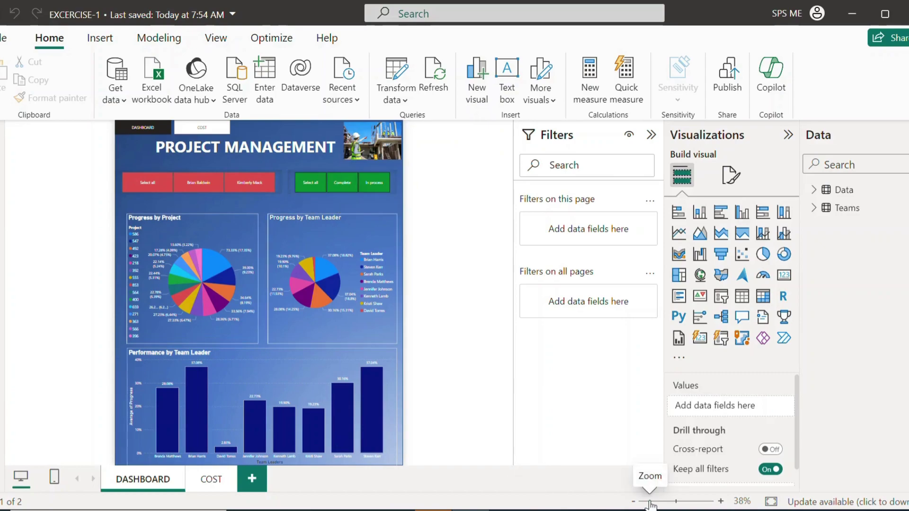
- Zoom the canvas to about 60% and try the Complete, In process and Select all status filters
left_click_drag(650, 504, 662, 505)
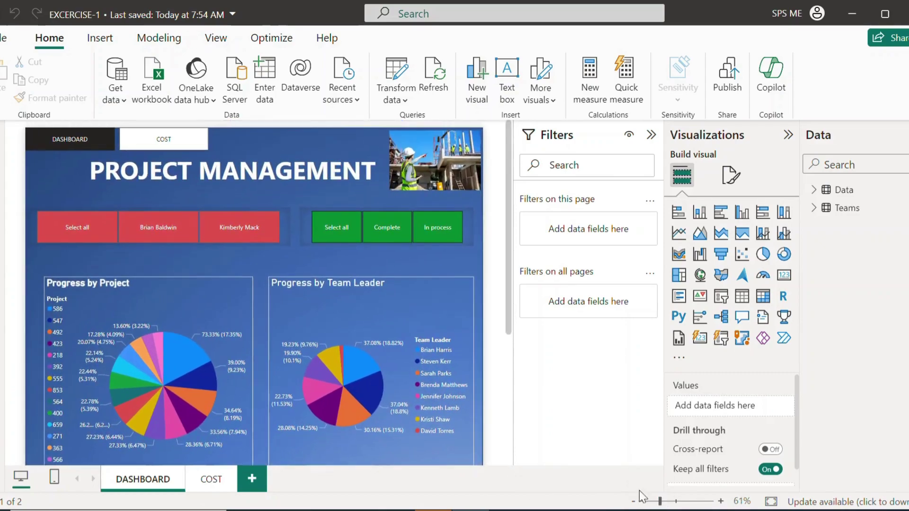
left_click(397, 241)
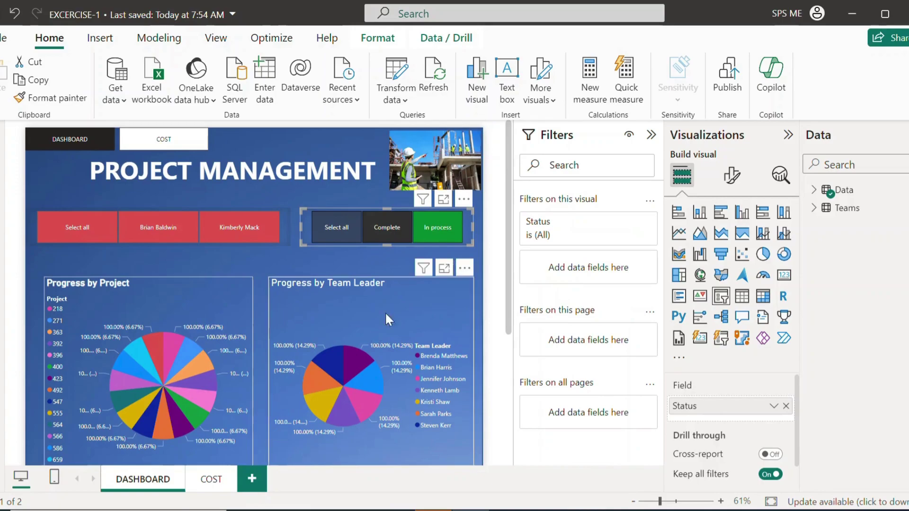
left_click(437, 237)
scroll(367, 352, "down", 5)
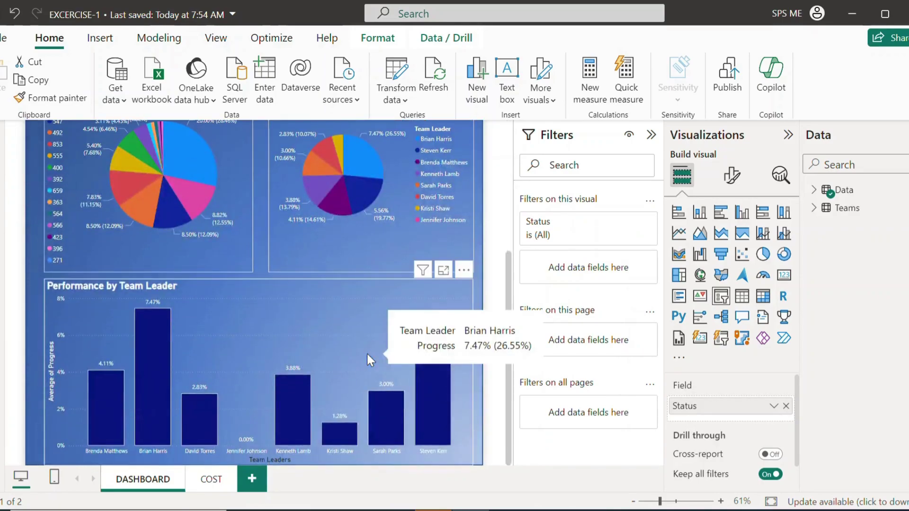
scroll(367, 352, "up", 5)
left_click(349, 232)
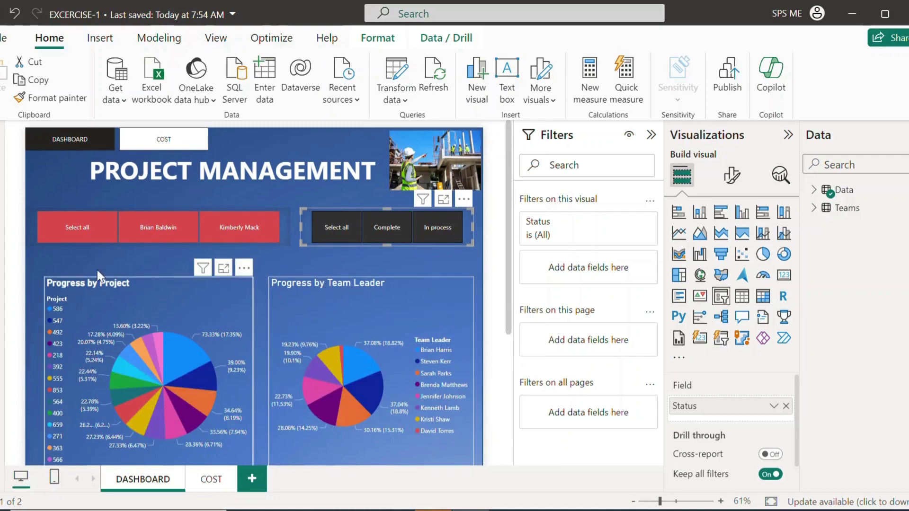
- Filter the pie charts to one group head's team, then select the COST page button
left_click(169, 238)
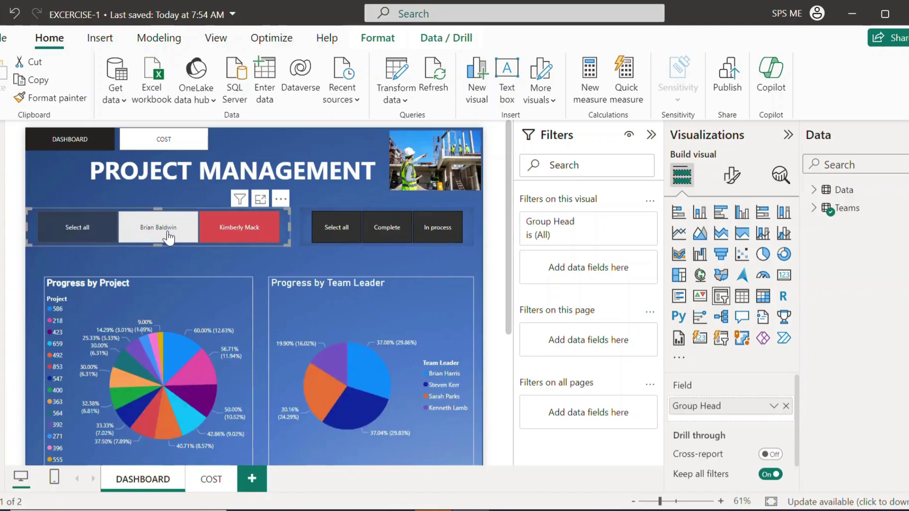
left_click(233, 240)
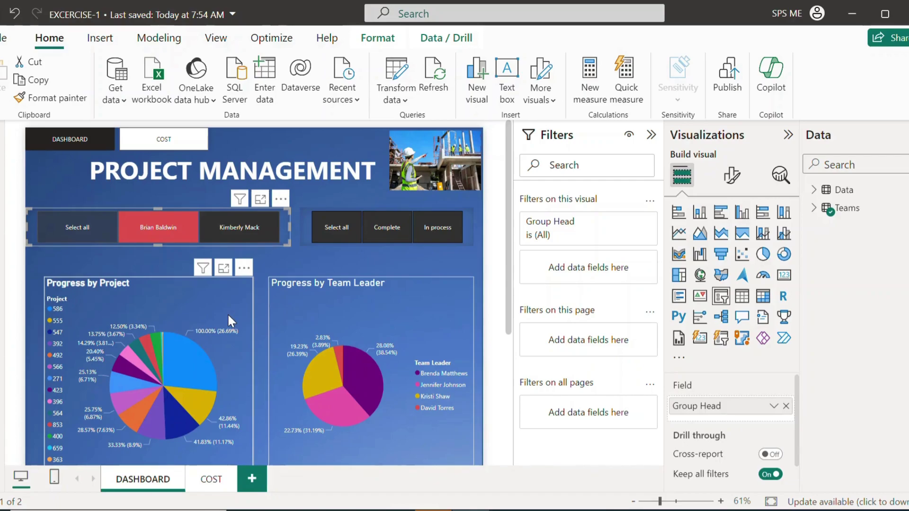
scroll(228, 313, "down", 3)
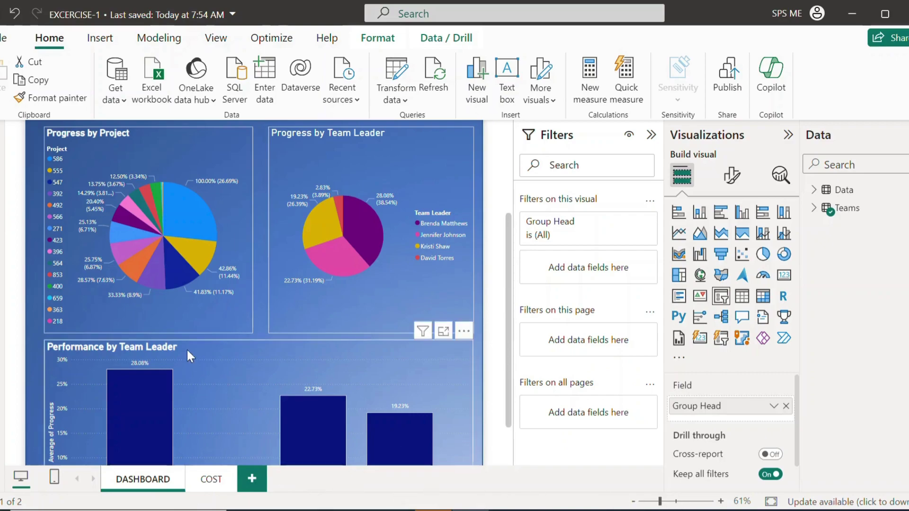
scroll(174, 332, "up", 3)
mouse_move(175, 332)
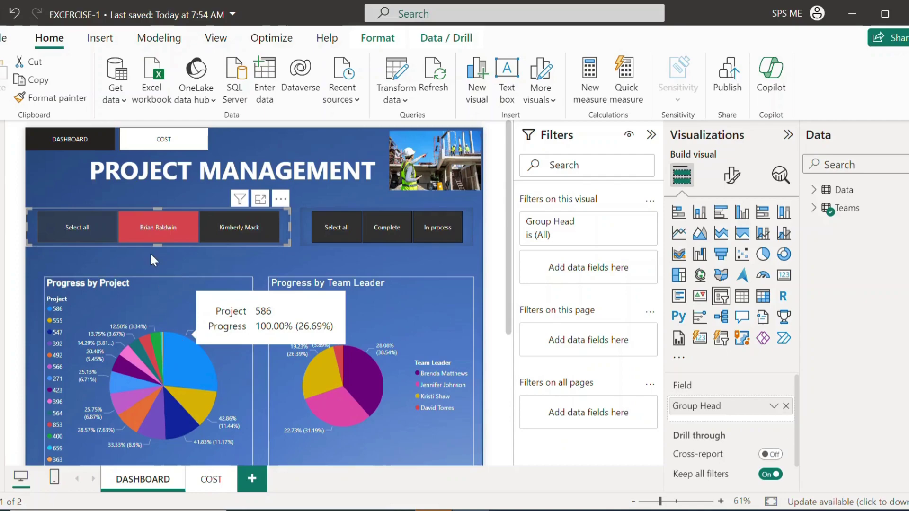
left_click(160, 144)
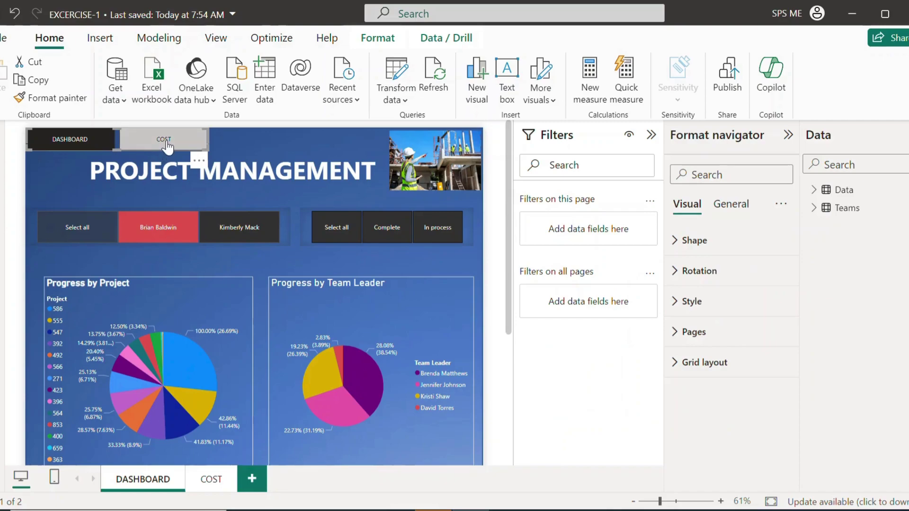
left_click(168, 147, "ctrl")
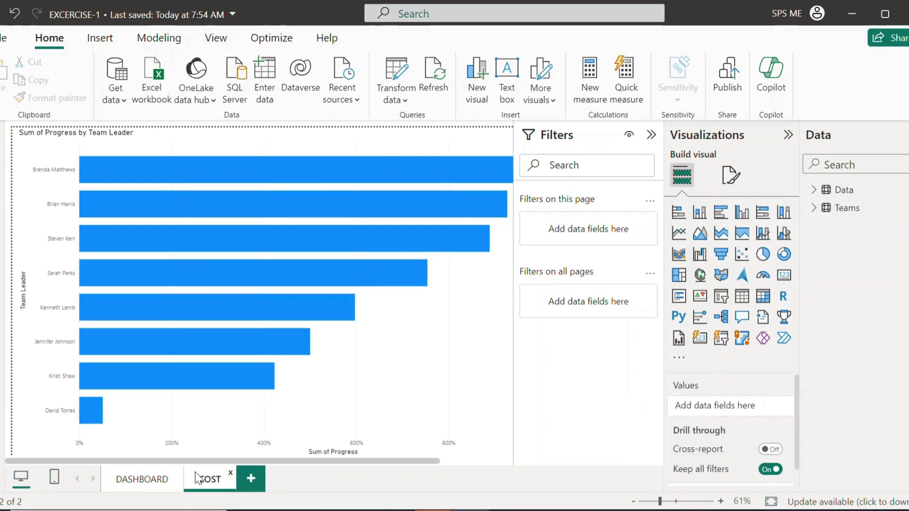
left_click(135, 482)
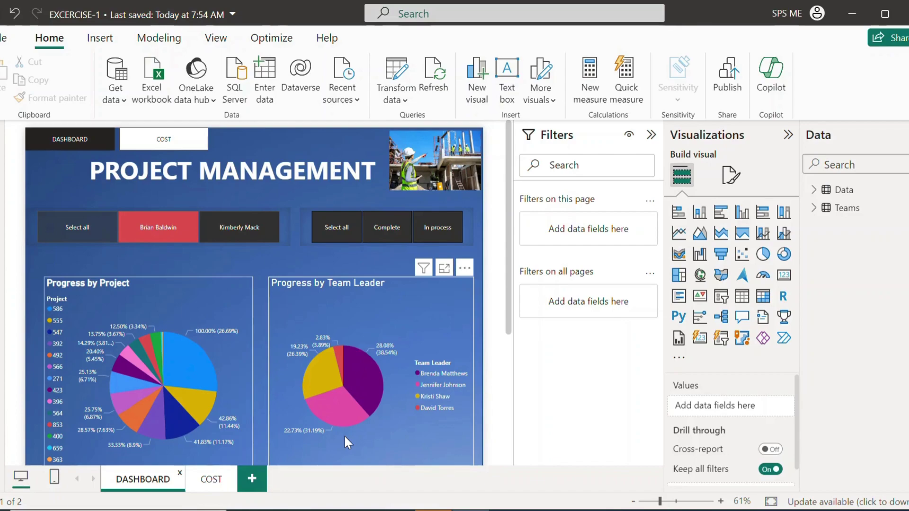
- Create a new blank report from the File menu
left_click(4, 38)
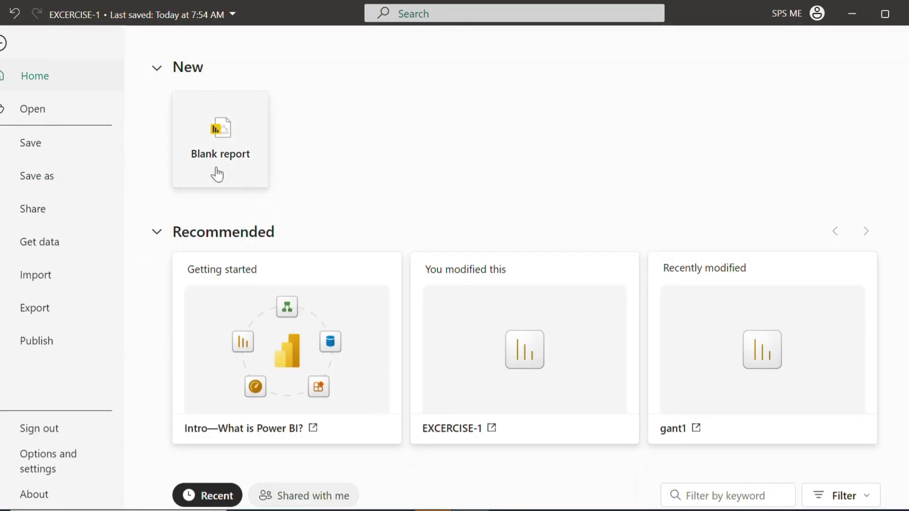
left_click(222, 130)
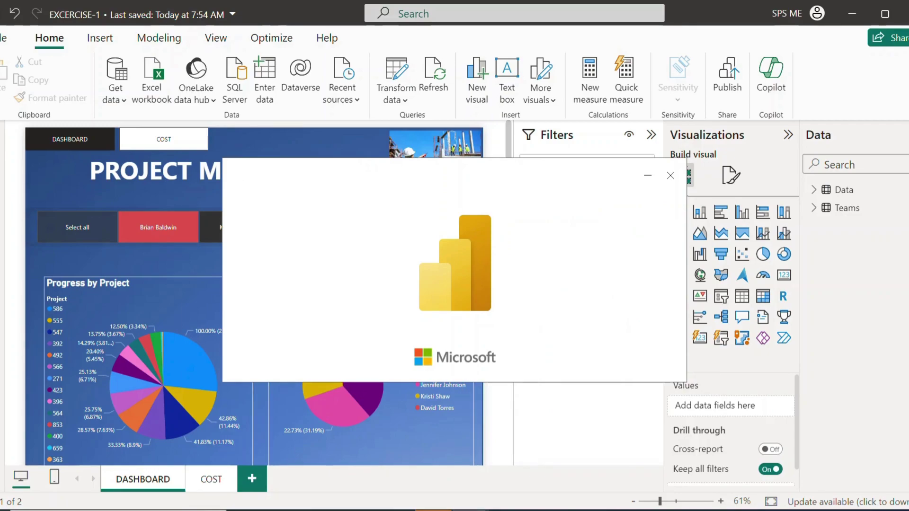
mouse_move(433, 510)
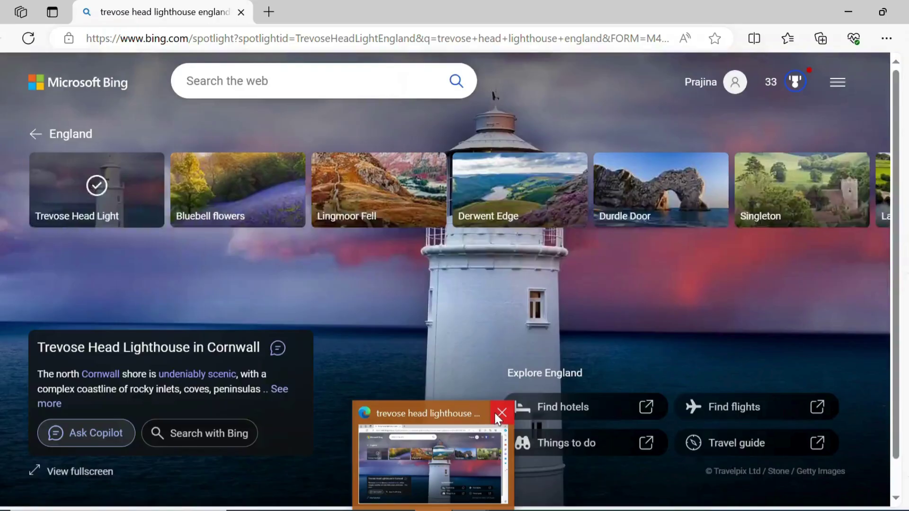
- Close the lighthouse Edge window from its taskbar preview
left_click(498, 417)
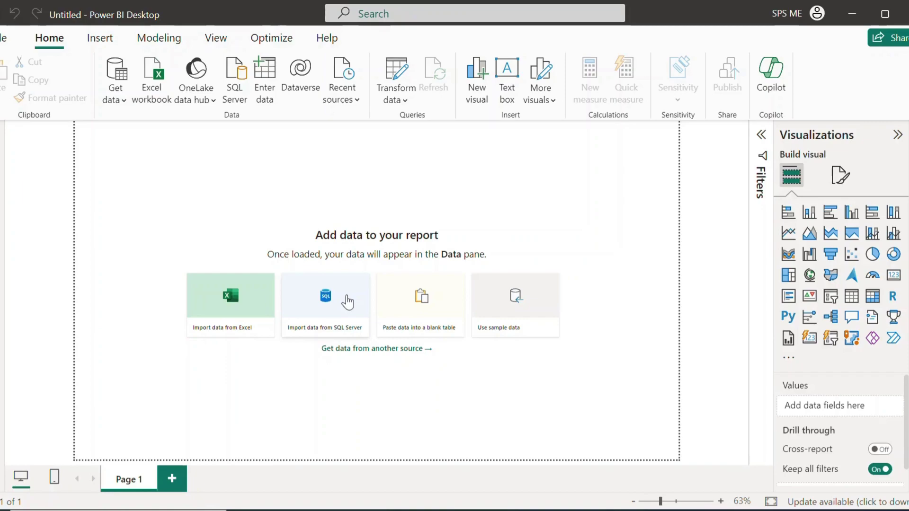
left_click(126, 107)
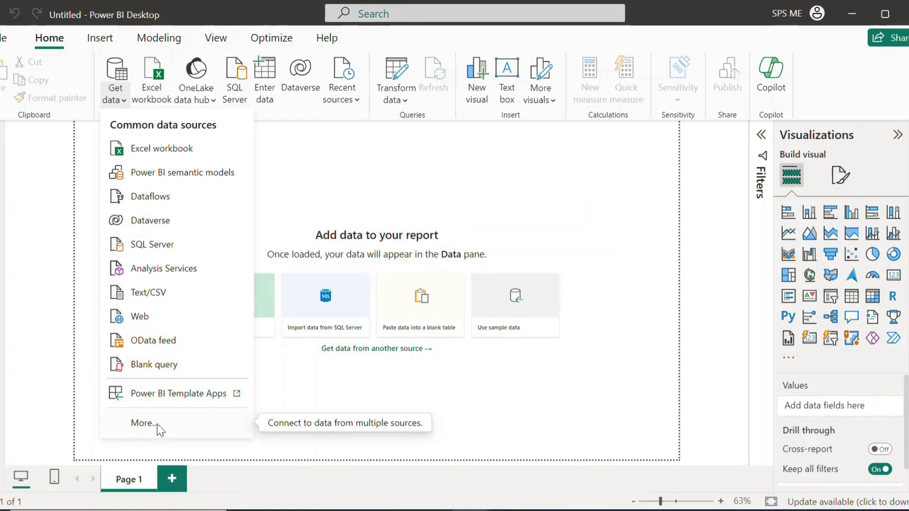
left_click(724, 350)
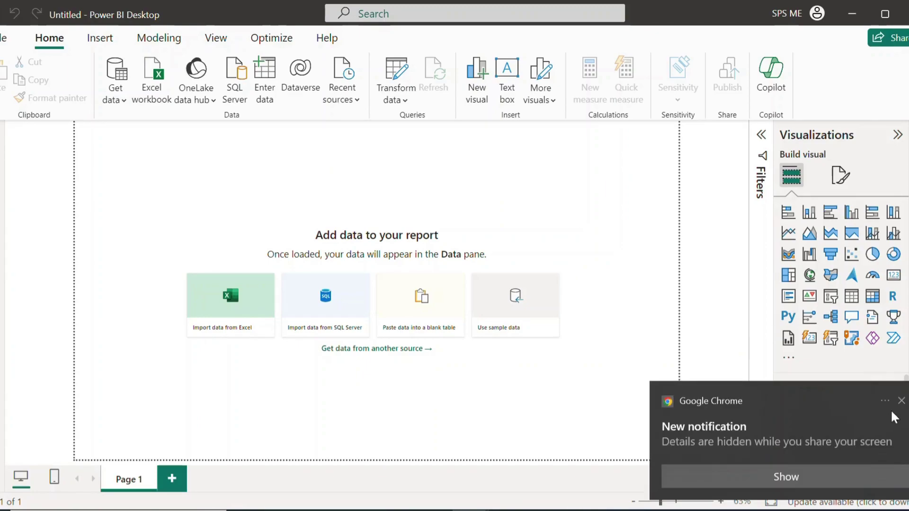
left_click(901, 401)
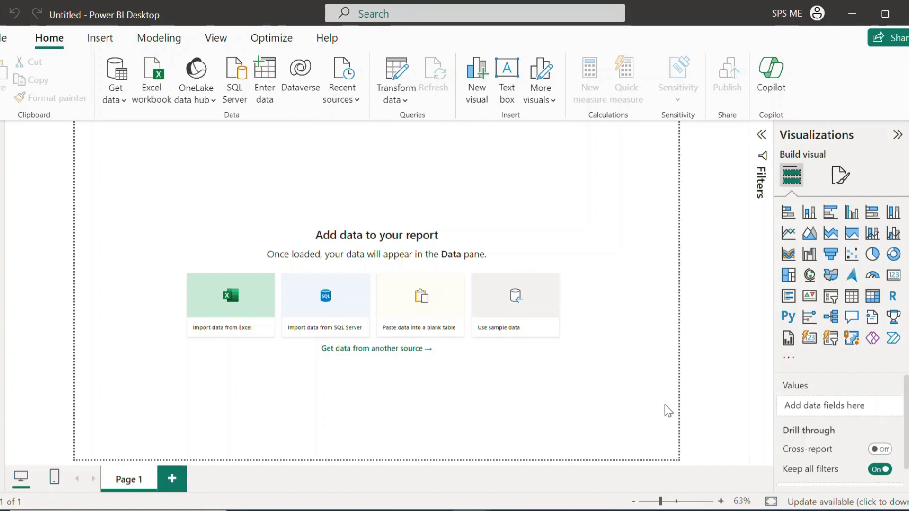
- Import from Excel, opening Project Management.xlsx in the POWER-BI folder
left_click(233, 304)
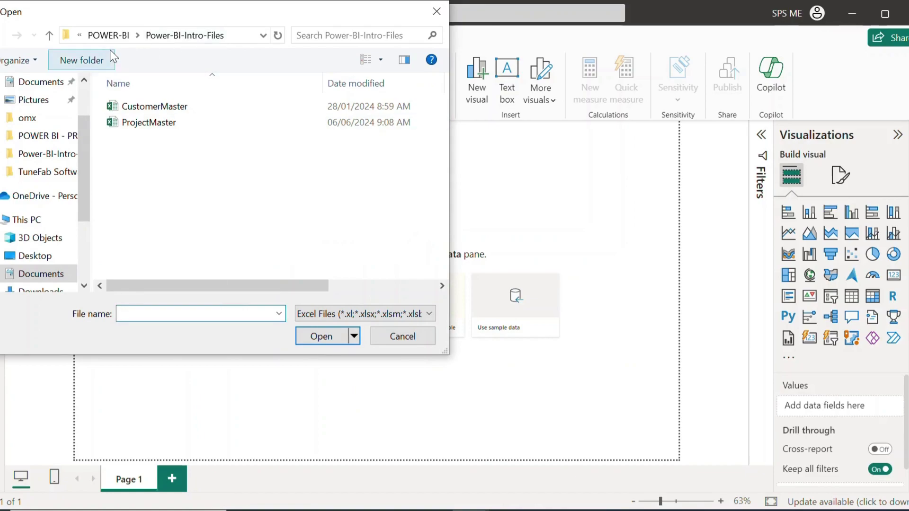
left_click(117, 36)
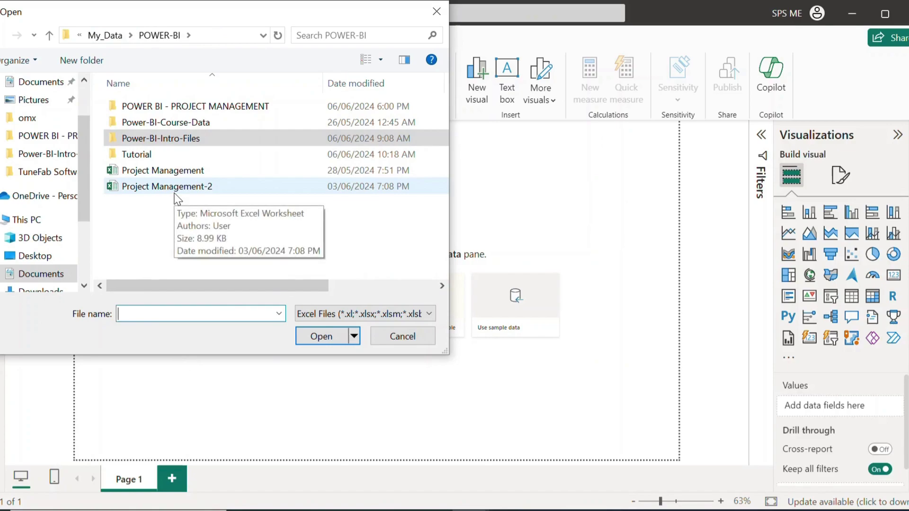
left_click(194, 177)
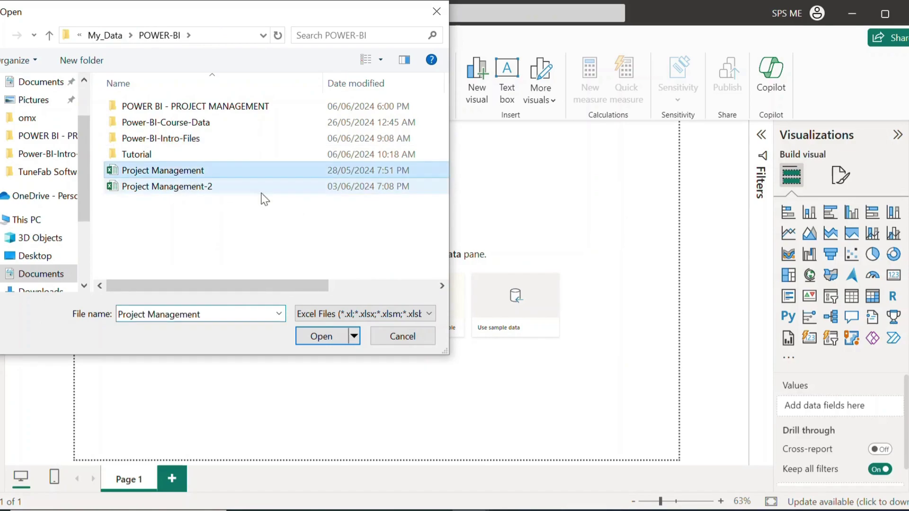
left_click(320, 337)
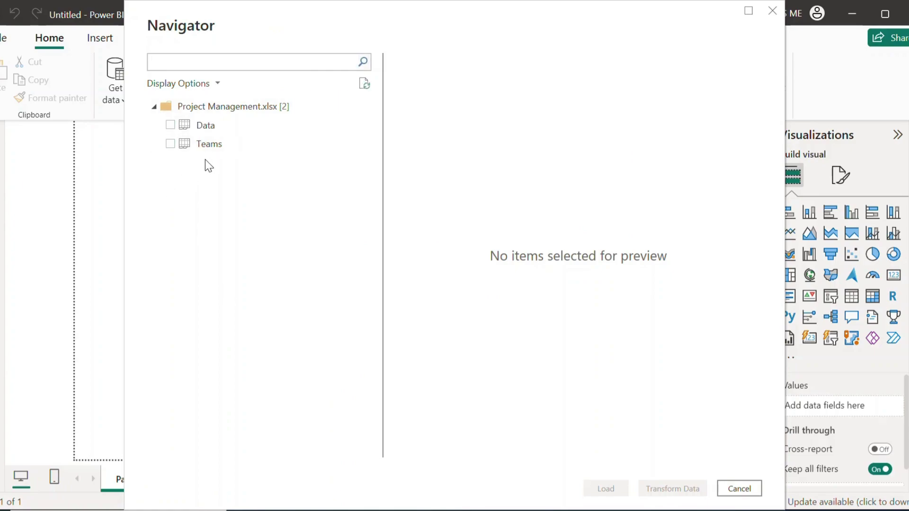
- Tick the Data and Teams tables in Navigator and load them
left_click(170, 125)
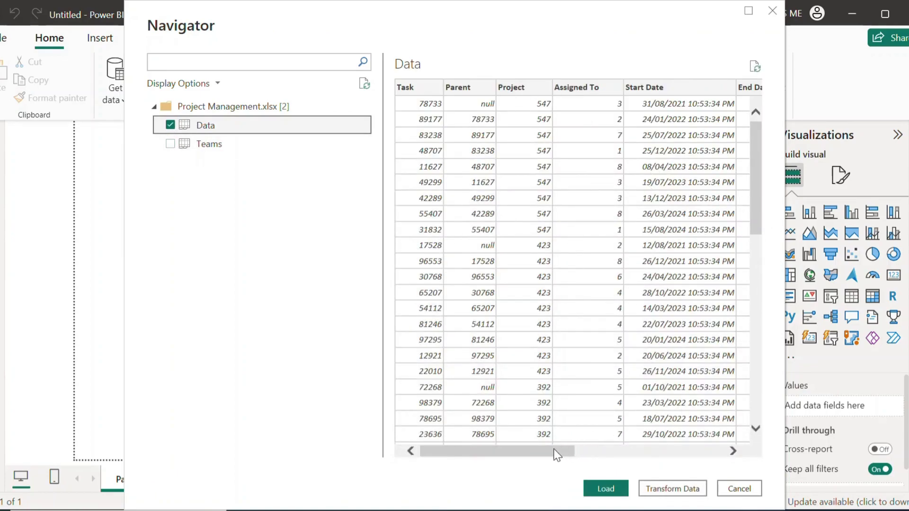
left_click_drag(553, 452, 497, 430)
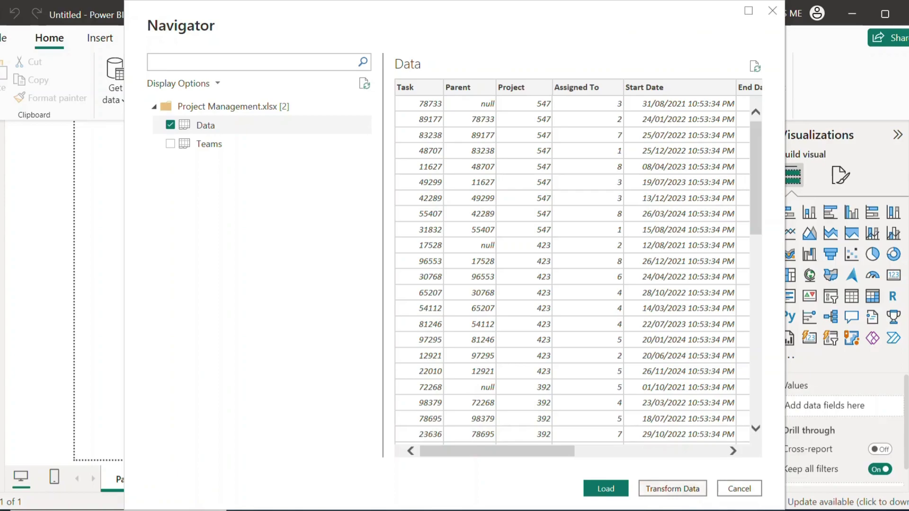
left_click(171, 144)
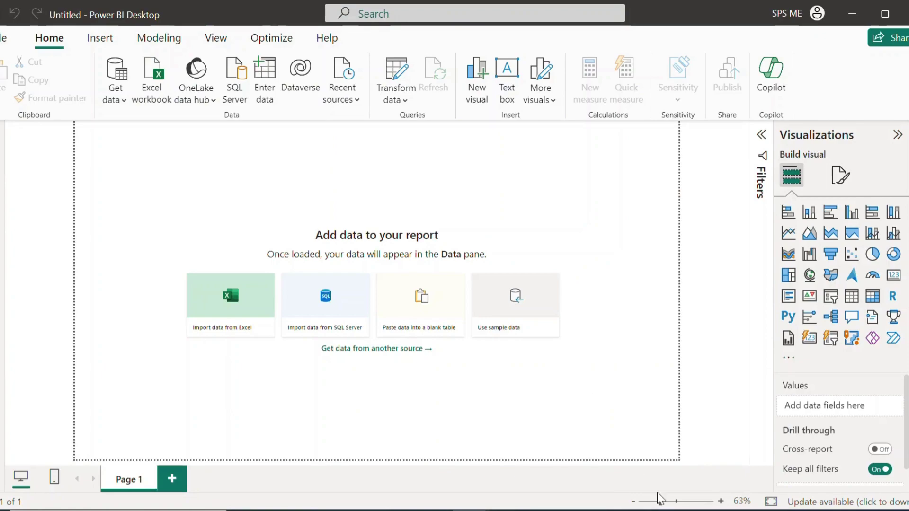
- Dismiss the system tray flyout and wait for Data and Teams to finish loading
left_click(700, 510)
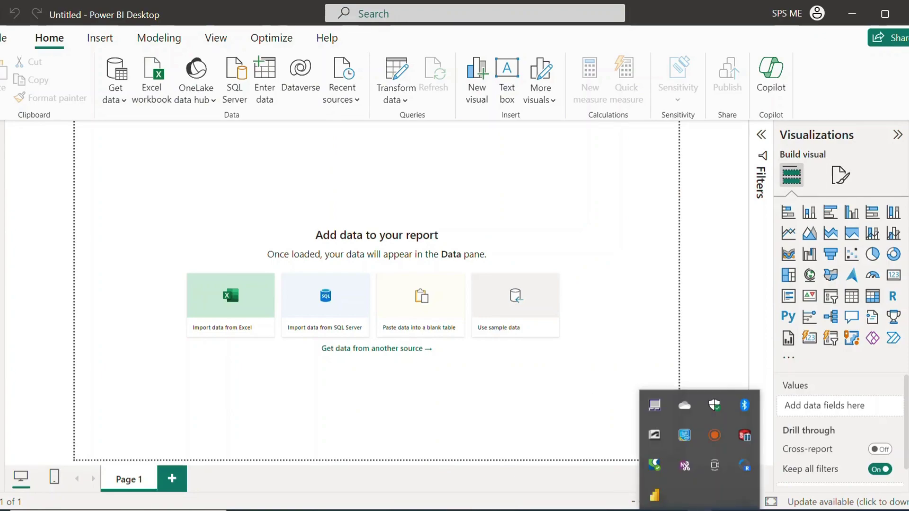
left_click(541, 464)
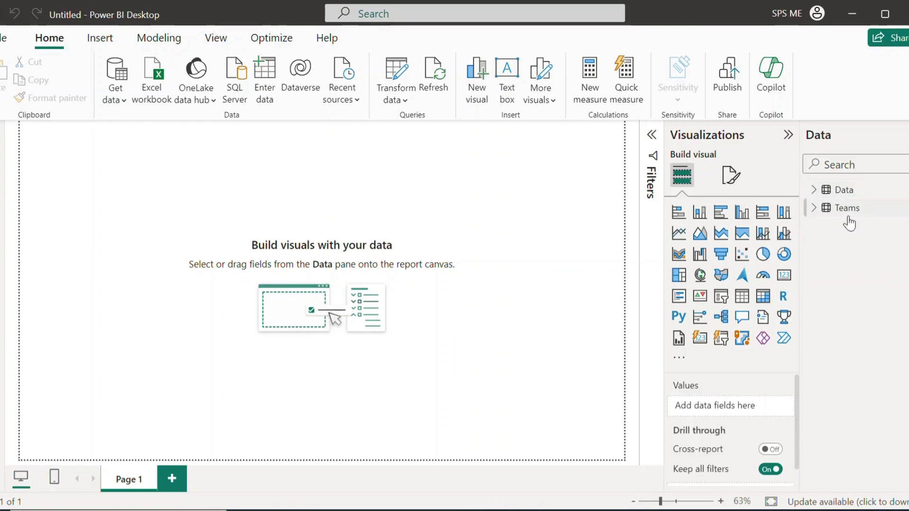
mouse_move(860, 223)
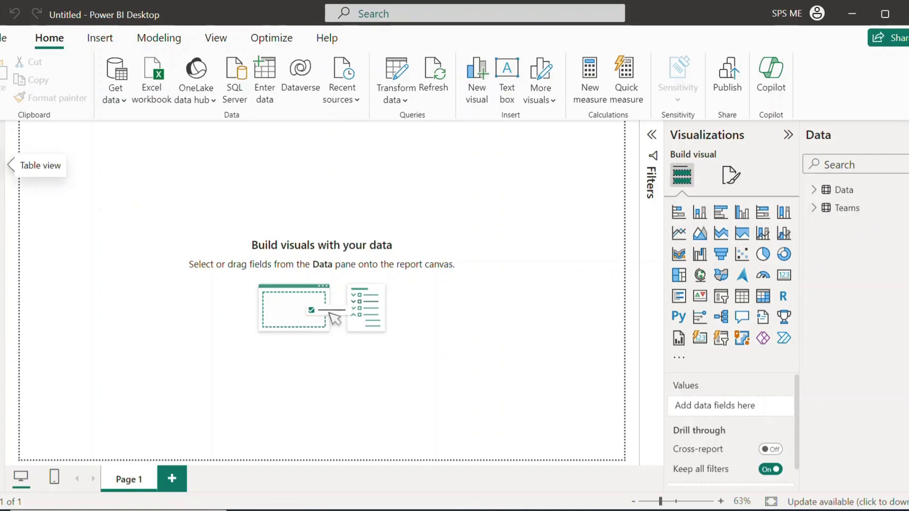
- Show the Data table in Table view and scroll to check Progress values like 0.01 and 0.54
left_click(5, 165)
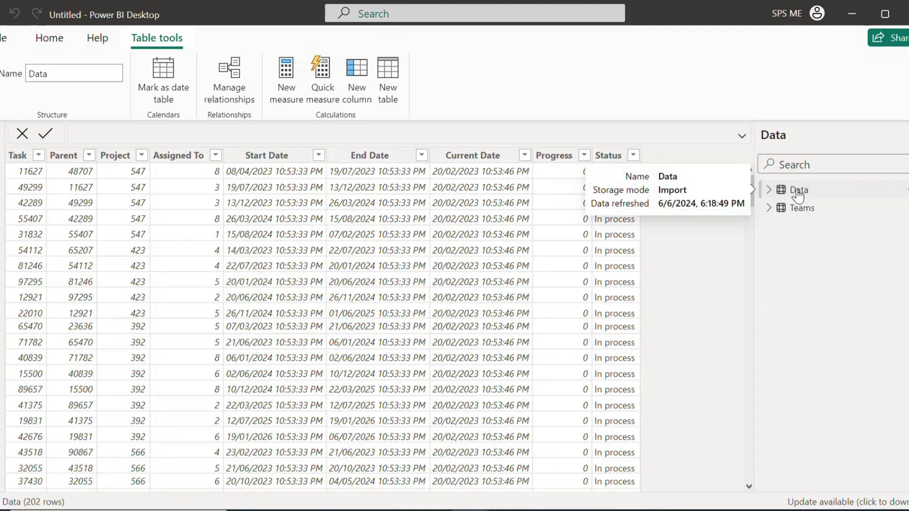
left_click(814, 198)
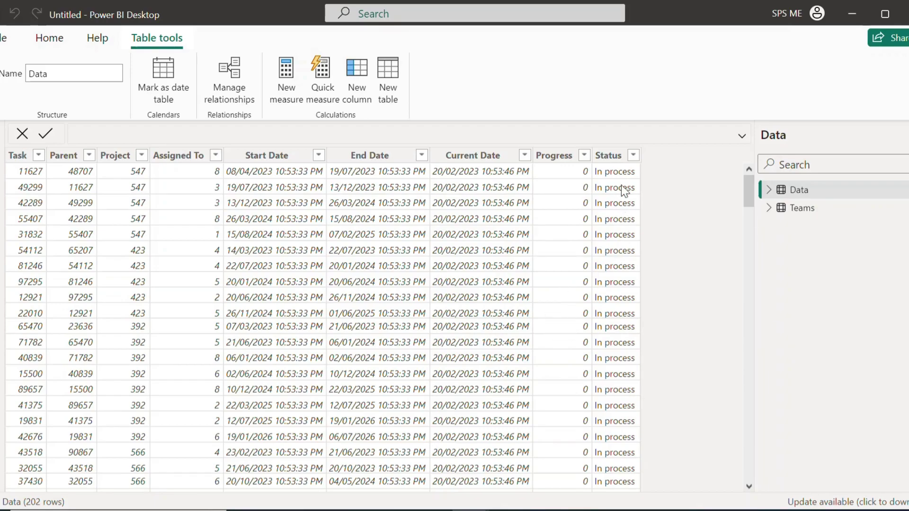
scroll(584, 331, "down", 13)
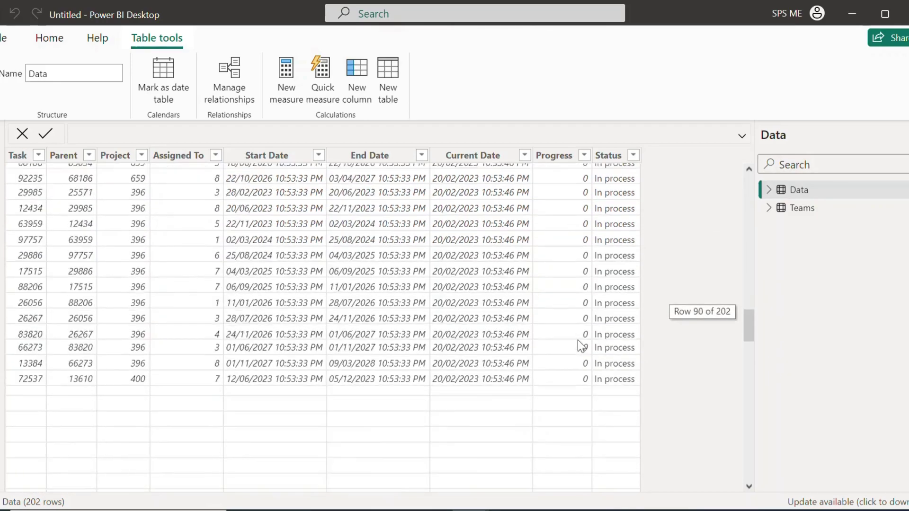
left_click_drag(748, 239, 752, 441)
left_click_drag(750, 433, 750, 433)
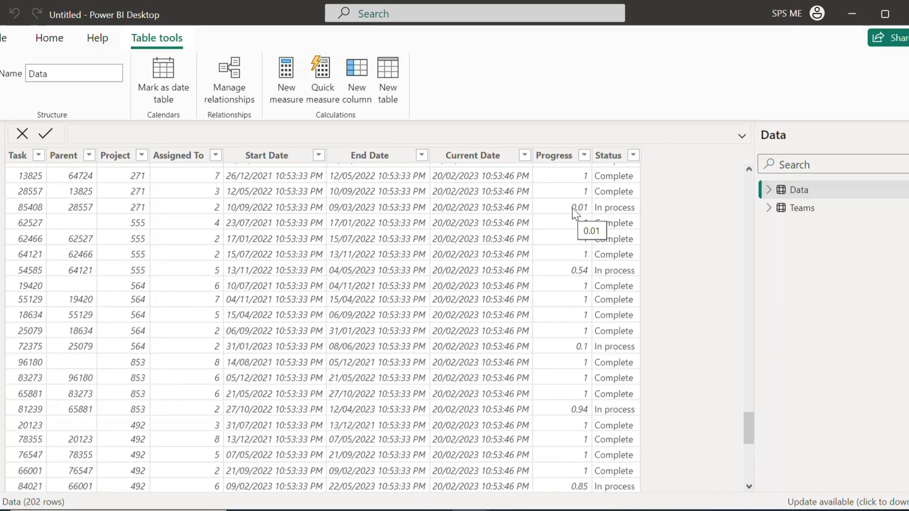
left_click(563, 159)
left_click(560, 197)
- Format the Data table's Progress column as Percentage with 2 decimal places
left_click(560, 162)
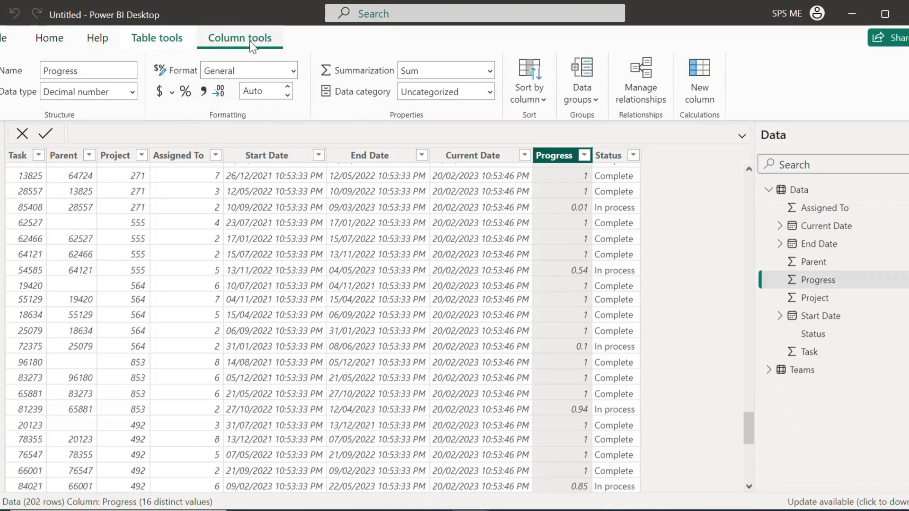
left_click(188, 93)
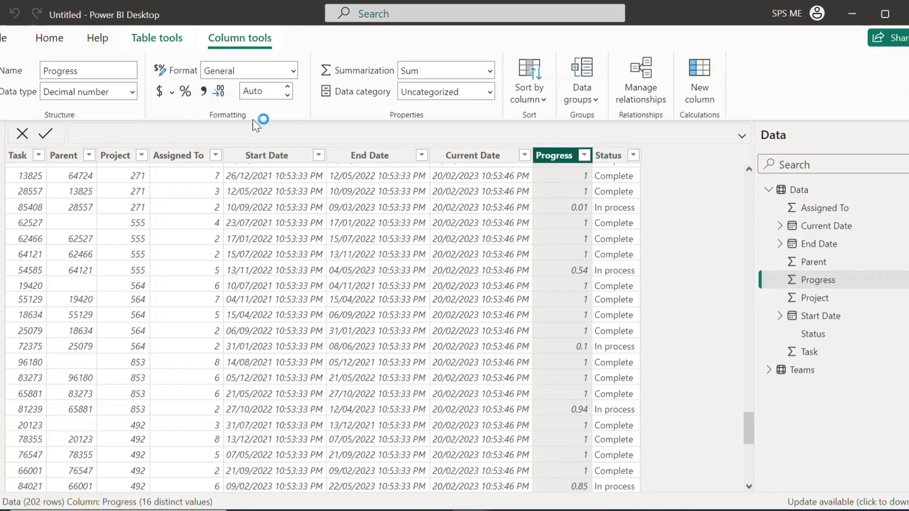
left_click(185, 91)
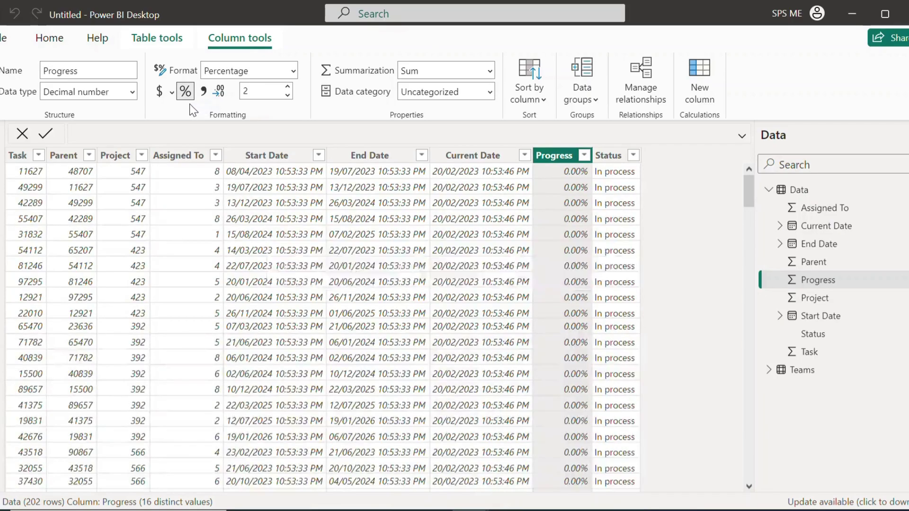
scroll(568, 303, "down", 4)
scroll(568, 303, "down", 20)
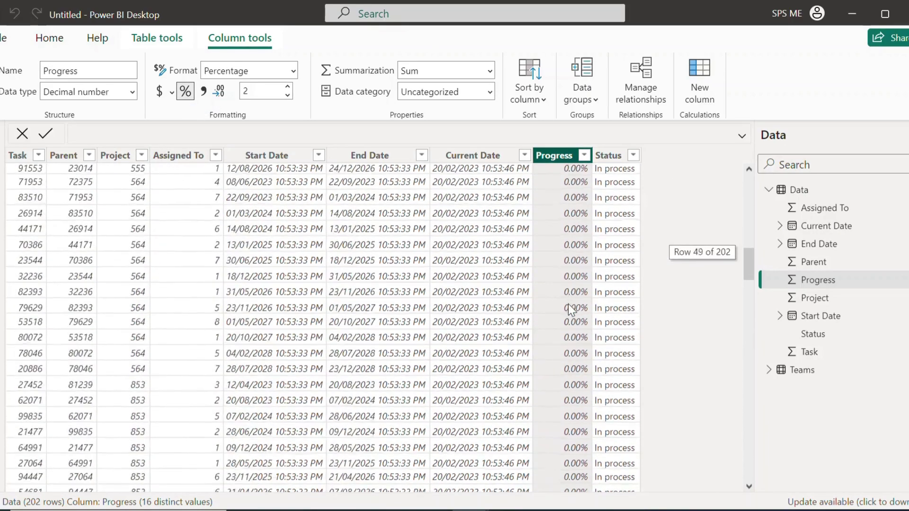
scroll(568, 306, "down", 2)
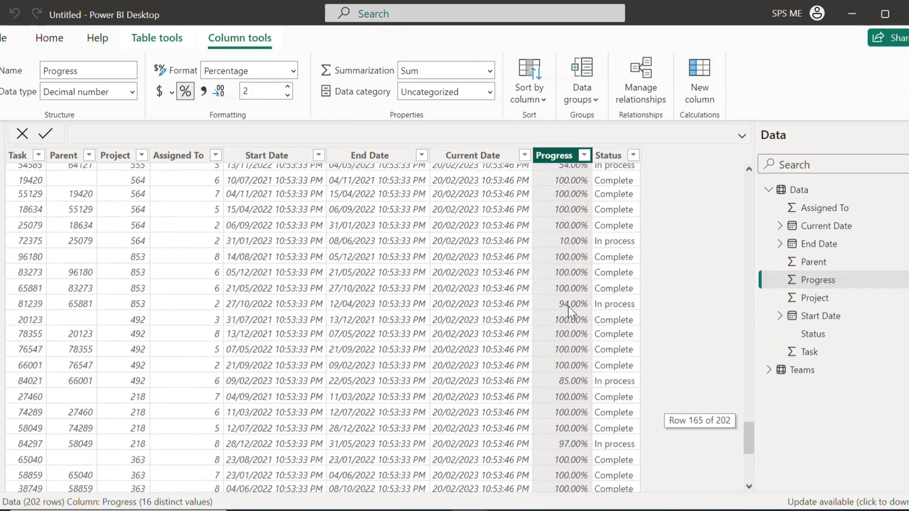
scroll(567, 471, "up", 15)
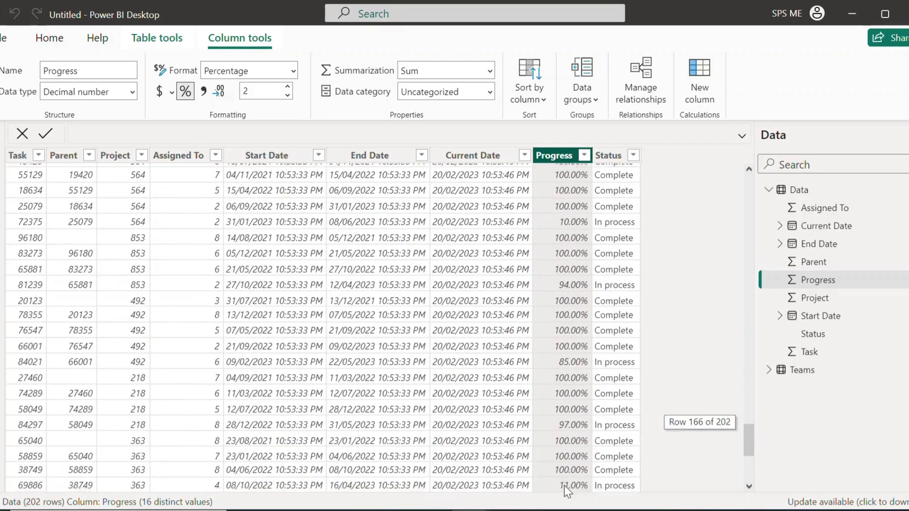
scroll(579, 298, "up", 20)
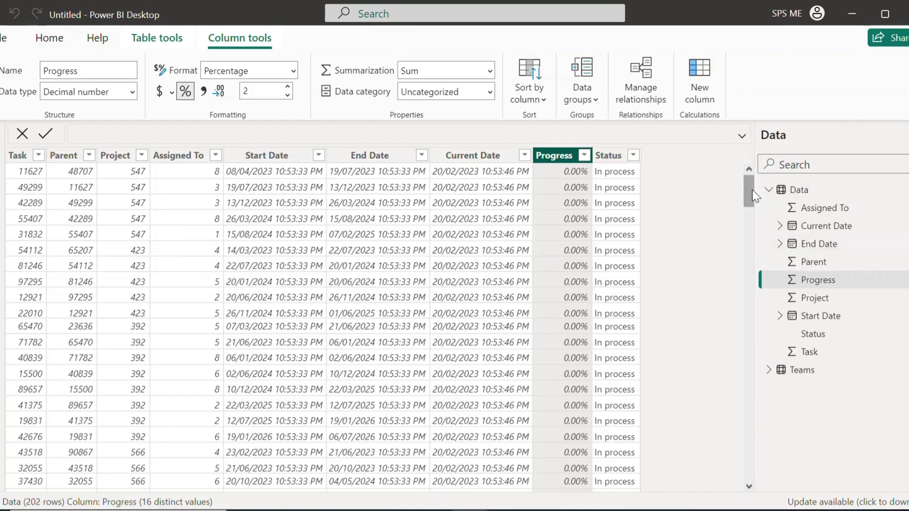
left_click(768, 190)
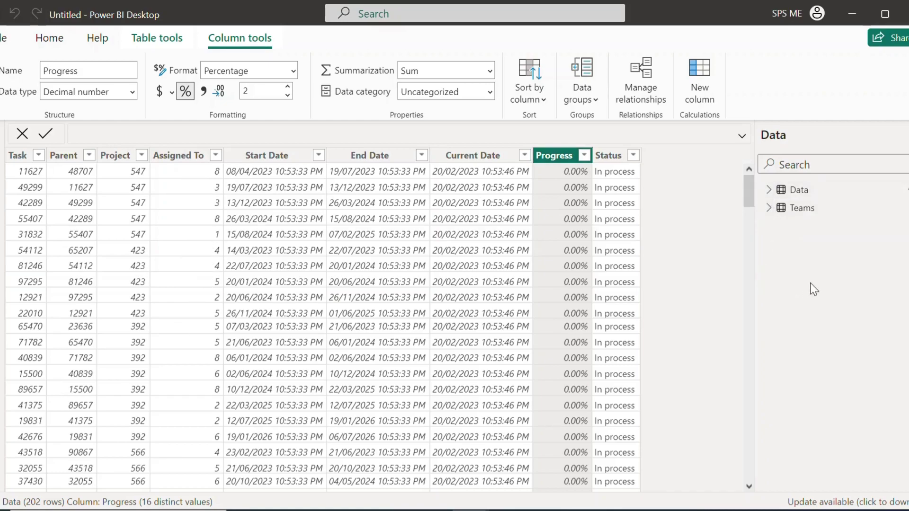
- Display the Teams table's 8 rows of No, Team Leader and Group Head
left_click(781, 210)
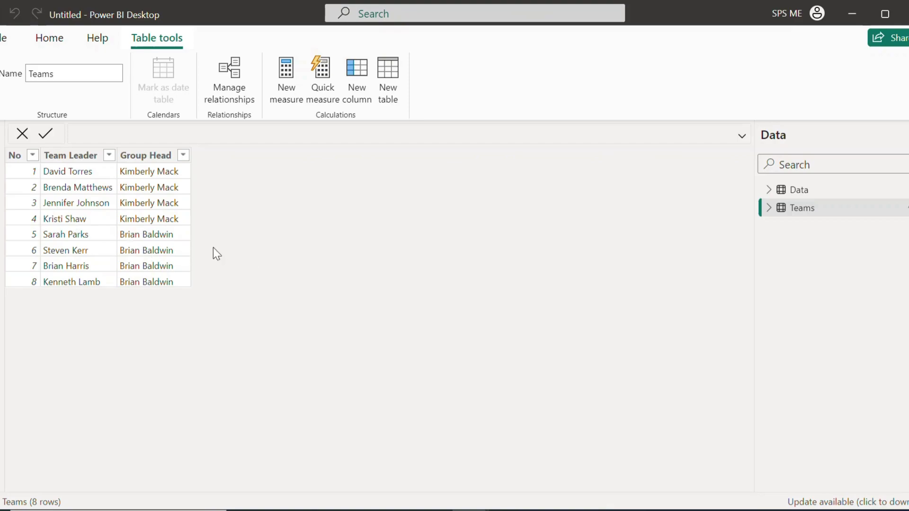
left_click(811, 195)
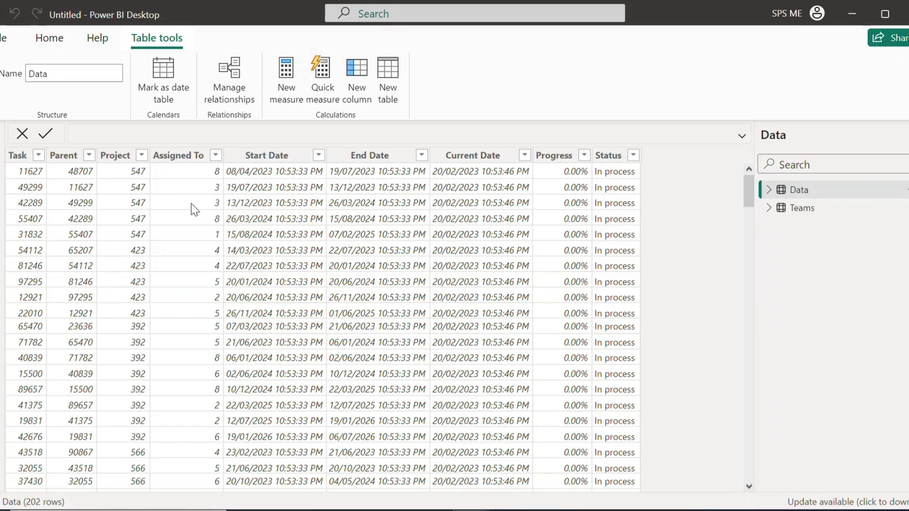
left_click(802, 210)
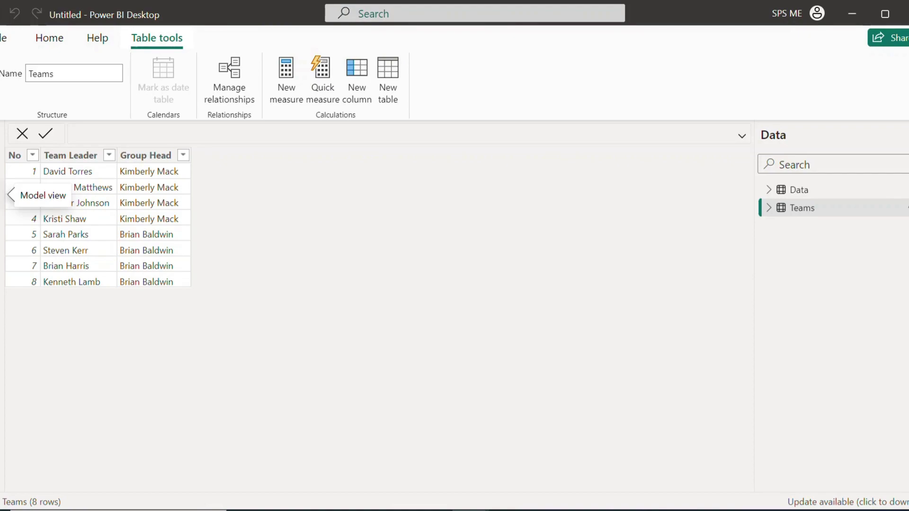
- Switch to Model view and move the Teams card to the right of Data
left_click(2, 201)
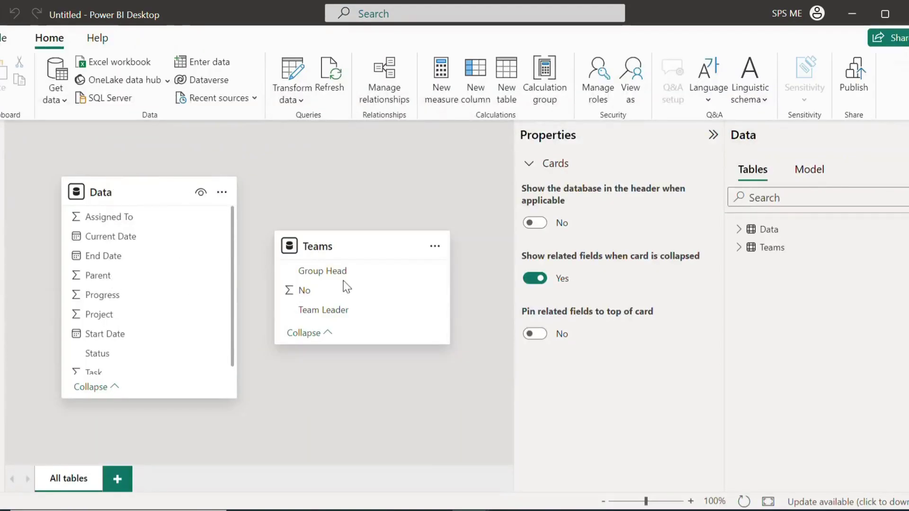
left_click_drag(355, 245, 396, 276)
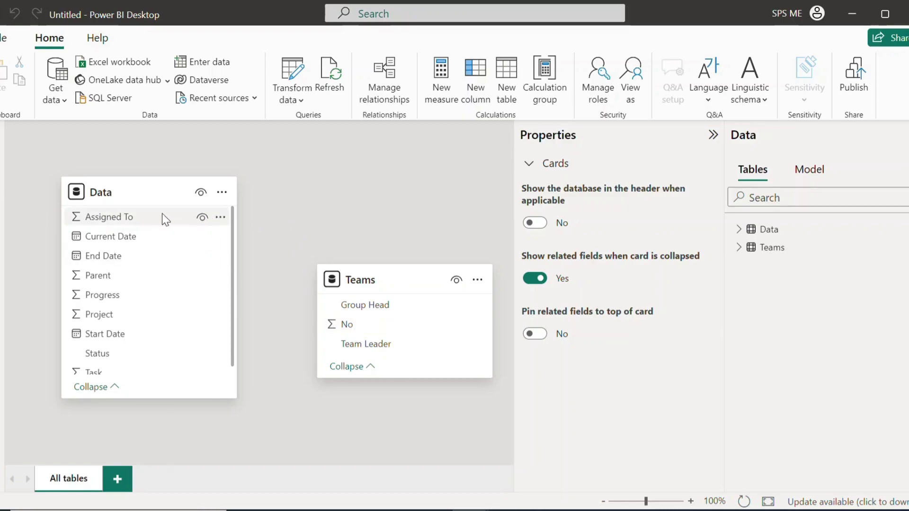
- Create and save a many-to-one relationship from Data's Assigned To column to Teams' No column
left_click_drag(152, 215, 345, 325)
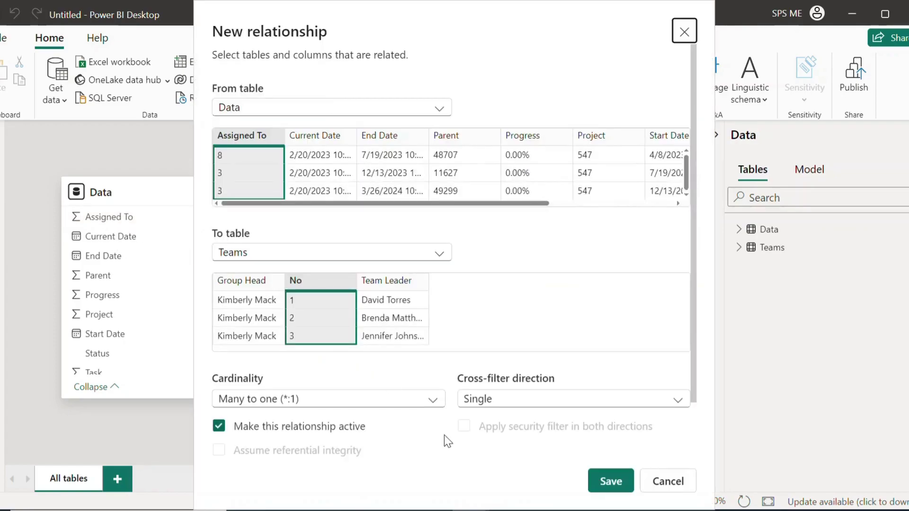
left_click(619, 485)
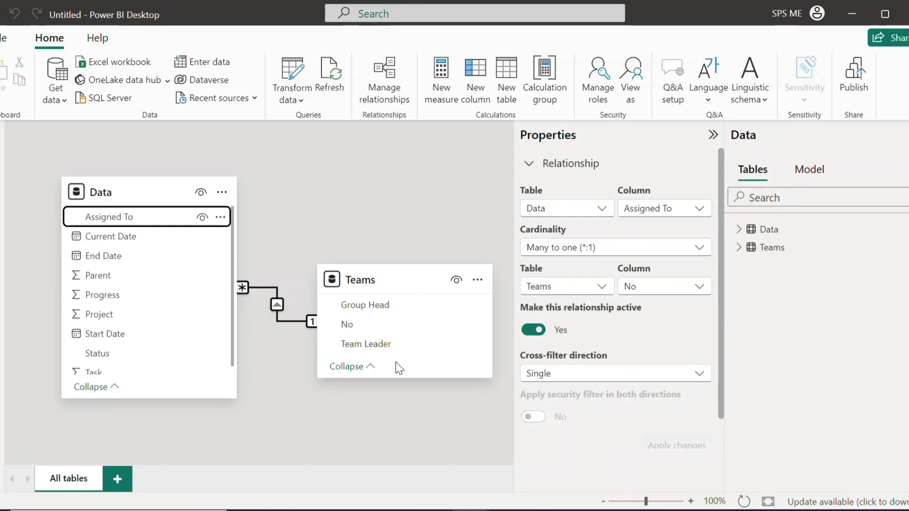
left_click(10, 42)
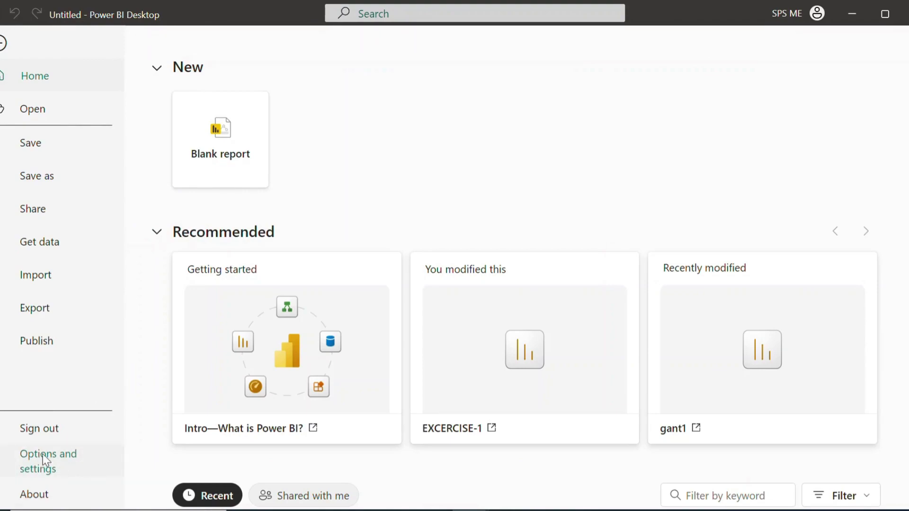
left_click(44, 458)
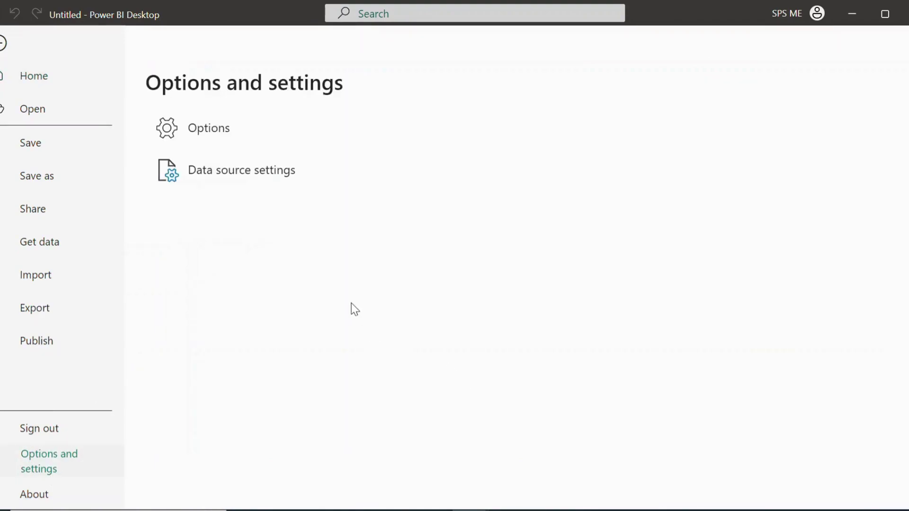
left_click(212, 130)
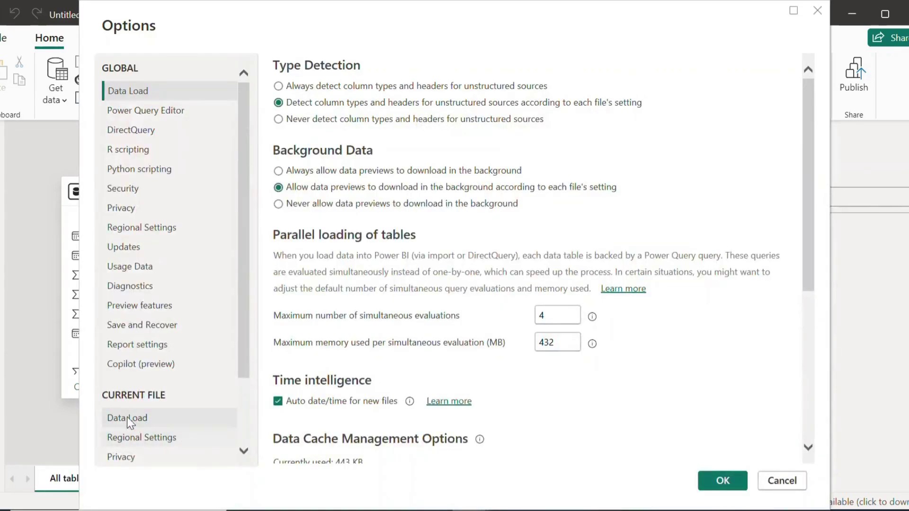
left_click(145, 419)
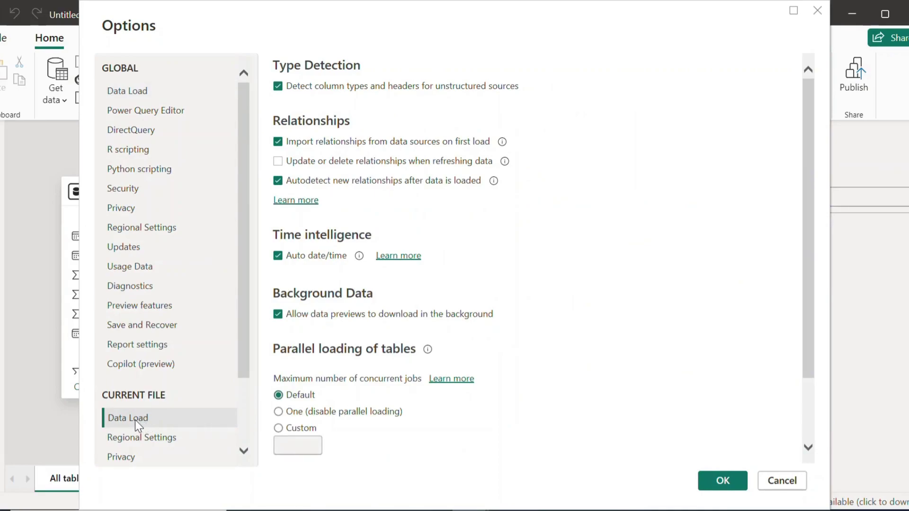
scroll(418, 431, "down", 2)
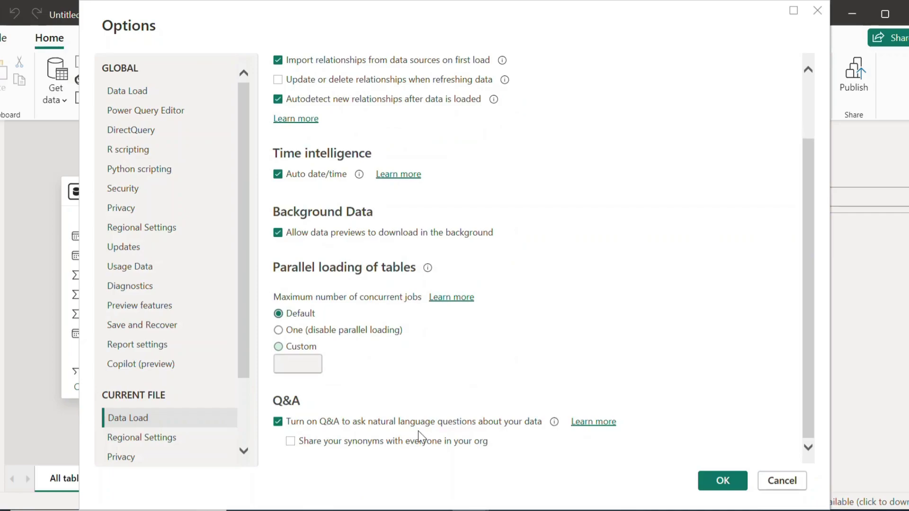
scroll(419, 430, "up", 2)
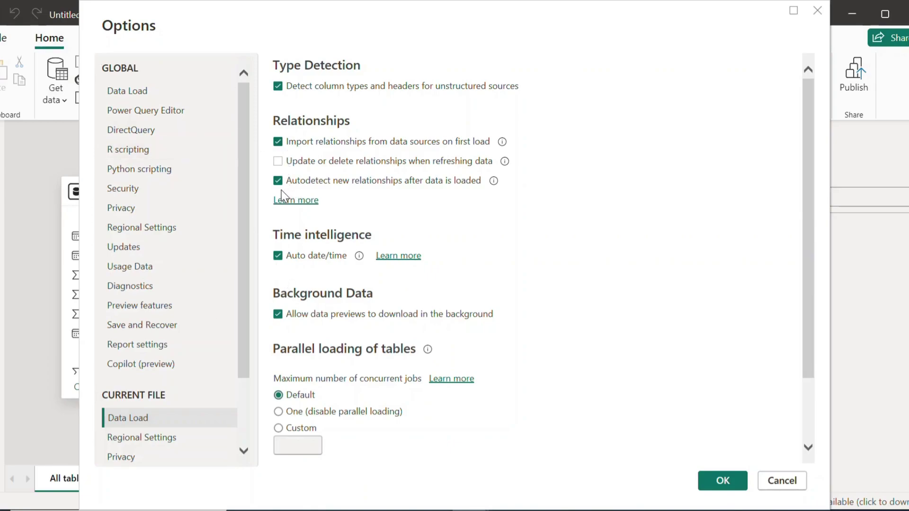
left_click(818, 10)
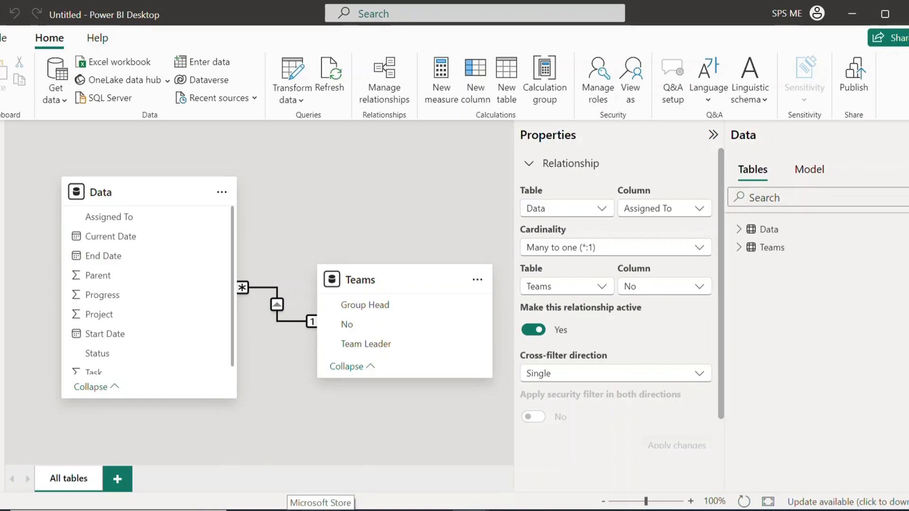
- Move the Teams table card down and to the left in the model diagram
left_click_drag(422, 280, 392, 380)
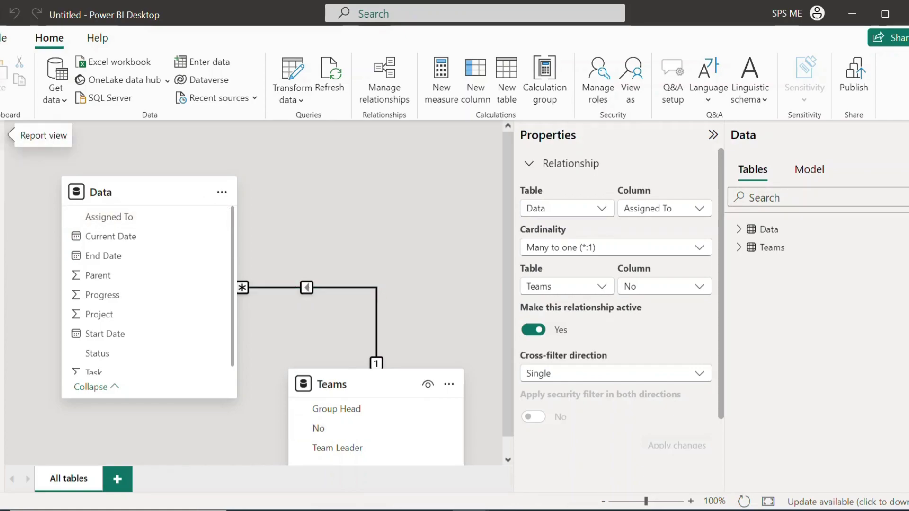
- In Report view, add an empty clustered column chart to Page 1 and expand the Data table's fields
left_click(3, 135)
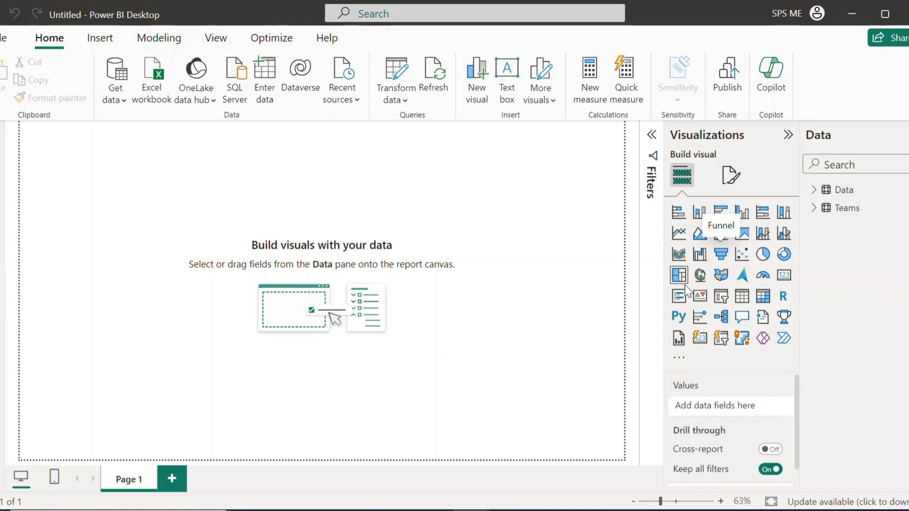
left_click(744, 216)
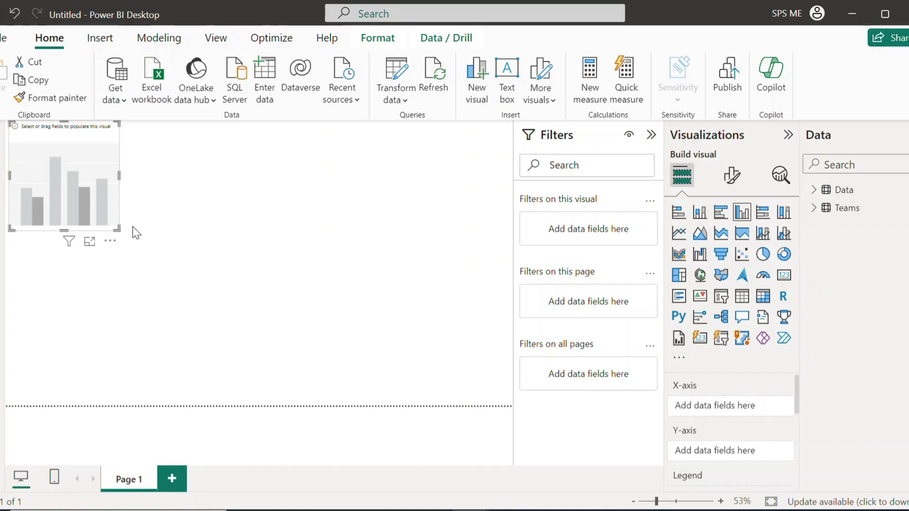
left_click(816, 194)
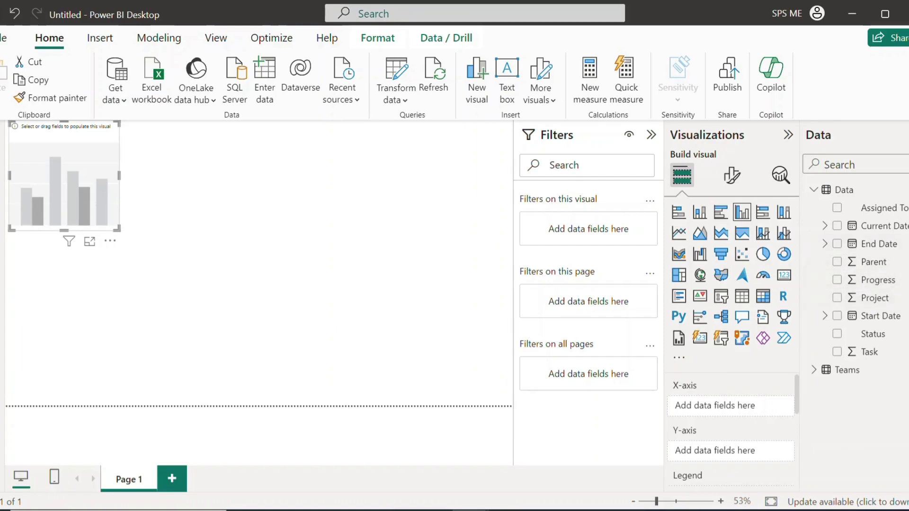
- Chart Sum of Progress by Project and widen the chart to about half the canvas
left_click_drag(878, 302, 724, 411)
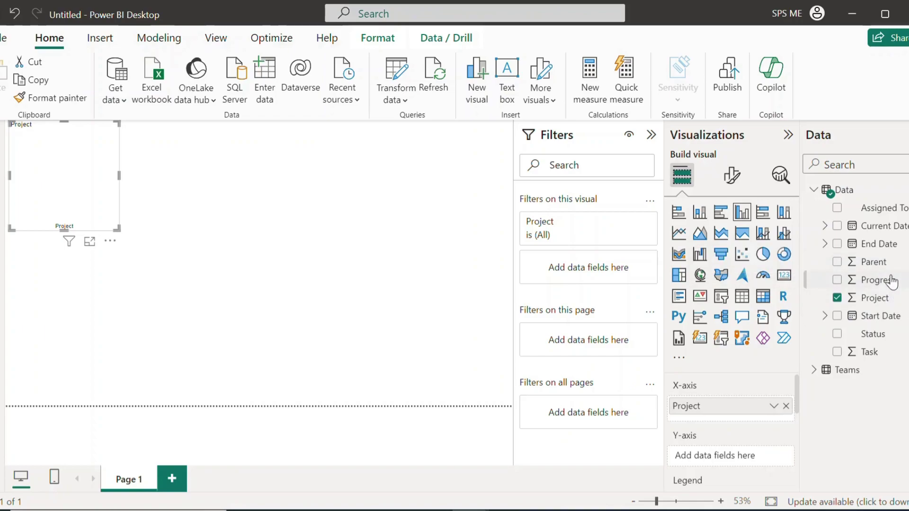
left_click_drag(891, 281, 754, 459)
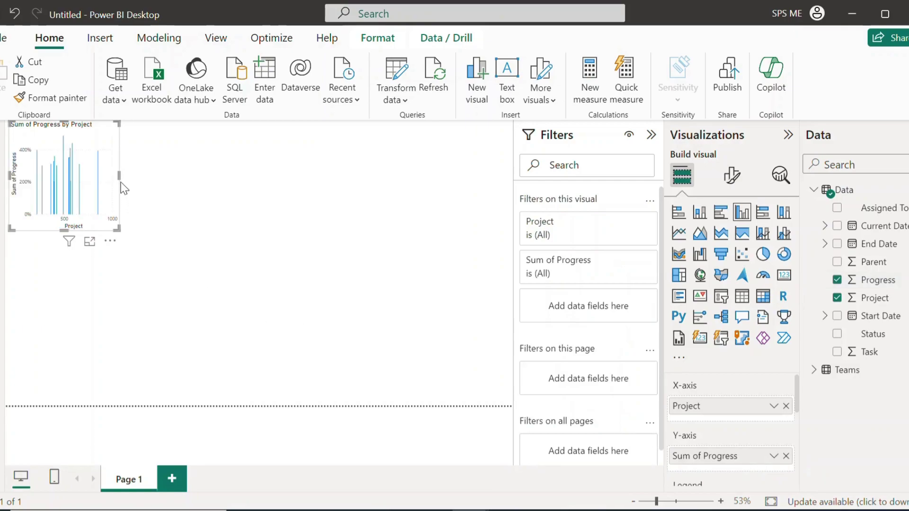
left_click_drag(120, 187, 426, 254)
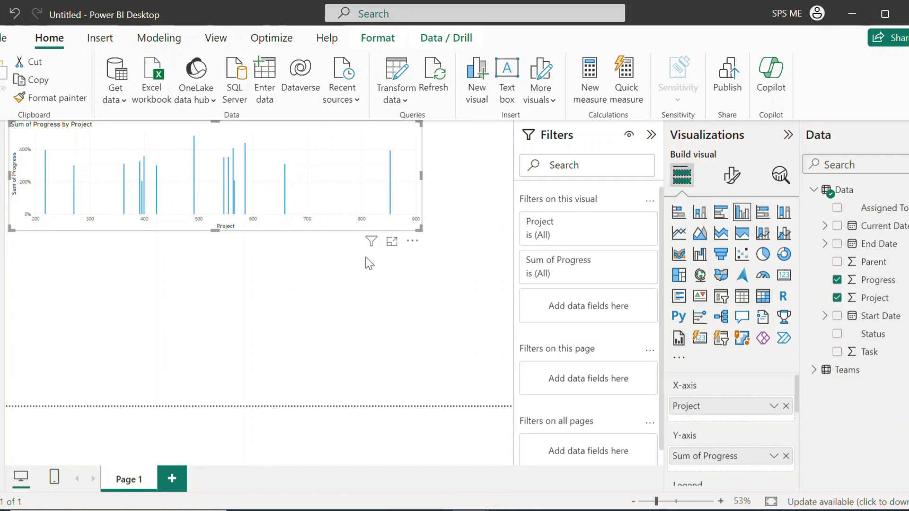
- Replace Project on the X-axis with Team Leader from the Teams table
left_click_drag(732, 407, 886, 420)
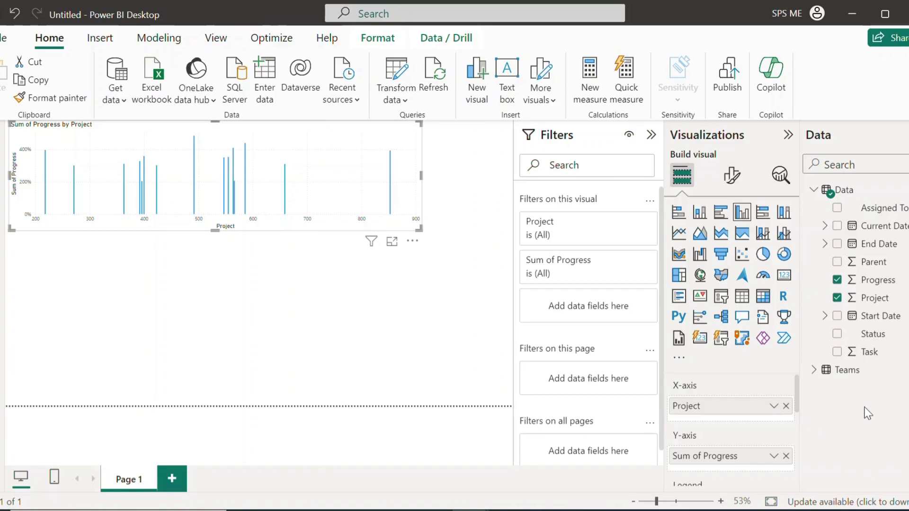
left_click(815, 371)
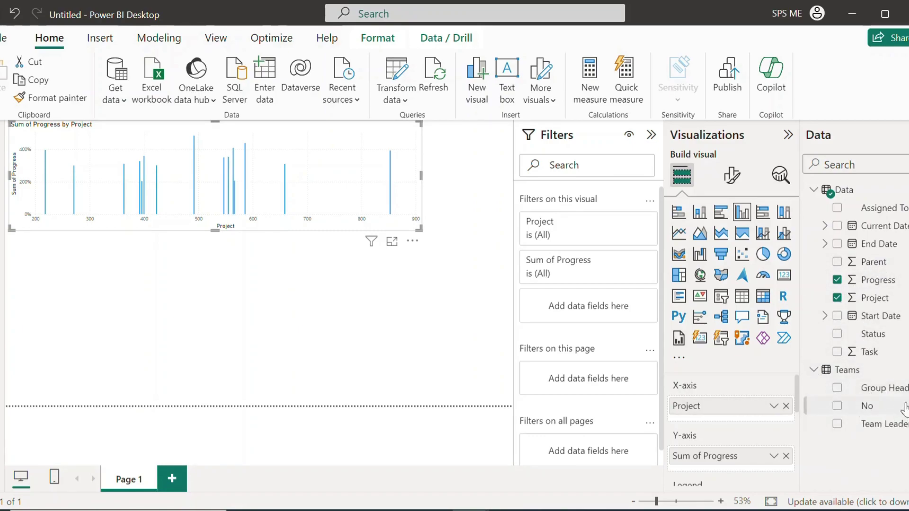
left_click(875, 425)
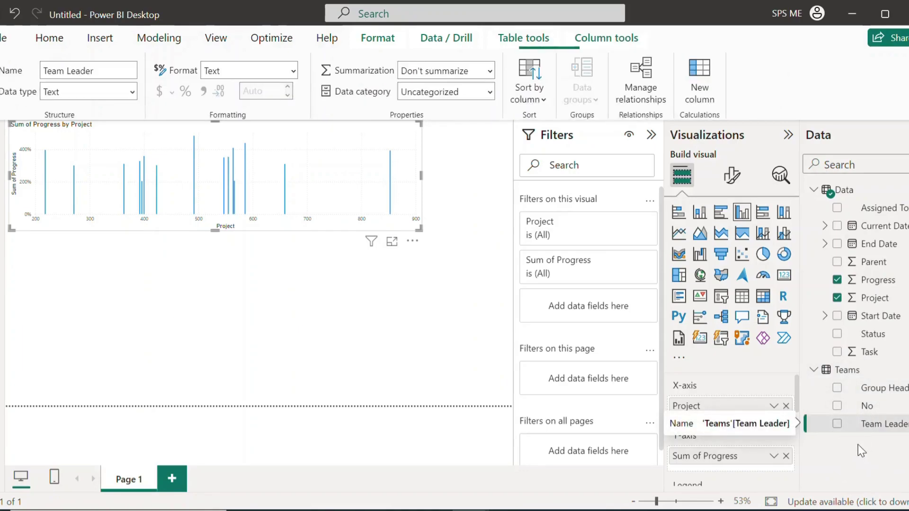
left_click(786, 406)
left_click_drag(875, 425, 738, 407)
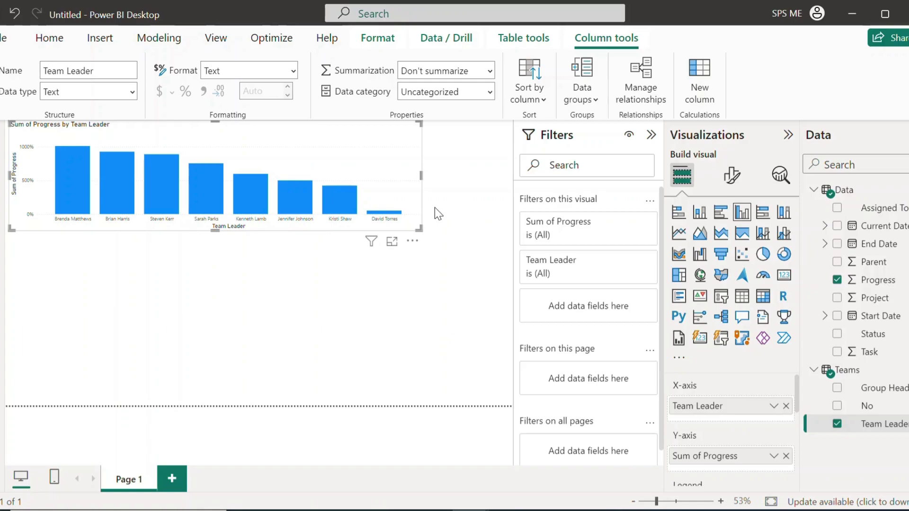
- Stretch the Progress by Team Leader chart's bottom edge downward to make its bars taller
left_click_drag(215, 232, 207, 299)
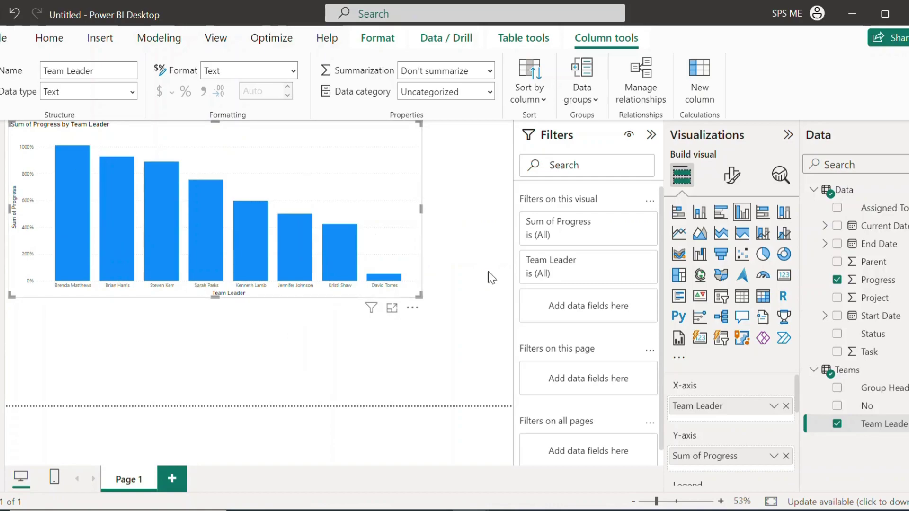
left_click(679, 215)
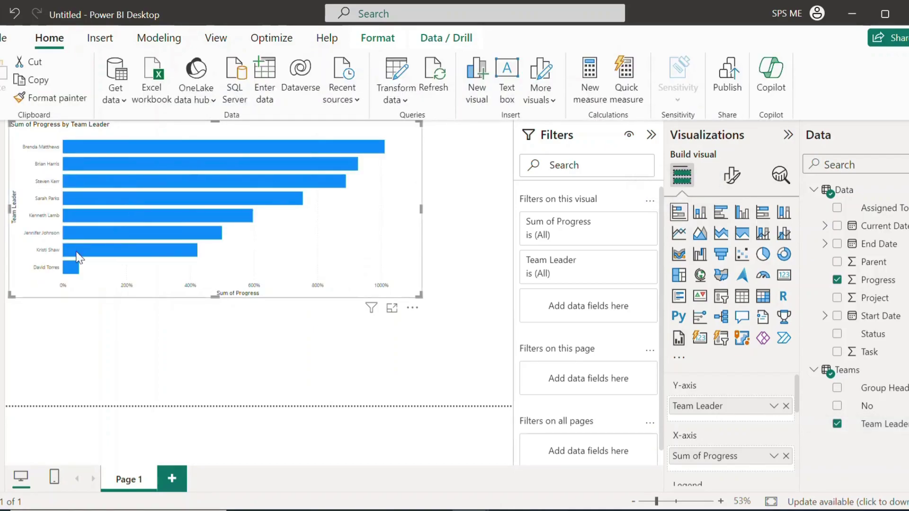
left_click(738, 221)
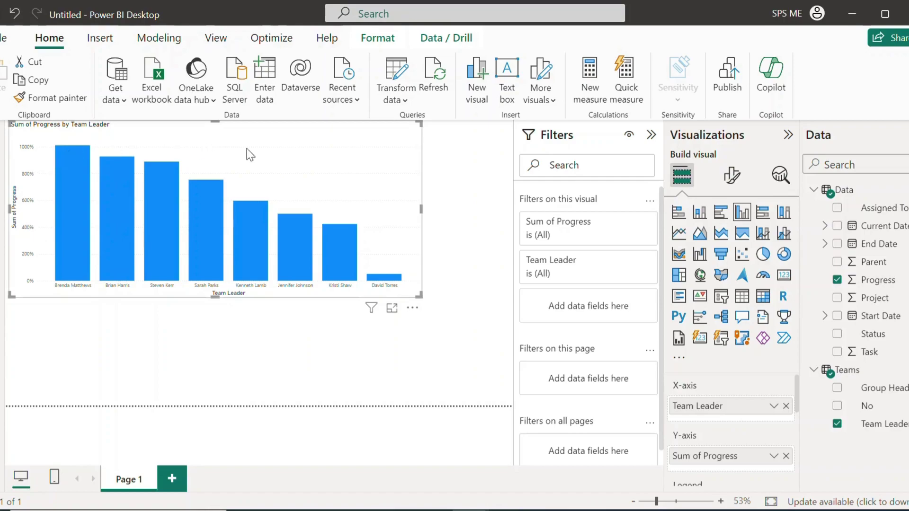
mouse_move(223, 250)
mouse_move(370, 266)
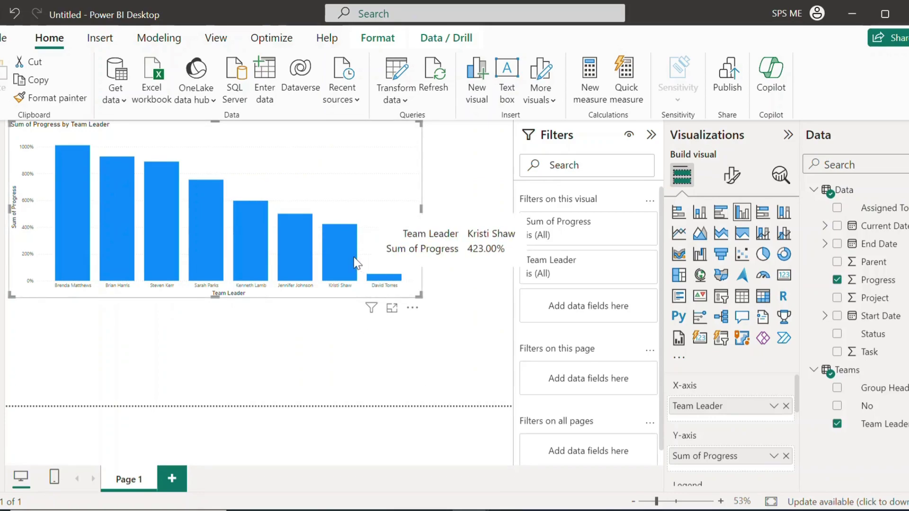
mouse_move(295, 245)
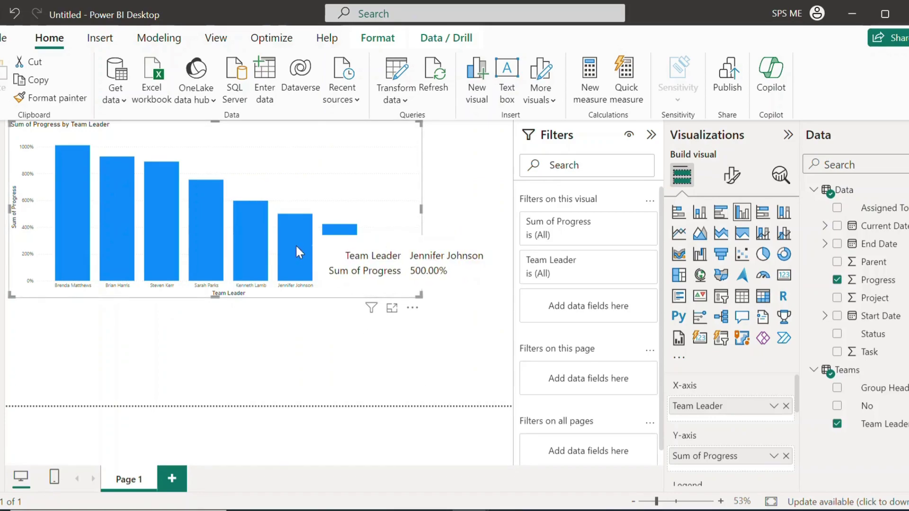
mouse_move(174, 224)
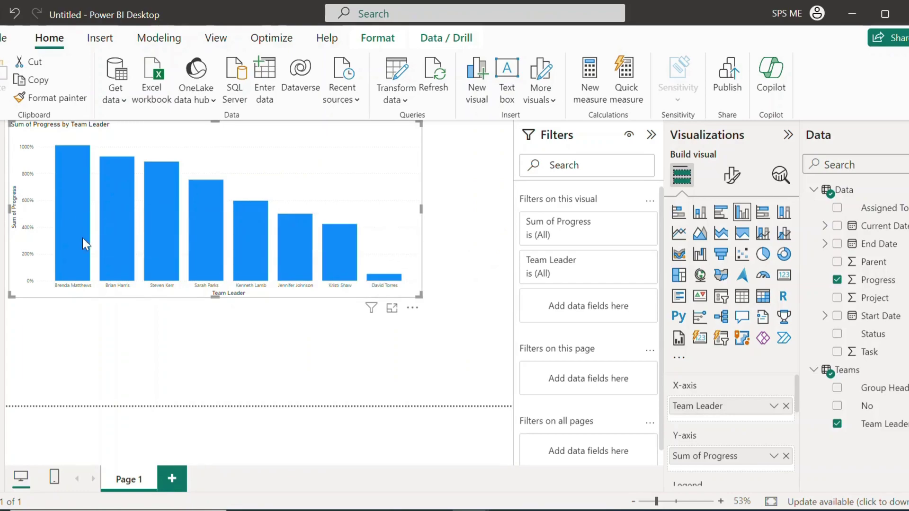
mouse_move(78, 244)
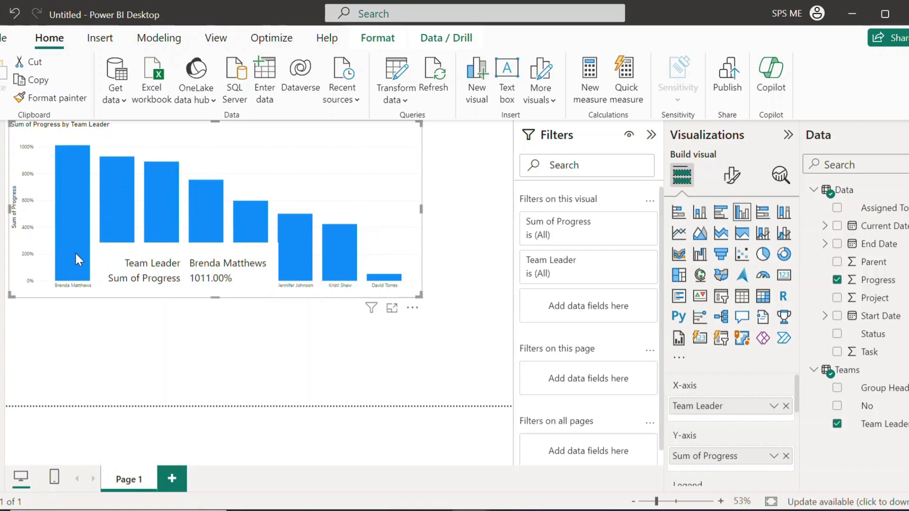
- Summarize the chart's Progress values as Average instead of Sum
right_click(730, 461)
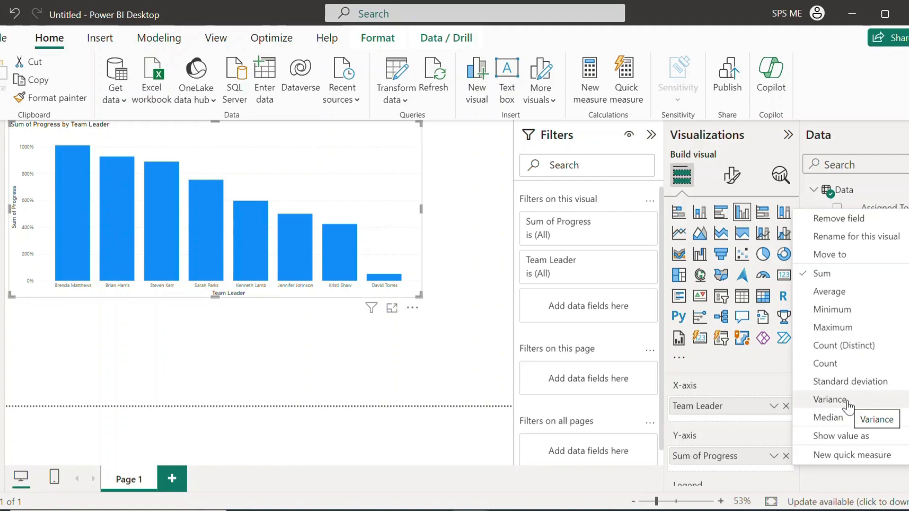
left_click(847, 297)
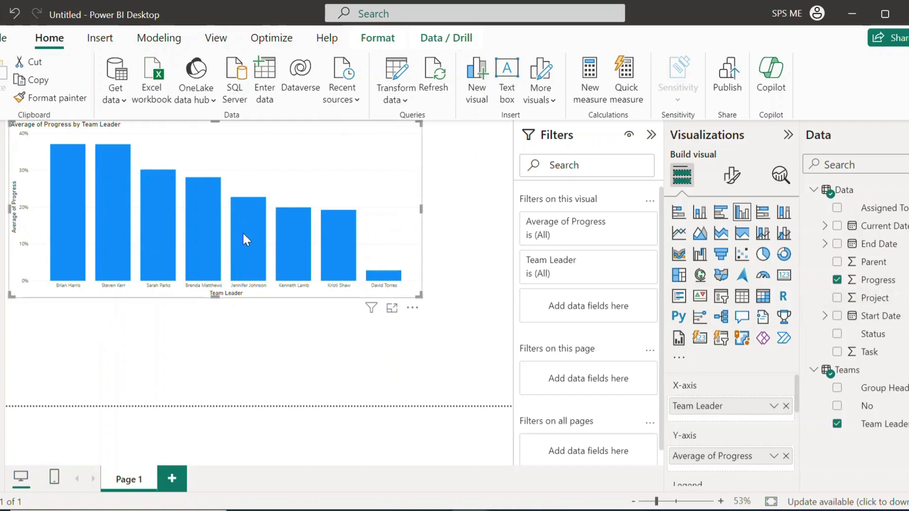
mouse_move(244, 235)
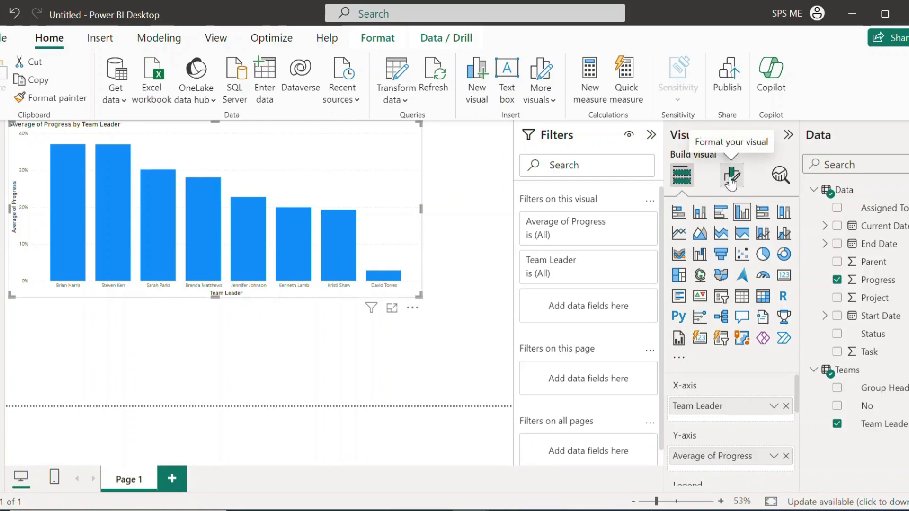
- Rename the Y-axis field from 'Average of Progress' to 'Progress' for this visual only
right_click(714, 459)
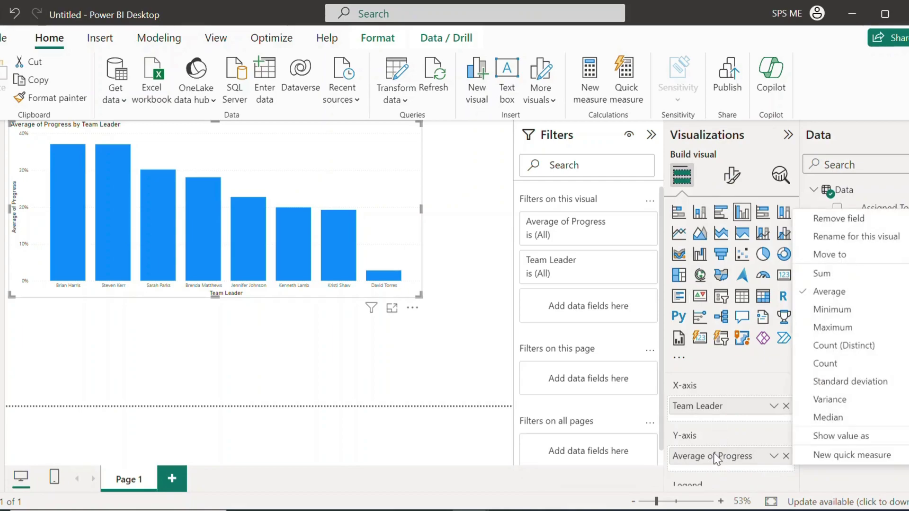
left_click(856, 236)
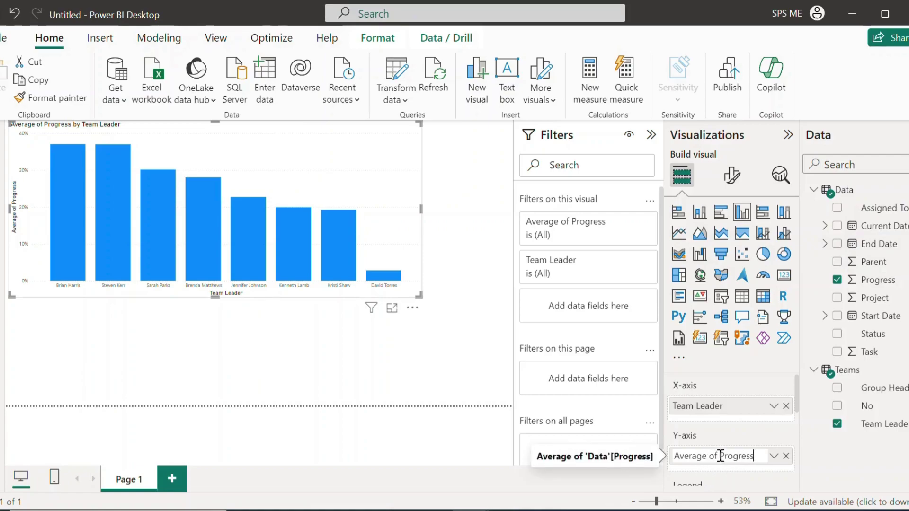
left_click_drag(720, 456, 662, 456)
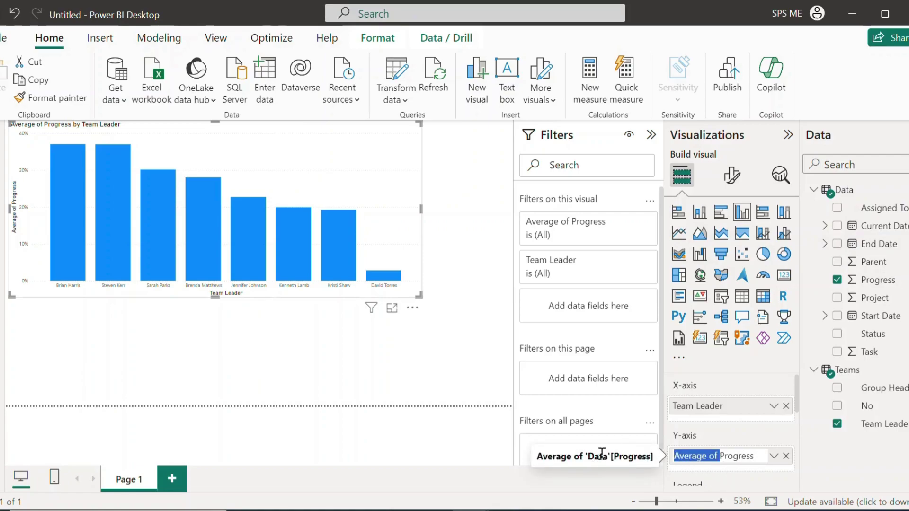
key("BackSpace")
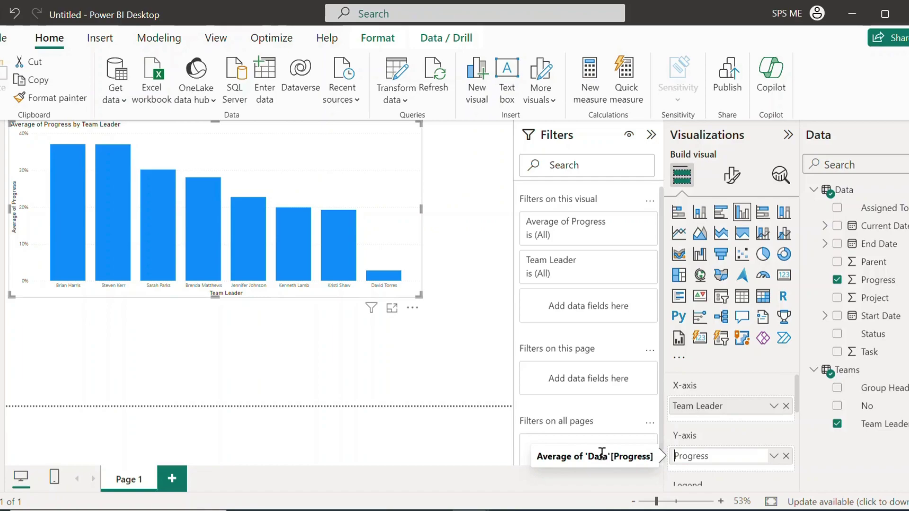
key("Return")
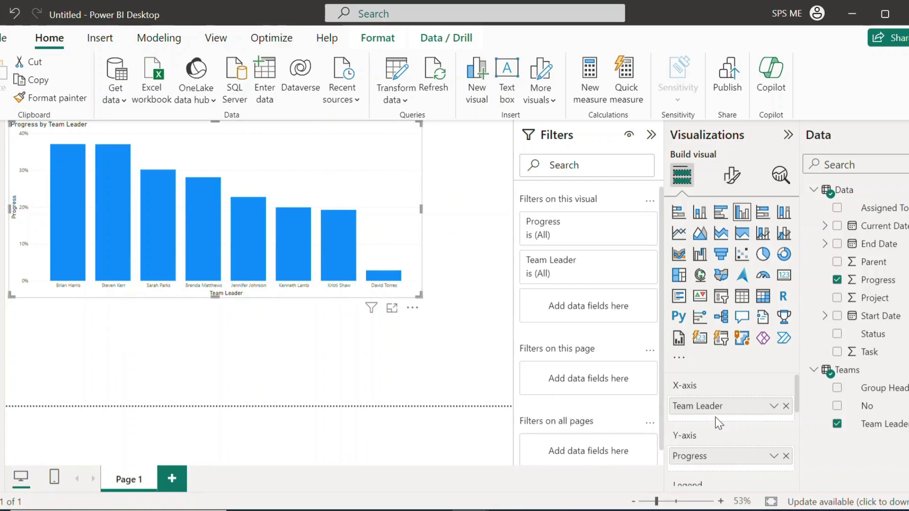
- Open the chart's Format visual settings and scroll through the axis, gridline and data label sections
left_click(732, 185)
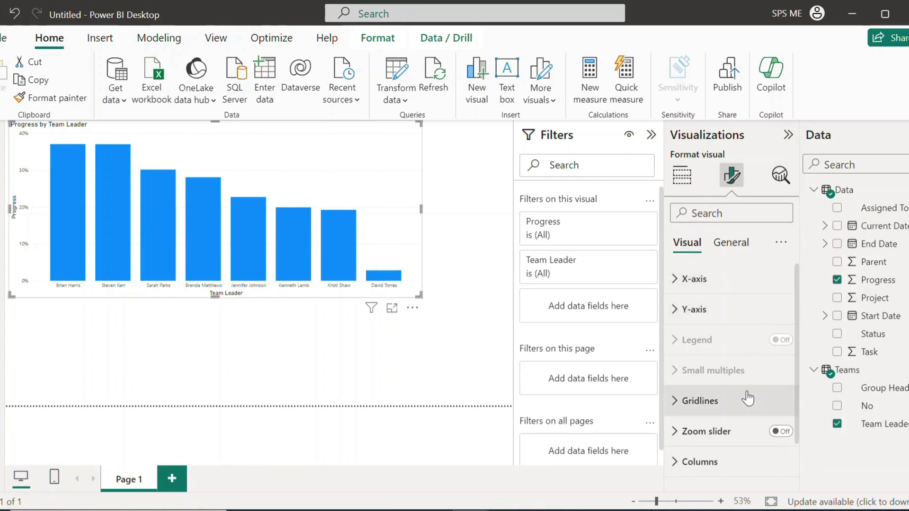
scroll(748, 398, "down", 1)
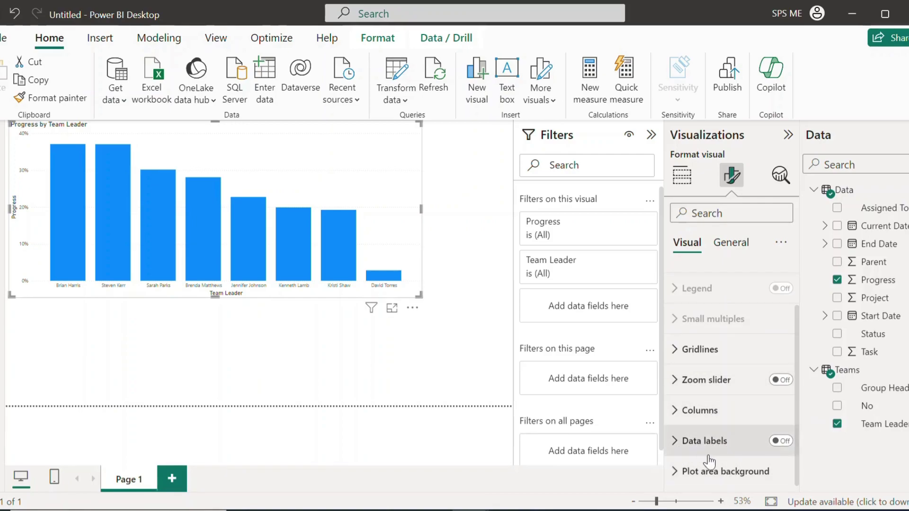
scroll(750, 365, "up", 2)
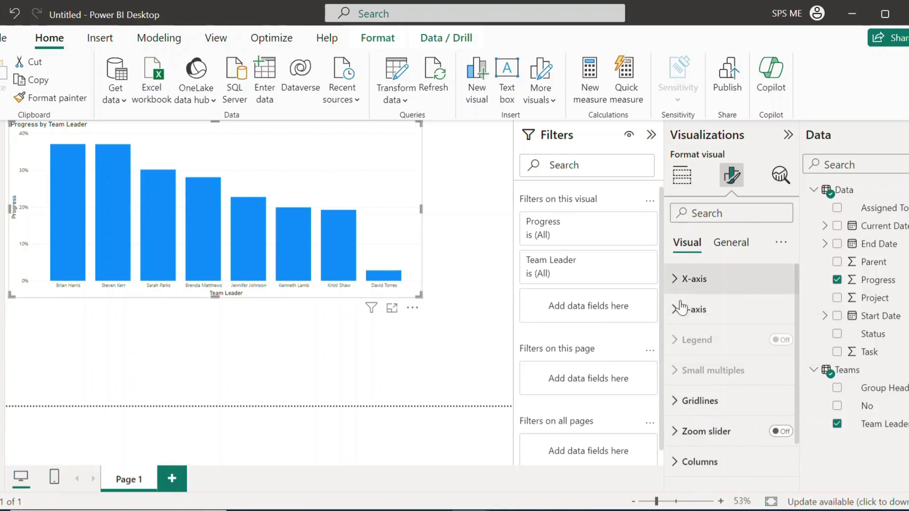
- Expand X-axis formatting, hide then restore the team leader labels, and collapse the Values card
left_click(681, 279)
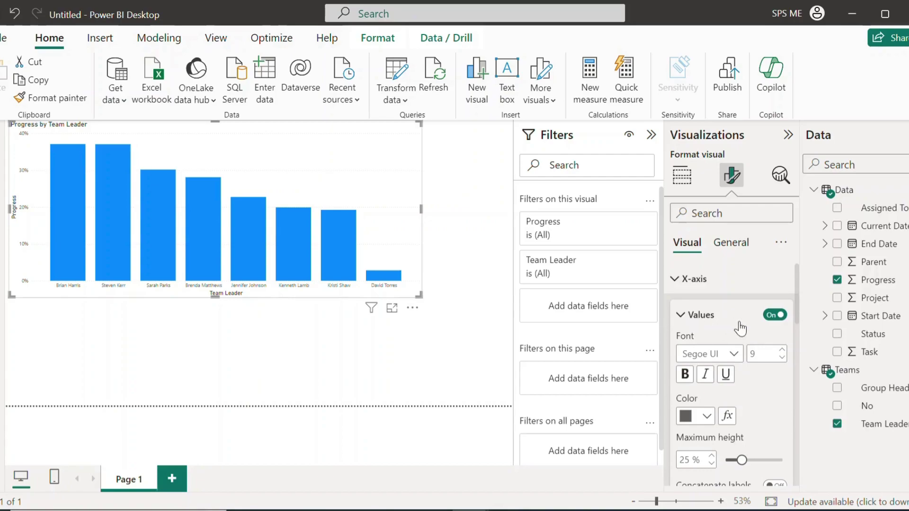
left_click(773, 315)
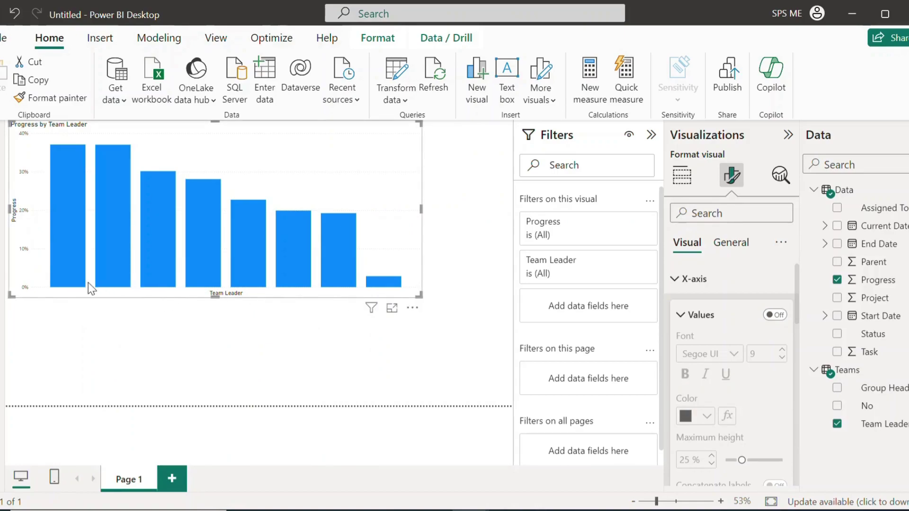
left_click(773, 315)
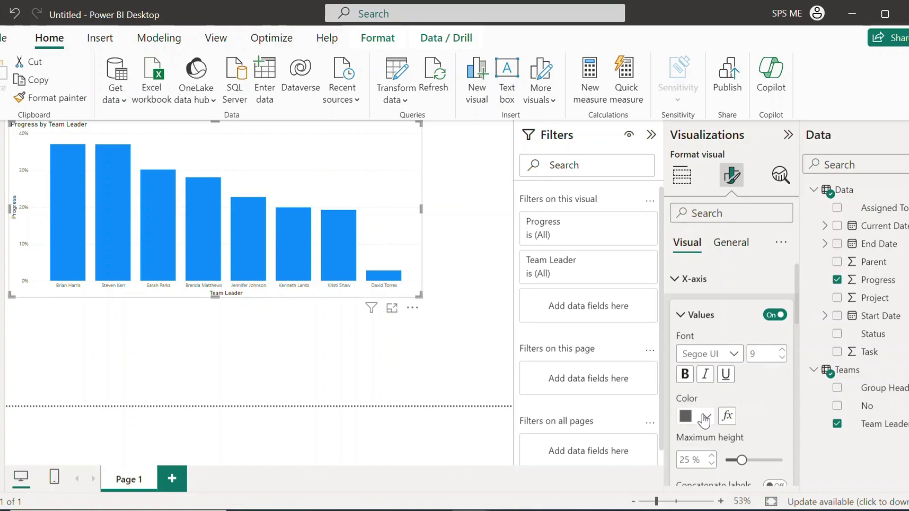
scroll(710, 416, "down", 2)
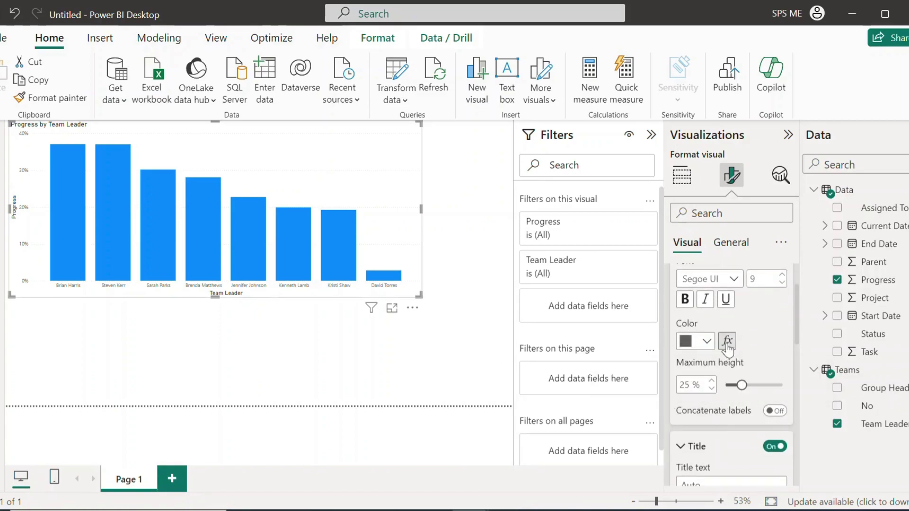
scroll(725, 343, "up", 2)
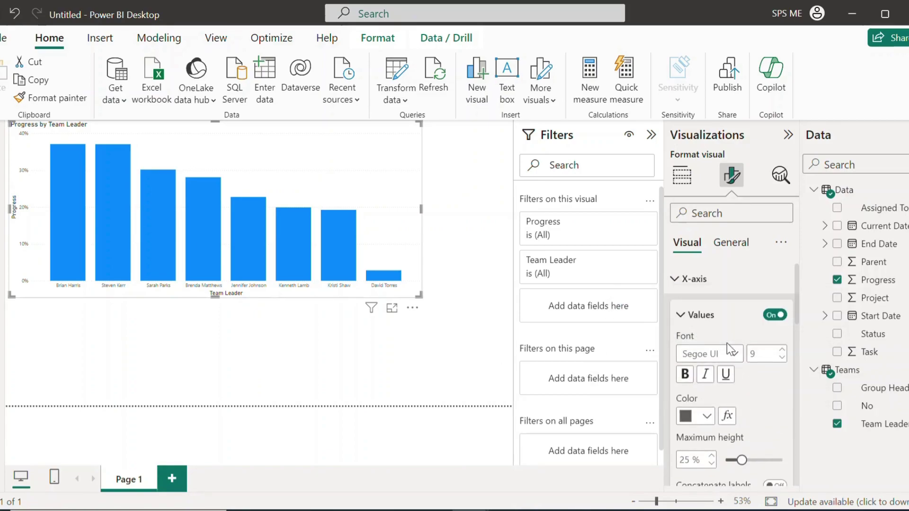
left_click(683, 318)
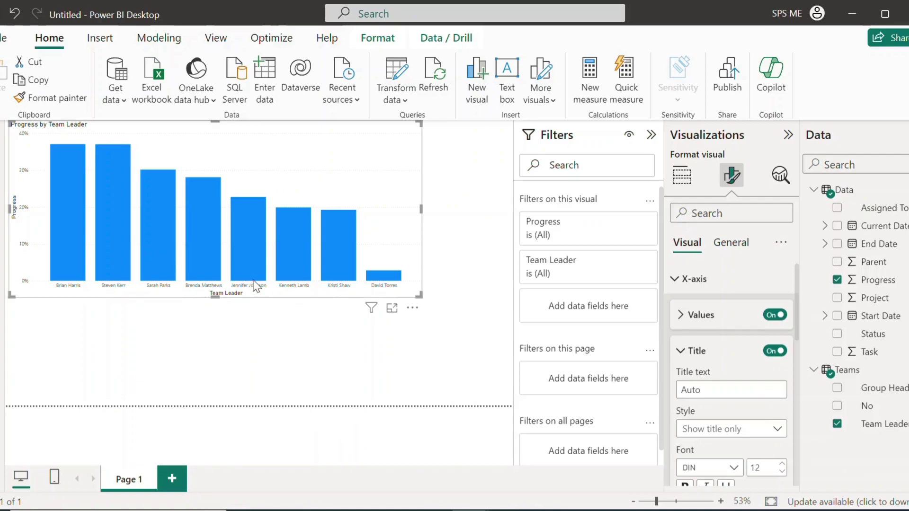
- Set the X-axis title text to 'Performance' and colour it red
mouse_move(256, 286)
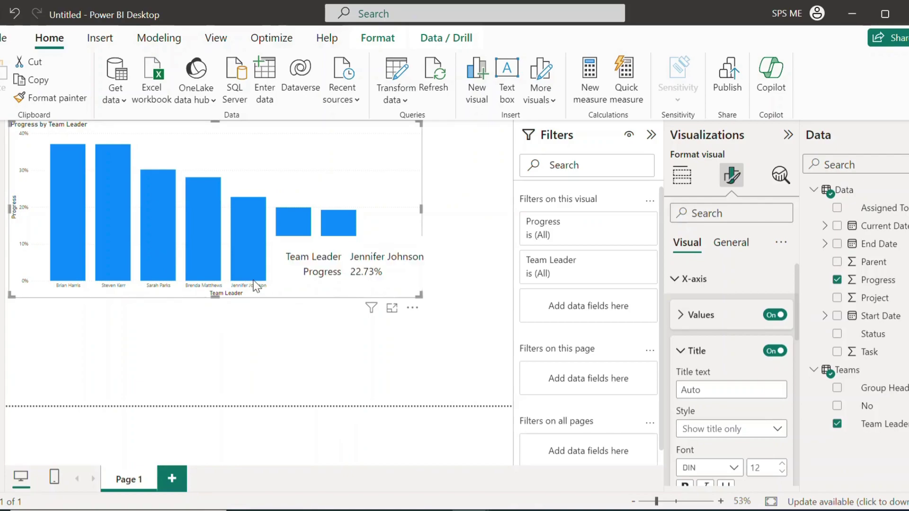
left_click(712, 390)
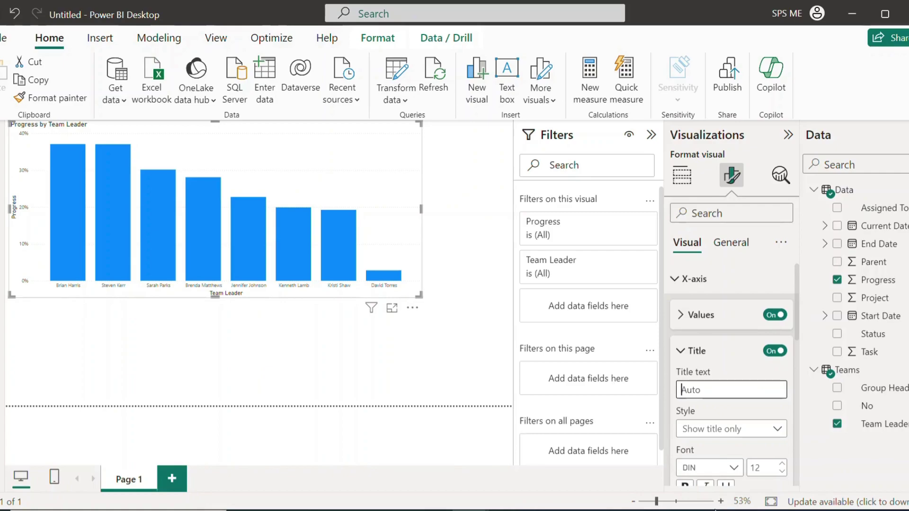
type("Performance")
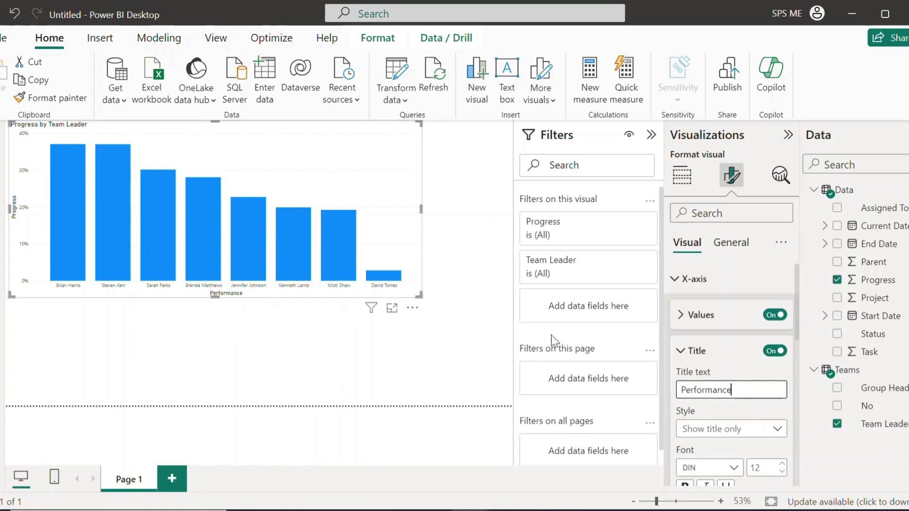
scroll(773, 425, "down", 2)
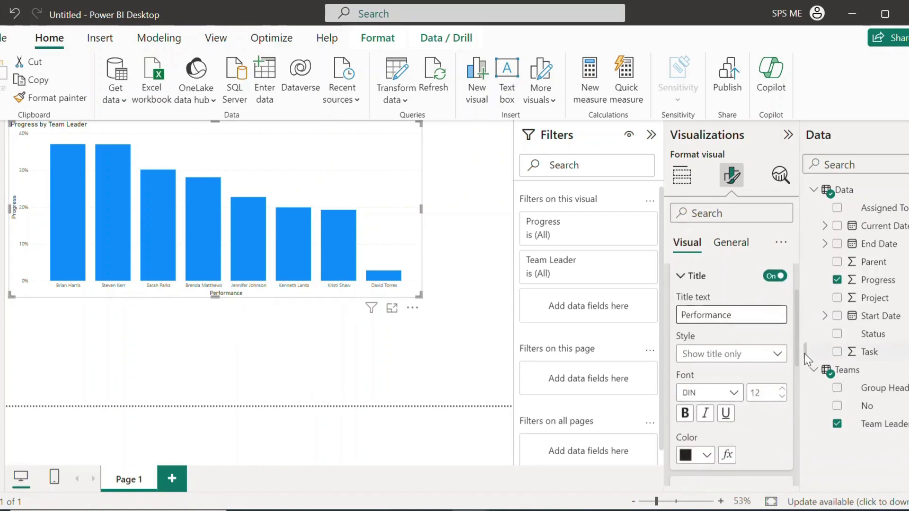
left_click(706, 455)
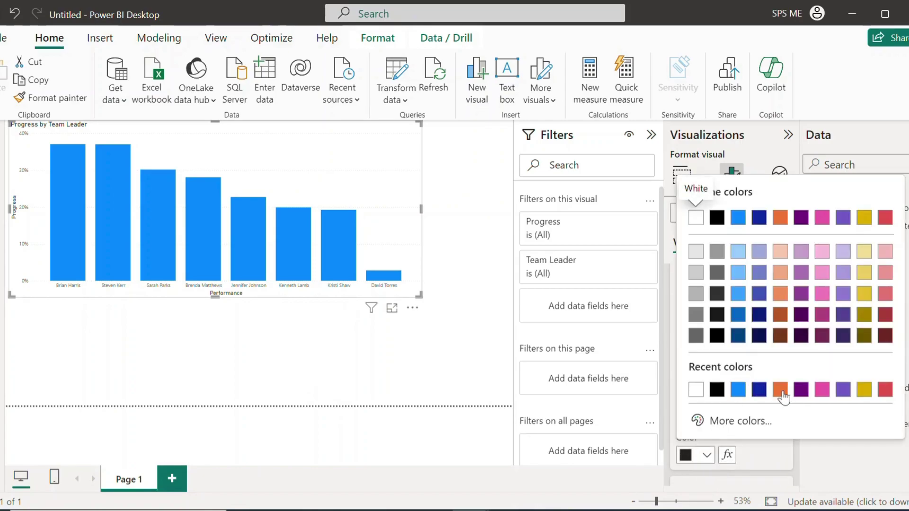
left_click(884, 390)
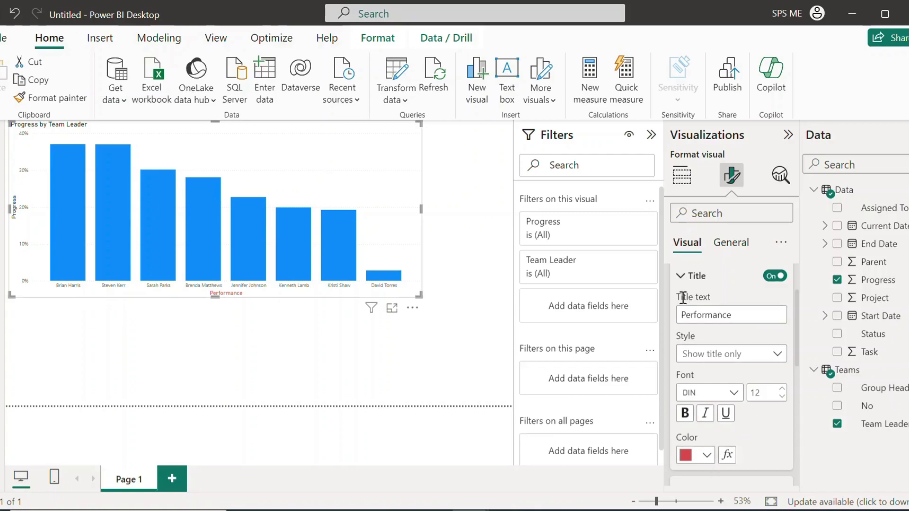
left_click(681, 276)
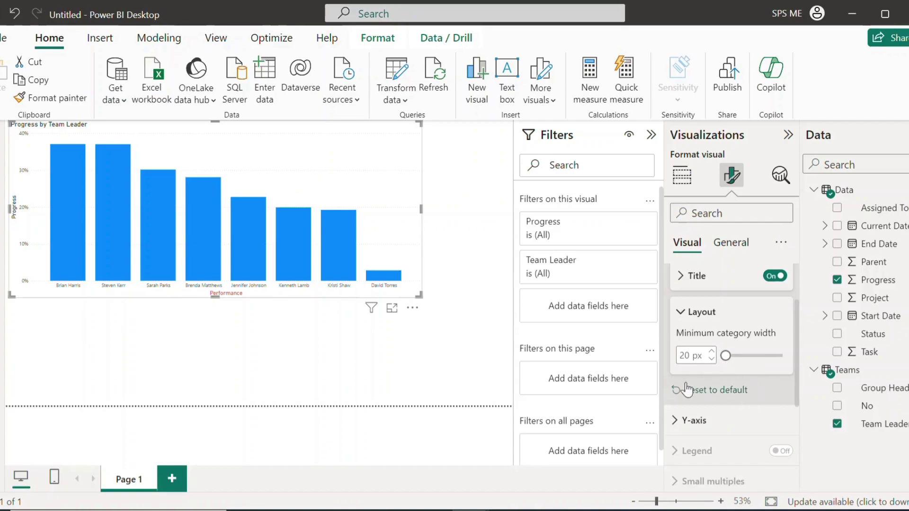
- Expand the Y-axis settings and leave its percentage value labels switched on
left_click(680, 311)
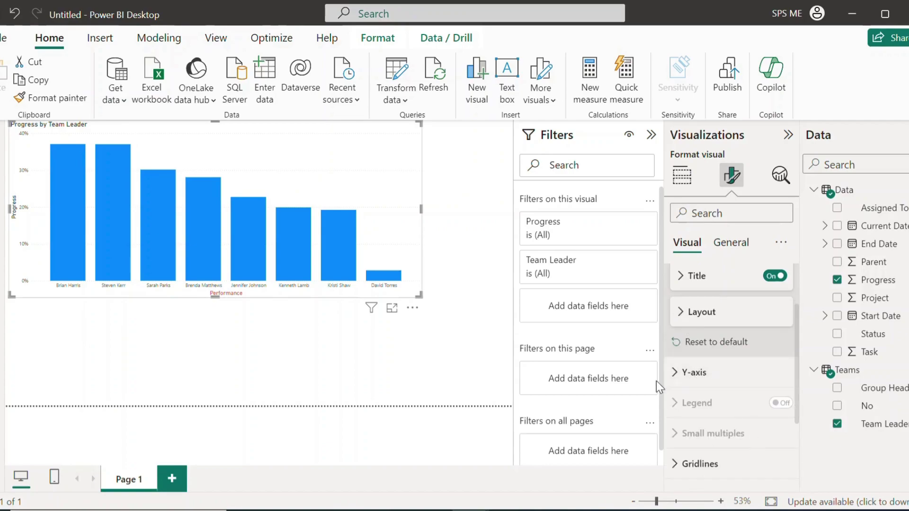
left_click(675, 373)
scroll(762, 442, "down", 3)
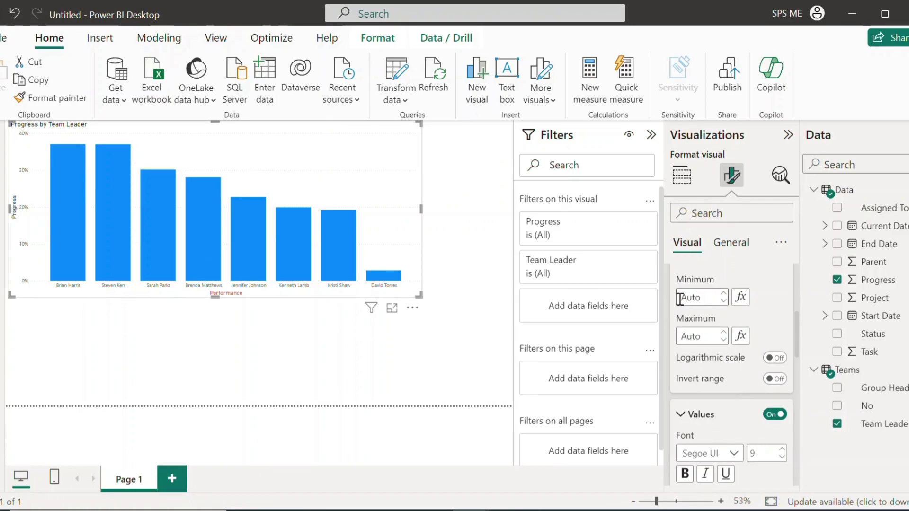
left_click(779, 417)
left_click(778, 416)
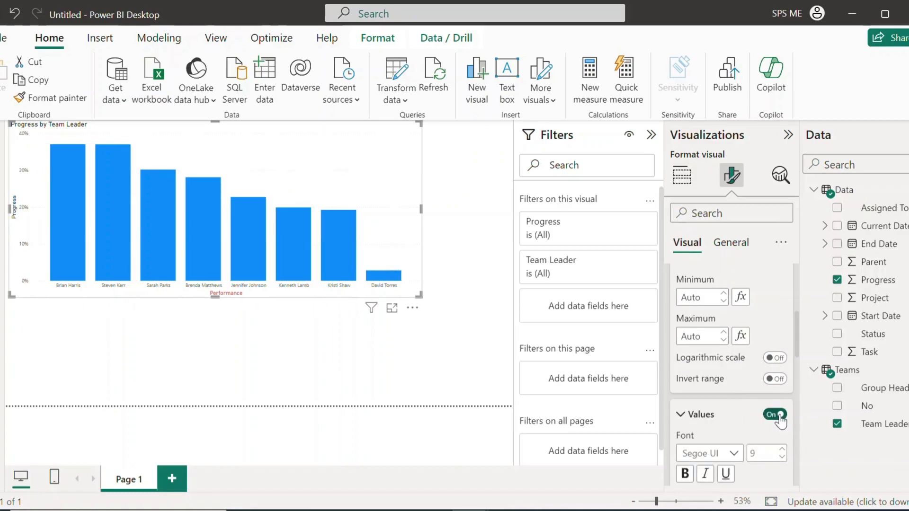
left_click(779, 416)
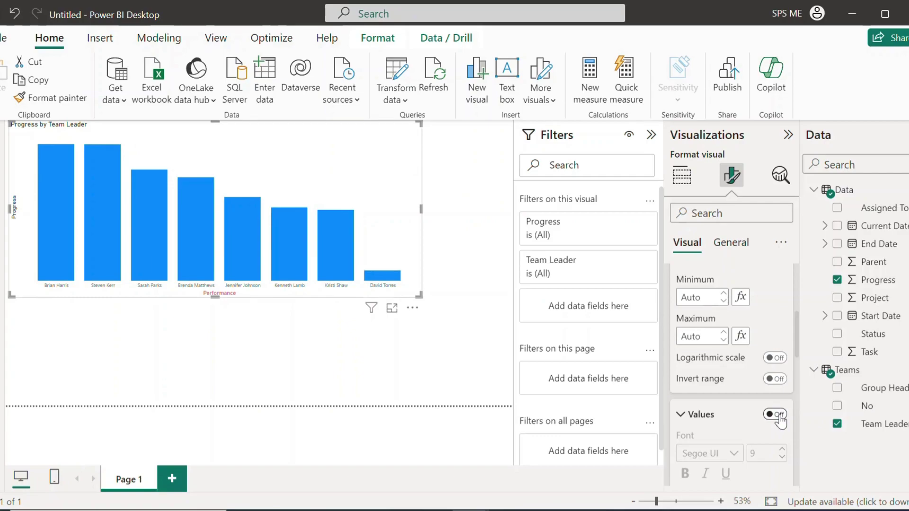
left_click(778, 415)
scroll(762, 427, "down", 5)
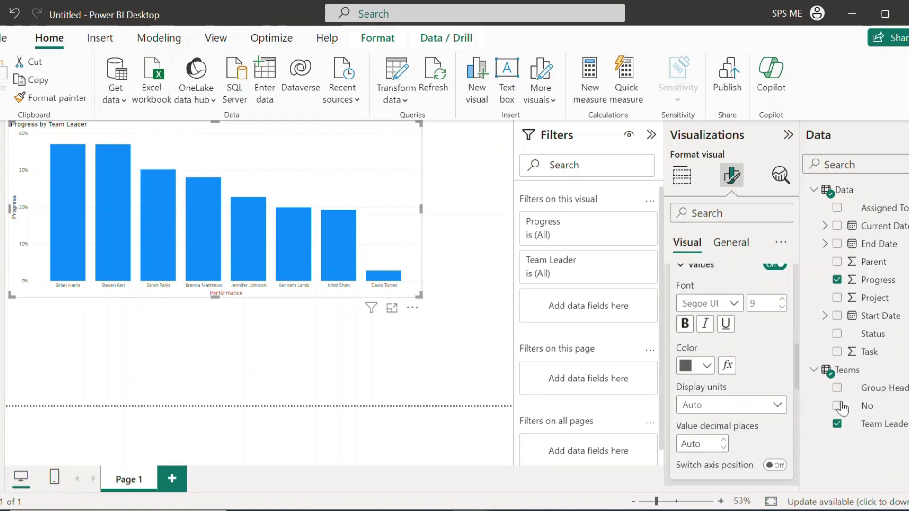
- Turn off the Y-axis title so the Progress label disappears
scroll(722, 377, "up", 1)
scroll(723, 377, "up", 2)
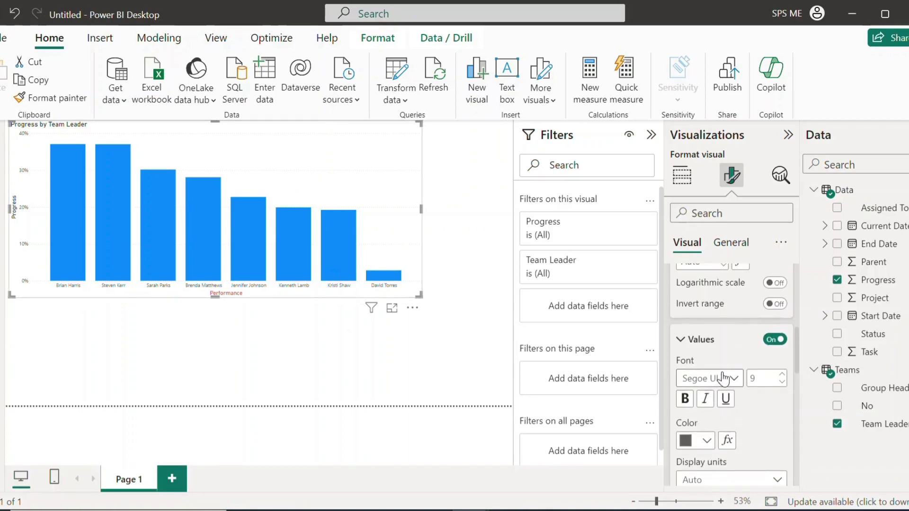
left_click(682, 342)
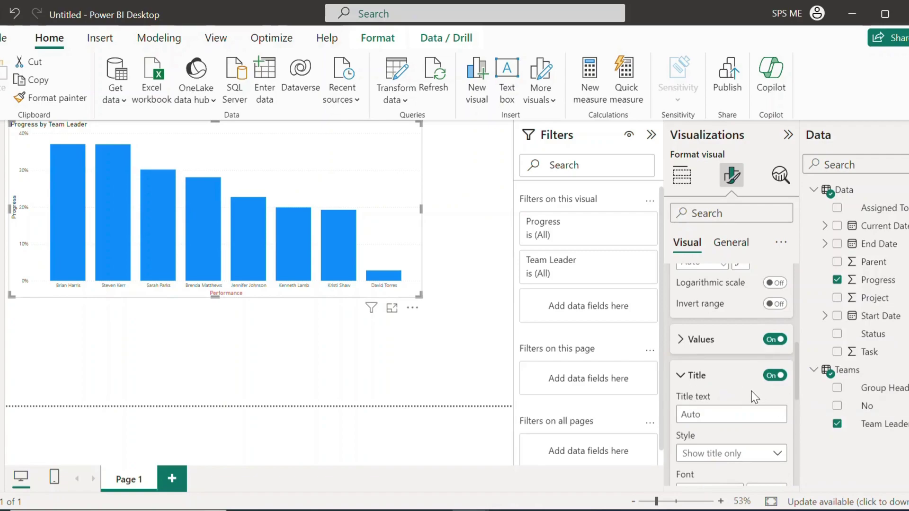
left_click(776, 377)
left_click(775, 376)
left_click(774, 378)
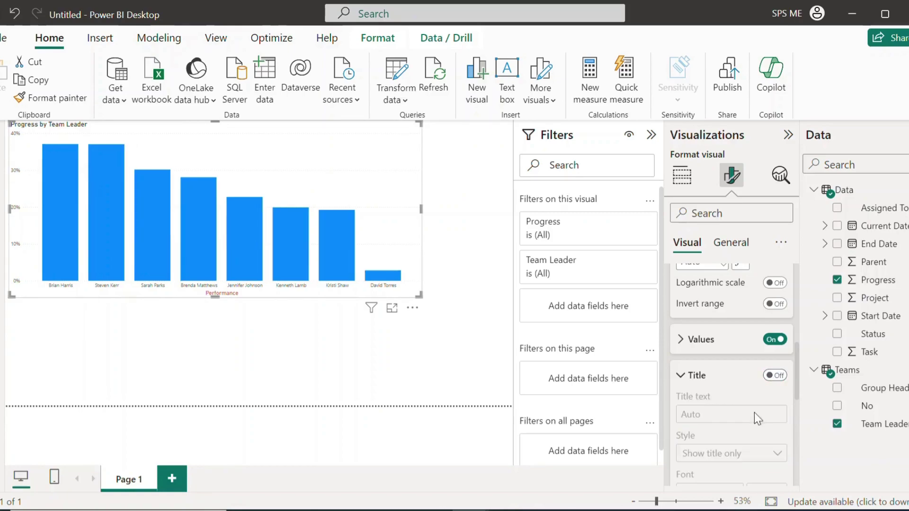
left_click(680, 376)
scroll(745, 404, "down", 3)
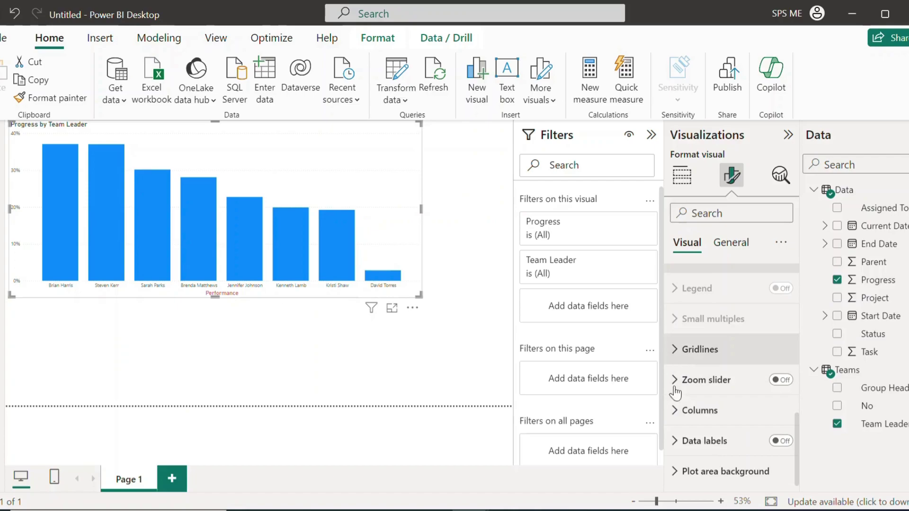
- Make the chart's horizontal gridlines red
left_click(674, 355)
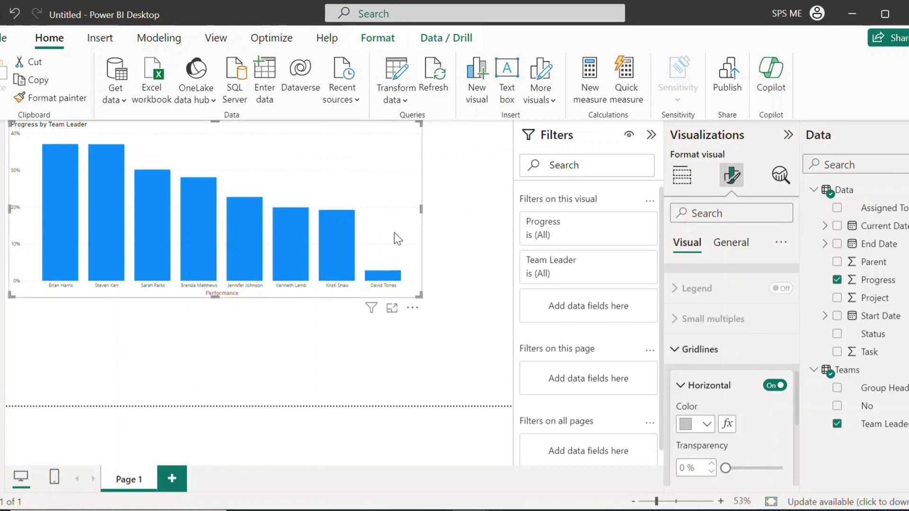
left_click(778, 387)
left_click(776, 386)
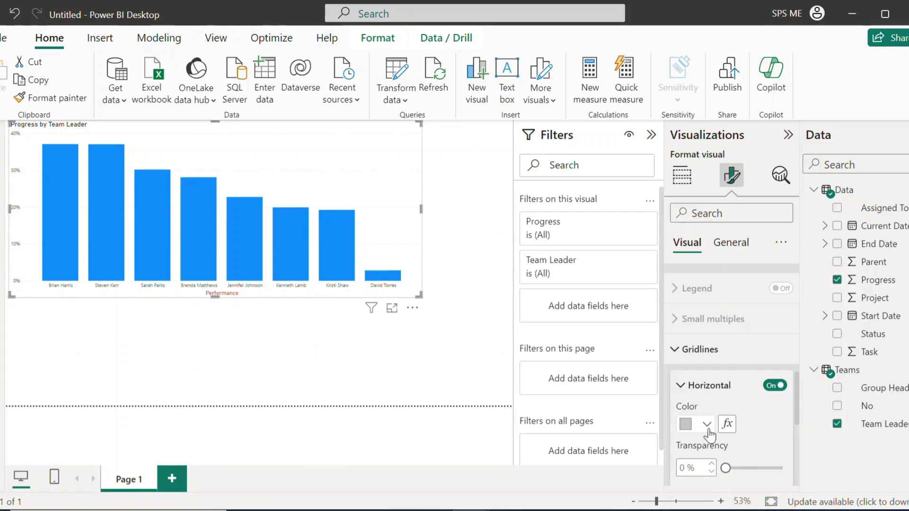
left_click(707, 424)
left_click(694, 358)
scroll(779, 428, "down", 2)
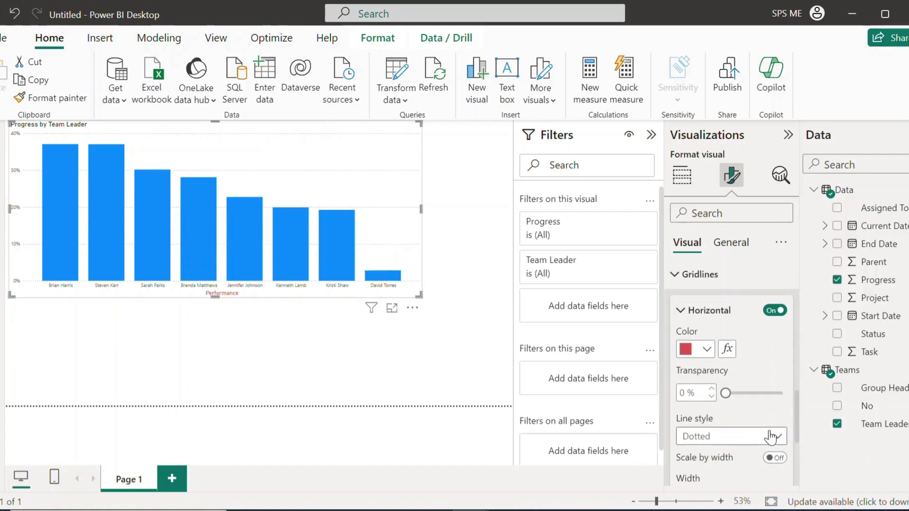
- Try a Solid line style for the gridlines, then switch horizontal gridlines off
left_click(768, 431)
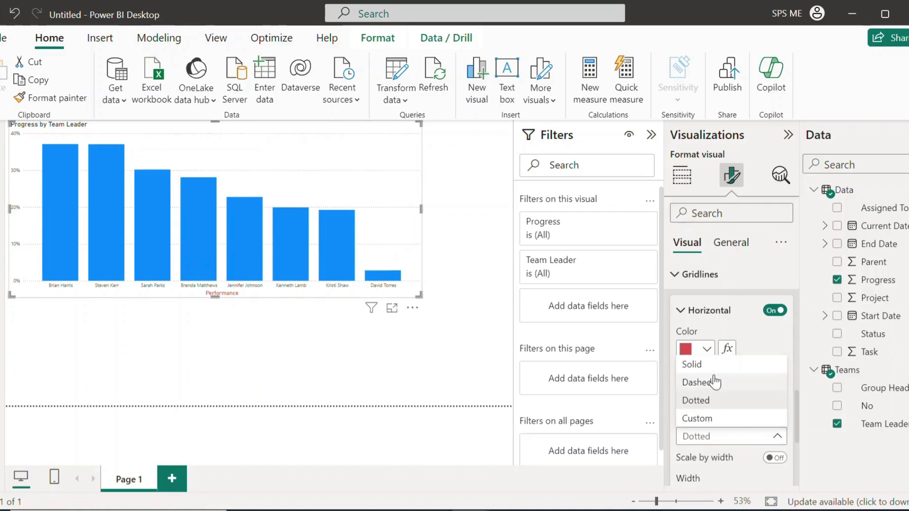
left_click(220, 160)
key("ctrl+z")
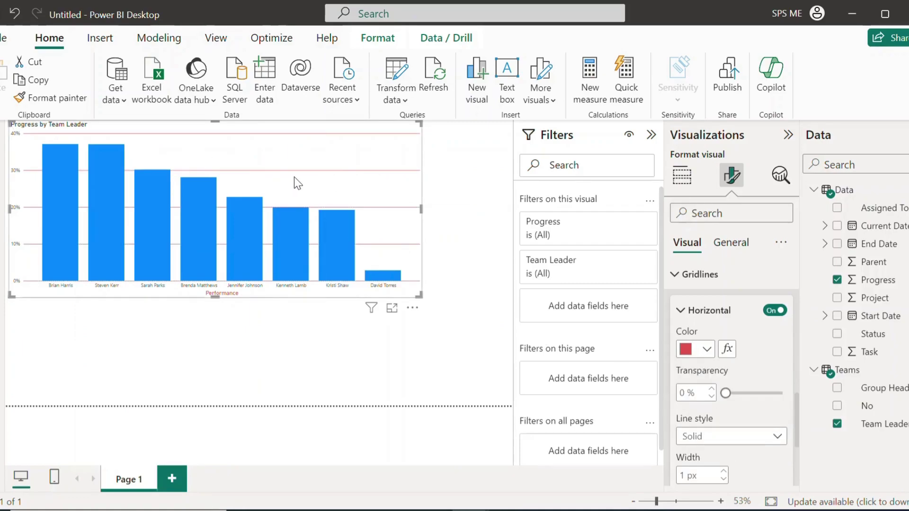
left_click(777, 312)
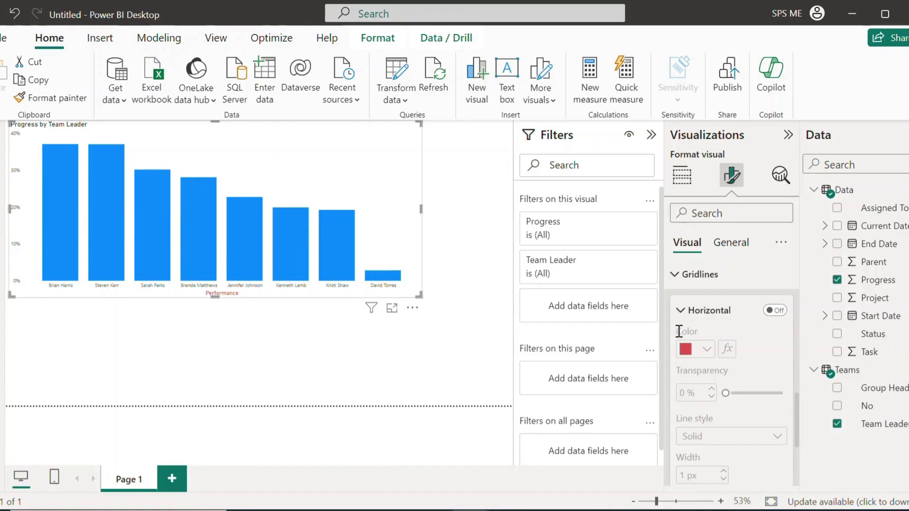
left_click(680, 312)
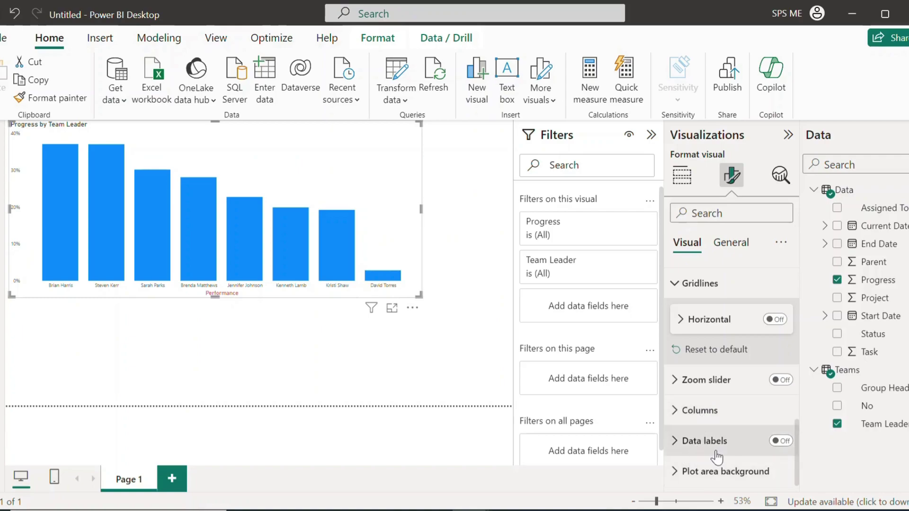
left_click(776, 442)
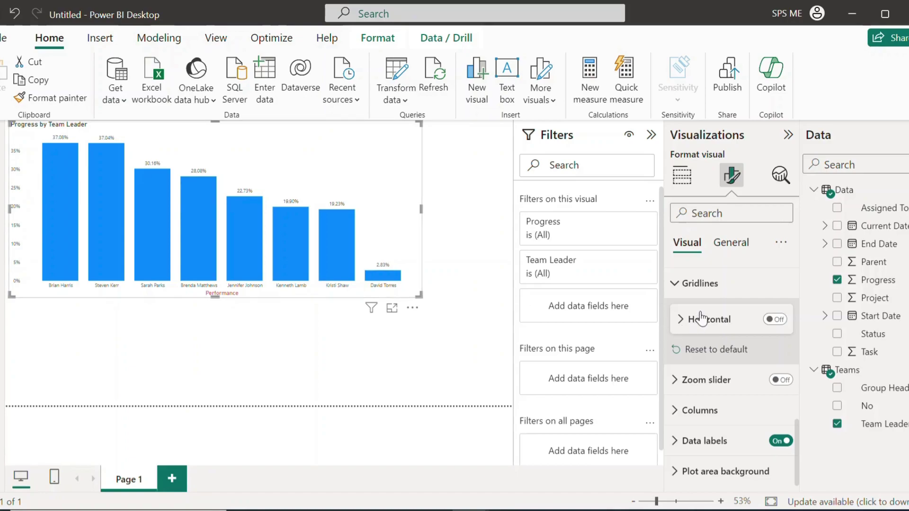
left_click(675, 283)
scroll(693, 374, "up", 3)
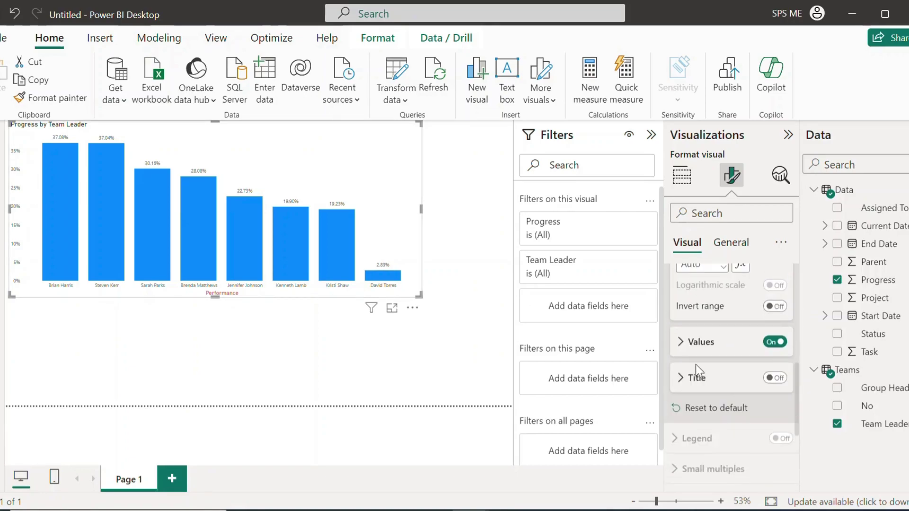
scroll(759, 362, "up", 3)
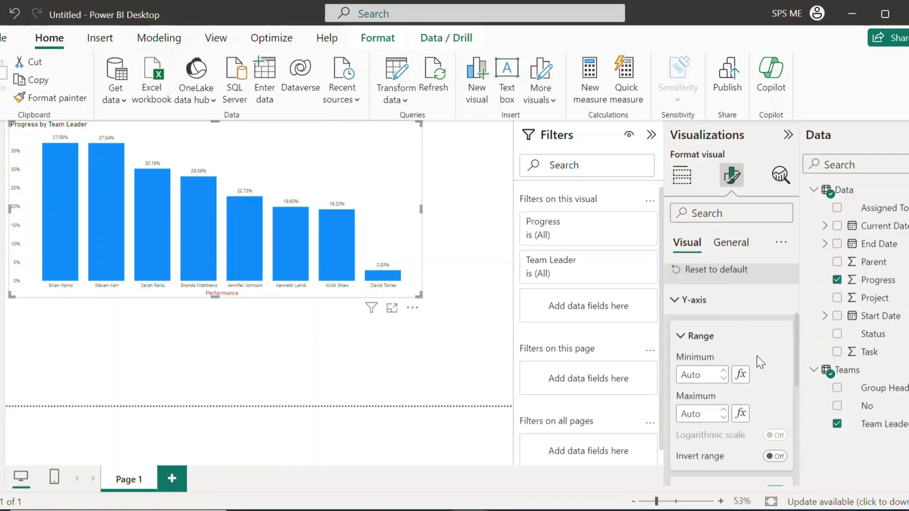
scroll(760, 362, "down", 3)
left_click(771, 342)
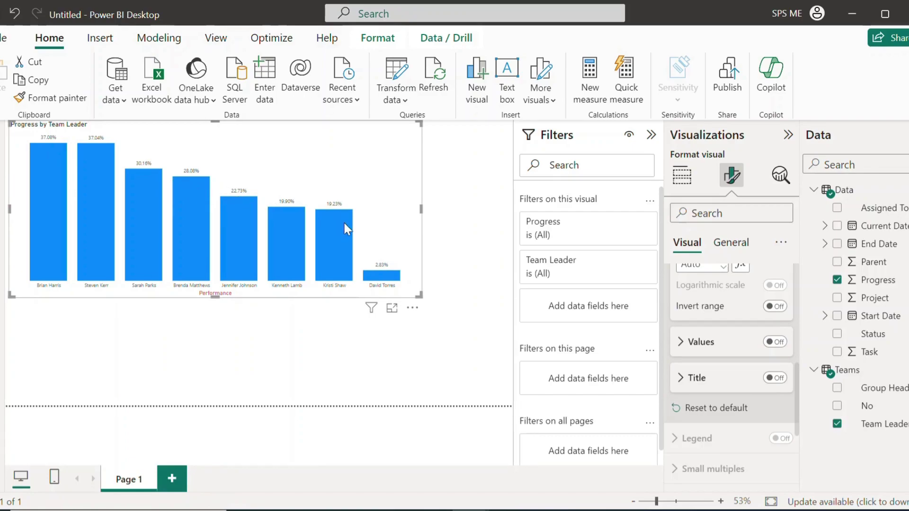
left_click(679, 385)
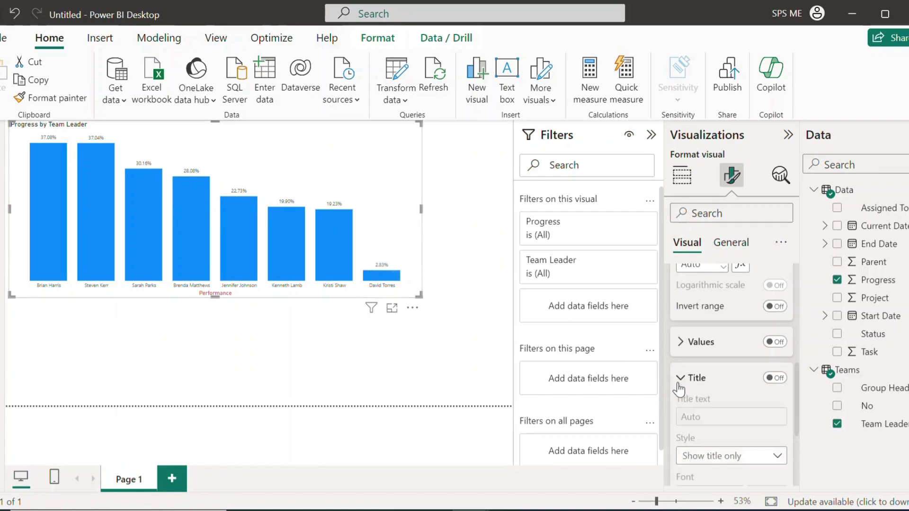
scroll(729, 436, "down", 6)
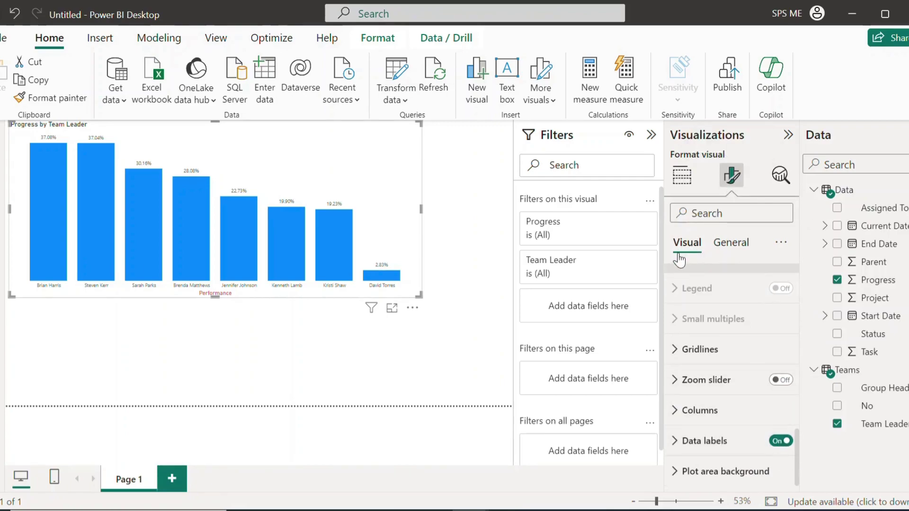
- Change the chart size from 447 × 1041 to height 400 and width 800
left_click(734, 250)
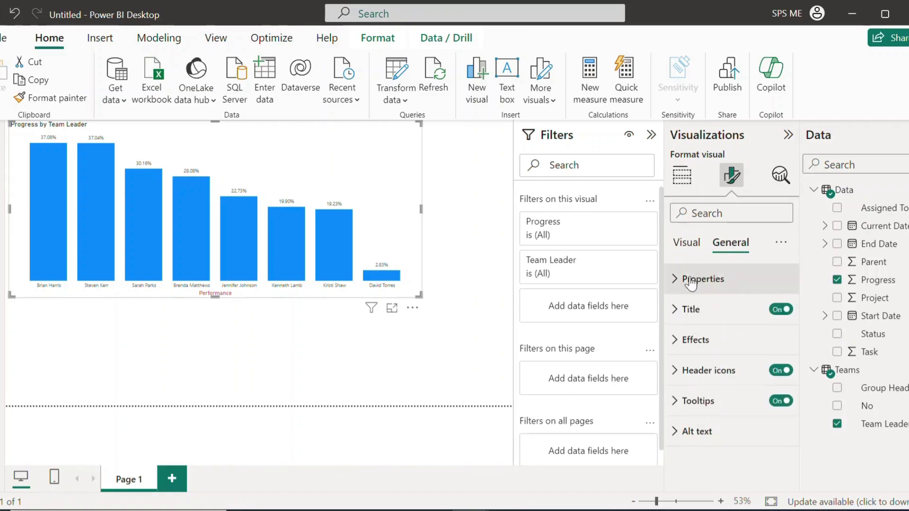
left_click(676, 282)
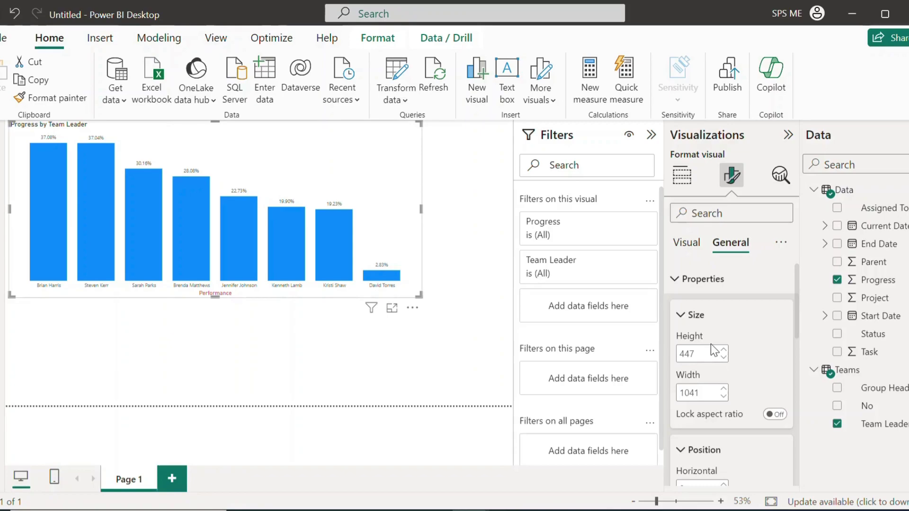
left_click_drag(704, 355, 659, 380)
type("400")
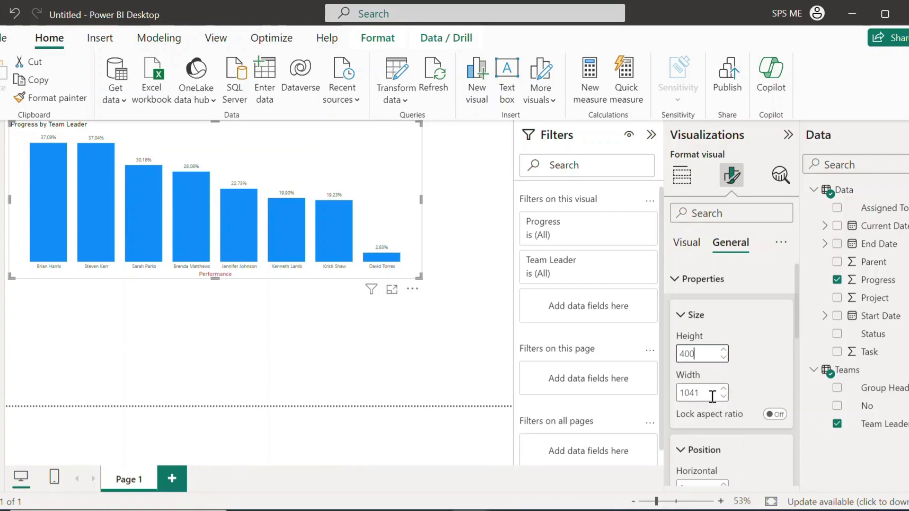
left_click(692, 394)
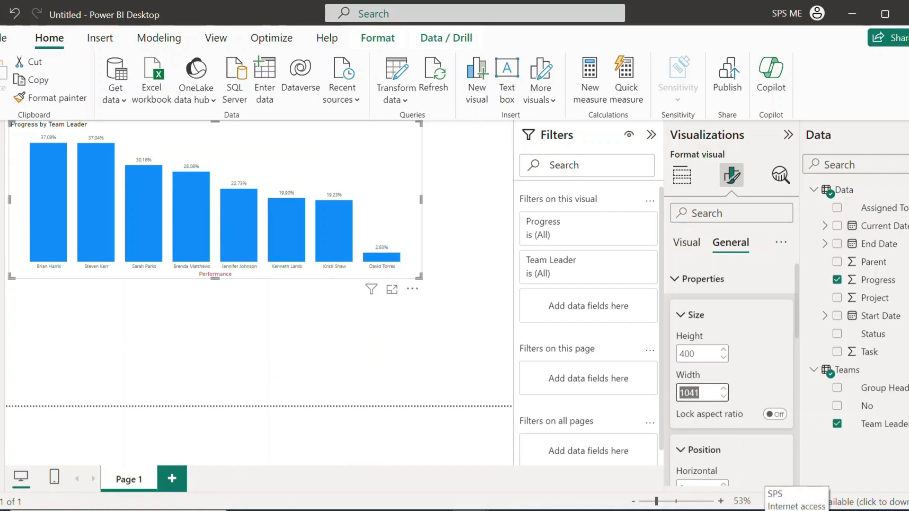
type("800")
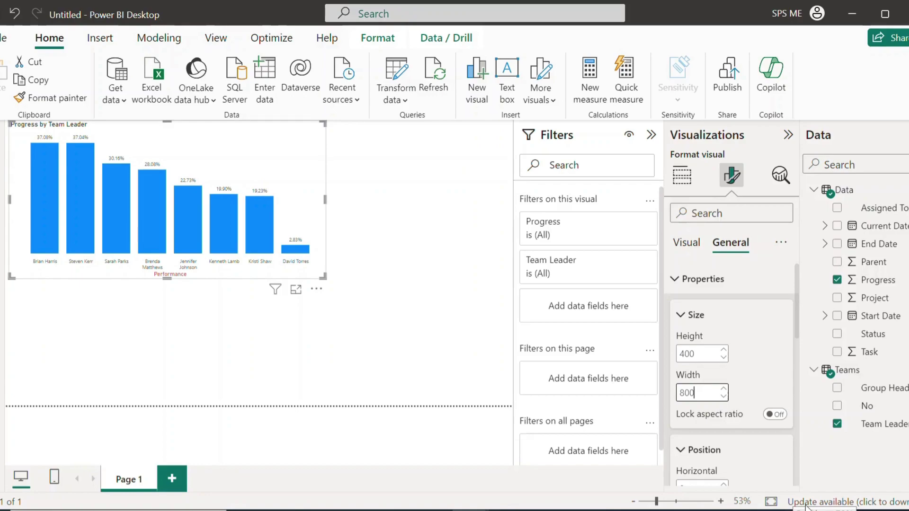
scroll(742, 397, "down", 3)
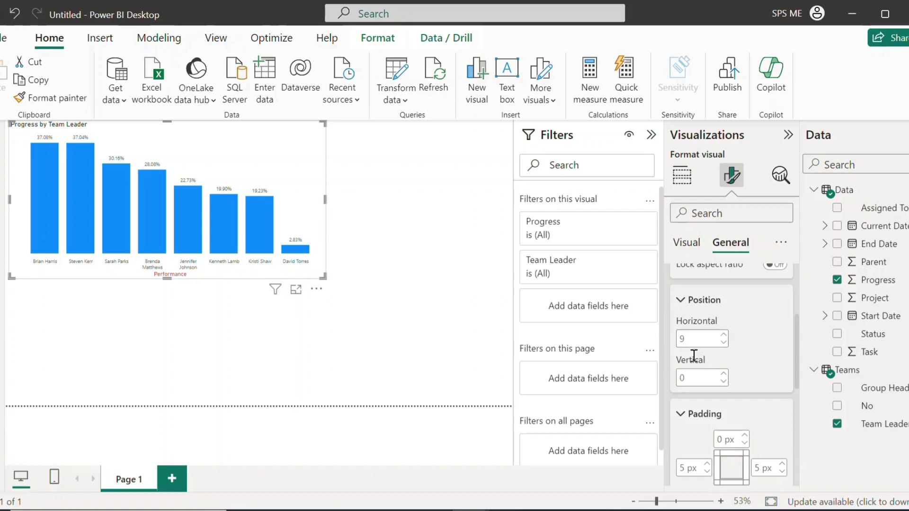
- Set the chart's top padding value to 5 px
left_click(682, 340)
scroll(750, 457, "down", 2)
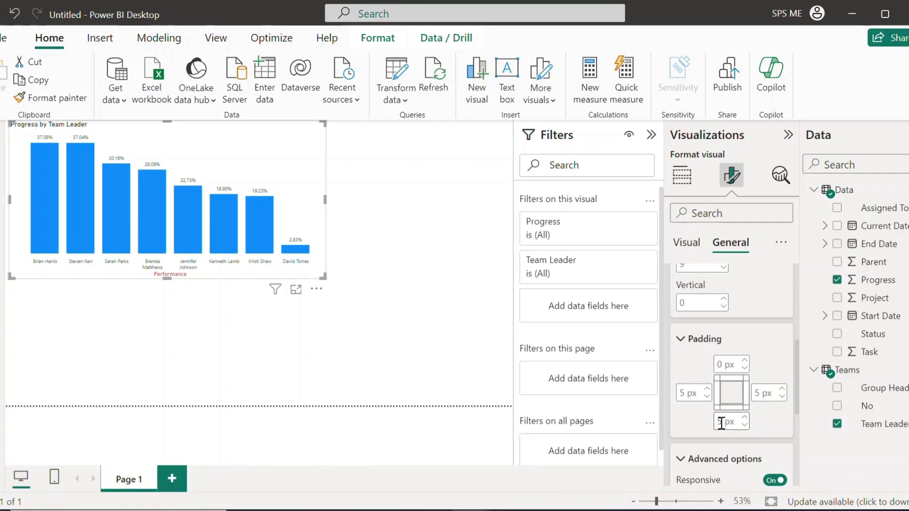
left_click(722, 364)
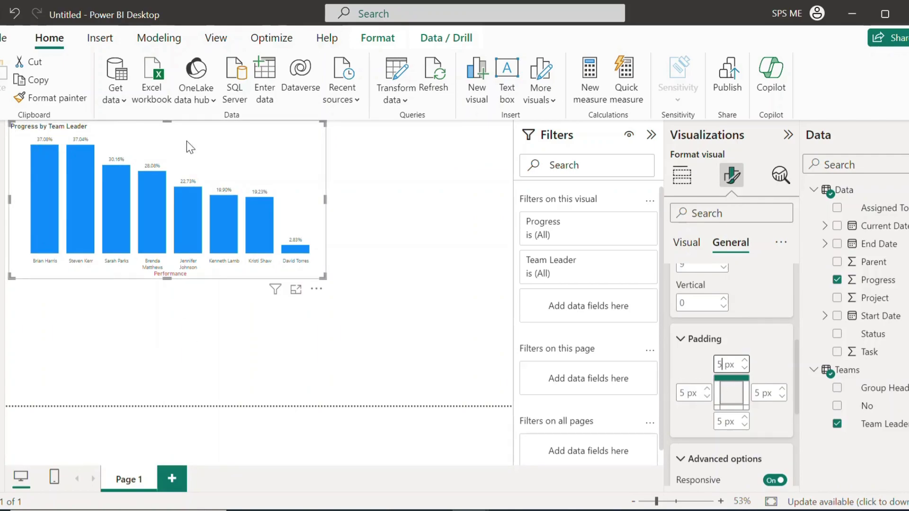
type("5")
type("0")
key("BackSpace")
key("BackSpace")
type("20")
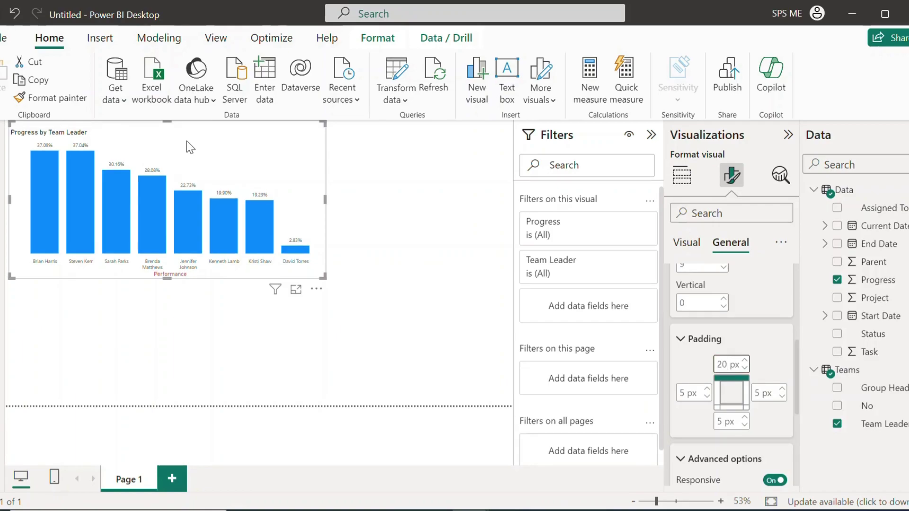
key("BackSpace")
key("BackSpace")
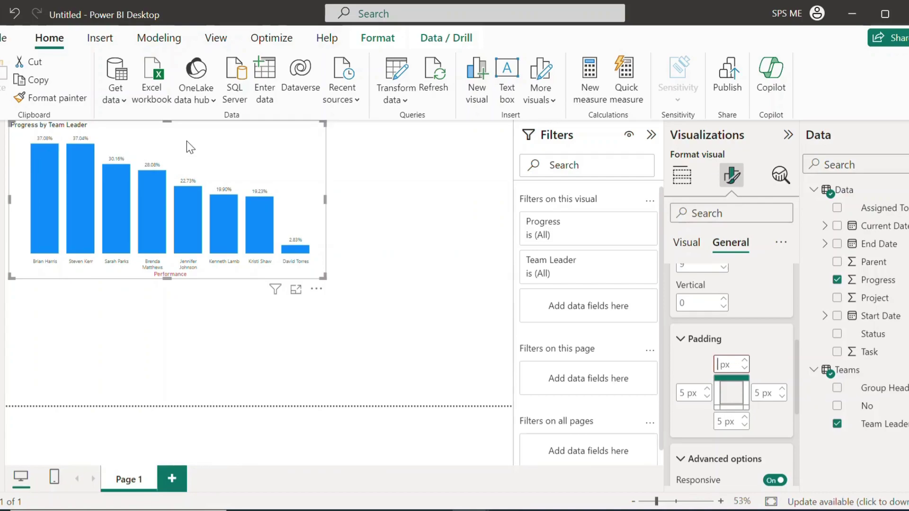
type("5")
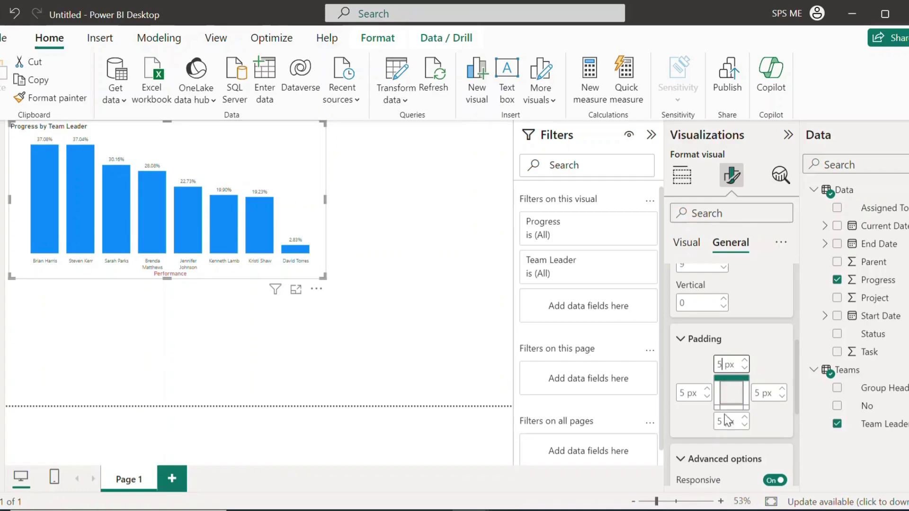
scroll(715, 407, "down", 5)
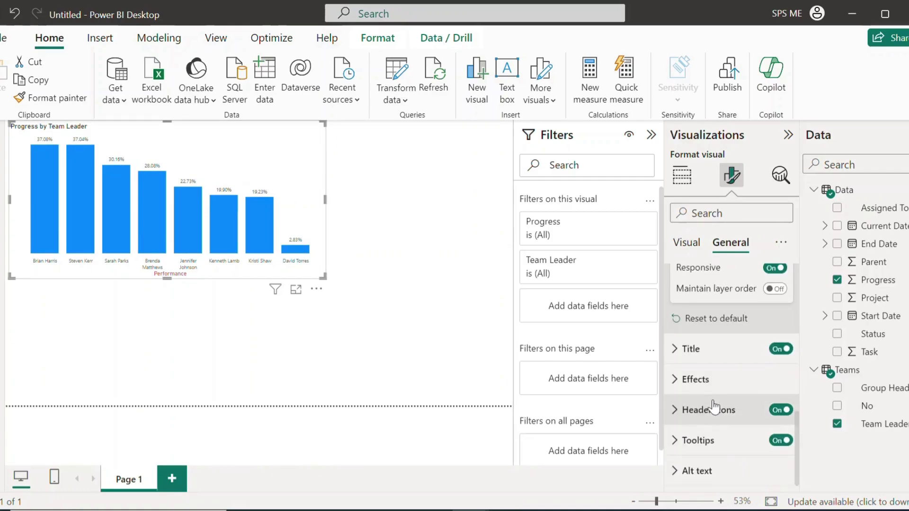
scroll(714, 407, "up", 3)
scroll(728, 459, "down", 2)
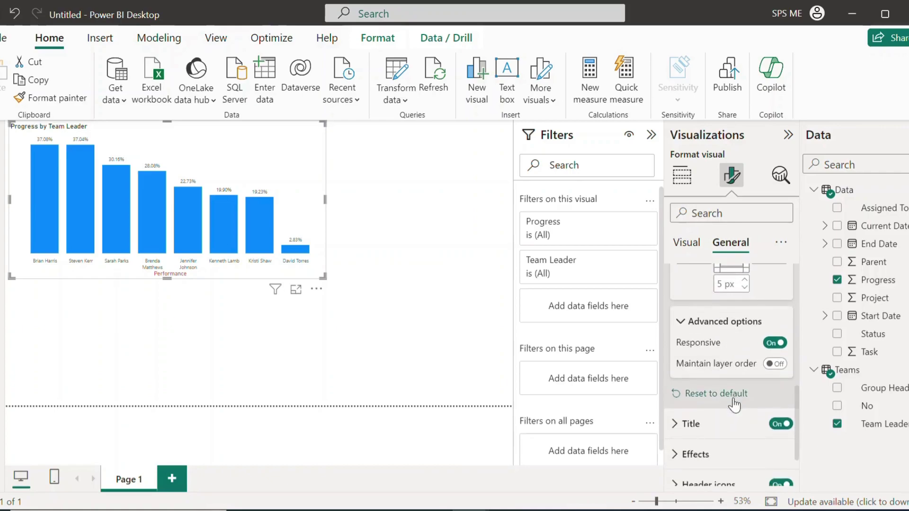
scroll(733, 405, "down", 2)
scroll(733, 404, "up", 2)
- Change the Progress by Team Leader title's heading level from Heading 3 to Heading 2
left_click(678, 429)
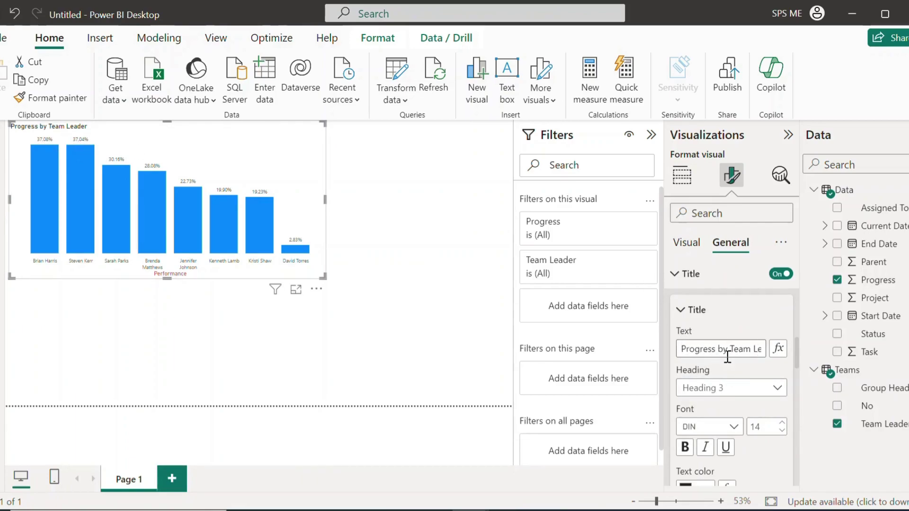
left_click(771, 388)
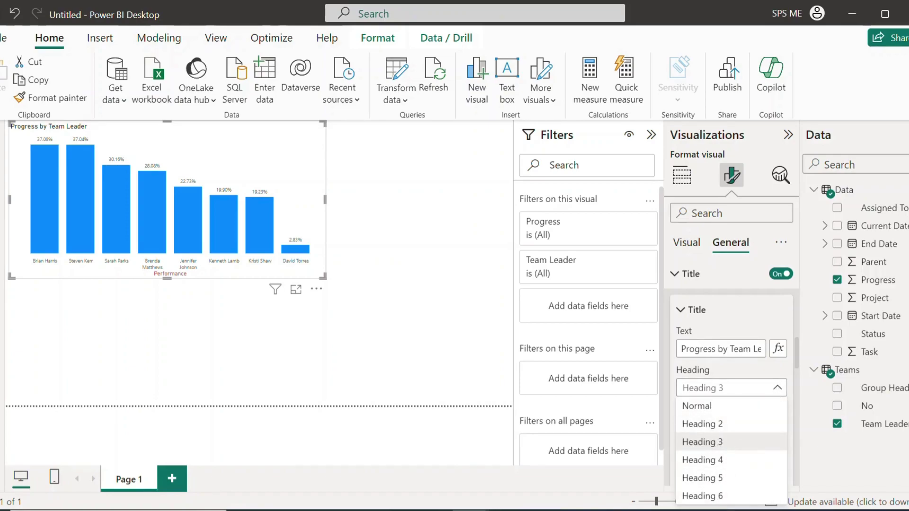
left_click(722, 424)
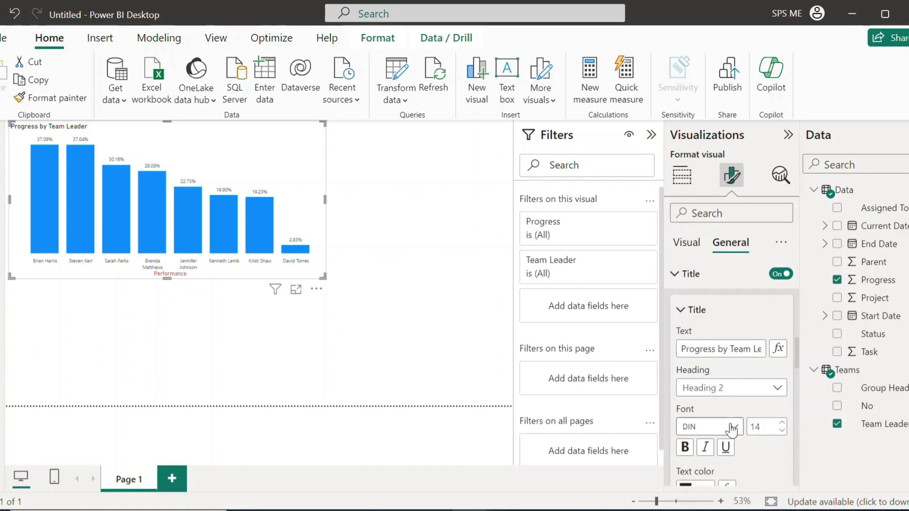
scroll(746, 439, "down", 3)
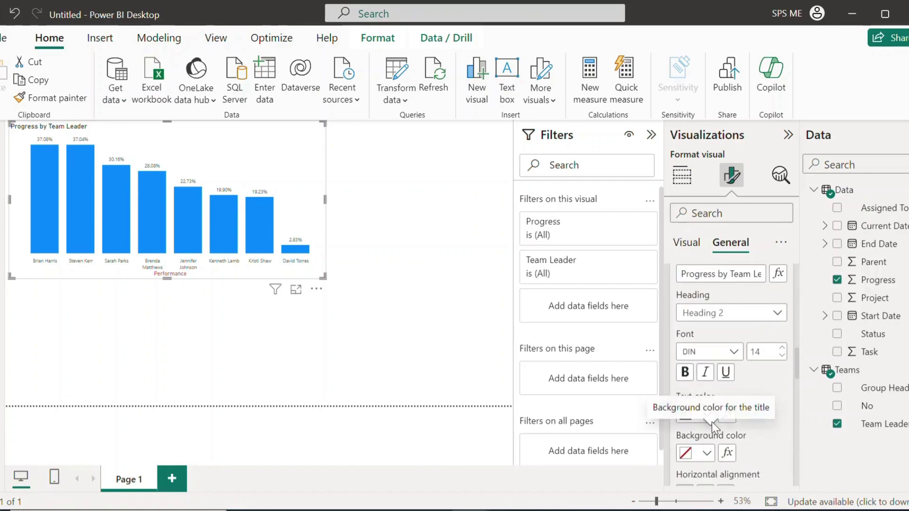
scroll(710, 430, "down", 8)
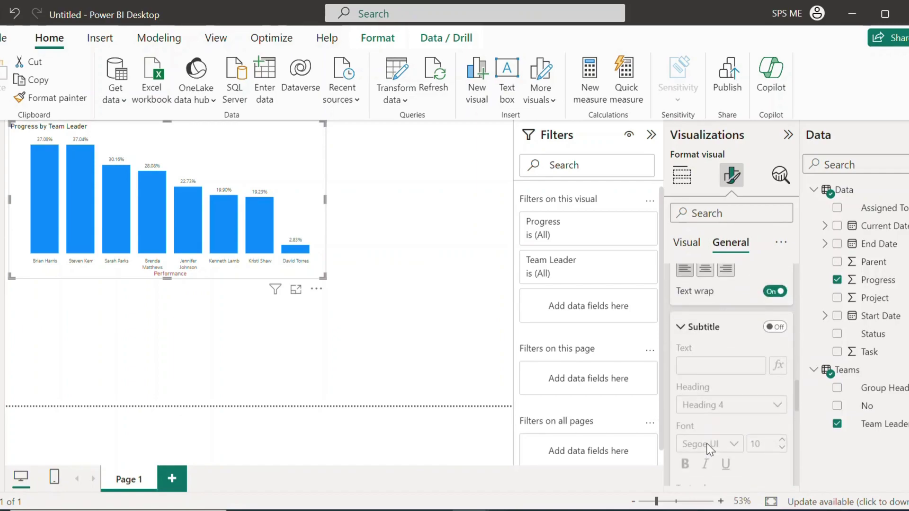
scroll(706, 444, "down", 10)
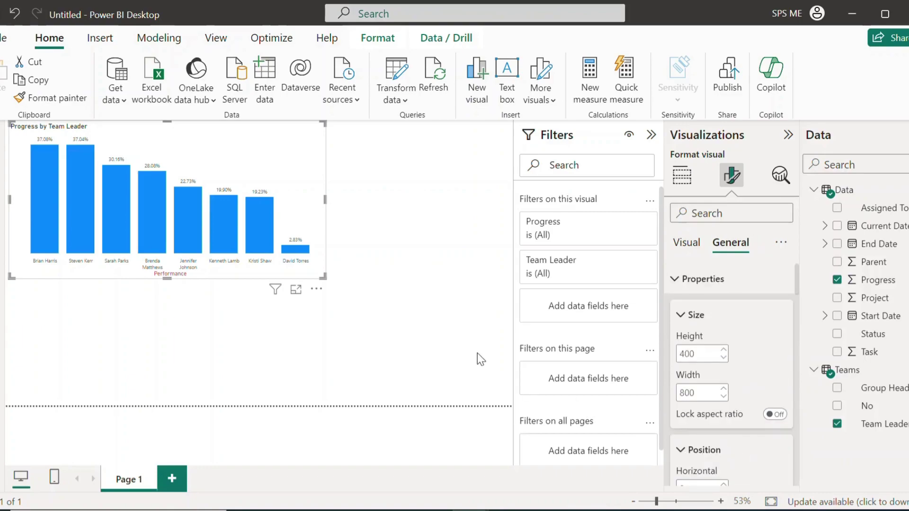
- Drag the Progress by Team Leader chart down and to the right, then deselect it
left_click(415, 259)
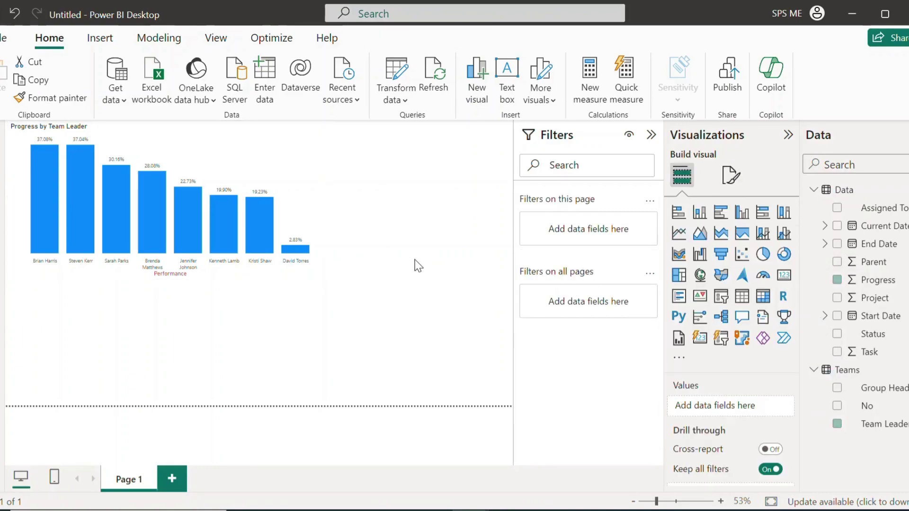
left_click(204, 175)
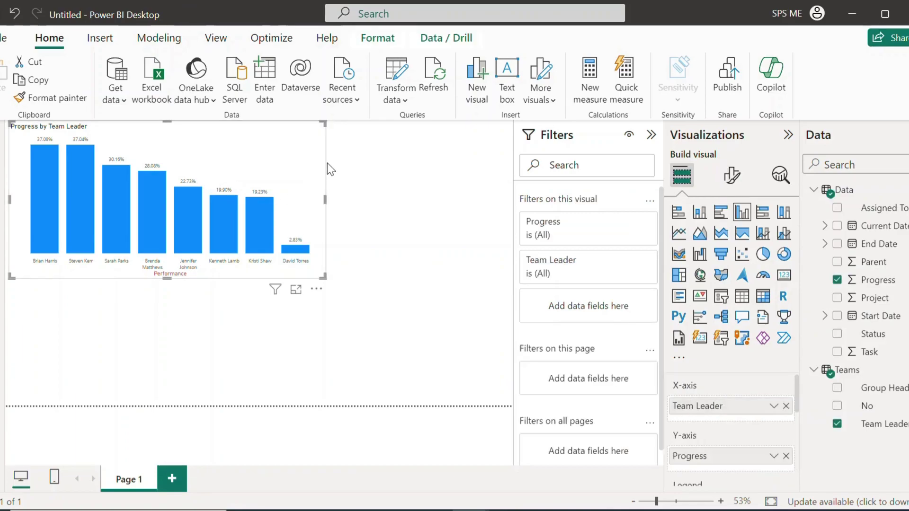
left_click(330, 169)
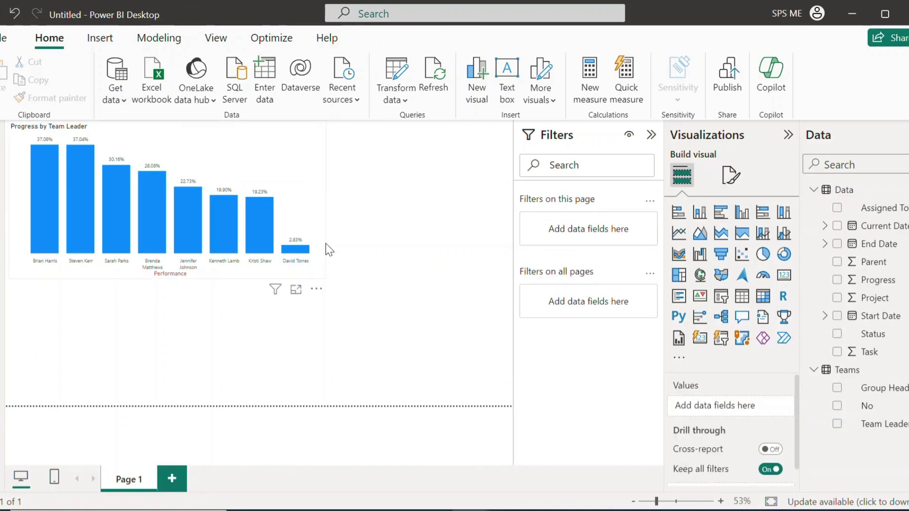
left_click(336, 289)
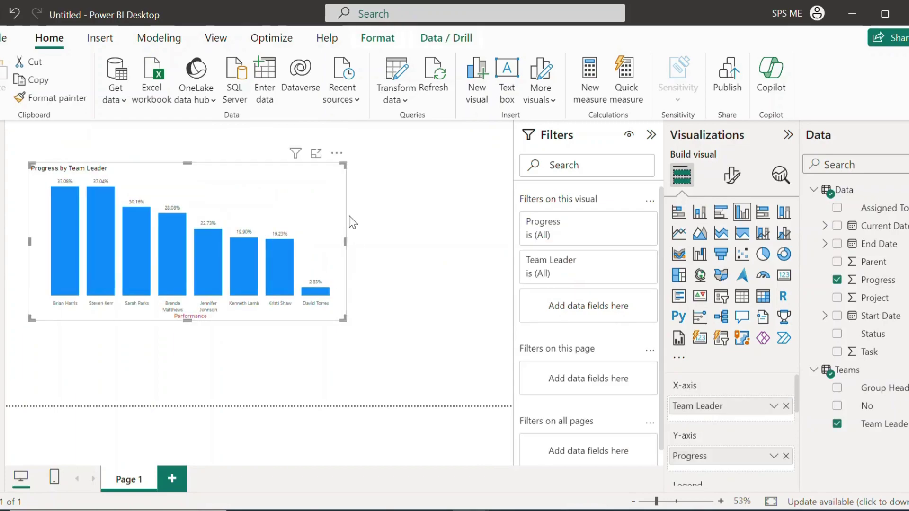
left_click_drag(346, 212, 433, 301)
left_click(284, 210)
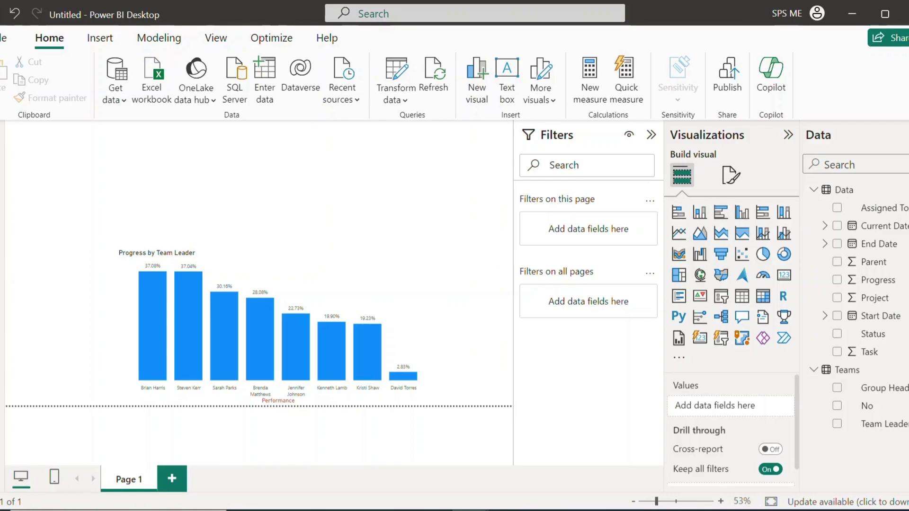
mouse_move(471, 510)
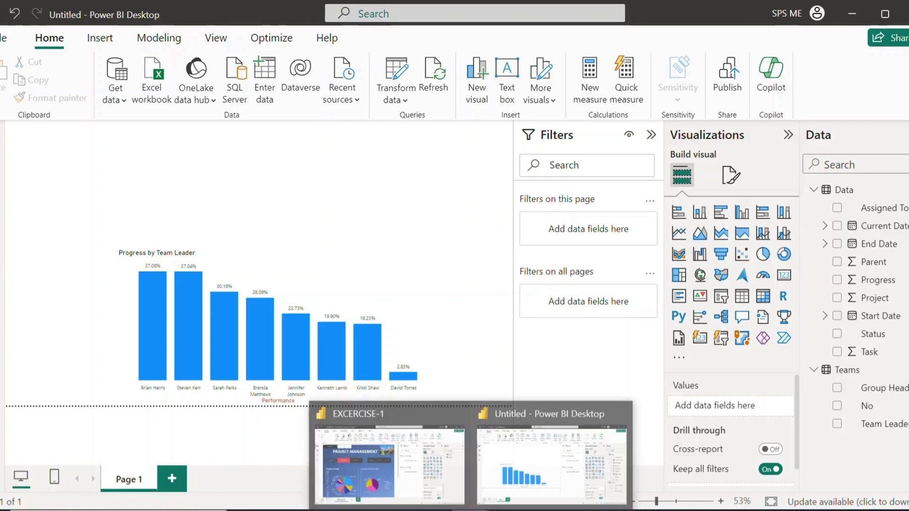
left_click(374, 482)
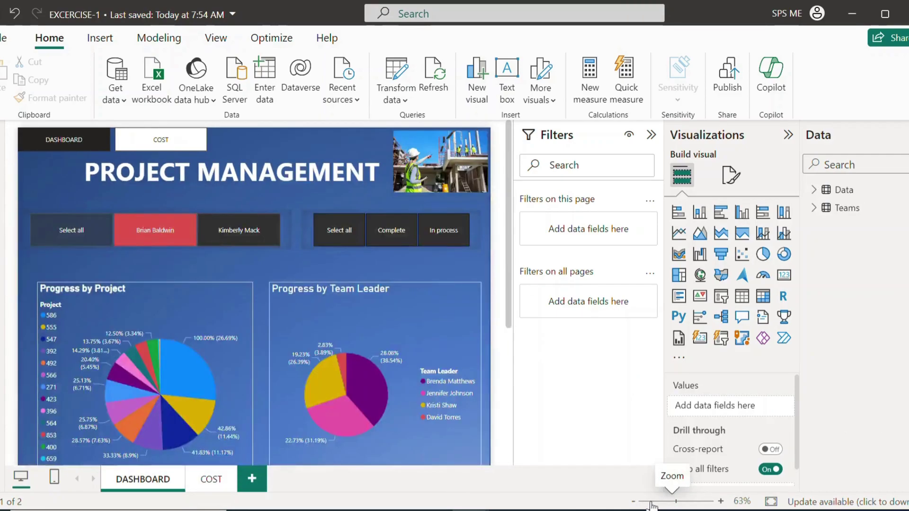
left_click_drag(651, 506, 645, 506)
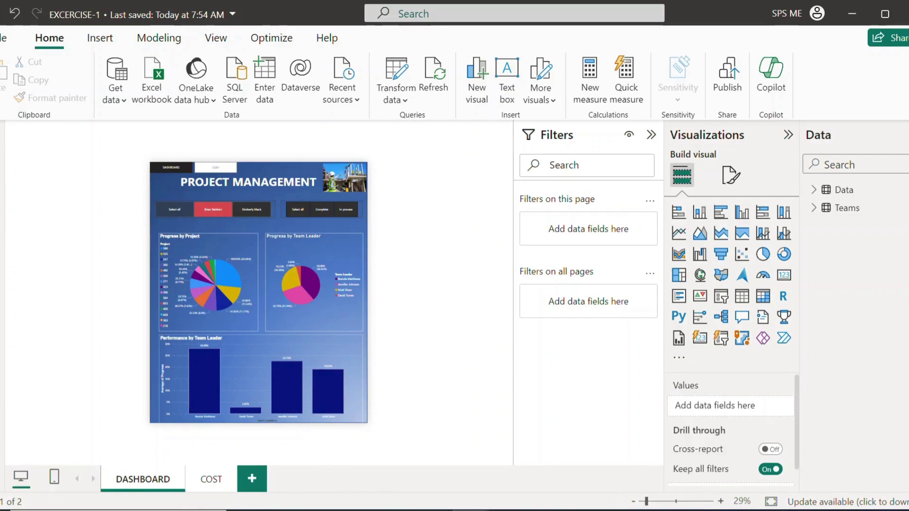
left_click(541, 458)
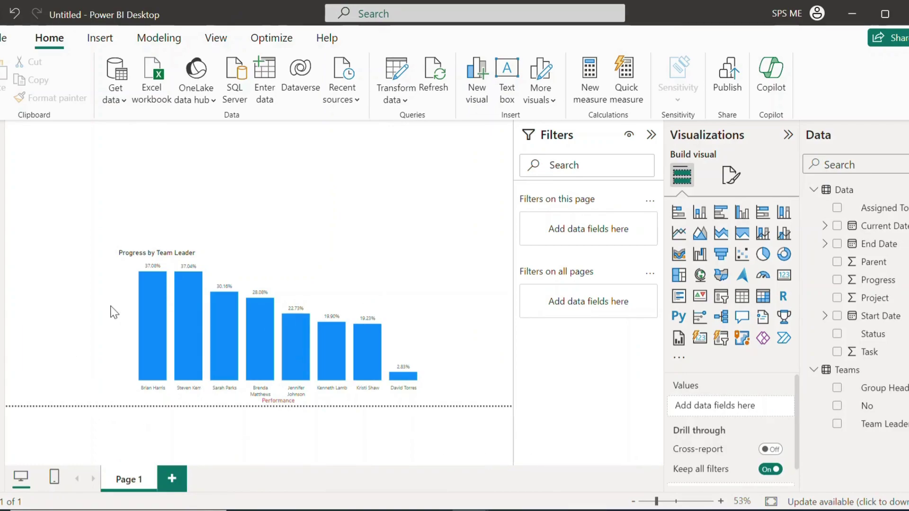
- Change the page name in Page information from Page 1 to 'Dashboard'
left_click(730, 175)
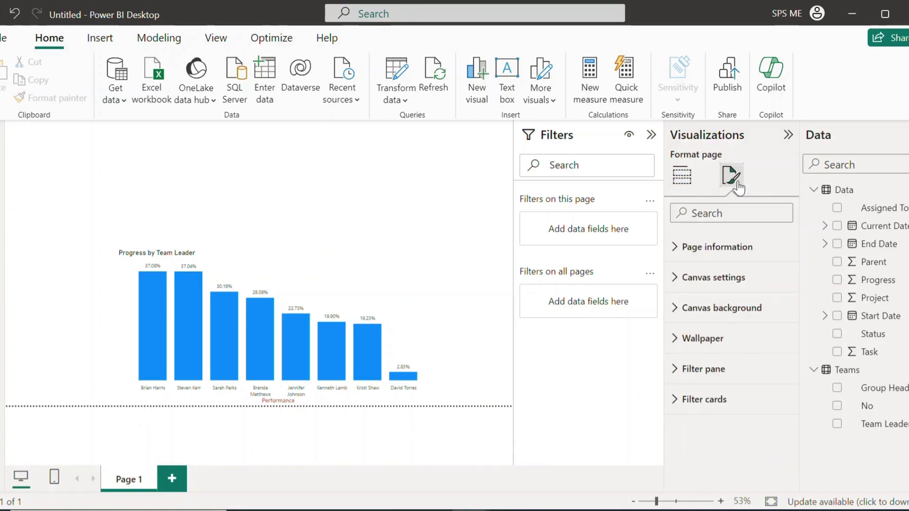
left_click(672, 252)
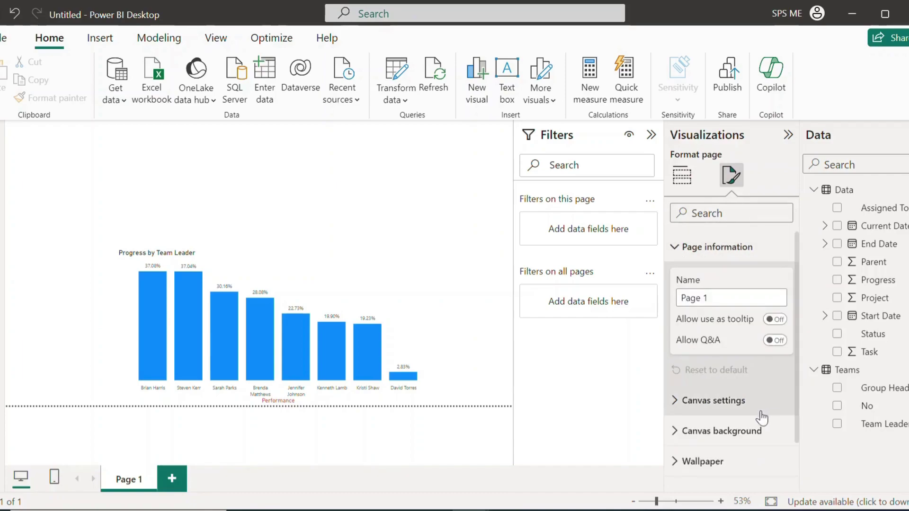
left_click(726, 298)
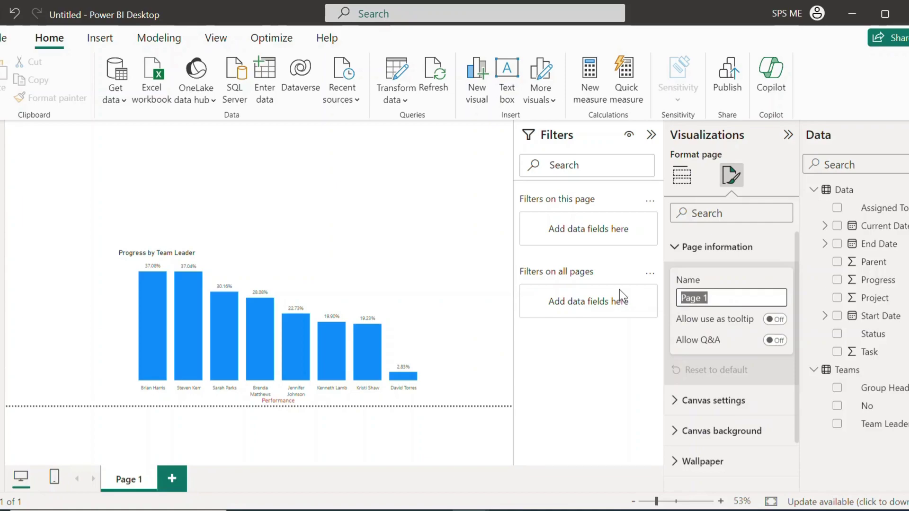
type("Dash")
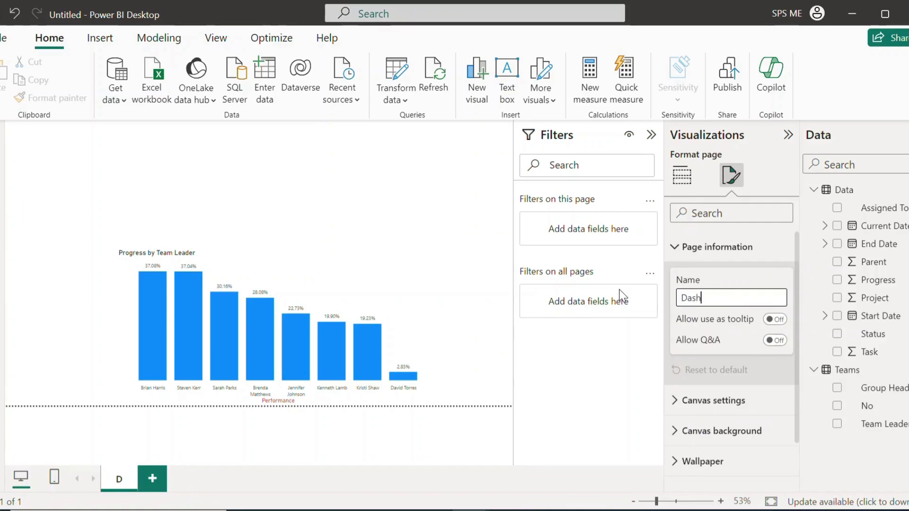
type("oard")
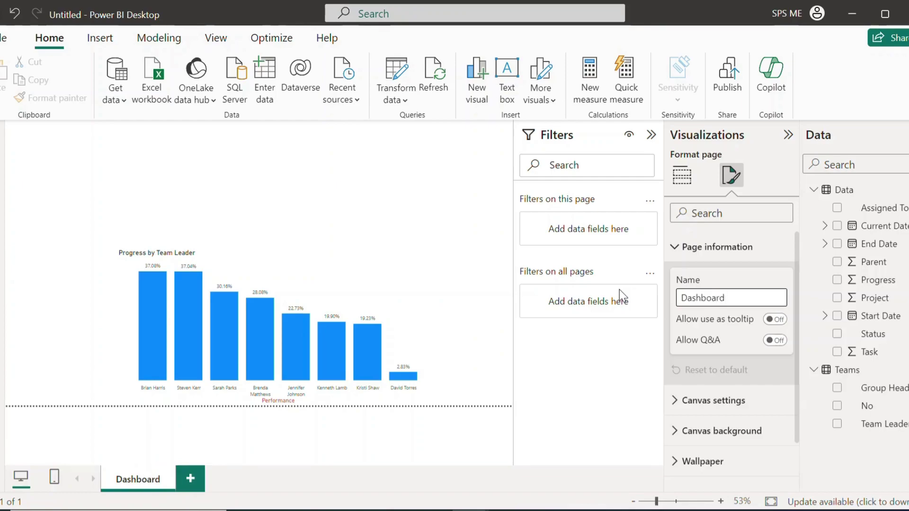
left_click(603, 383)
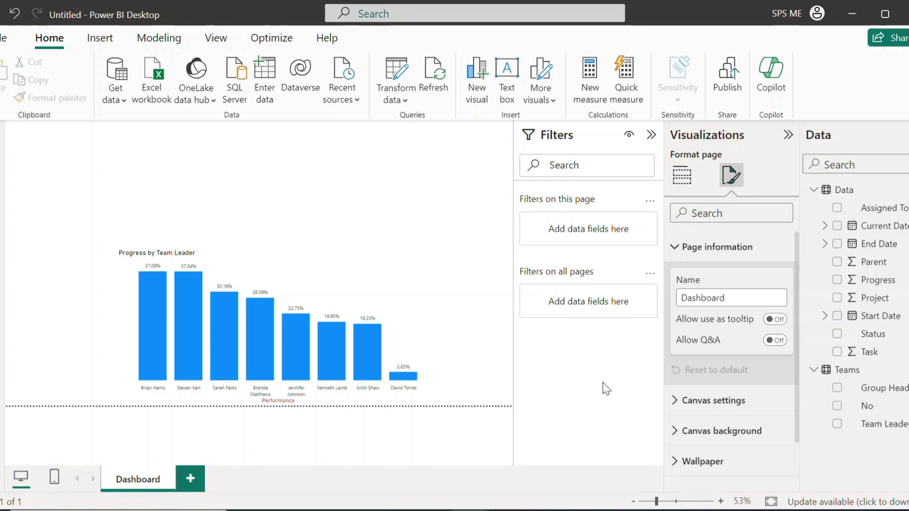
- Set the page canvas type to Custom after briefly trying Letter
left_click(676, 401)
scroll(748, 471, "down", 5)
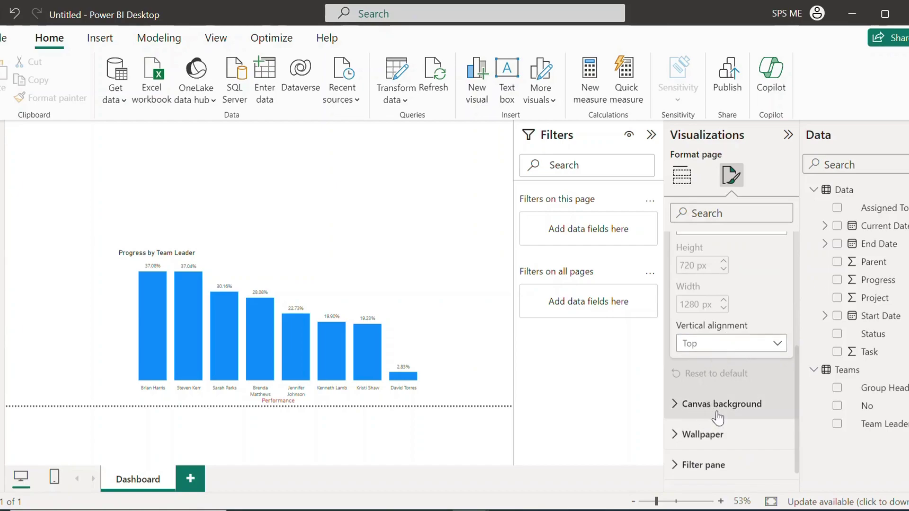
left_click(675, 413)
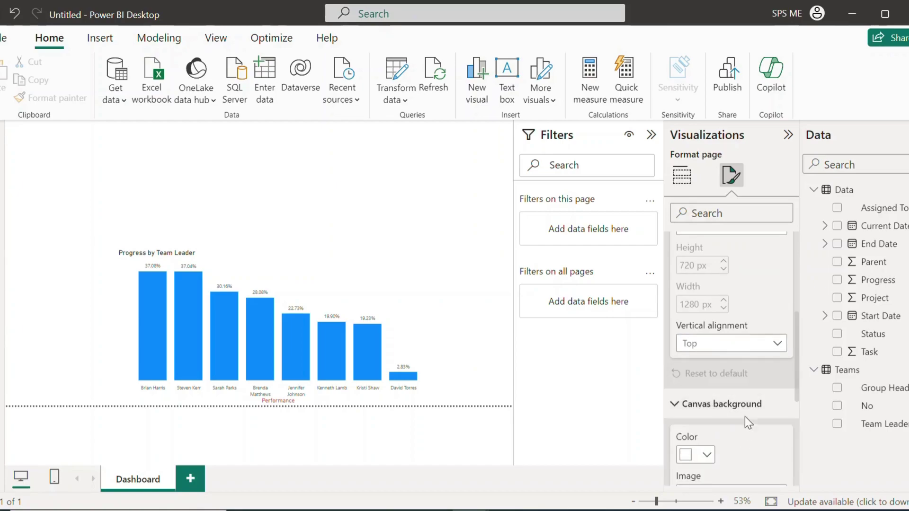
scroll(737, 396, "down", 3)
scroll(737, 397, "down", 1)
scroll(738, 404, "up", 4)
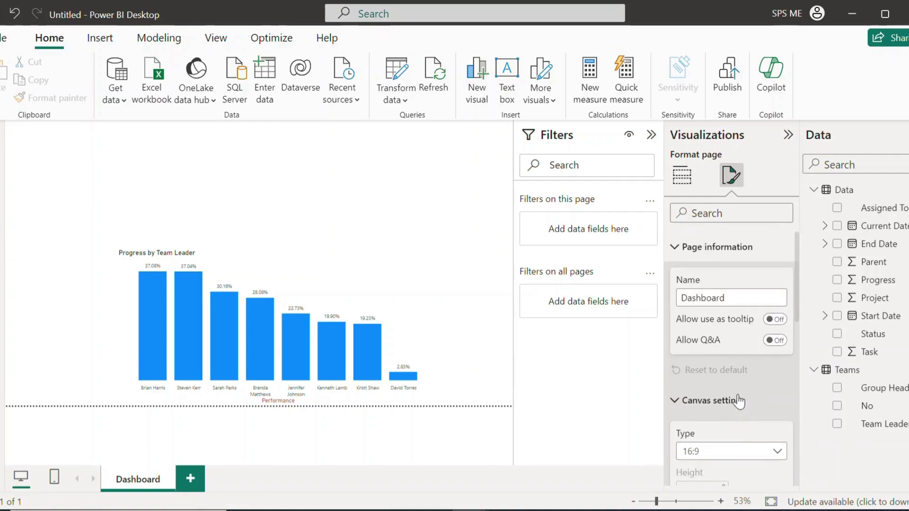
left_click(674, 247)
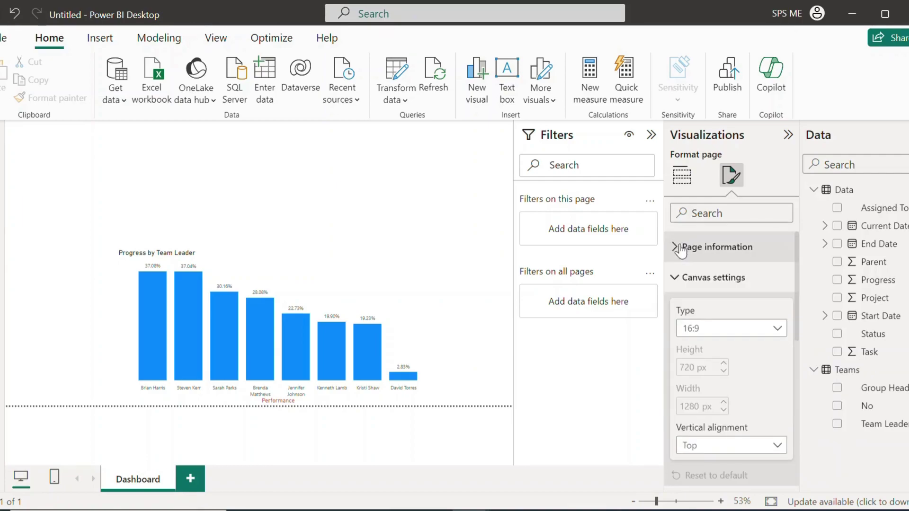
left_click(738, 331)
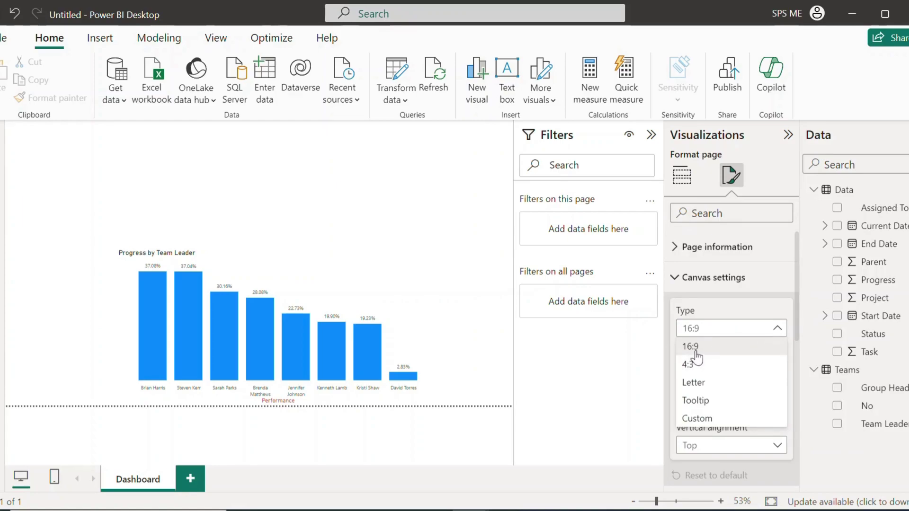
left_click(705, 383)
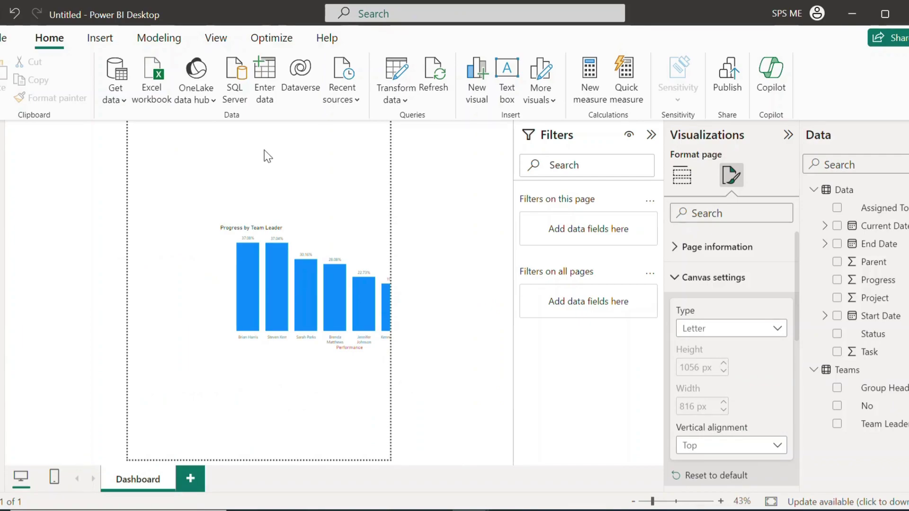
left_click(725, 330)
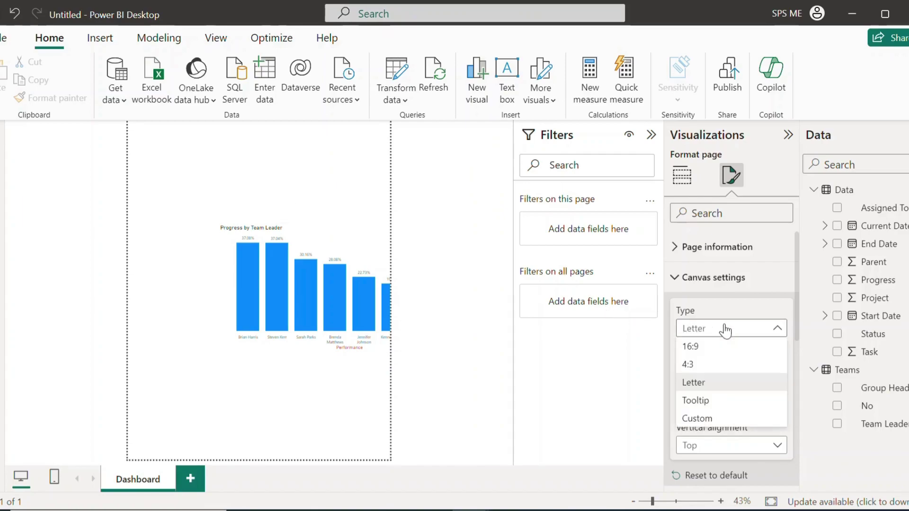
left_click(699, 419)
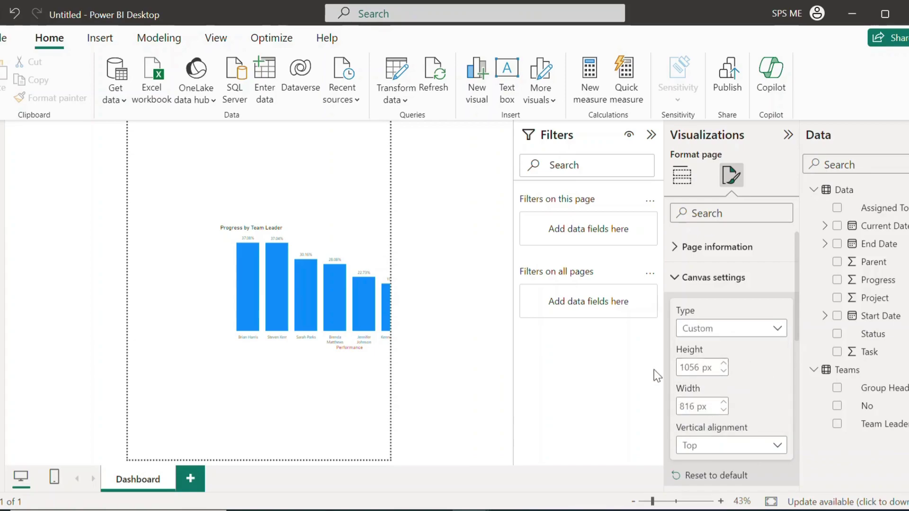
- Enter canvas height 1200 px and width 1000 px
double_click(701, 369)
type("1200")
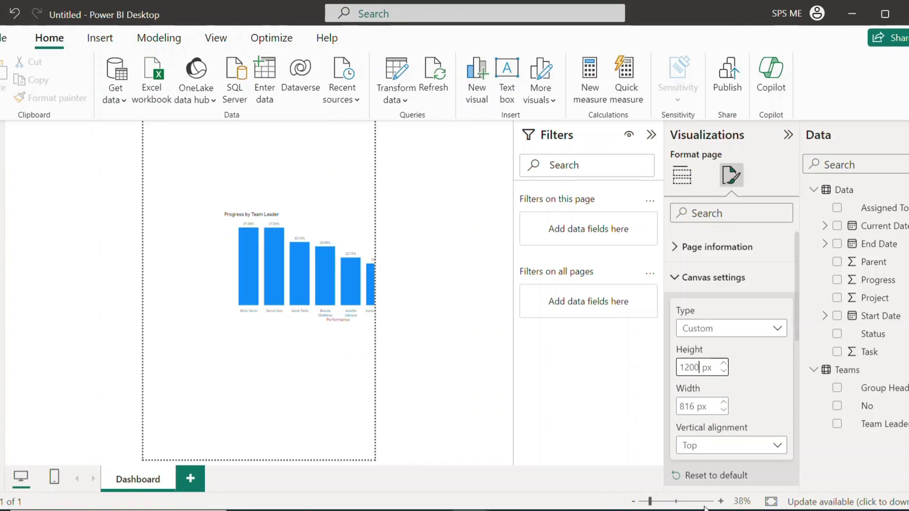
double_click(692, 407)
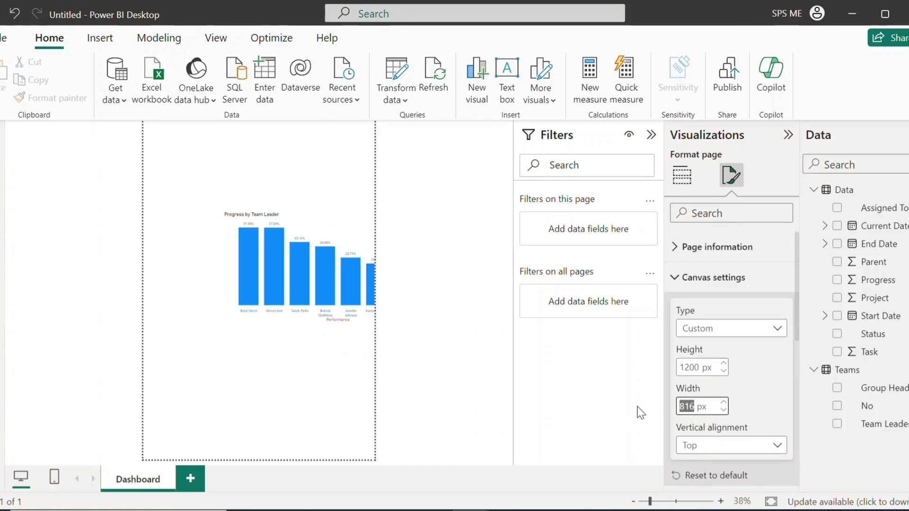
type("1000")
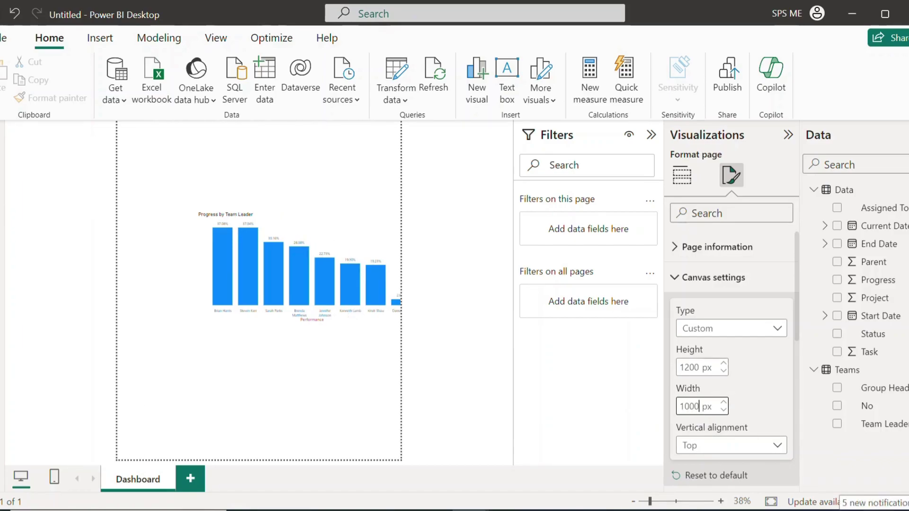
left_click(627, 433)
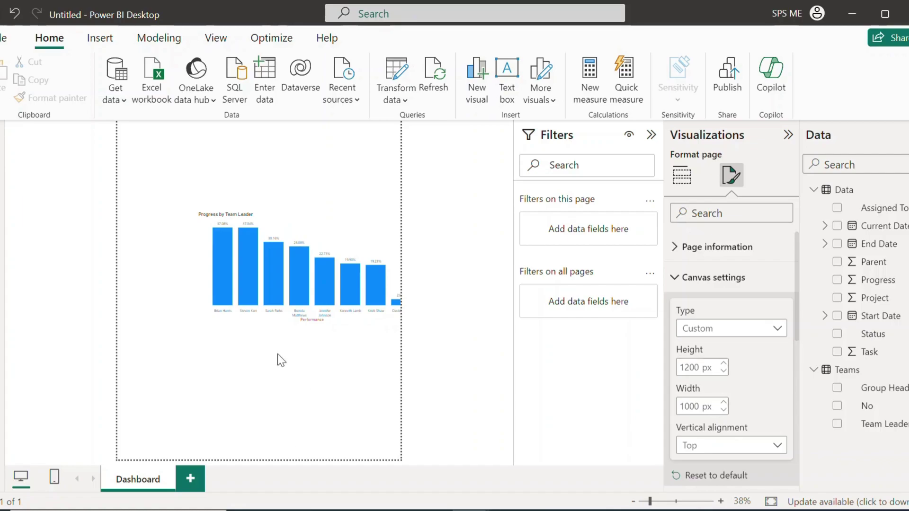
left_click(682, 175)
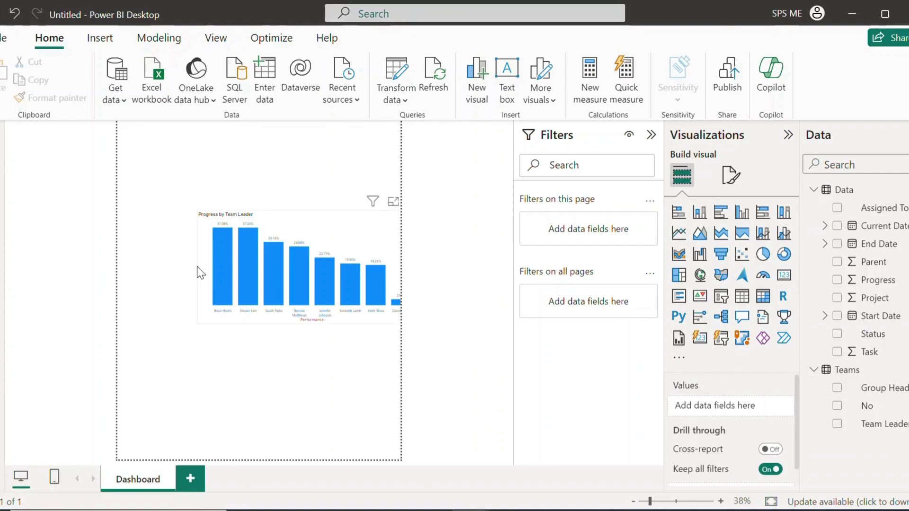
- Drag the chart down and left on the page and zoom the view to 46%
left_click_drag(197, 266, 134, 301)
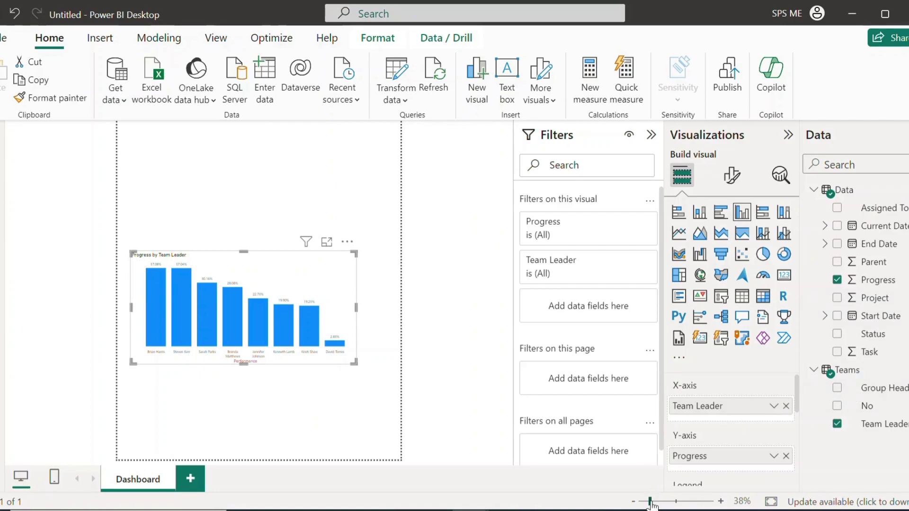
left_click_drag(650, 505, 656, 506)
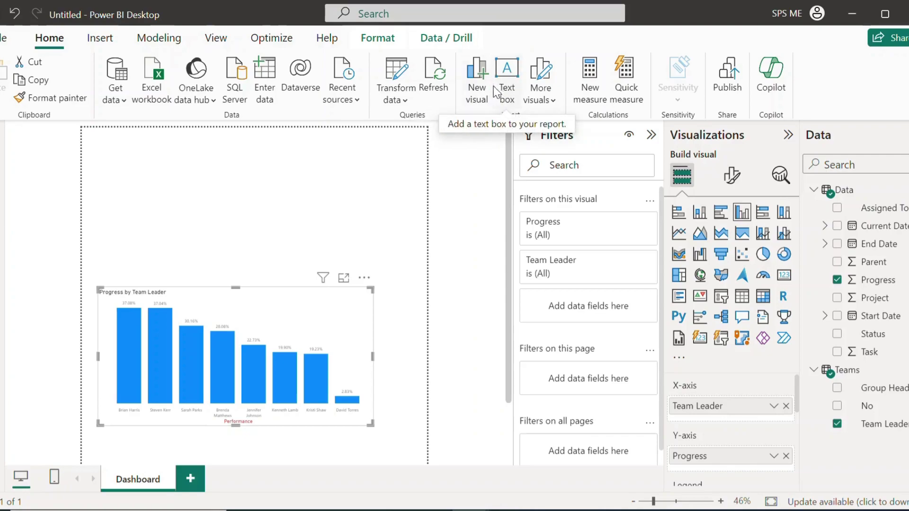
- Insert a text box at the page top, type 'PROJECTNMANAGEMENT', and select the text
left_click(505, 77)
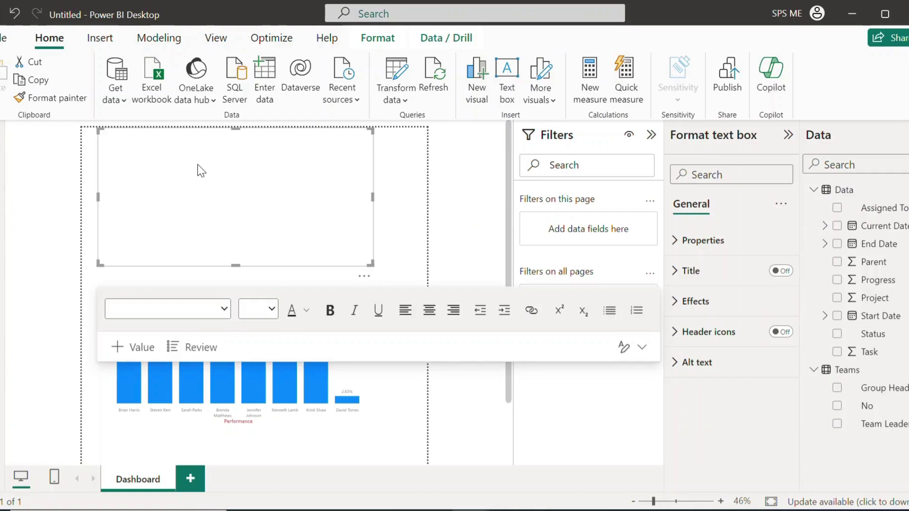
left_click(101, 133)
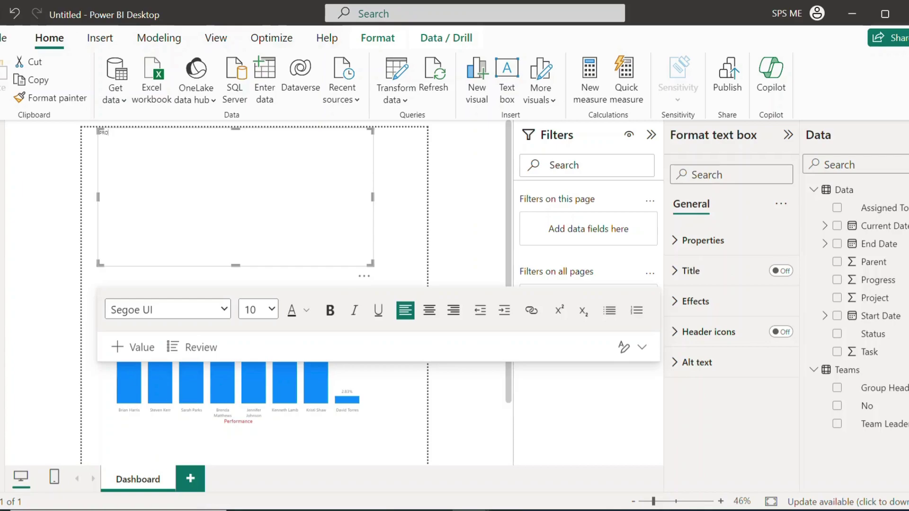
type("JEC")
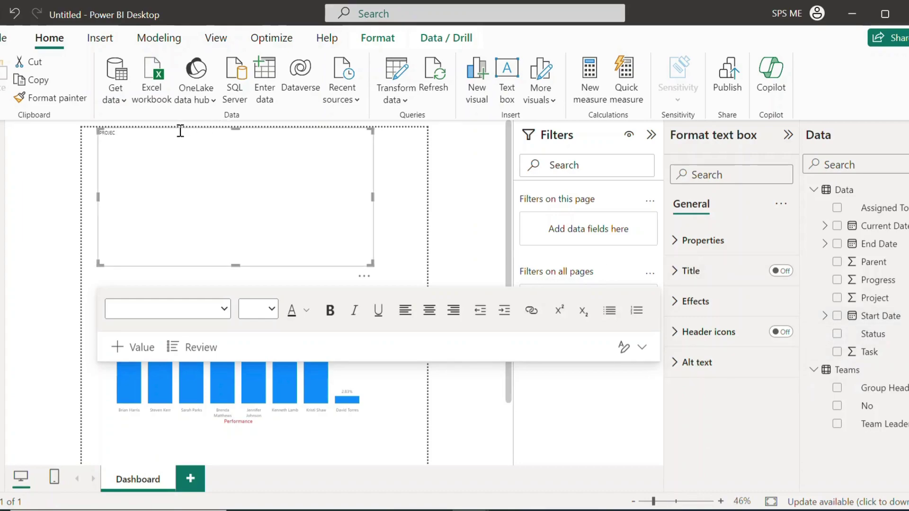
left_click(161, 140)
type("T")
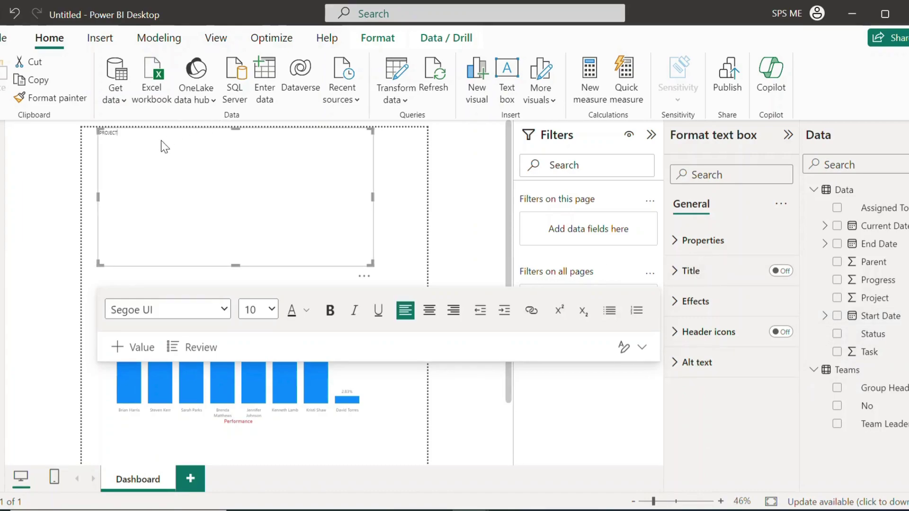
type("NMANAGEMENT")
left_click_drag(153, 133, 51, 124)
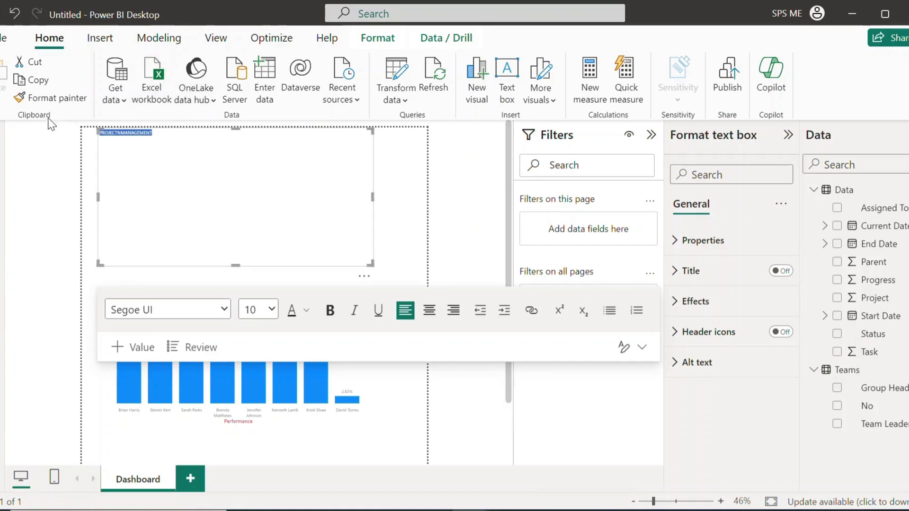
- Change the PROJECTNMANAGEMENT title font to Arial Black and make it bold
left_click(224, 310)
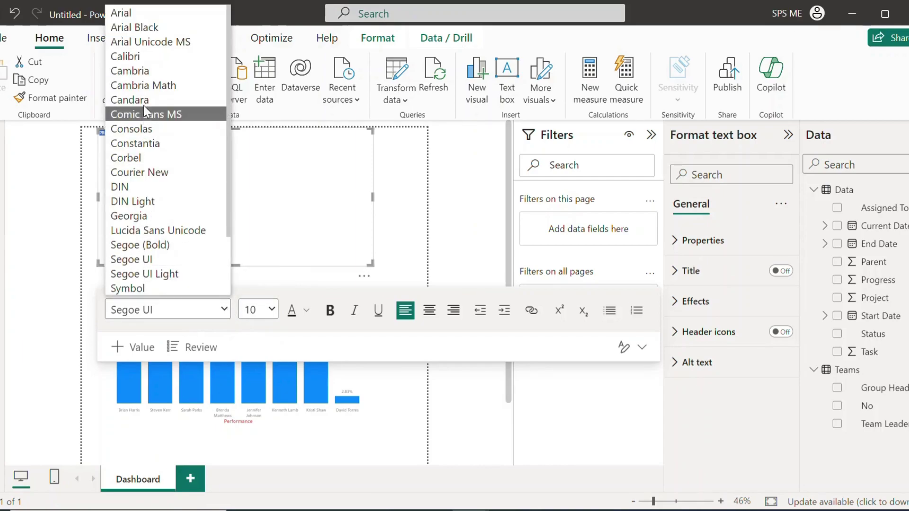
left_click(160, 28)
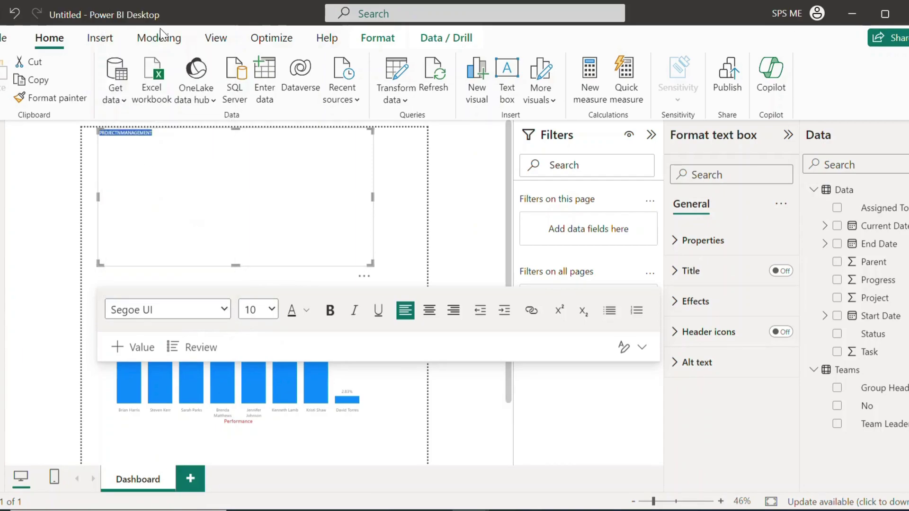
left_click(330, 310)
- Size the title to 40 pt after trying 54 and 20, then centre it
left_click(274, 313)
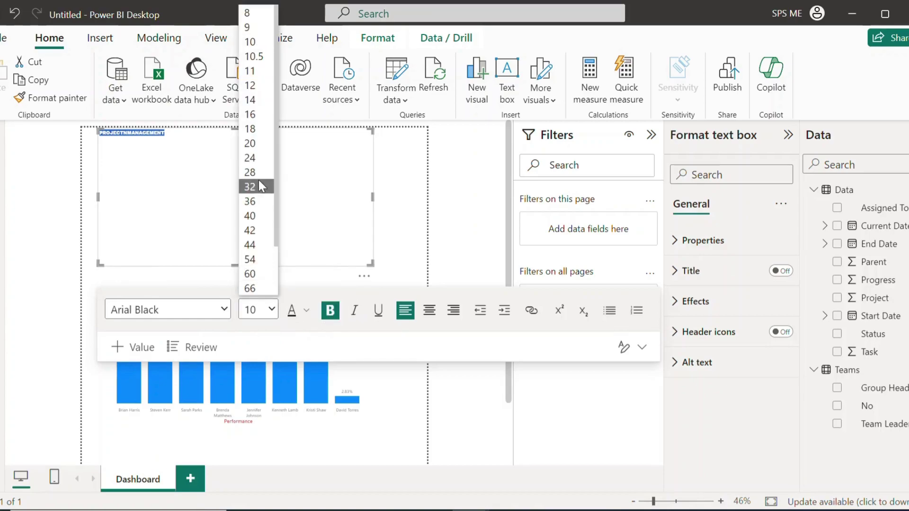
left_click(257, 259)
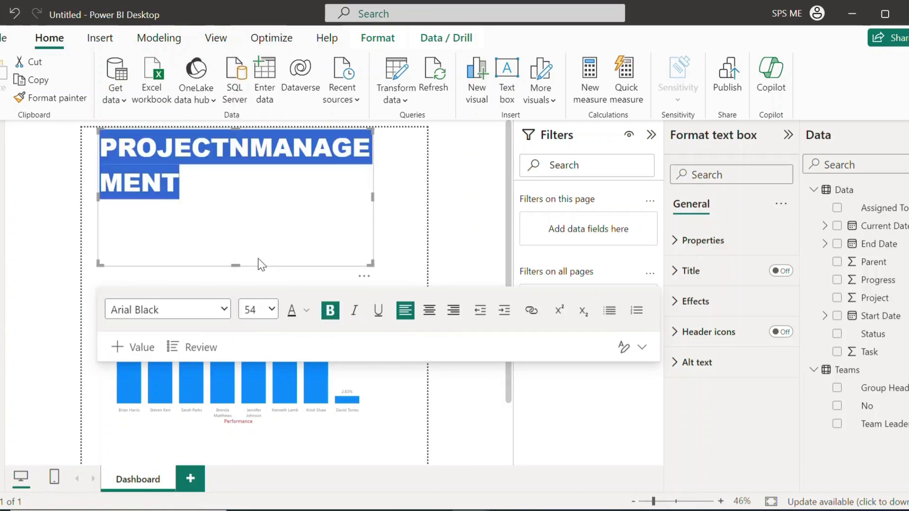
left_click(272, 310)
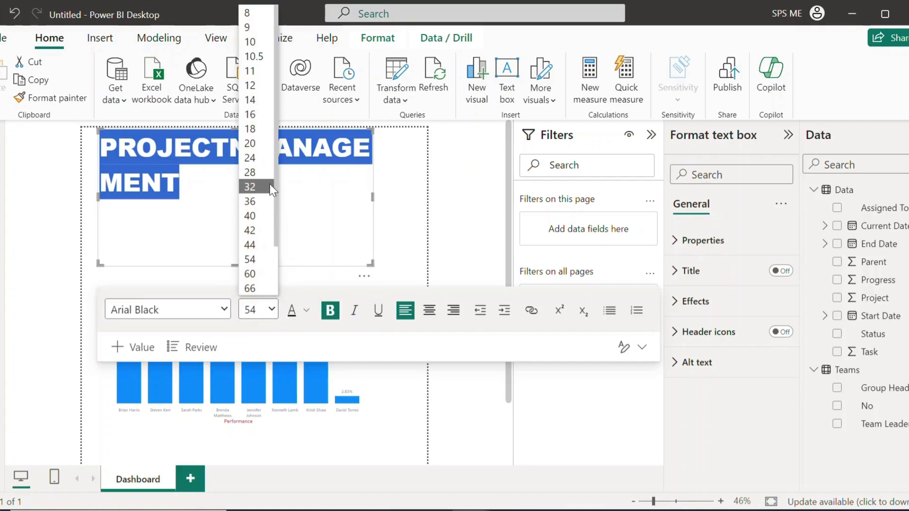
left_click(256, 148)
left_click(270, 310)
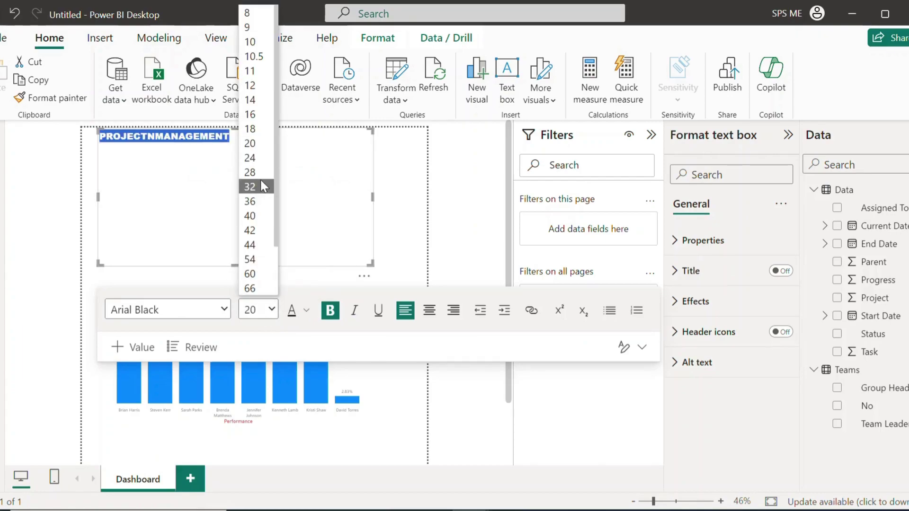
left_click(261, 215)
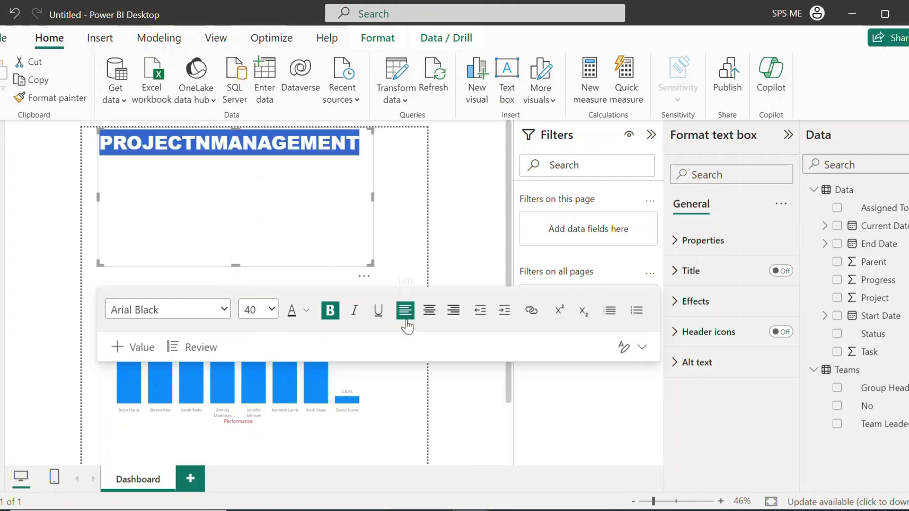
left_click(425, 322)
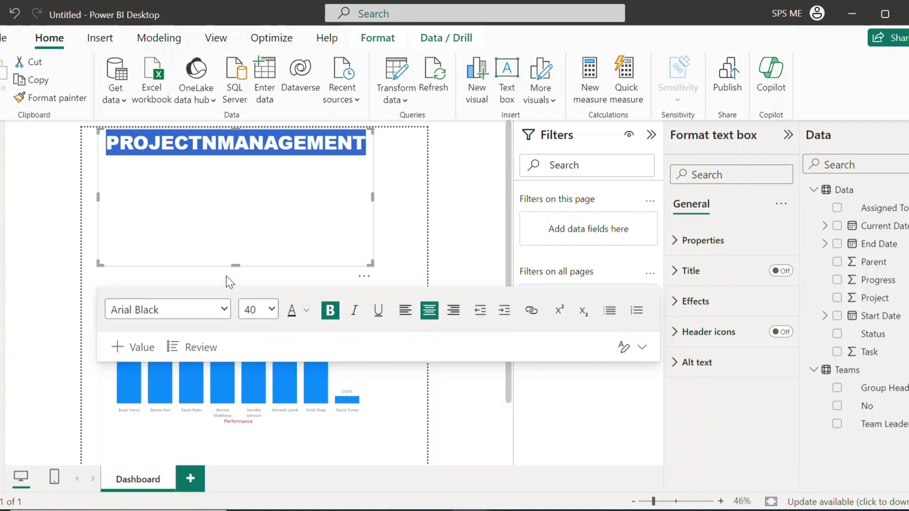
key("Escape")
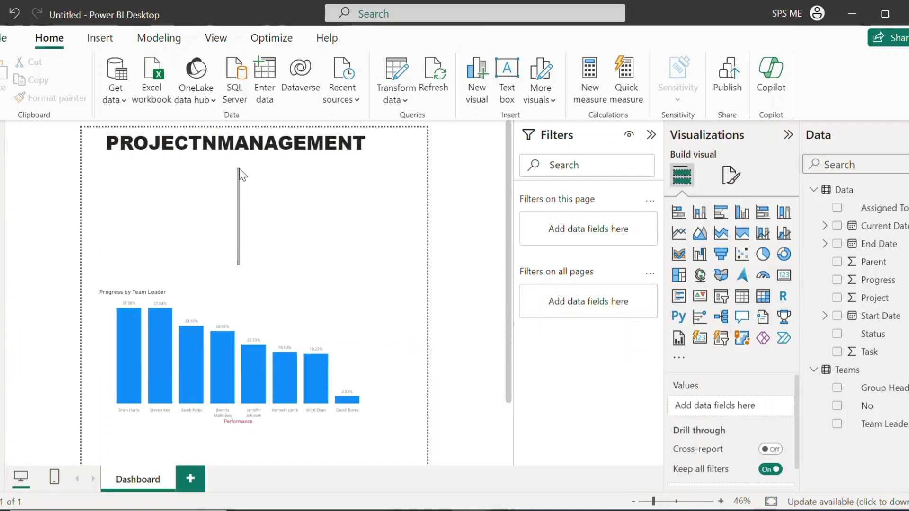
- Reselect the PROJECTNMANAGEMENT title text box until its Format text box pane appears
left_click(256, 259)
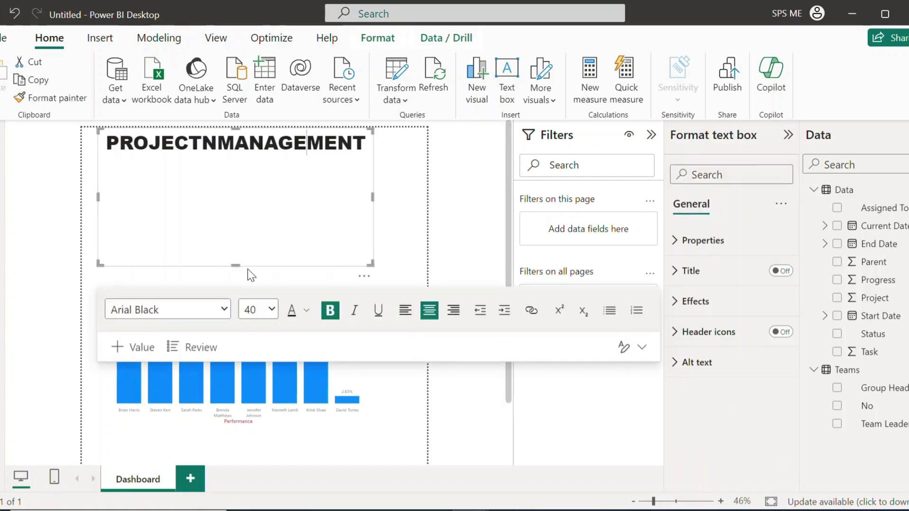
key("Escape")
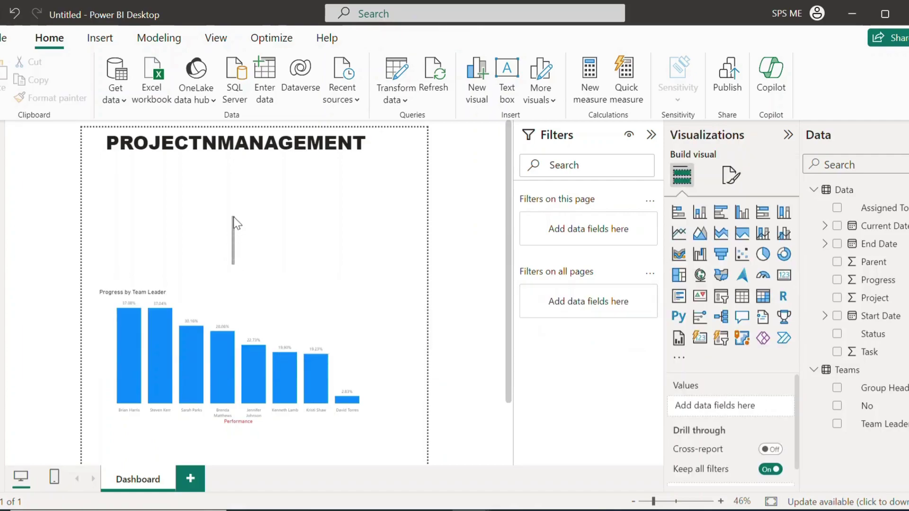
left_click(235, 261)
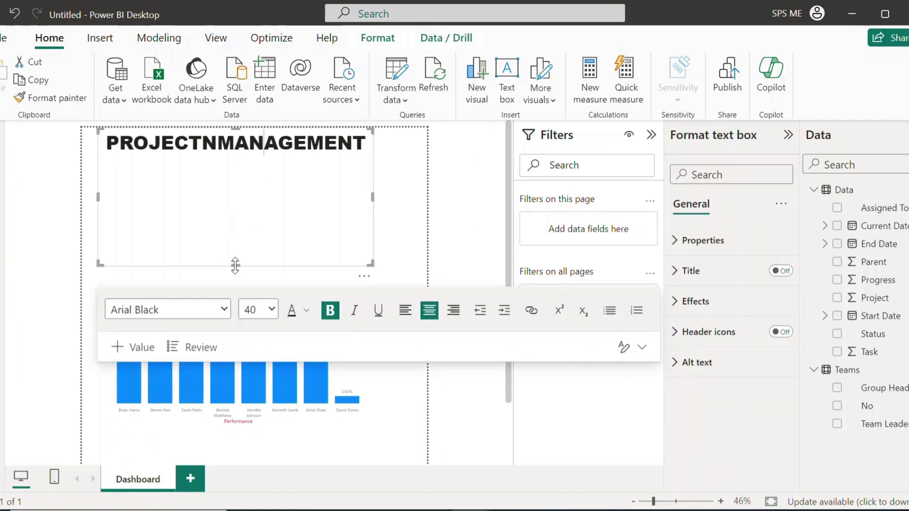
key("Escape")
left_click(381, 269)
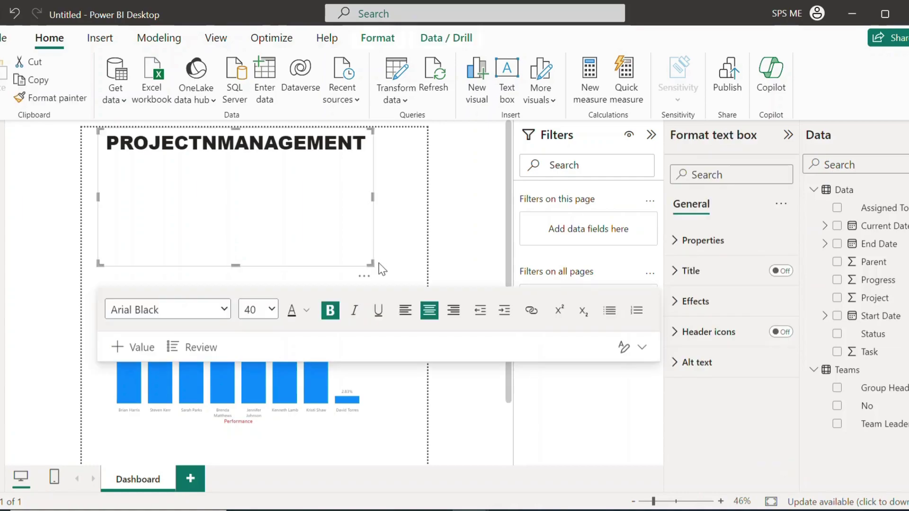
key("Escape")
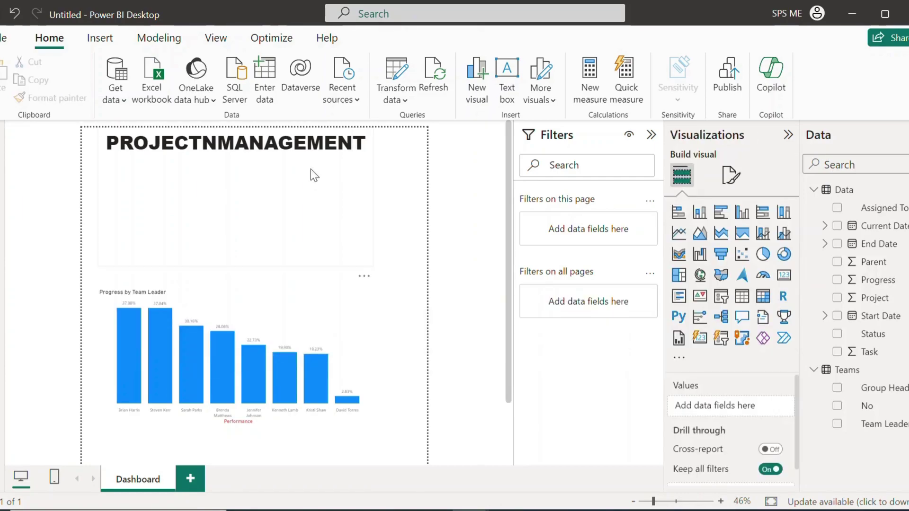
left_click(240, 249)
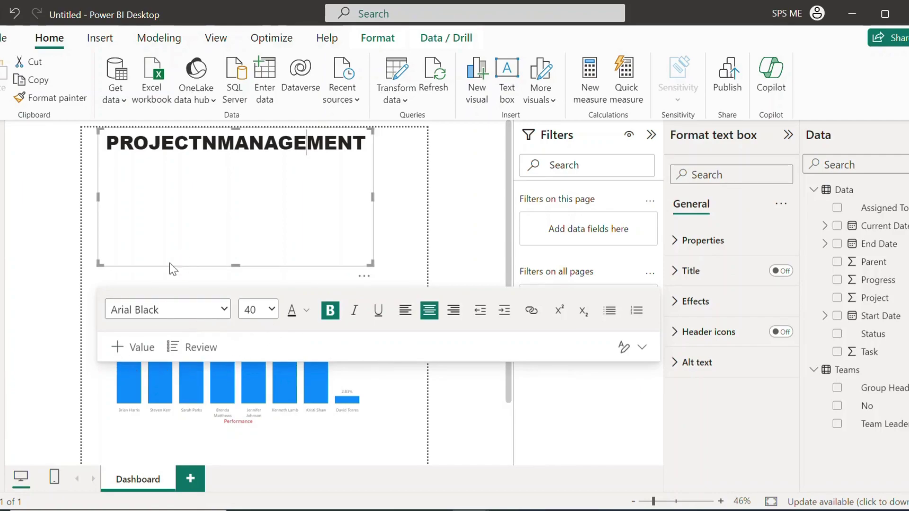
left_click(237, 271)
left_click(231, 265)
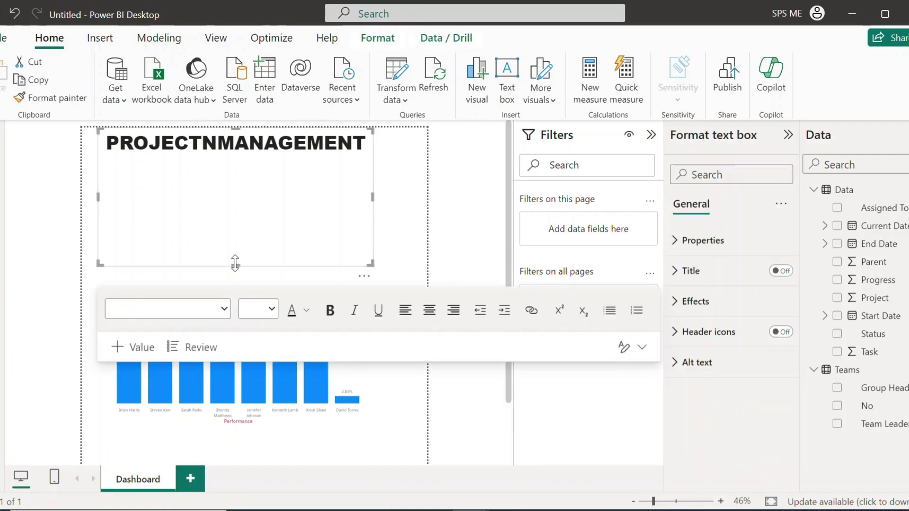
left_click(241, 233)
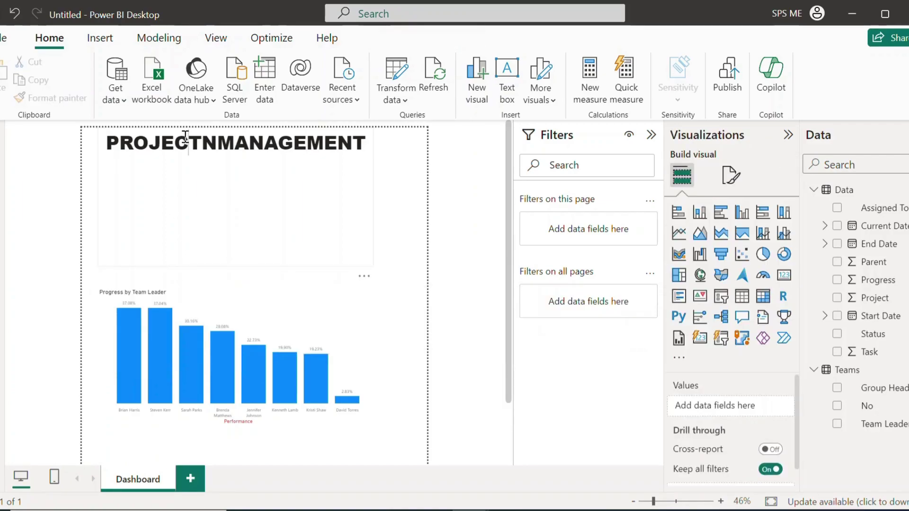
left_click(97, 271)
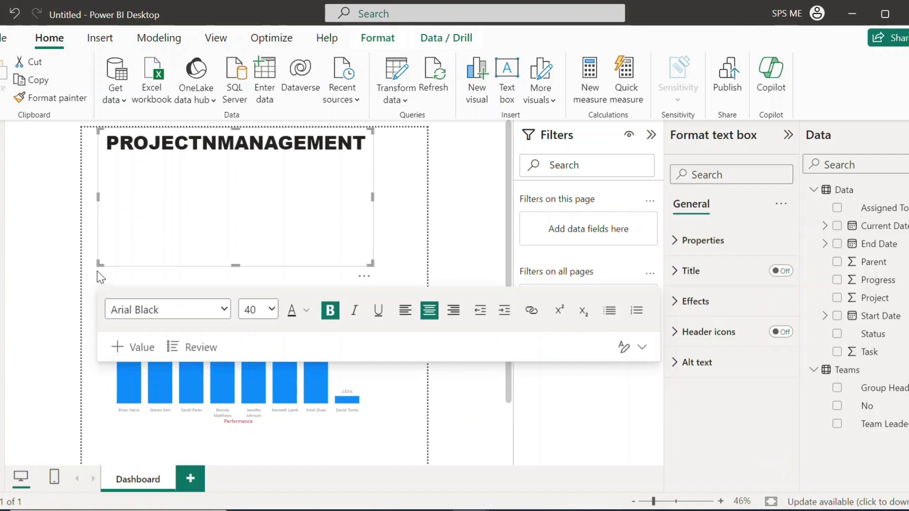
left_click(125, 238)
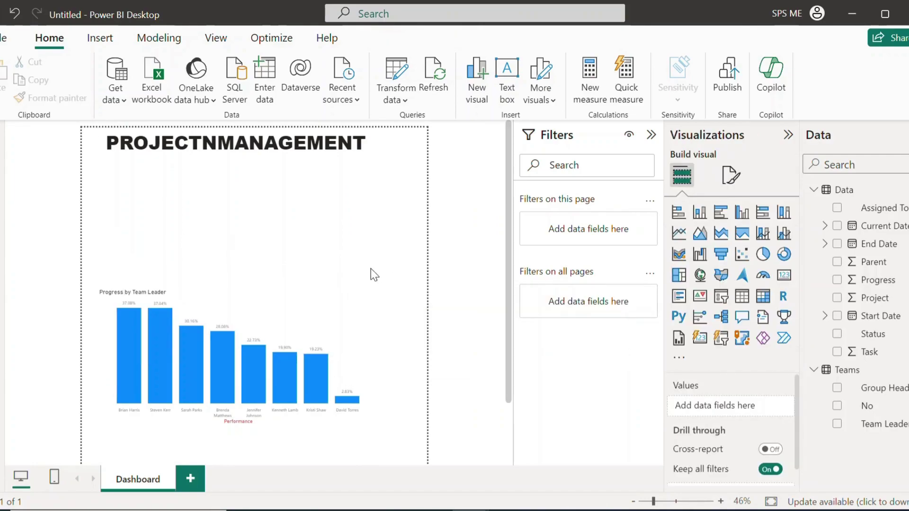
left_click(242, 269)
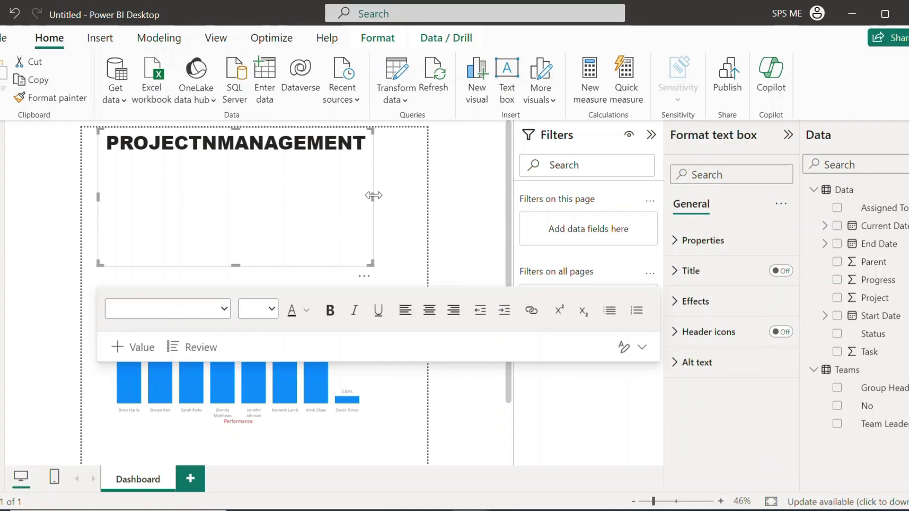
left_click(400, 197)
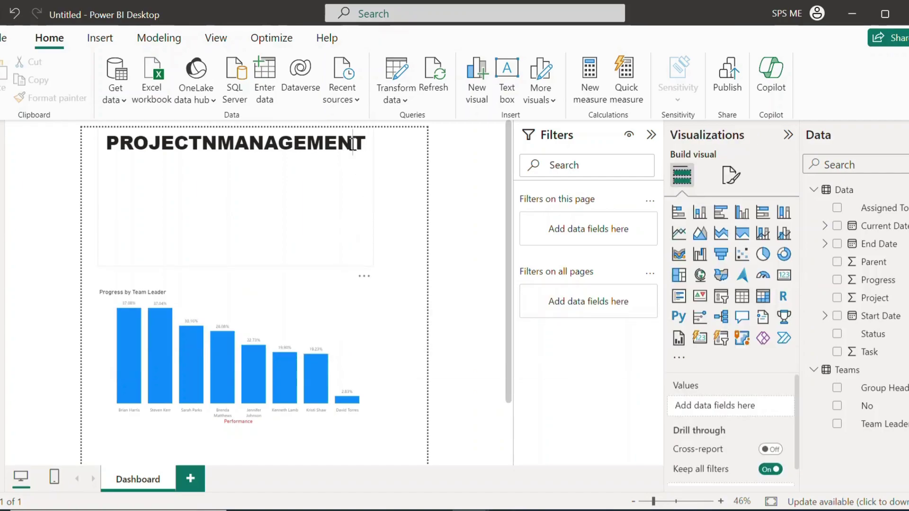
left_click(382, 157)
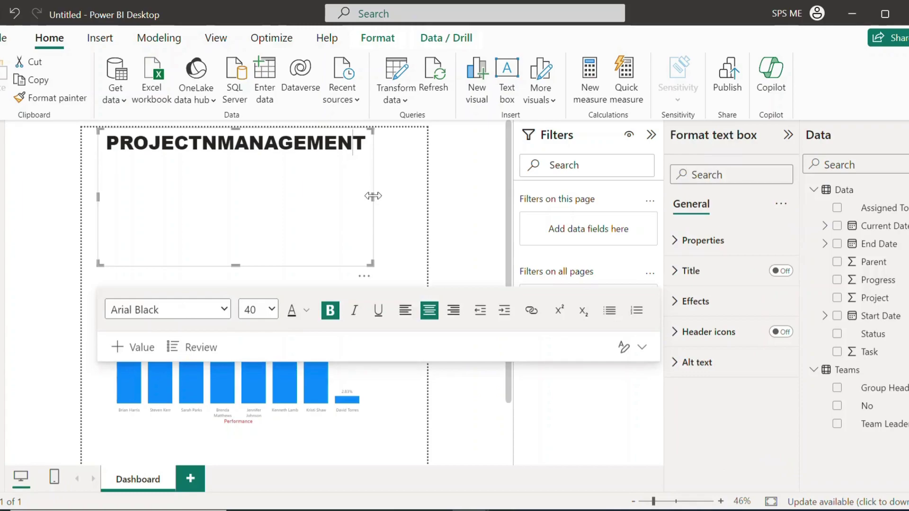
key("Escape")
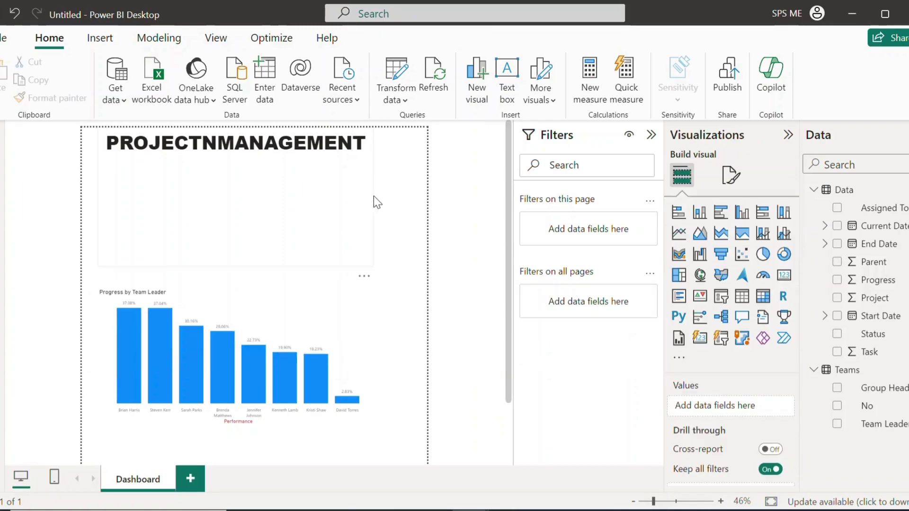
left_click(319, 148)
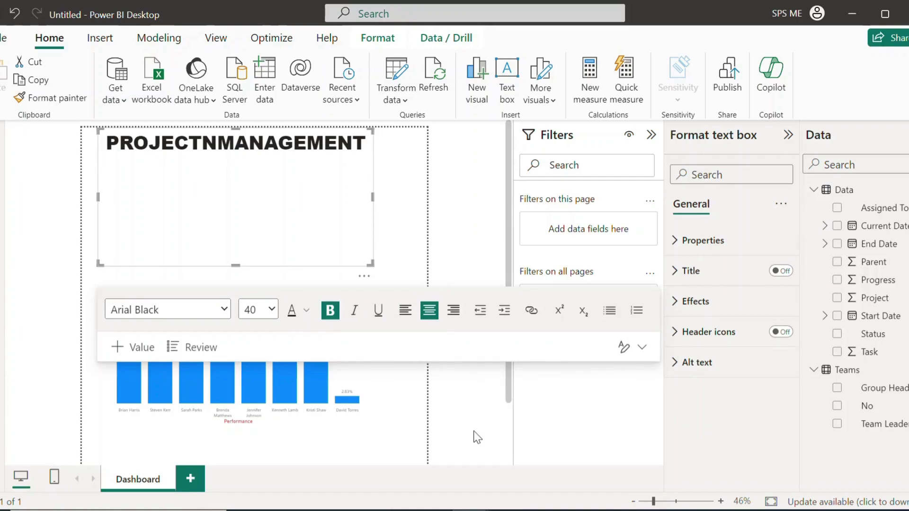
key("Escape")
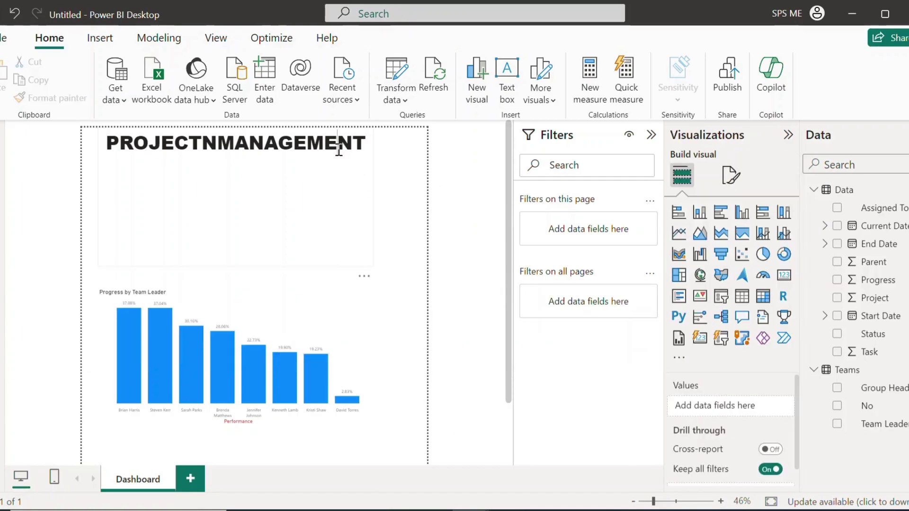
left_click(339, 149)
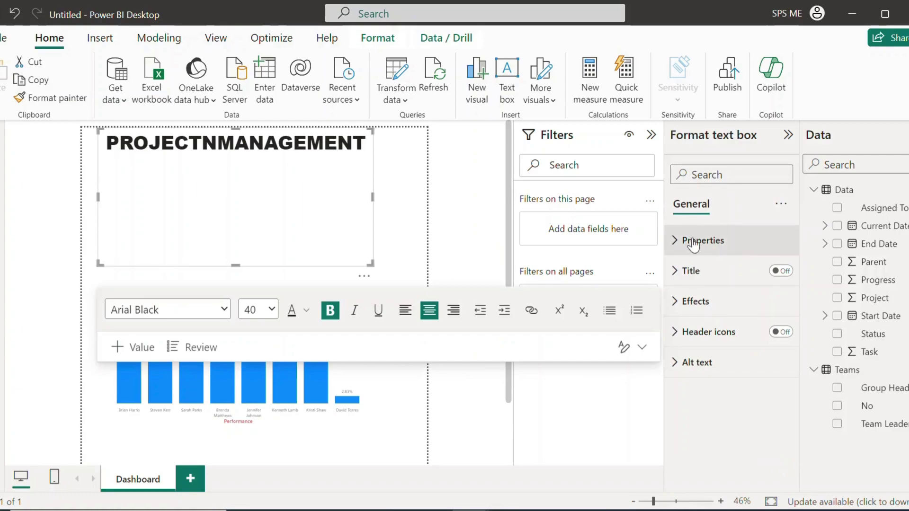
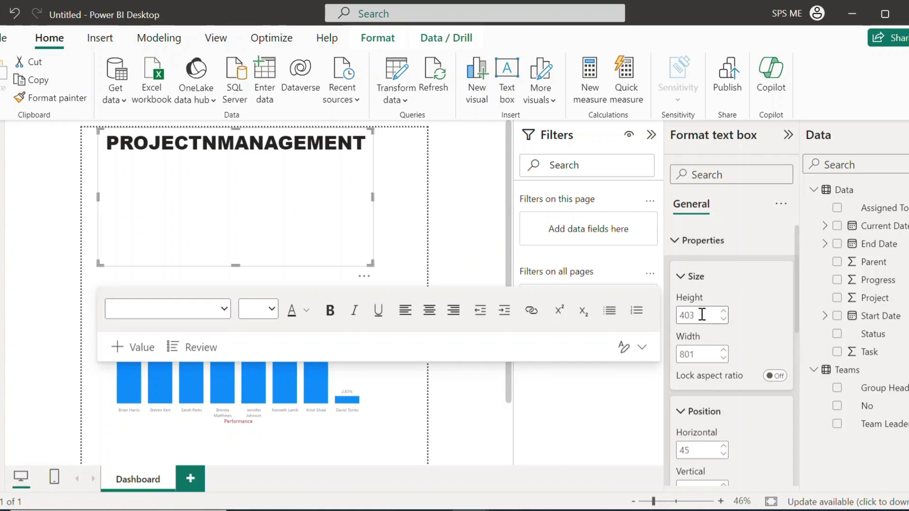
- Resize the PROJECTNMANAGEMENT title text box to height 100 and width 900
left_click(240, 271)
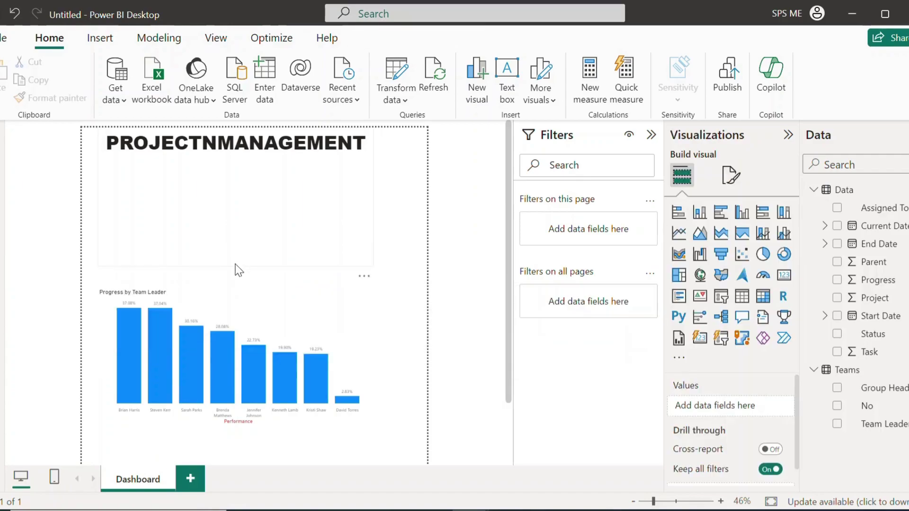
left_click(261, 148)
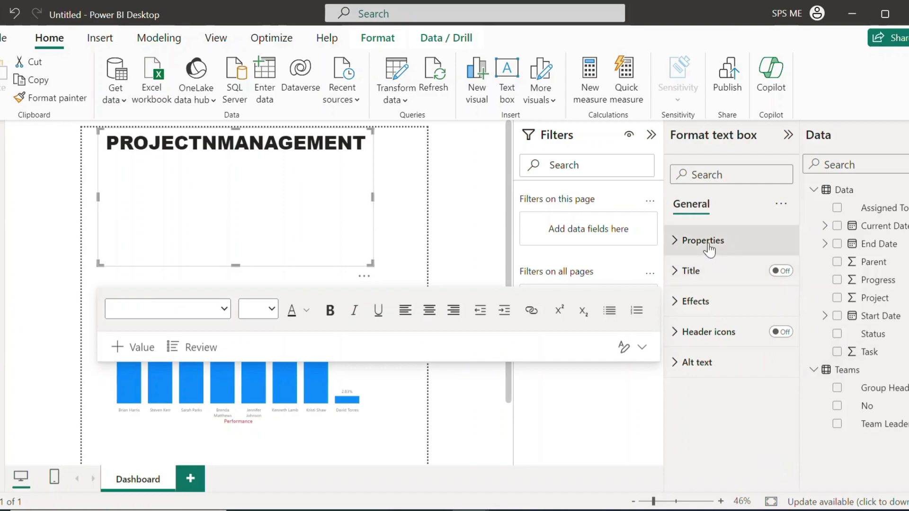
left_click(706, 244)
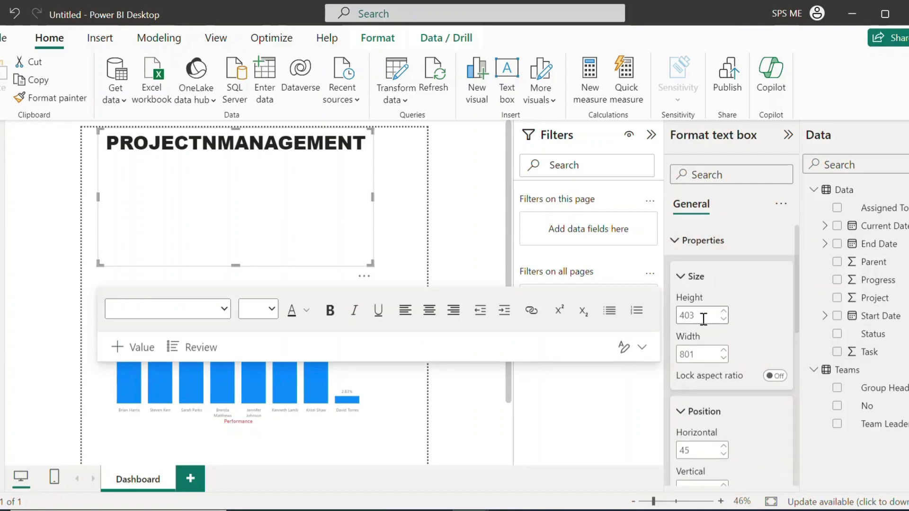
left_click(697, 354)
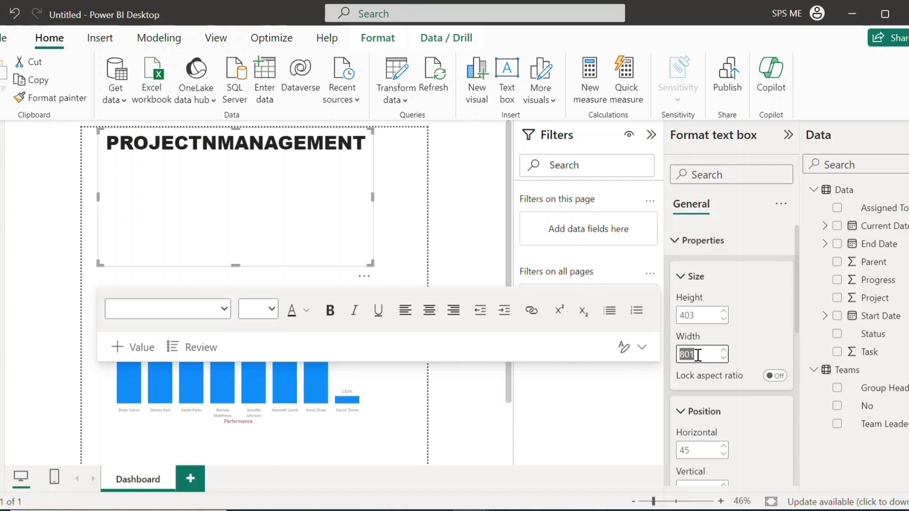
left_click(709, 318)
type("100")
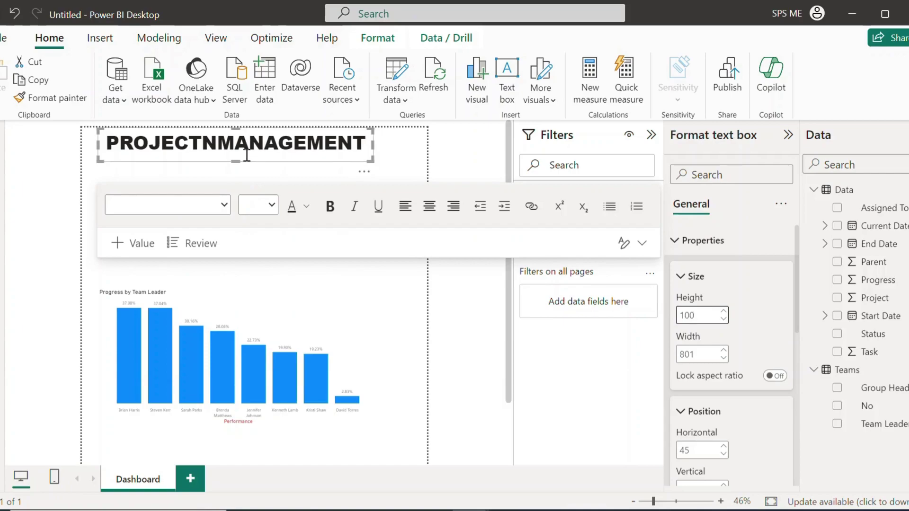
left_click(697, 354)
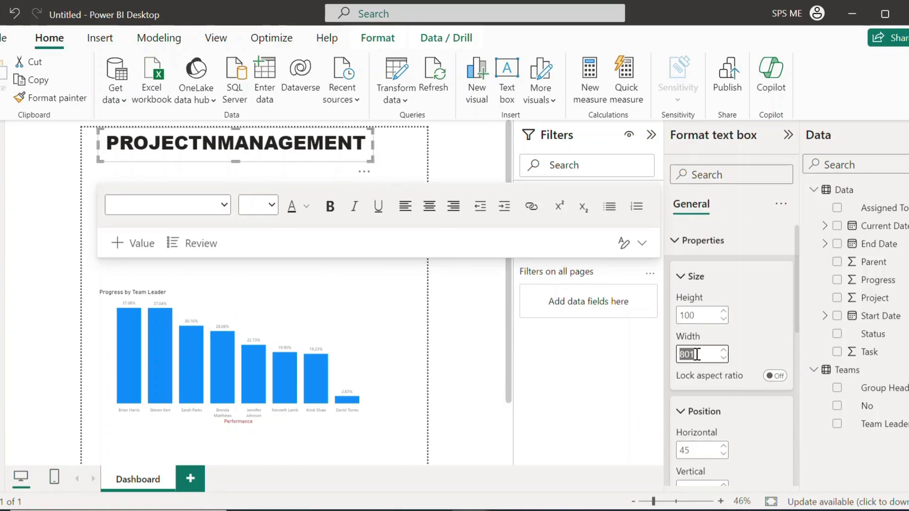
type("100")
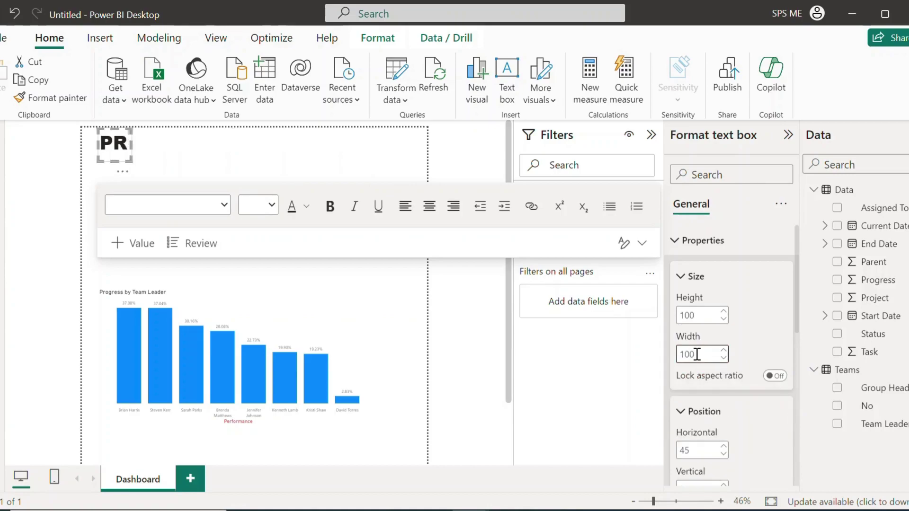
type("0")
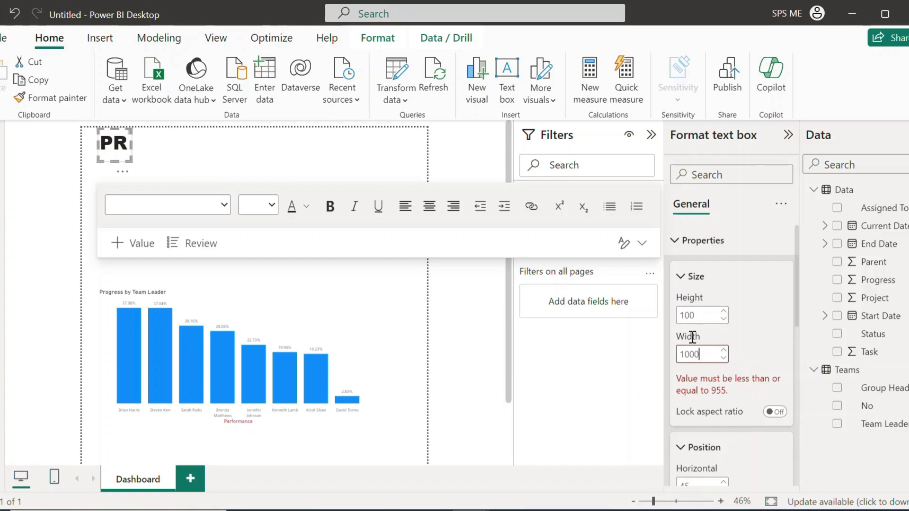
double_click(690, 354)
type("900")
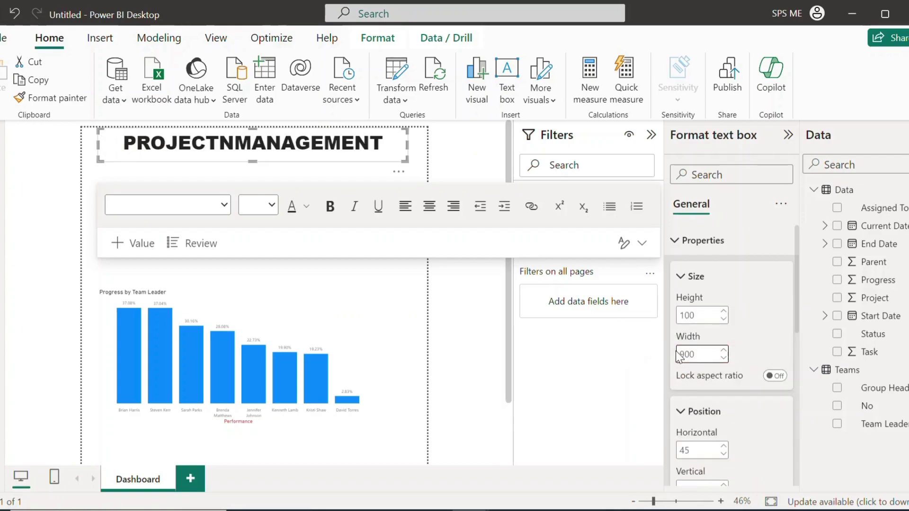
left_click(415, 150)
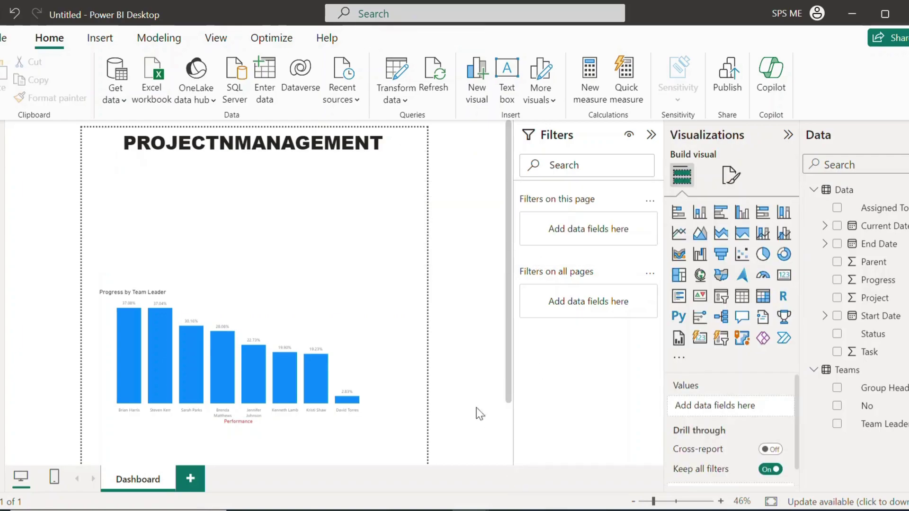
- Try a transparent blue background on the title box, then set it back to white
left_click(302, 158)
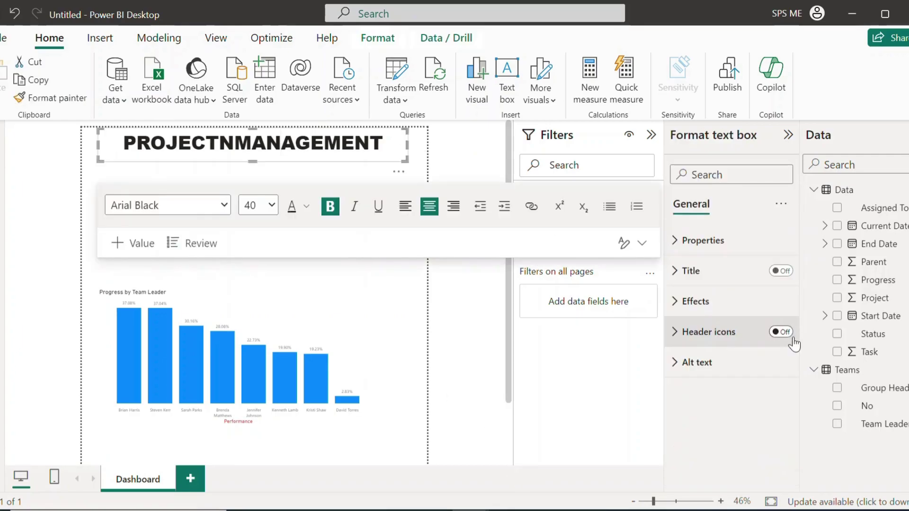
left_click(675, 303)
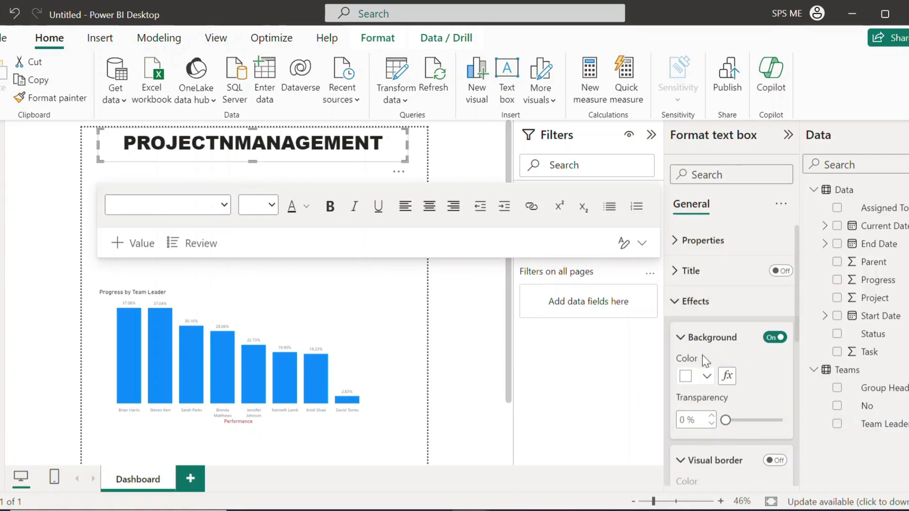
left_click(706, 377)
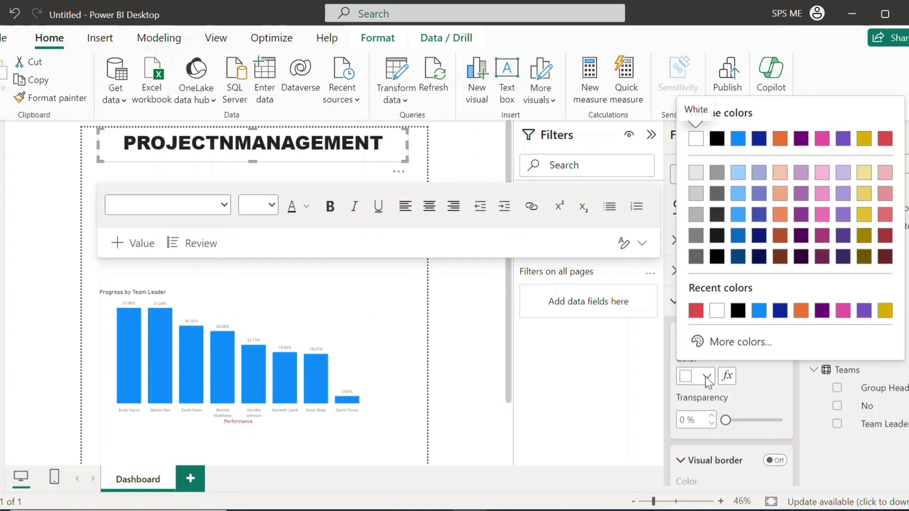
left_click(737, 217)
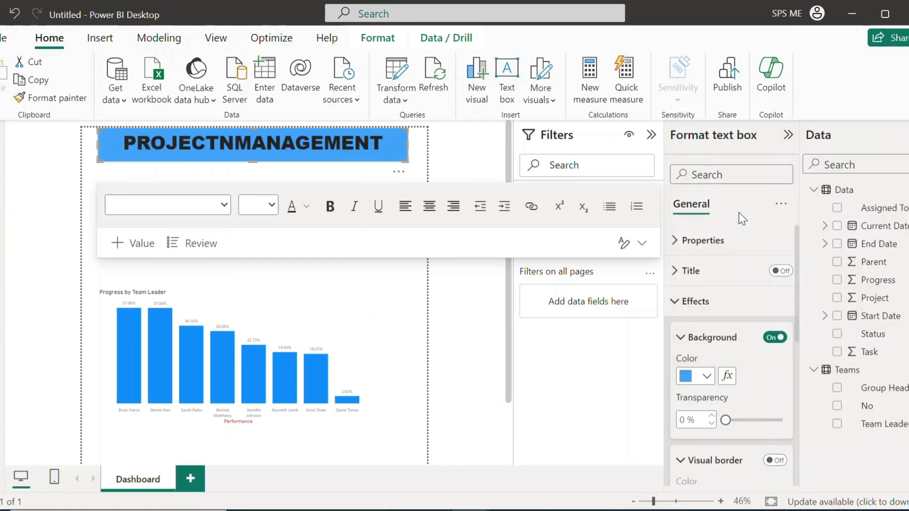
left_click(707, 377)
left_click(707, 377)
left_click_drag(725, 419, 759, 421)
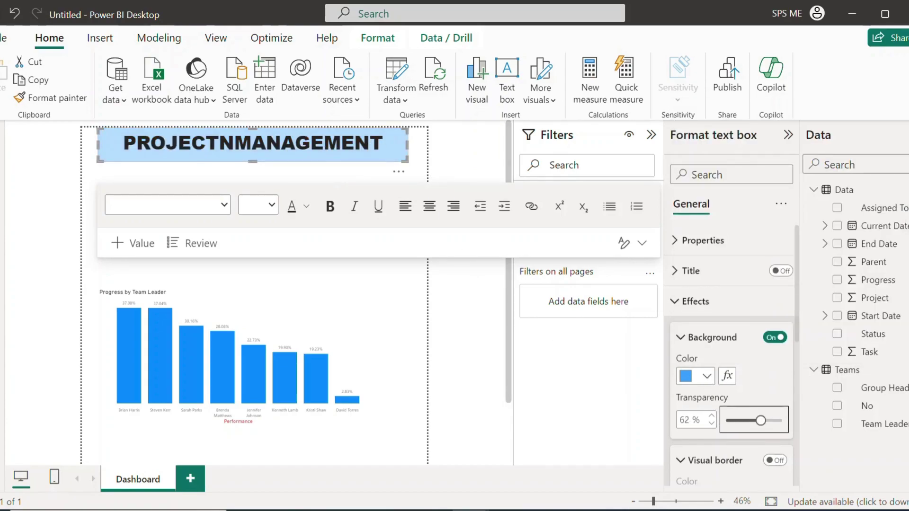
left_click_drag(760, 420, 724, 420)
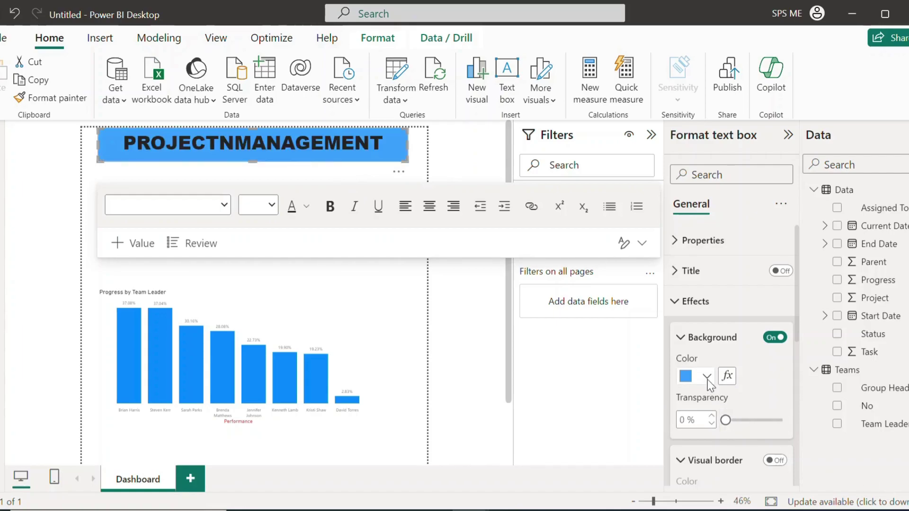
left_click(706, 376)
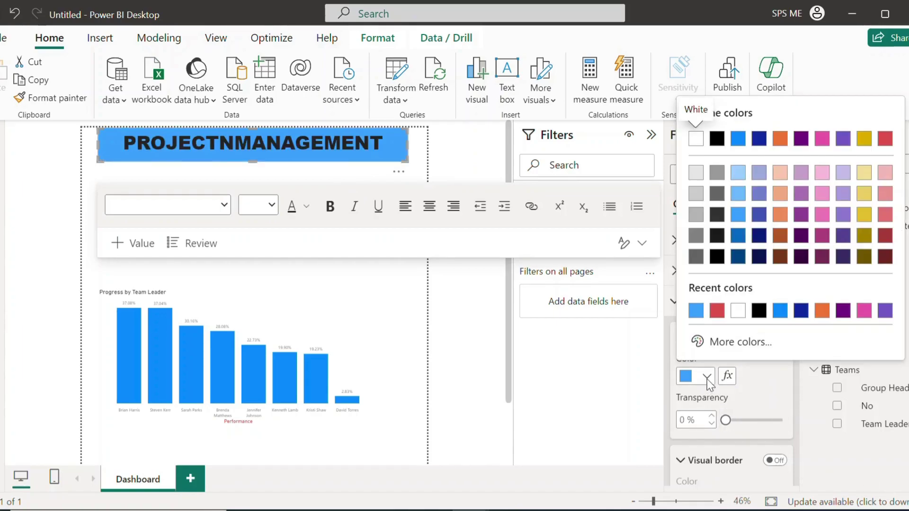
left_click(737, 311)
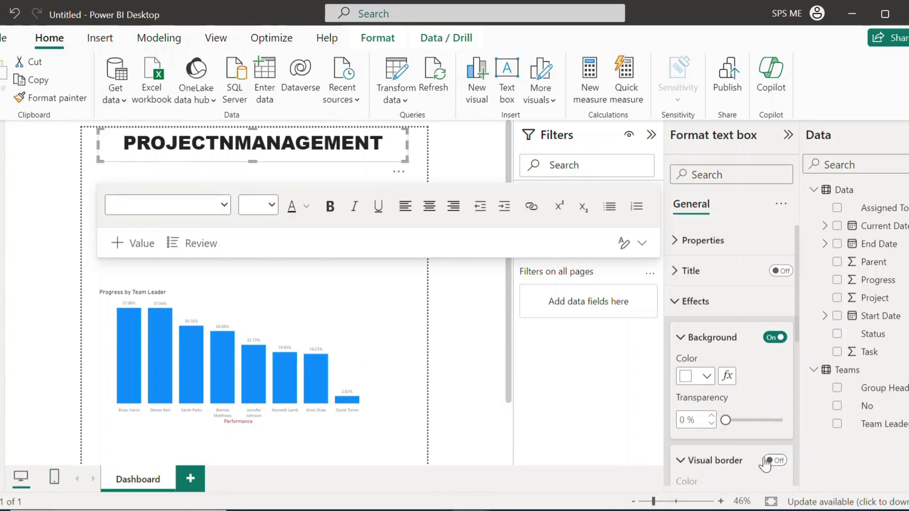
- Turn on the text box's Title option and expand its text and font settings
left_click(682, 337)
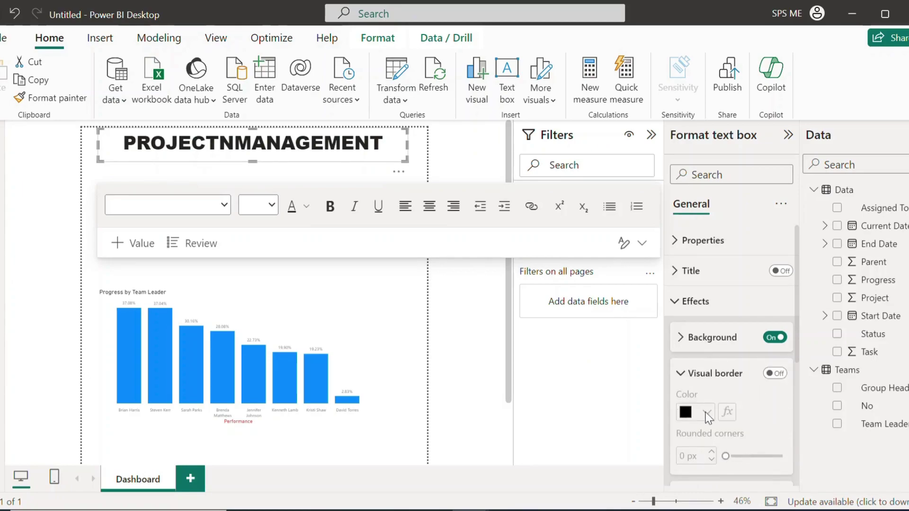
left_click(682, 374)
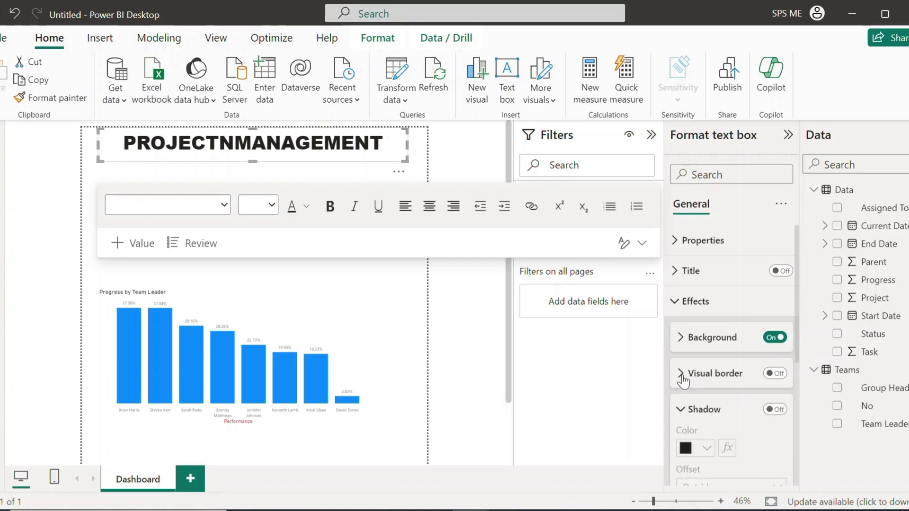
left_click(675, 271)
left_click(675, 282)
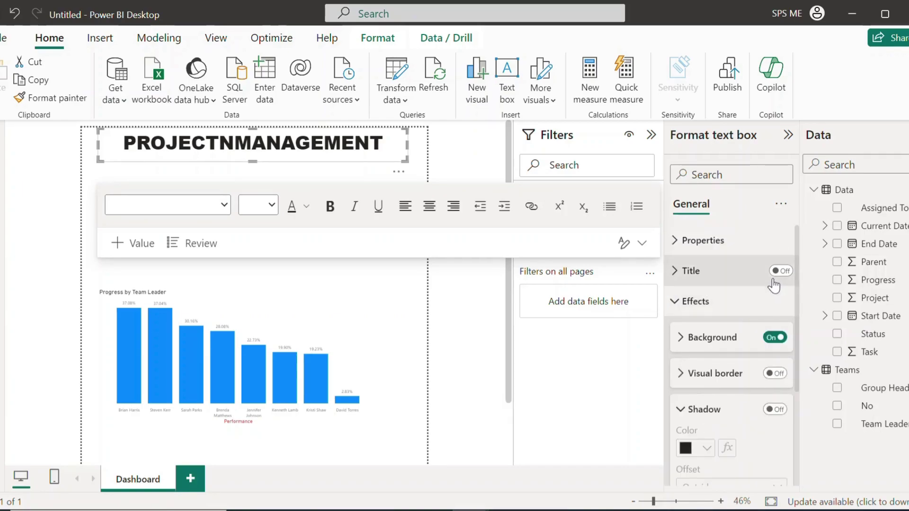
left_click(779, 271)
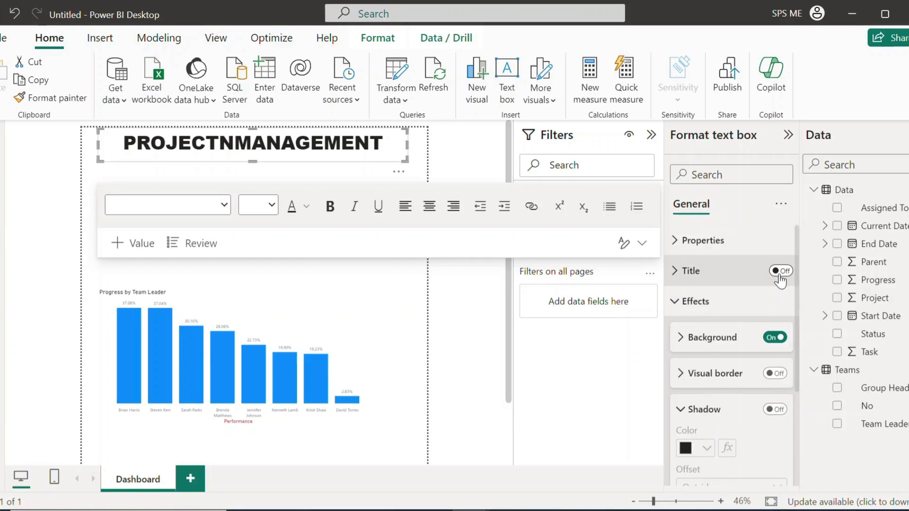
left_click(672, 279)
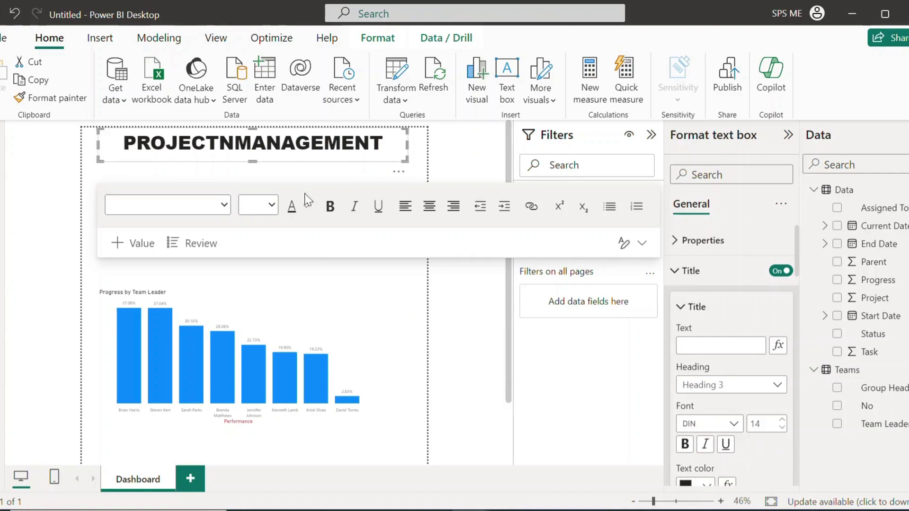
- Colour the PROJECTNMANAGEMENT heading text dark blue
left_click_drag(382, 142, 113, 134)
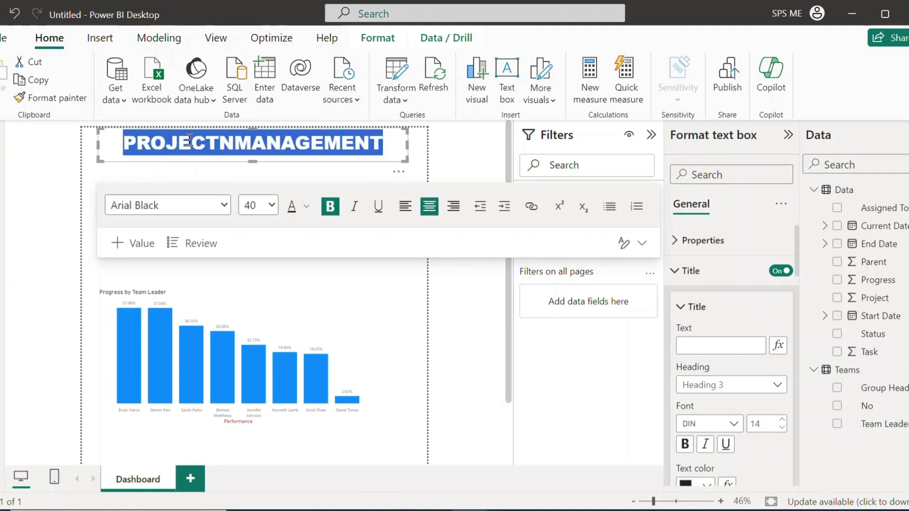
left_click(306, 206)
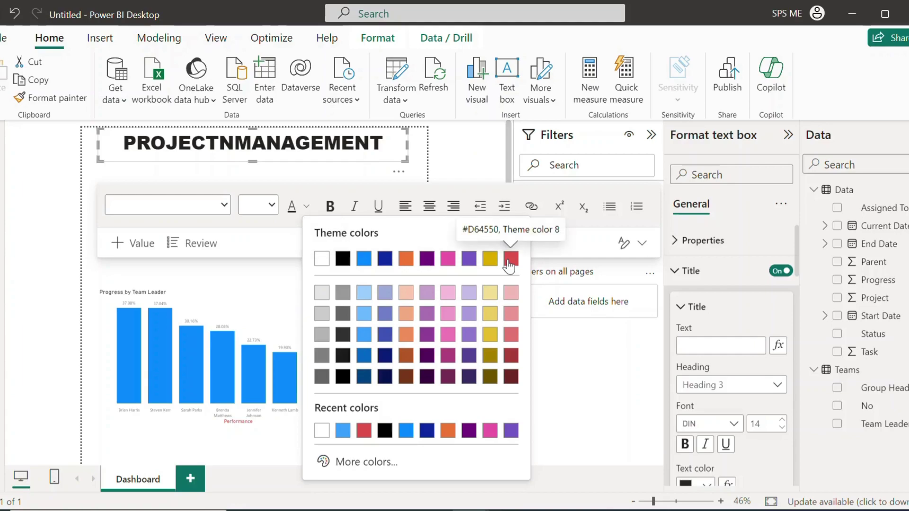
left_click(428, 430)
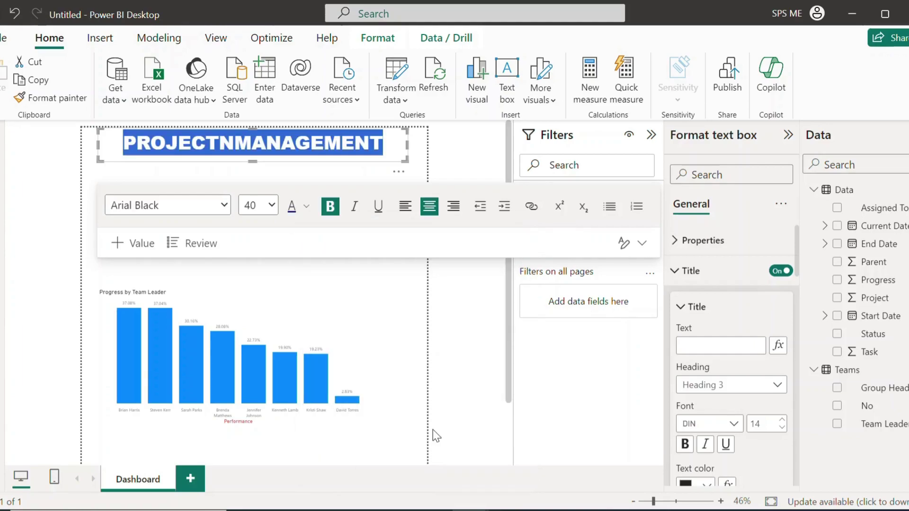
left_click(391, 314)
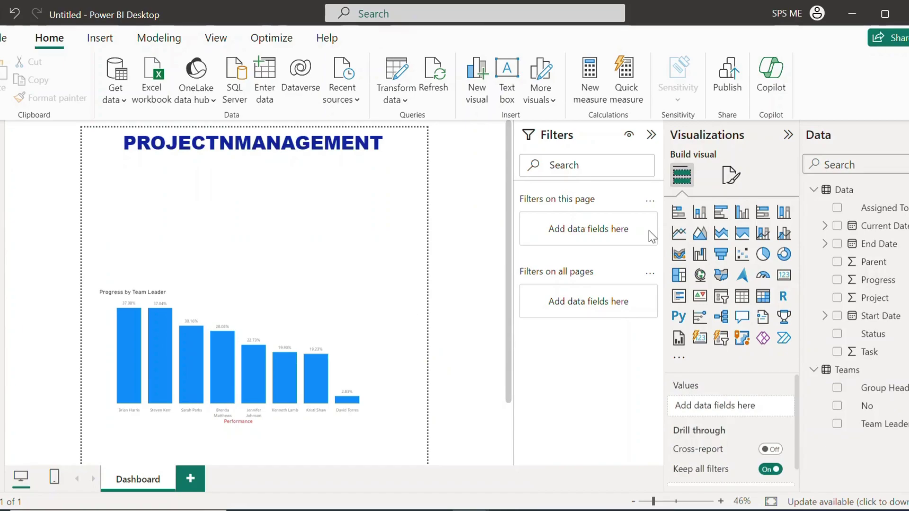
- Add a blank pie chart visual to the page and resize it
left_click(767, 266)
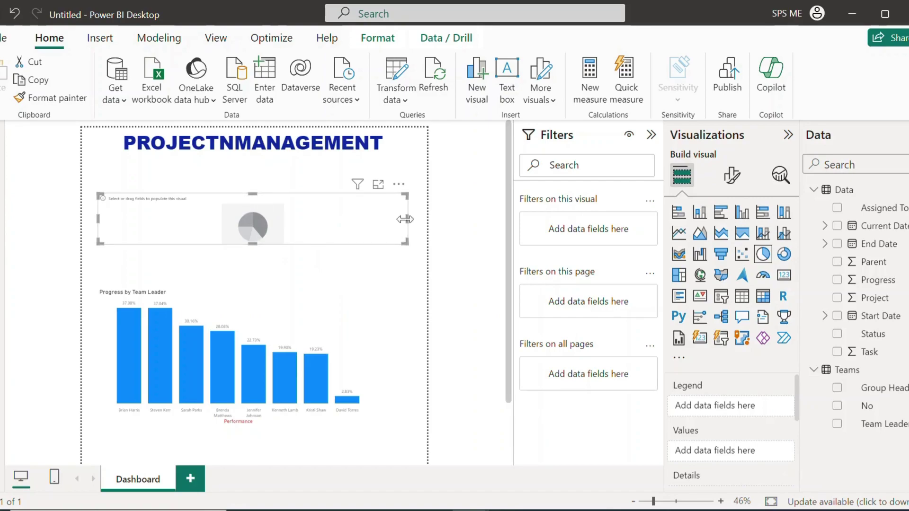
left_click_drag(405, 219, 233, 231)
left_click(99, 224)
left_click(99, 220)
left_click(92, 169)
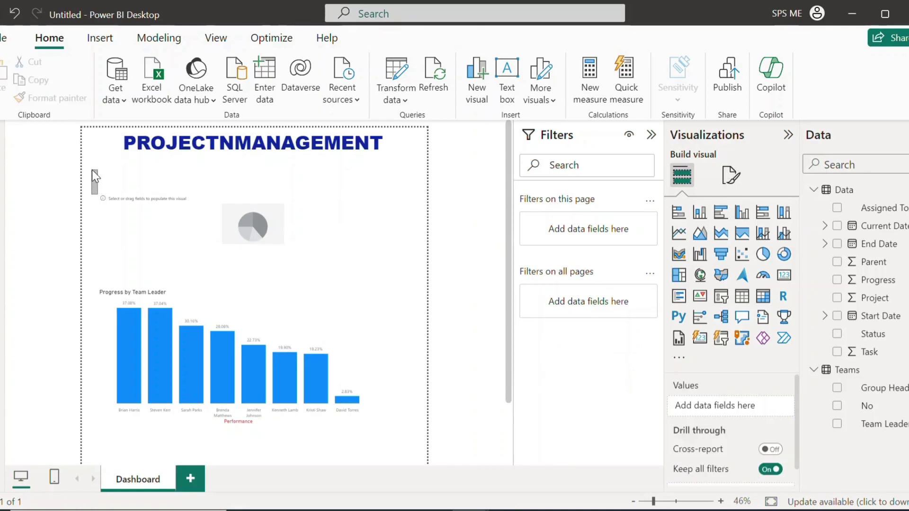
- Switch to the EXCERCISE-1 report window to view the finished dashboard
left_click(229, 242)
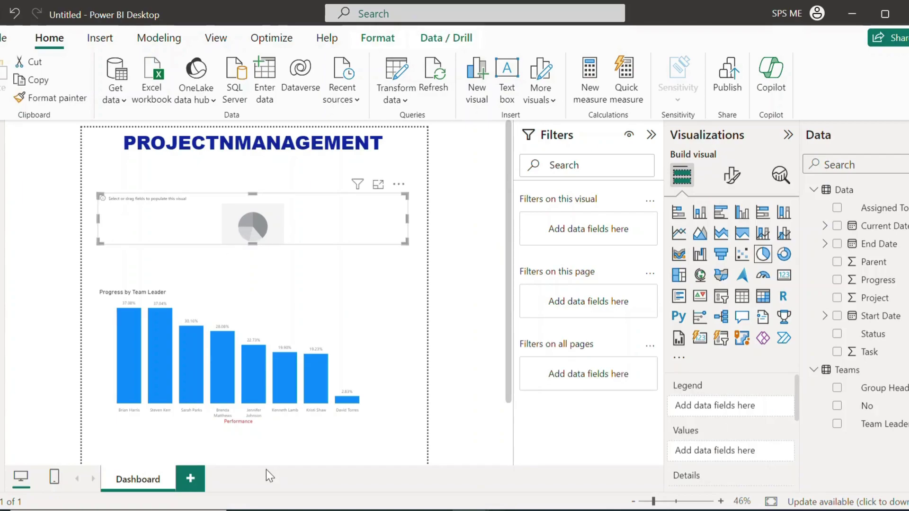
left_click(732, 176)
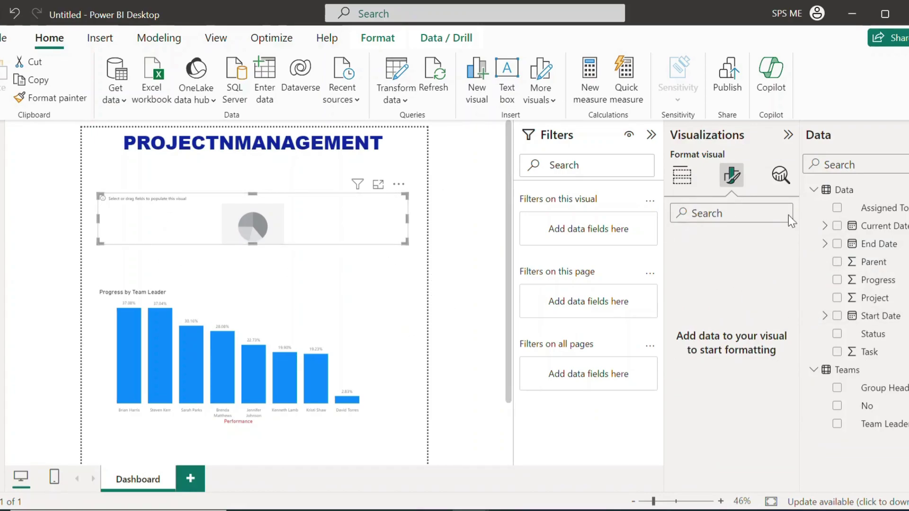
key("Escape")
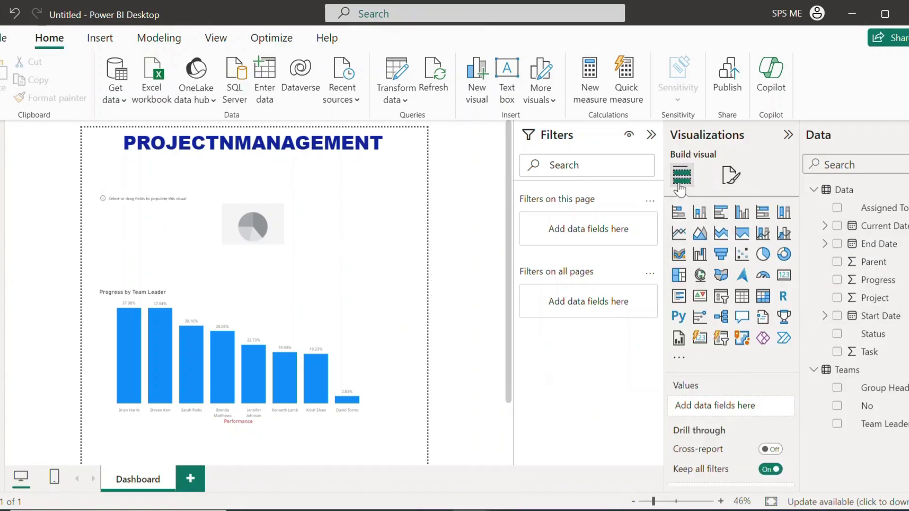
left_click(265, 235)
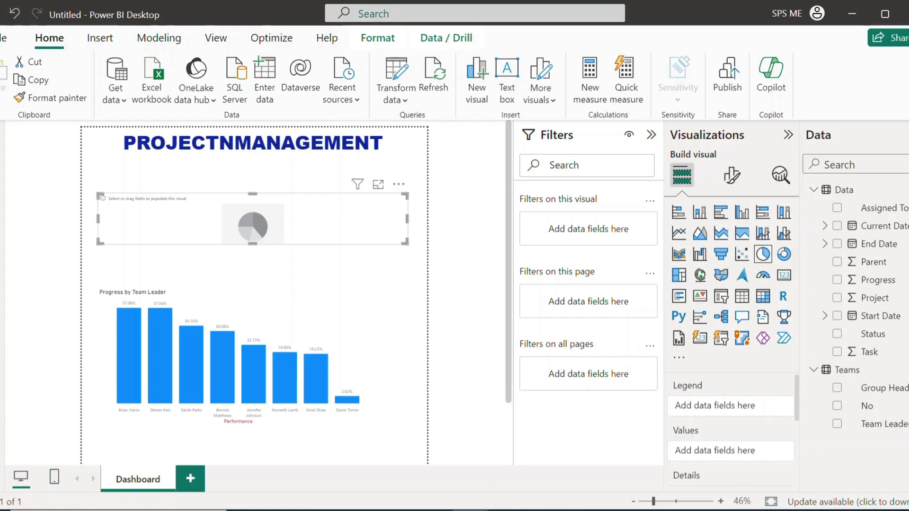
left_click(362, 469)
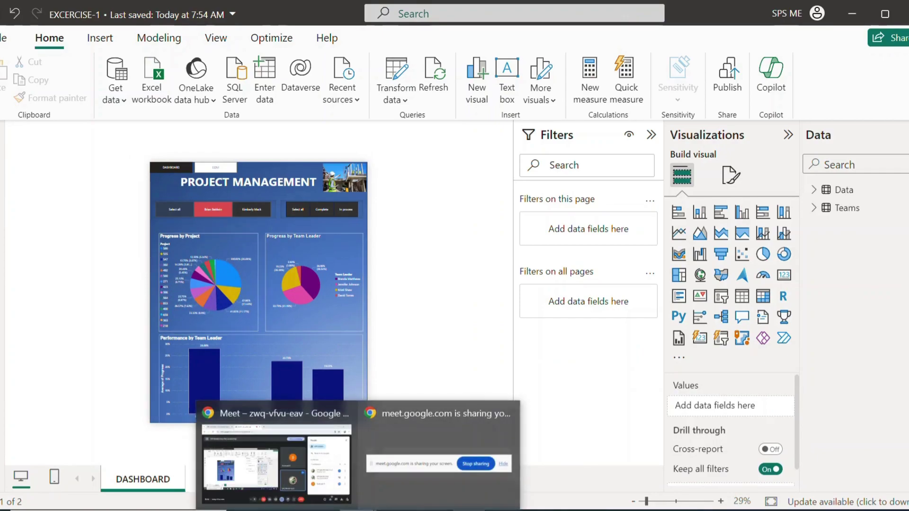
- In the Untitled report, put Project in the pie's Legend and Progress in its Values
mouse_move(408, 510)
left_click(527, 481)
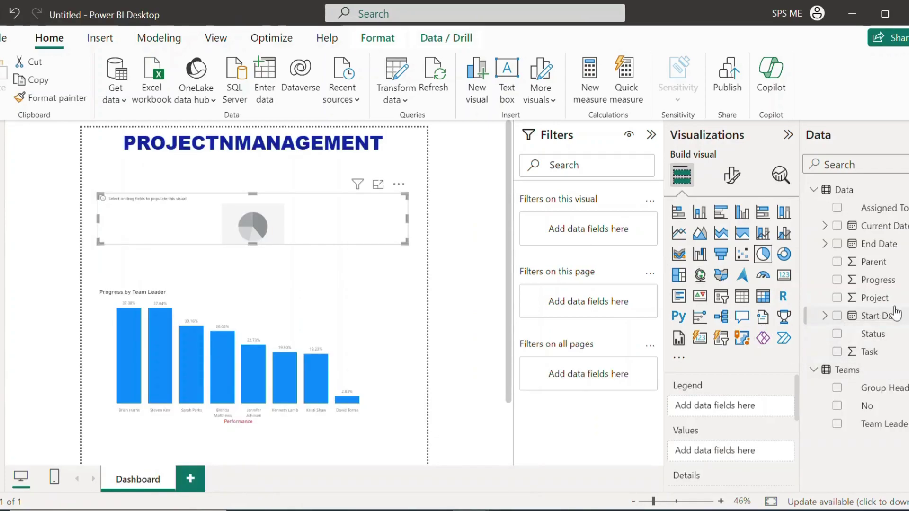
left_click_drag(891, 298, 725, 410)
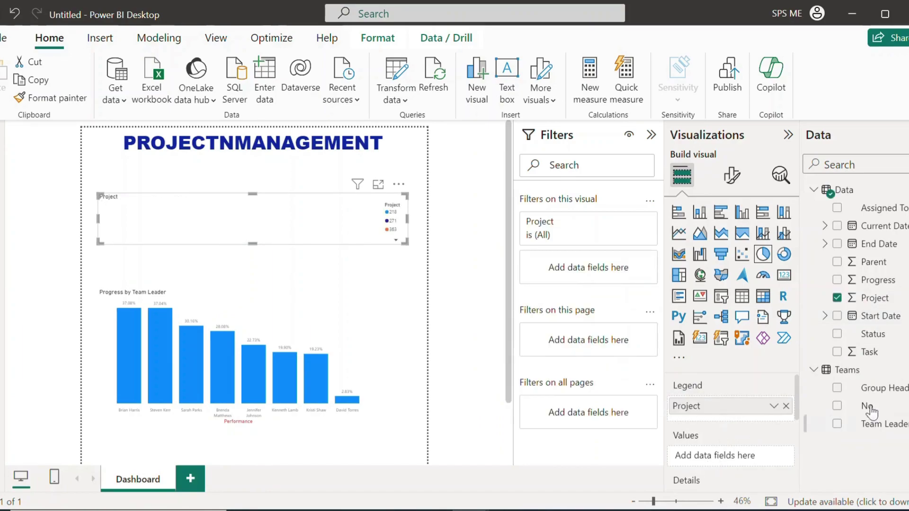
left_click_drag(884, 290, 727, 462)
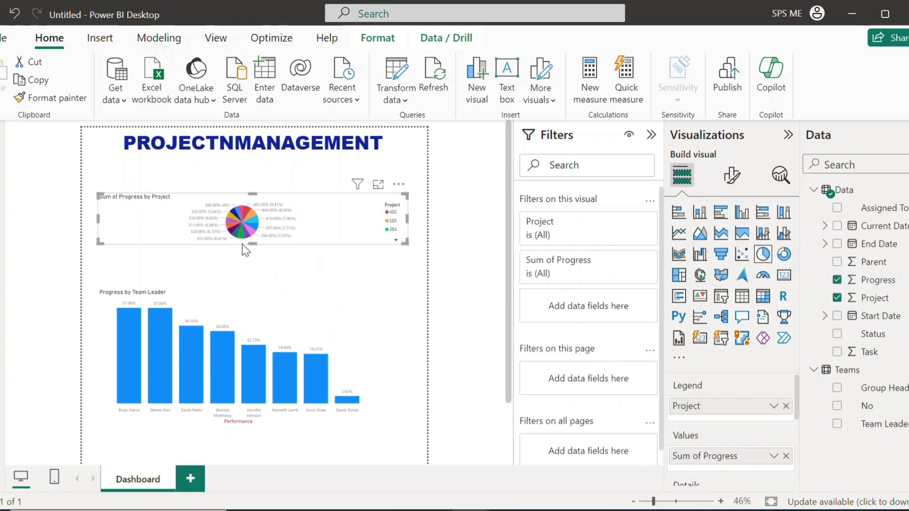
- Size the pie chart to 500 by 500 and move it up toward the title
mouse_move(240, 240)
left_click(732, 179)
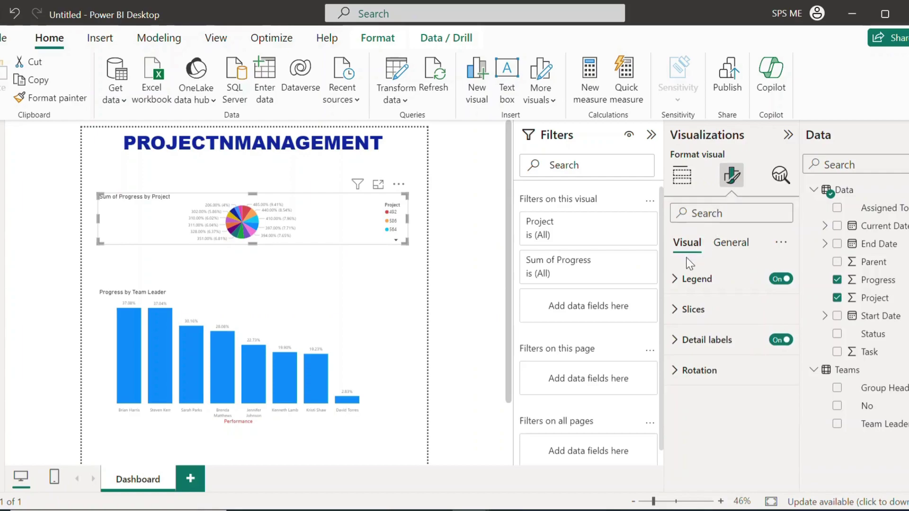
left_click(734, 244)
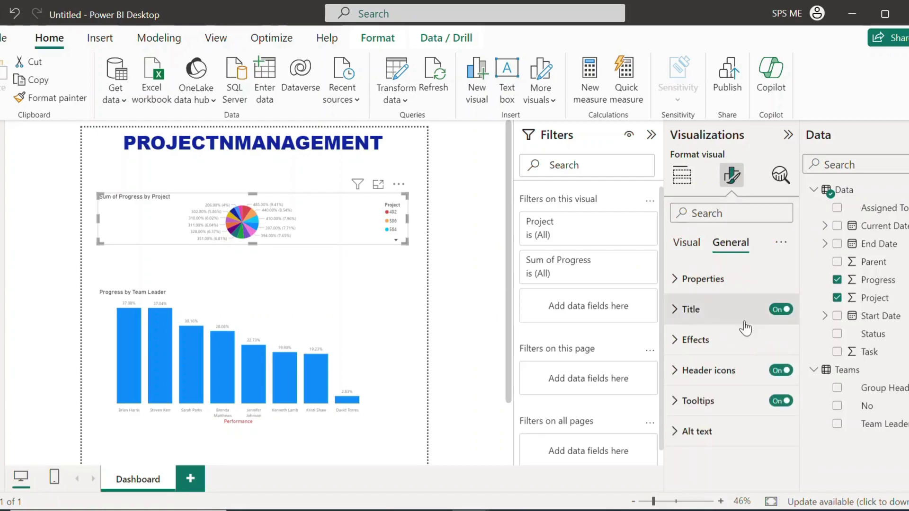
left_click(677, 286)
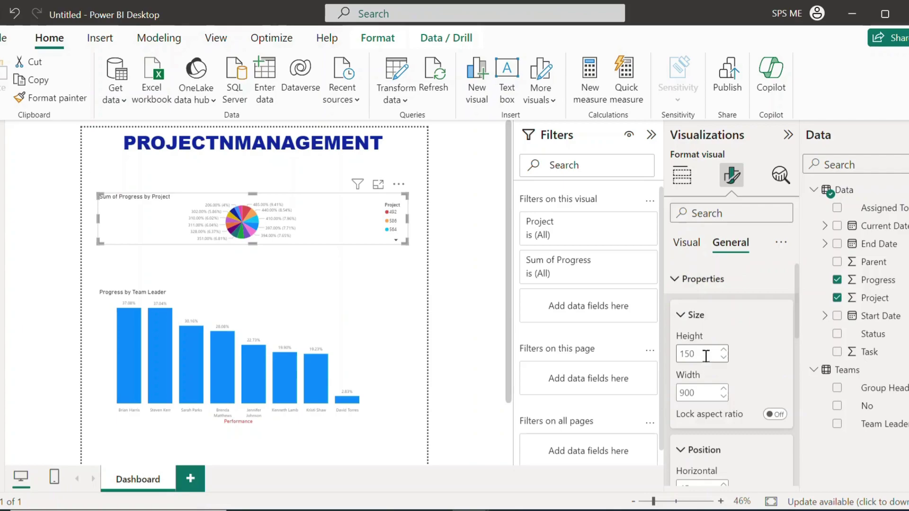
double_click(685, 355)
type("500")
left_click(695, 396)
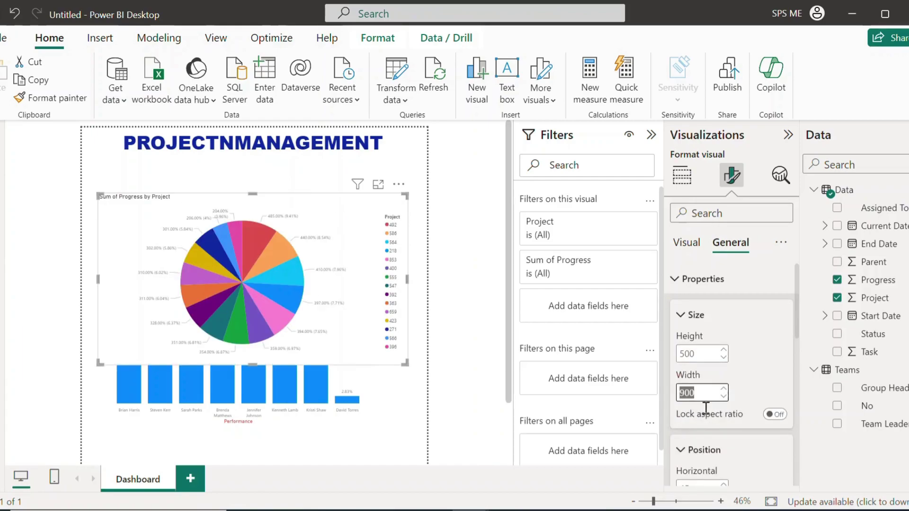
type("400")
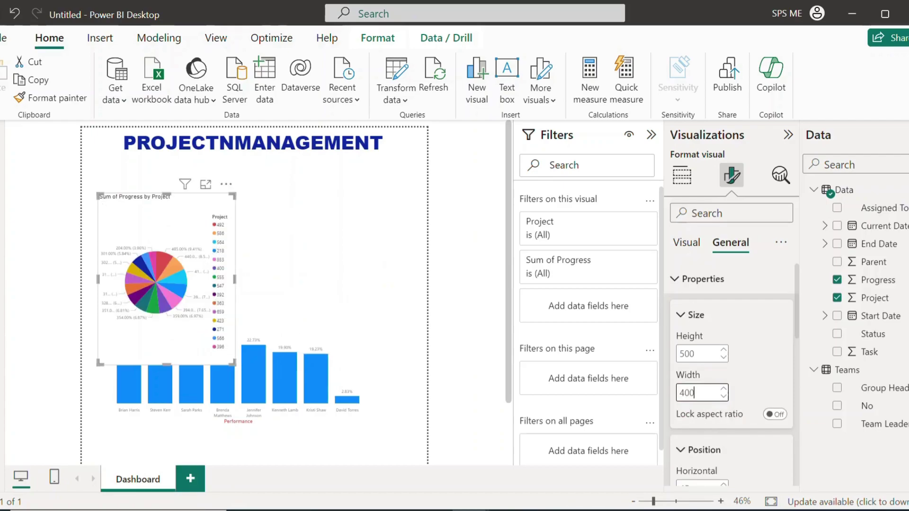
key("BackSpace")
key("BackSpace")
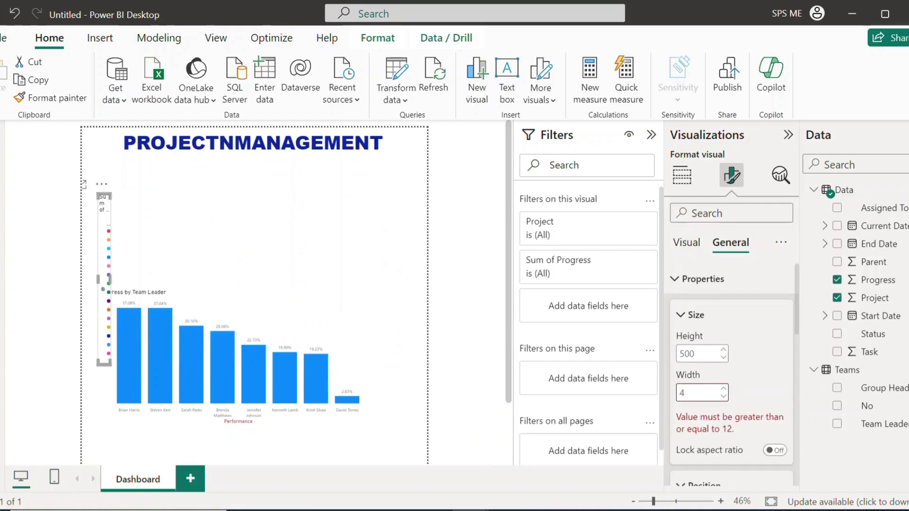
type("500")
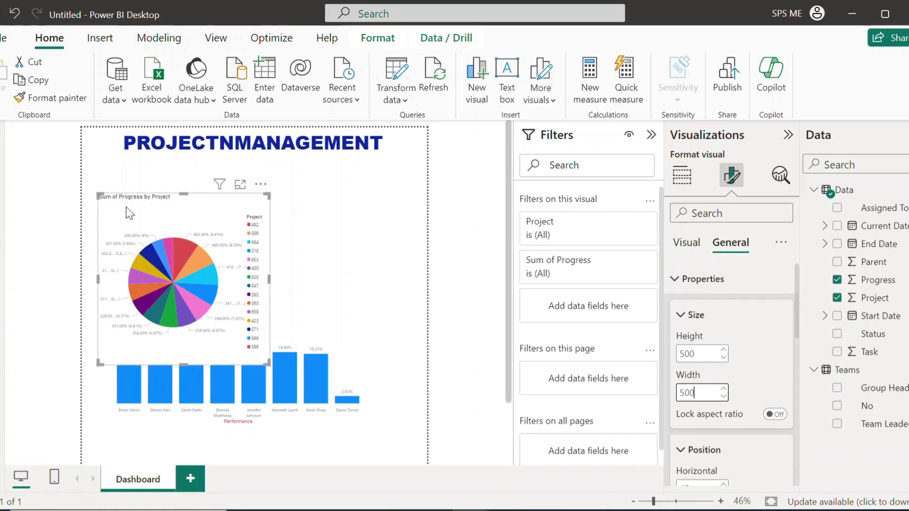
left_click_drag(126, 206, 126, 171)
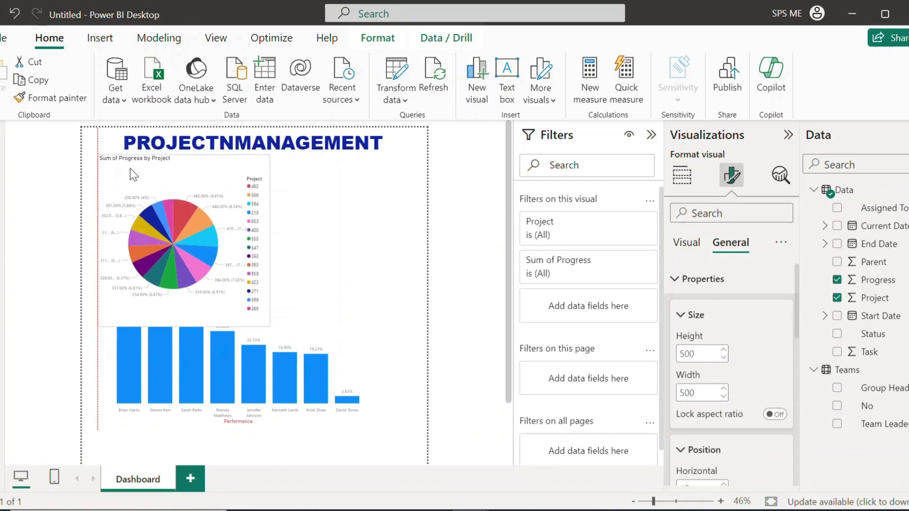
- Test cross-highlighting between the bar chart and pie chart, then clear the highlight
left_click(184, 374)
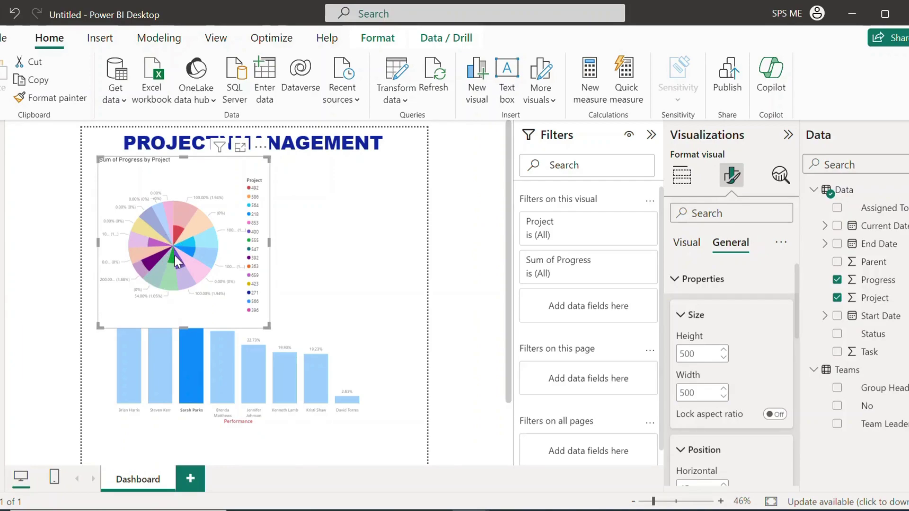
left_click(356, 305)
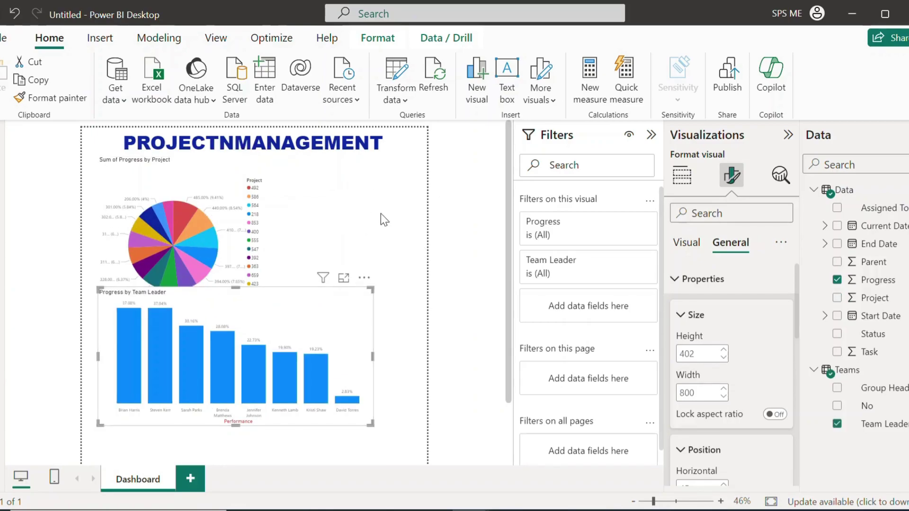
left_click(198, 225)
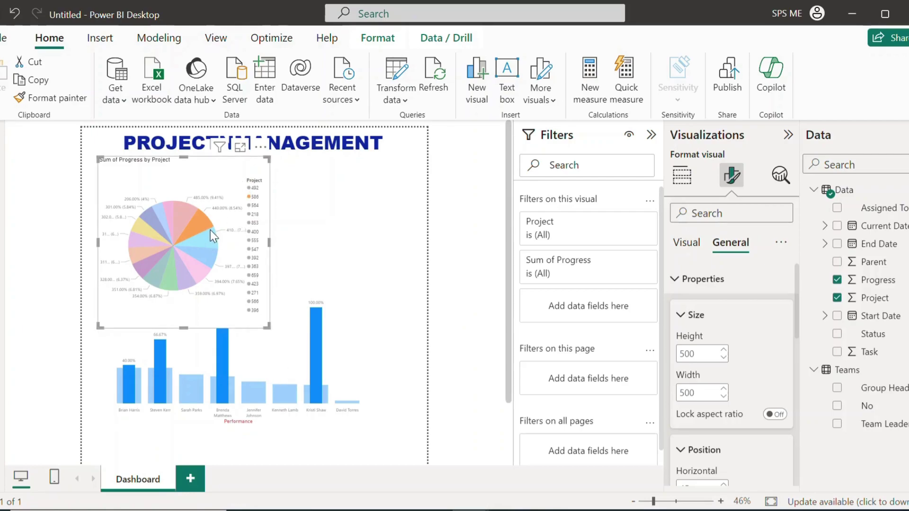
mouse_move(210, 230)
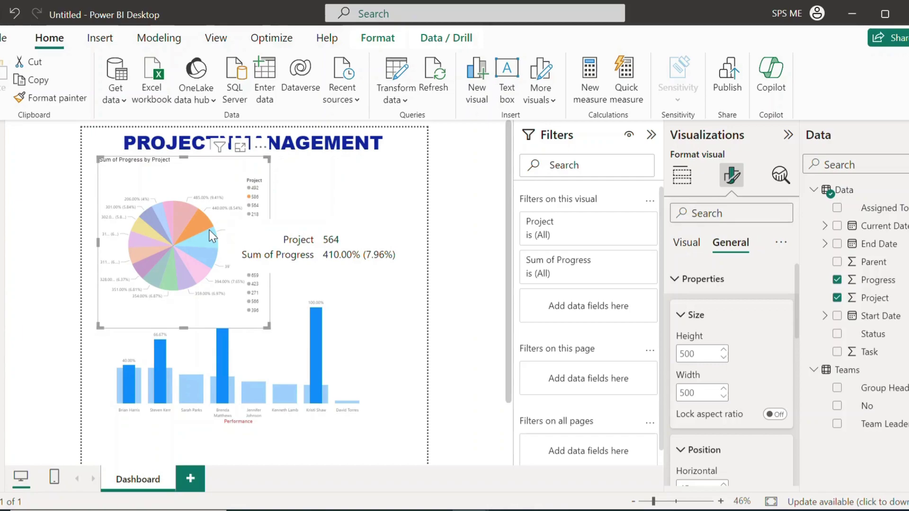
left_click(231, 169)
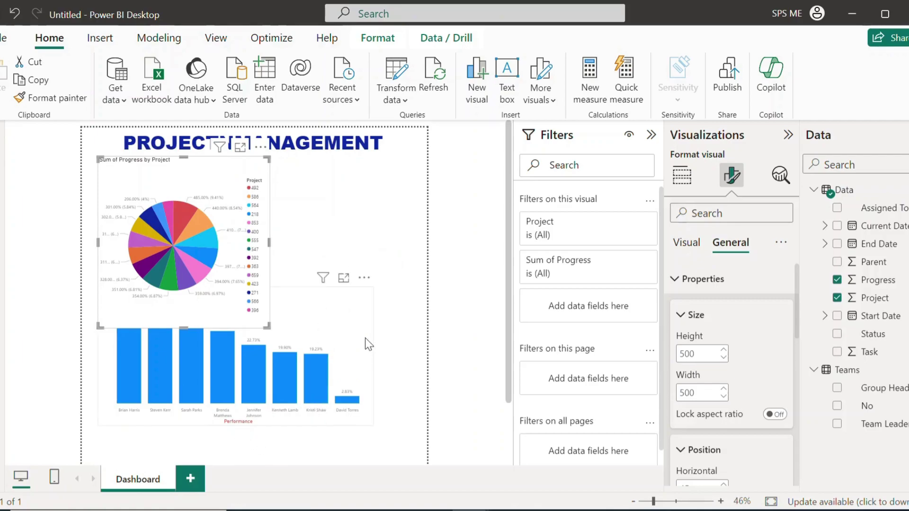
- Move the bar chart further down the page and place the pie chart below the title
scroll(365, 338, "down", 3)
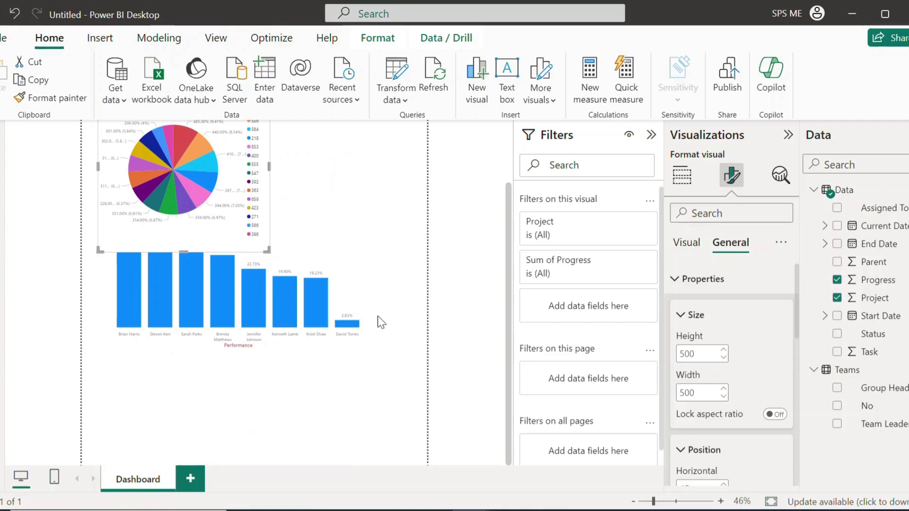
left_click(268, 356)
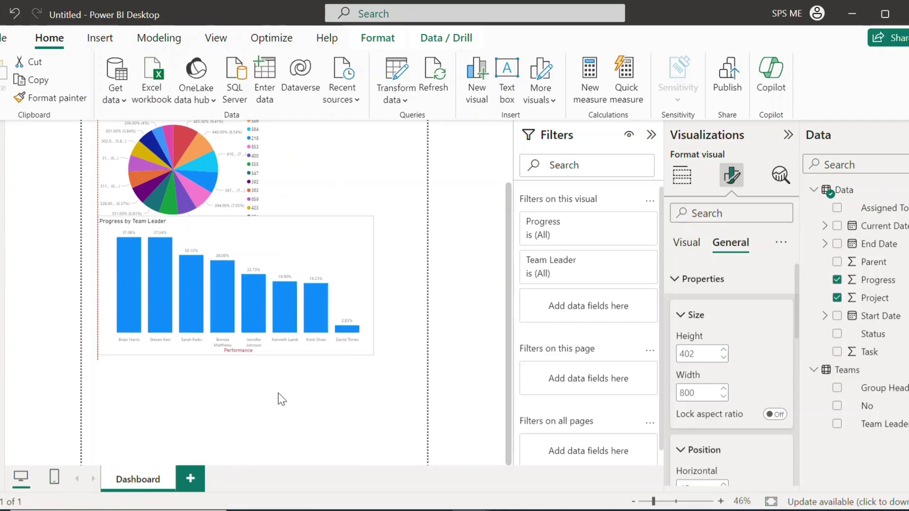
left_click(273, 440)
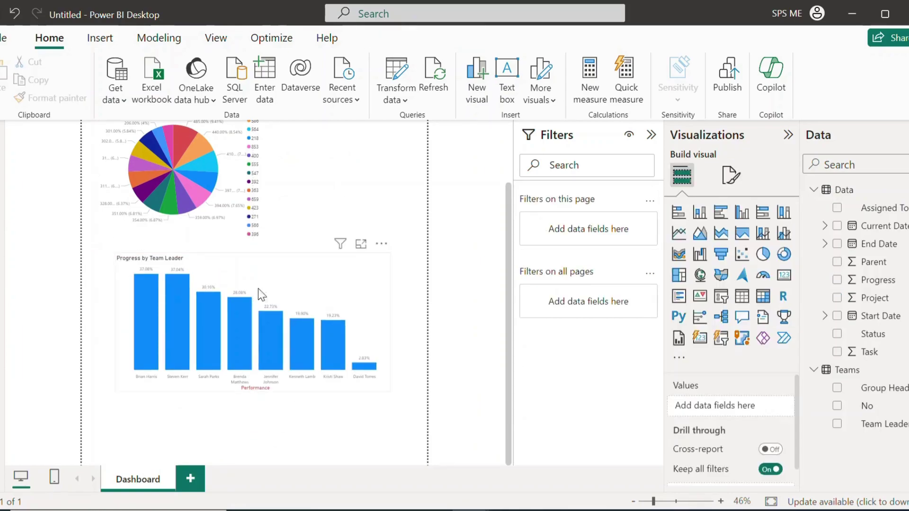
scroll(235, 216, "up", 3)
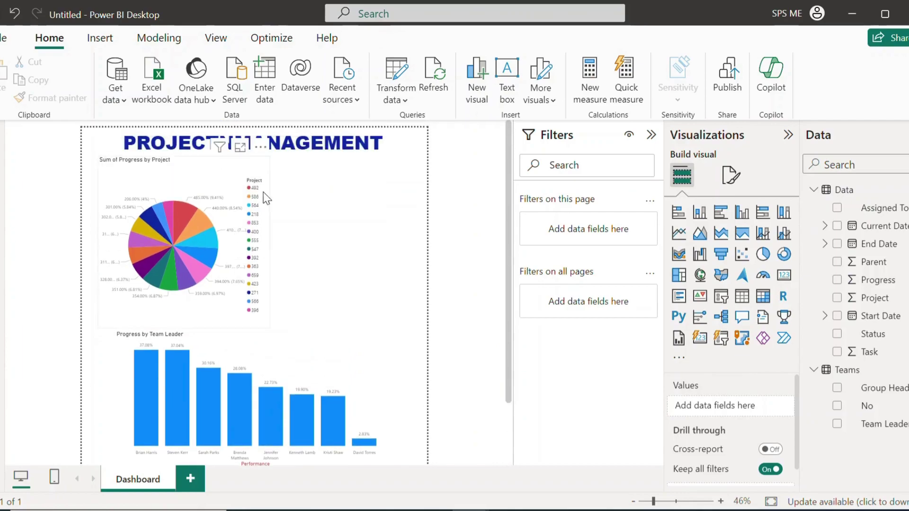
scroll(362, 306, "down", 1)
scroll(362, 307, "down", 1)
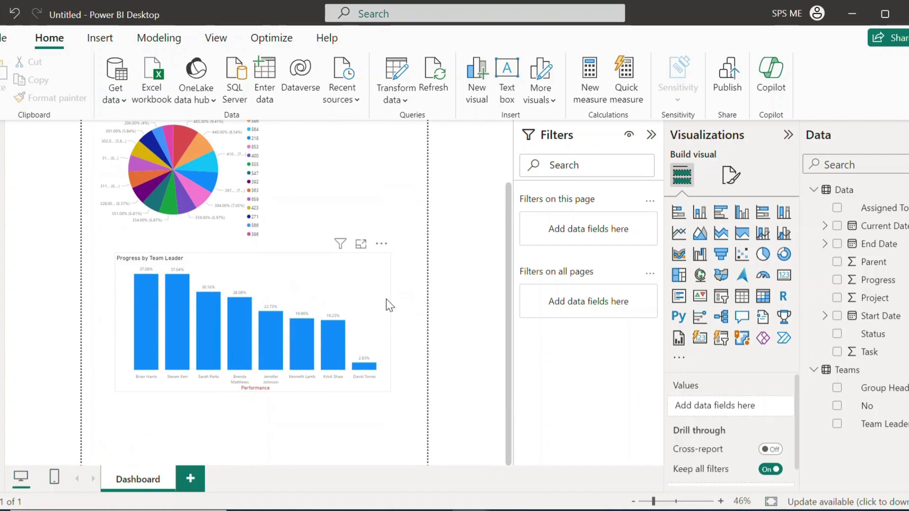
left_click_drag(387, 324, 377, 374)
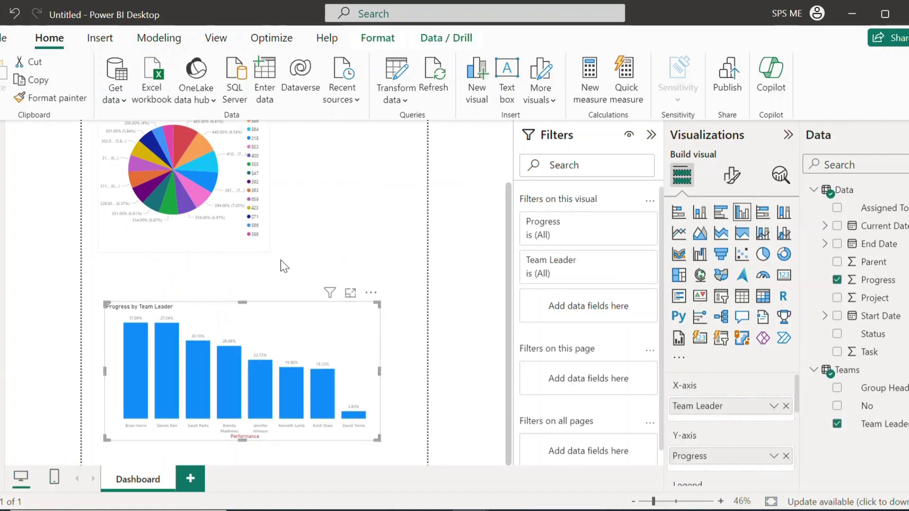
scroll(265, 236, "up", 2)
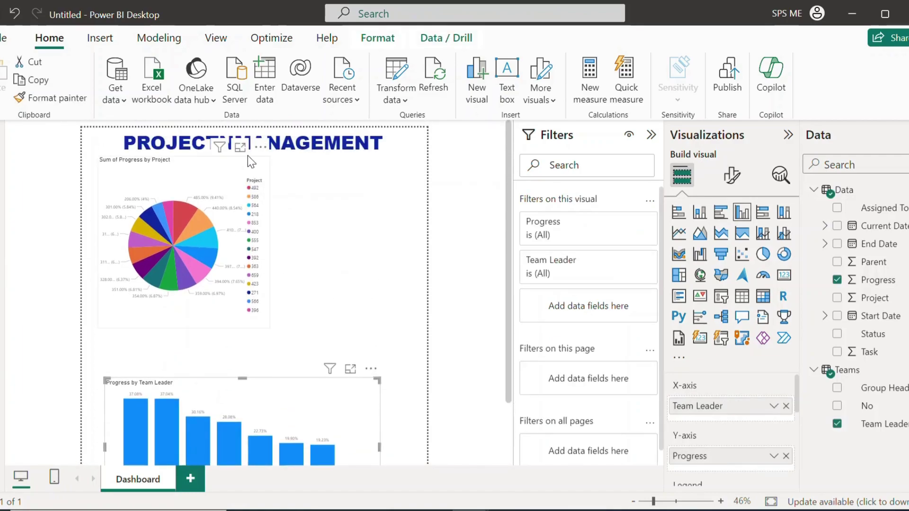
left_click_drag(246, 163, 249, 185)
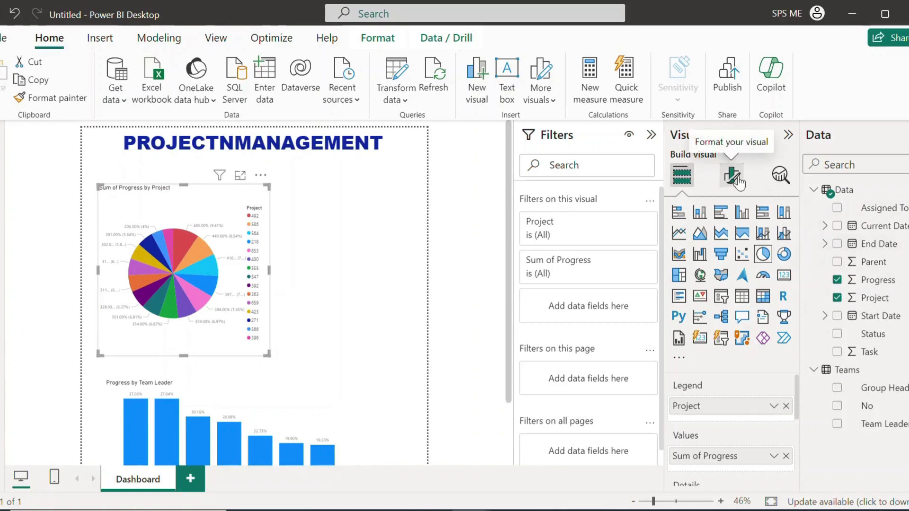
- Change the pie chart's Progress aggregation from Sum to Average
scroll(751, 424, "down", 3)
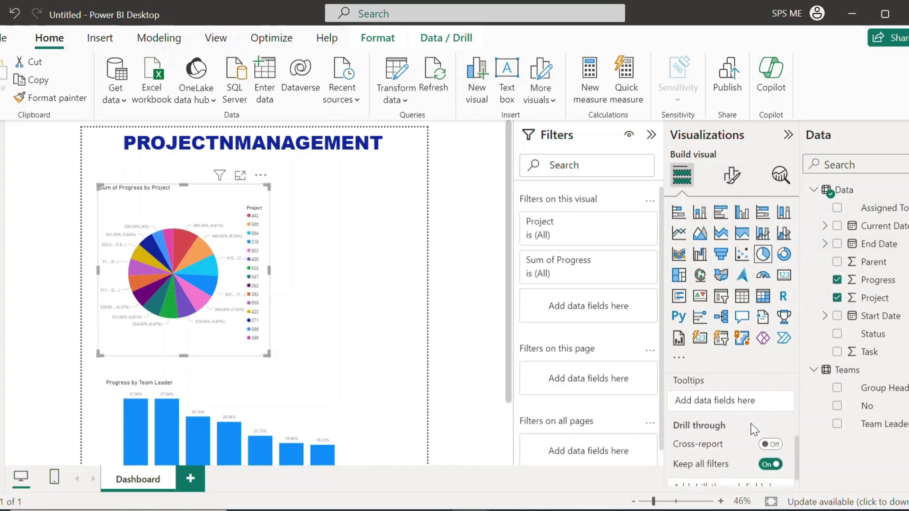
scroll(751, 424, "up", 2)
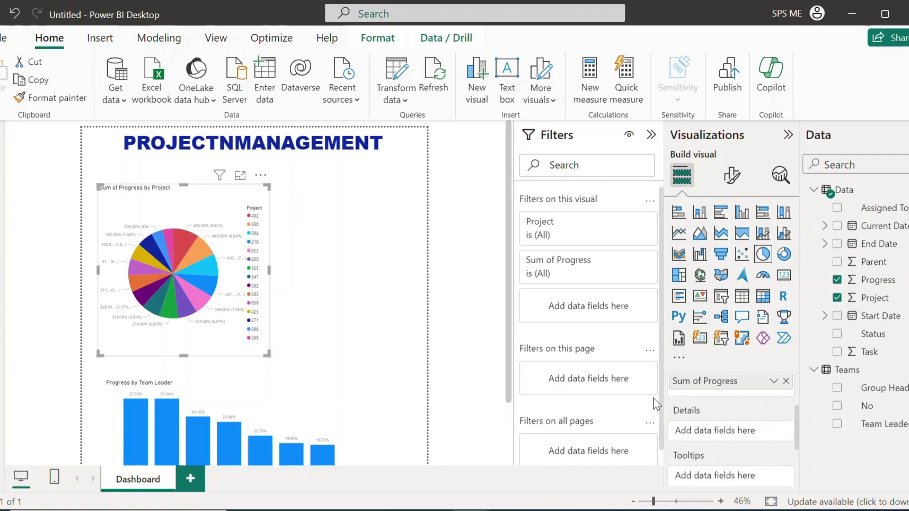
right_click(718, 386)
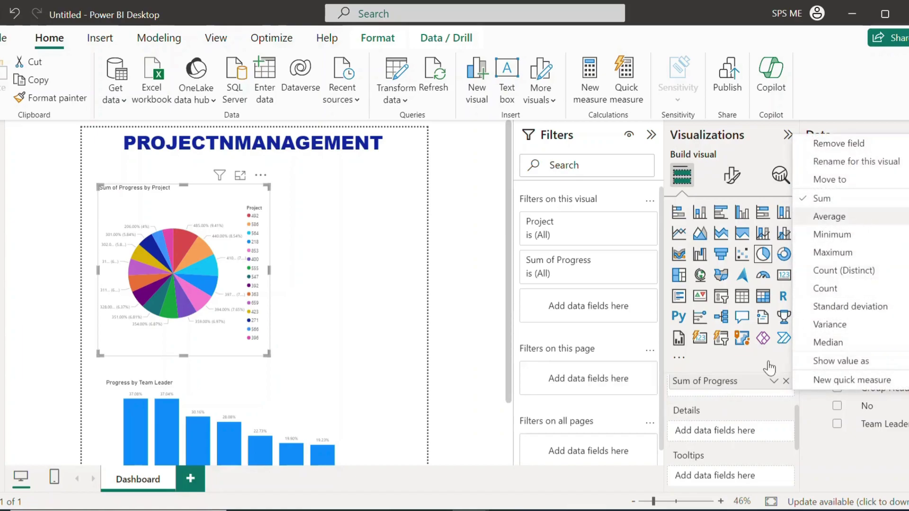
left_click(828, 216)
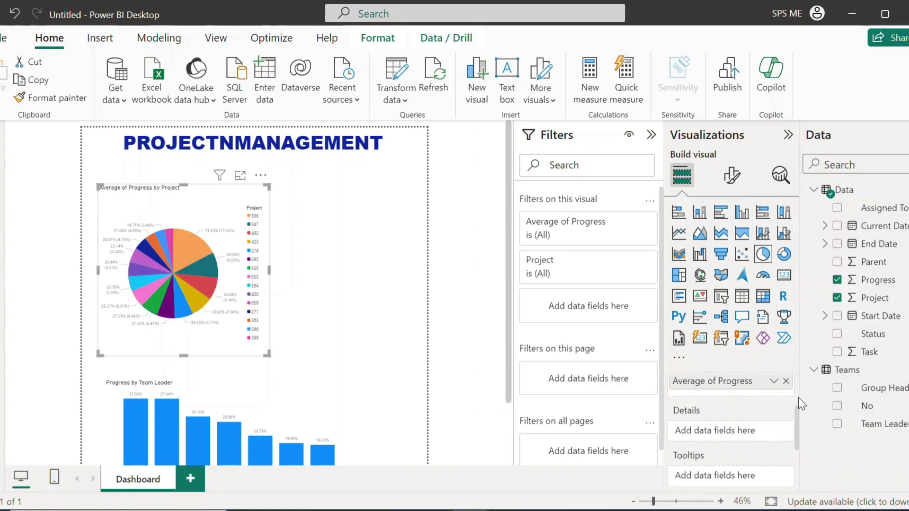
left_click(731, 180)
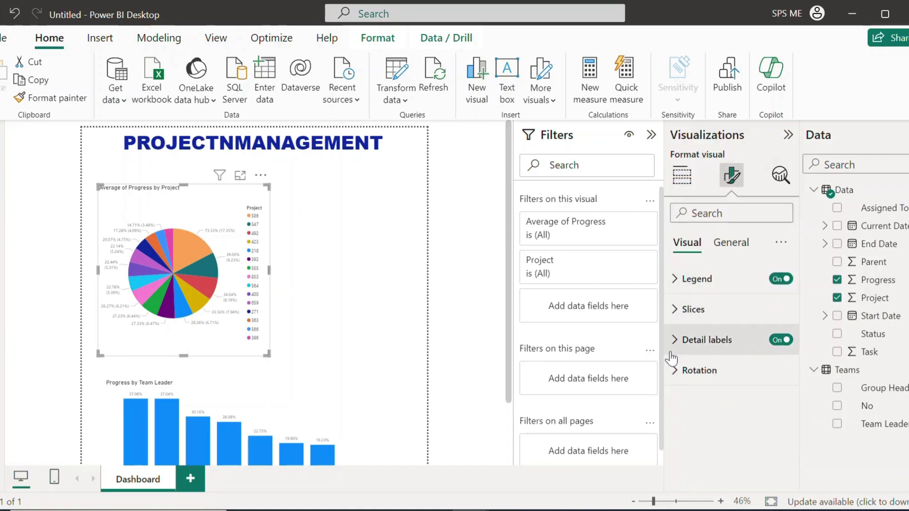
- Delete 'Average of' from the pie chart title so it reads 'Progress by Project'
left_click(734, 249)
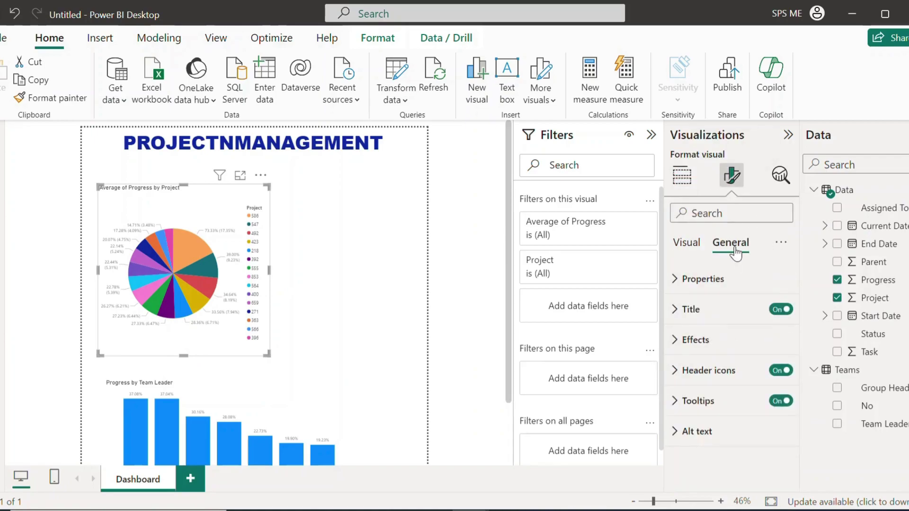
left_click(679, 292)
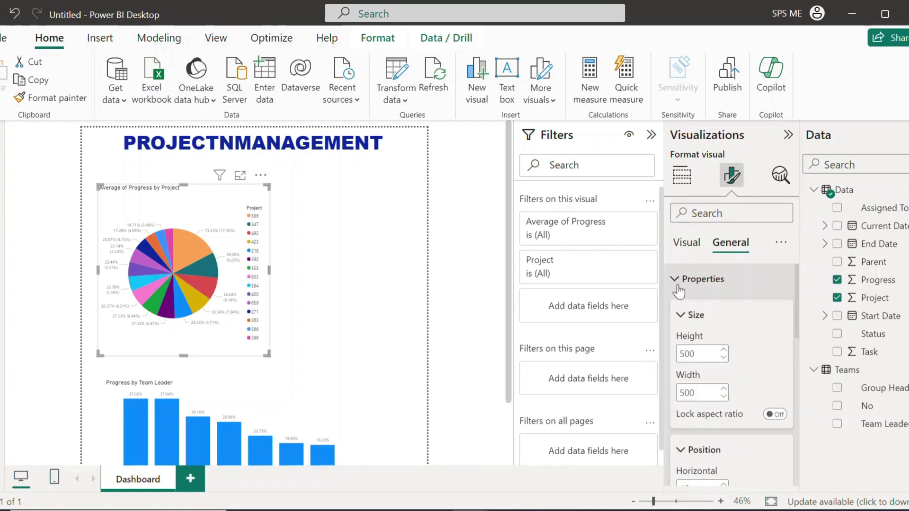
scroll(712, 359, "down", 10)
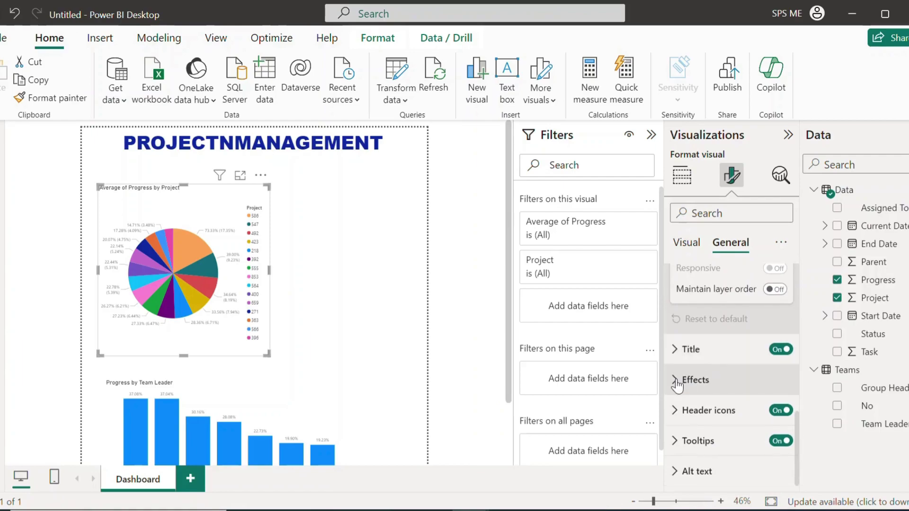
left_click(730, 340)
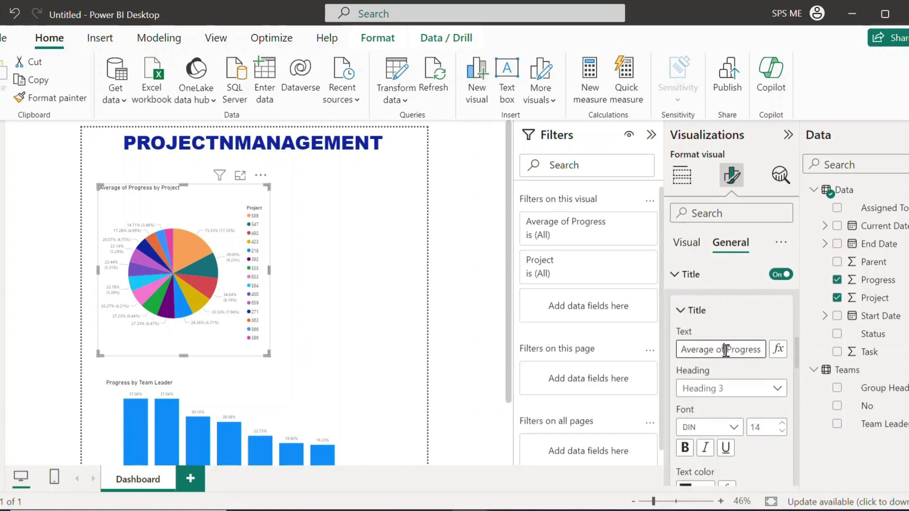
left_click_drag(725, 349, 582, 350)
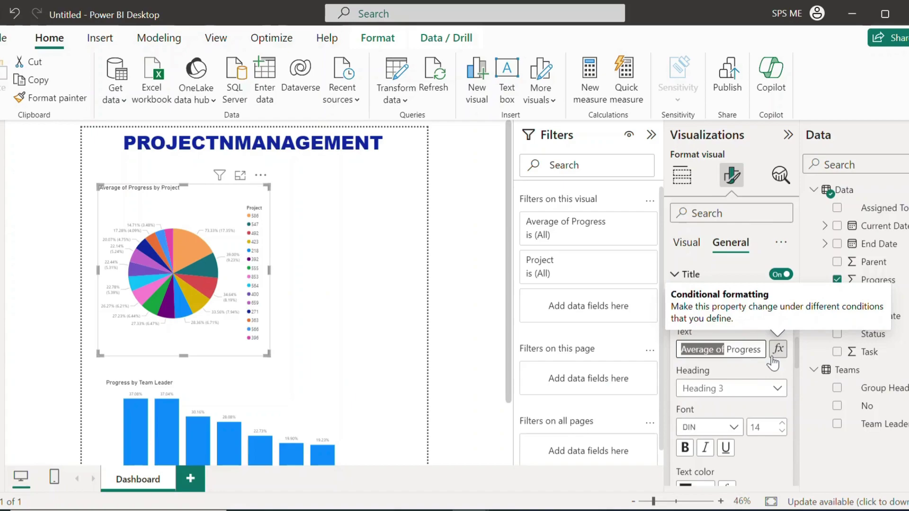
key("BackSpace")
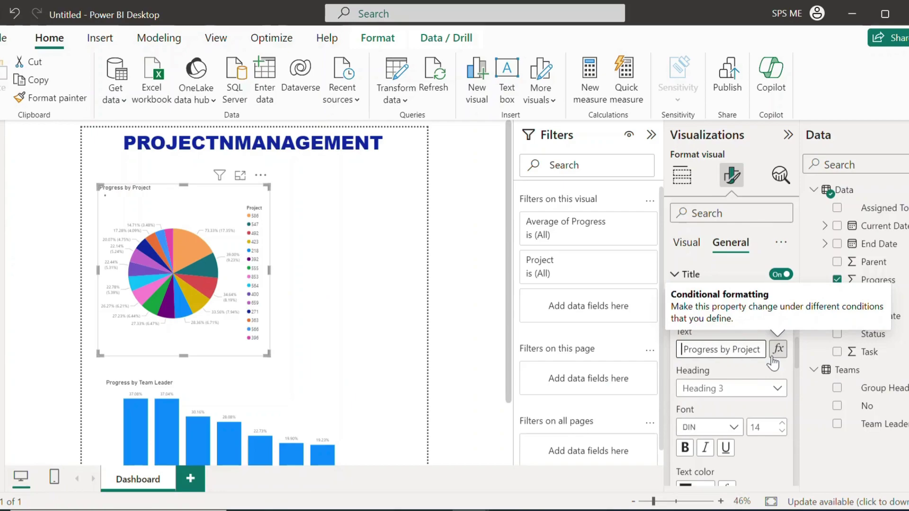
- Keep the title heading at Heading 3 and collapse the padding and advanced settings
left_click(734, 398)
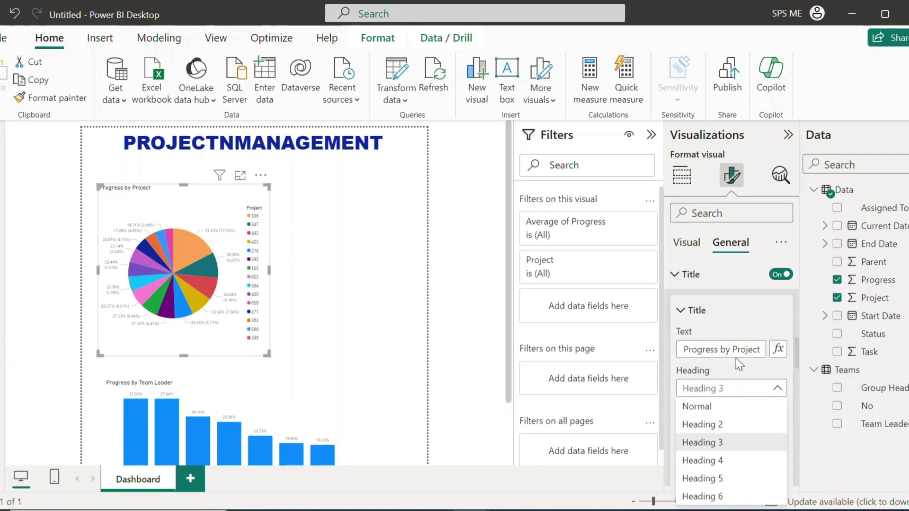
left_click(723, 355)
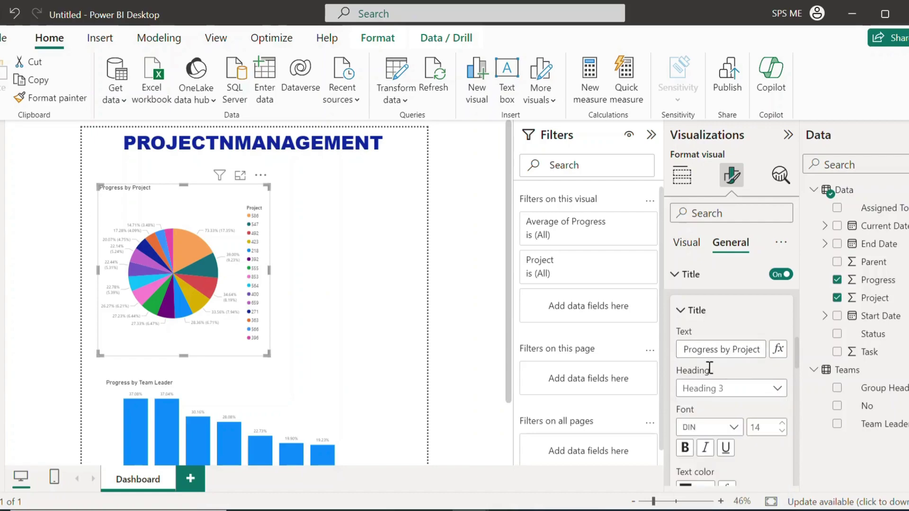
scroll(719, 383, "down", 3)
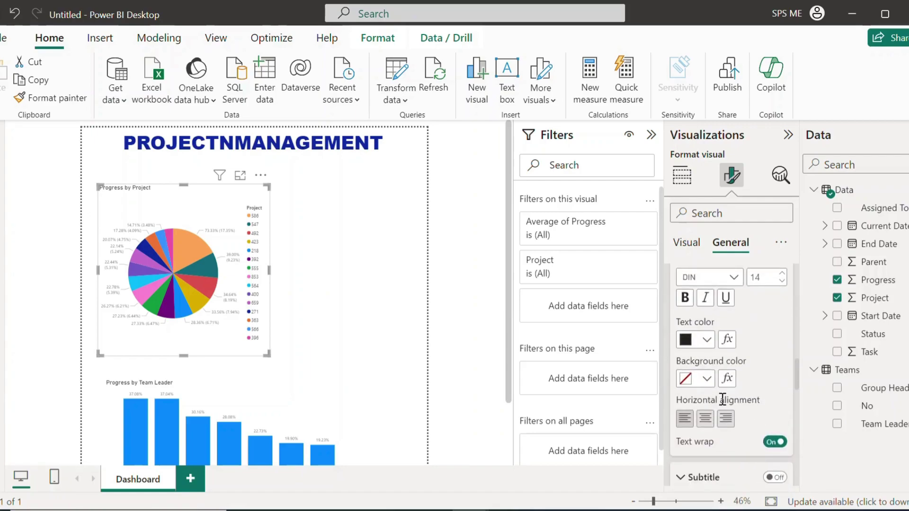
scroll(723, 399, "down", 3)
scroll(723, 399, "up", 3)
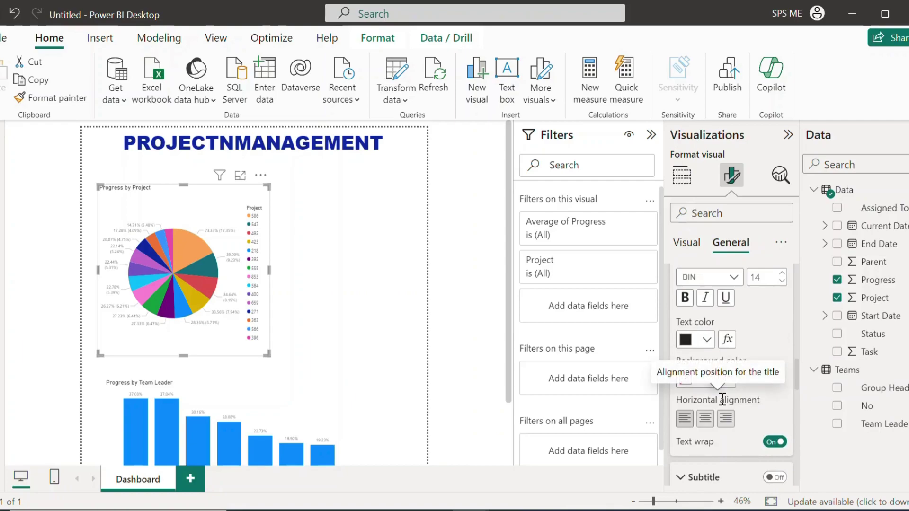
scroll(722, 399, "down", 3)
scroll(722, 398, "up", 2)
scroll(722, 398, "down", 5)
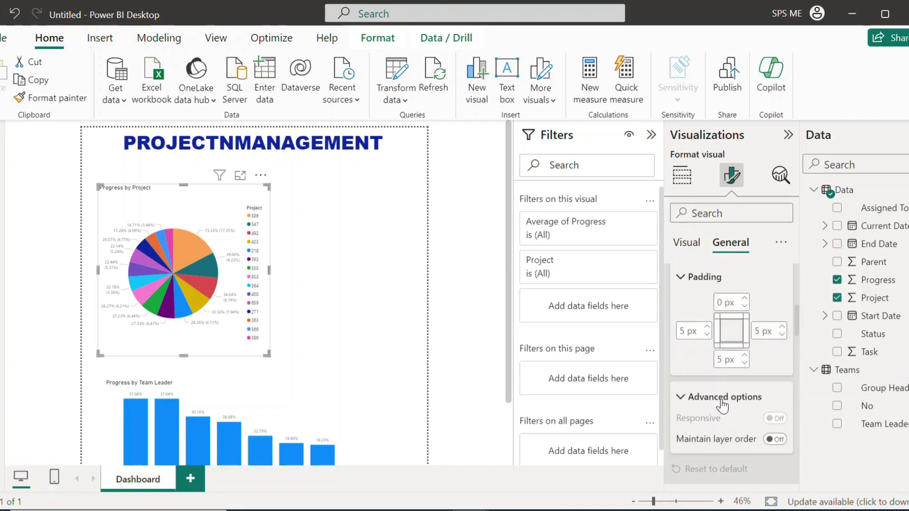
left_click(682, 278)
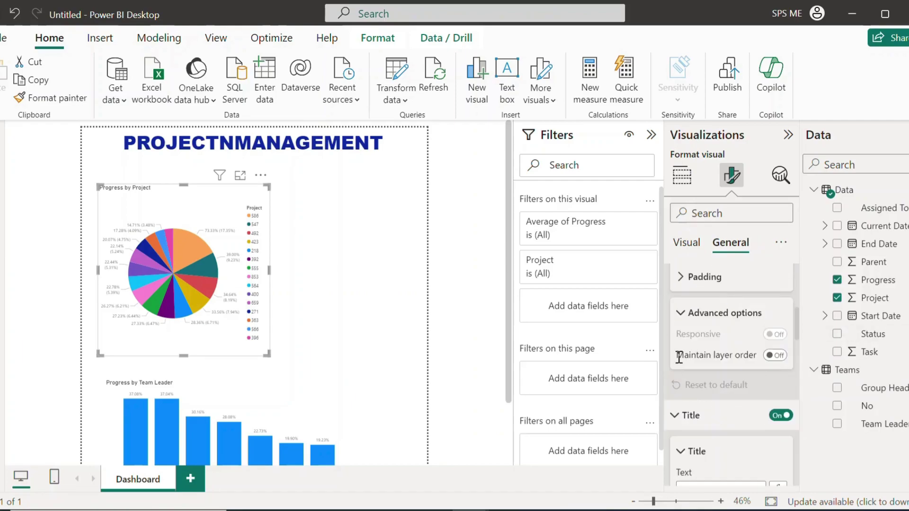
left_click(681, 313)
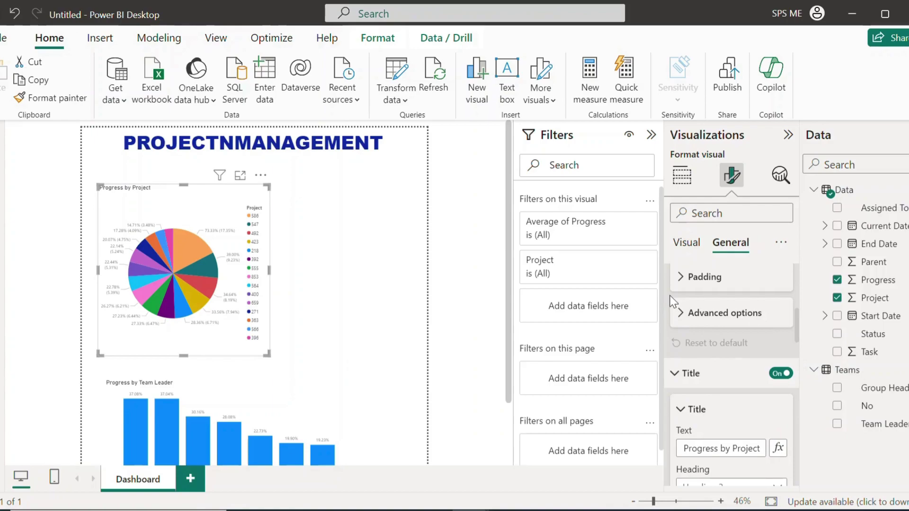
left_click(687, 243)
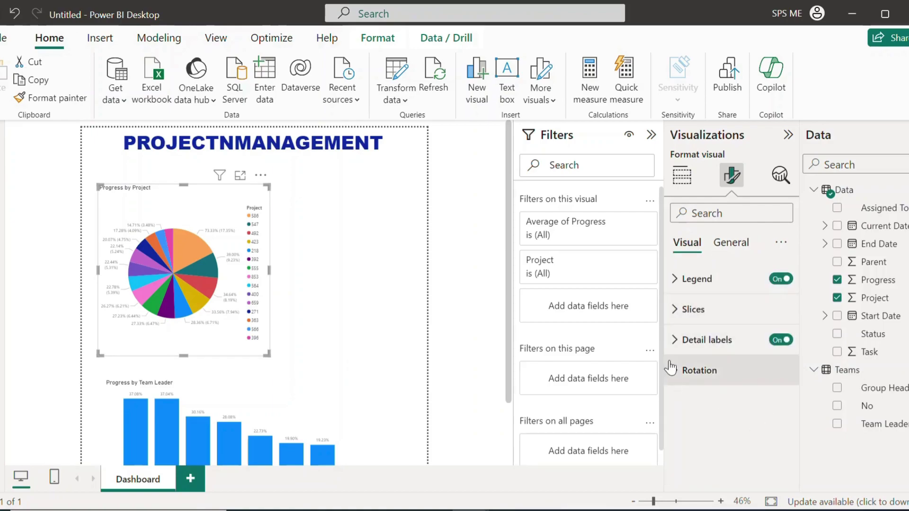
- Toggle the pie legend off and on, then set its position to Center left
left_click(778, 280)
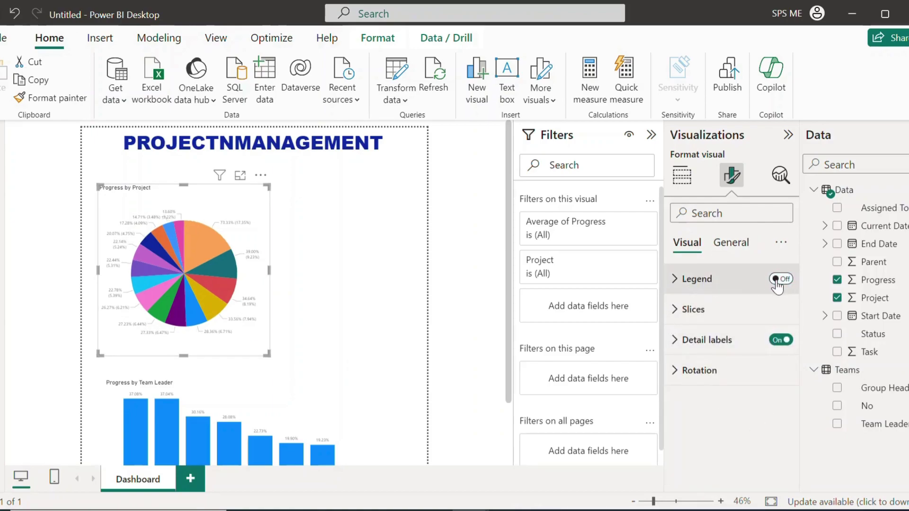
left_click(776, 282)
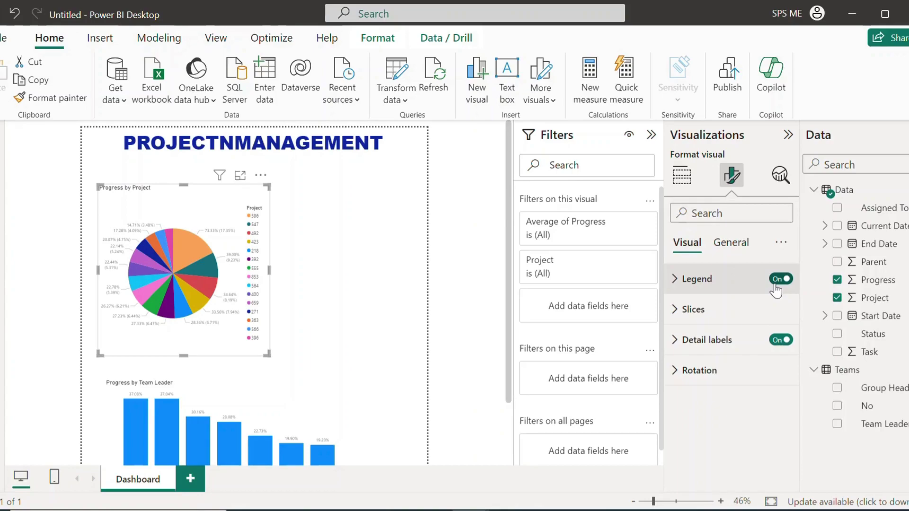
left_click(679, 284)
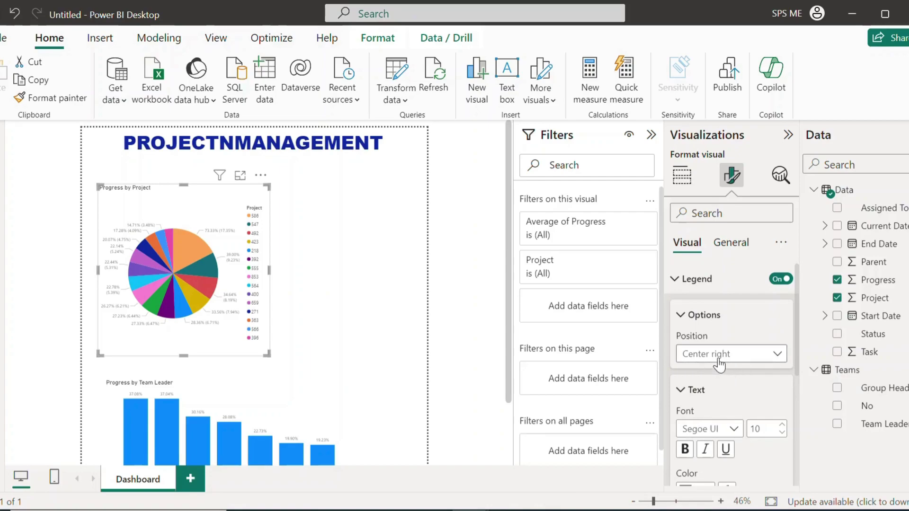
left_click(753, 359)
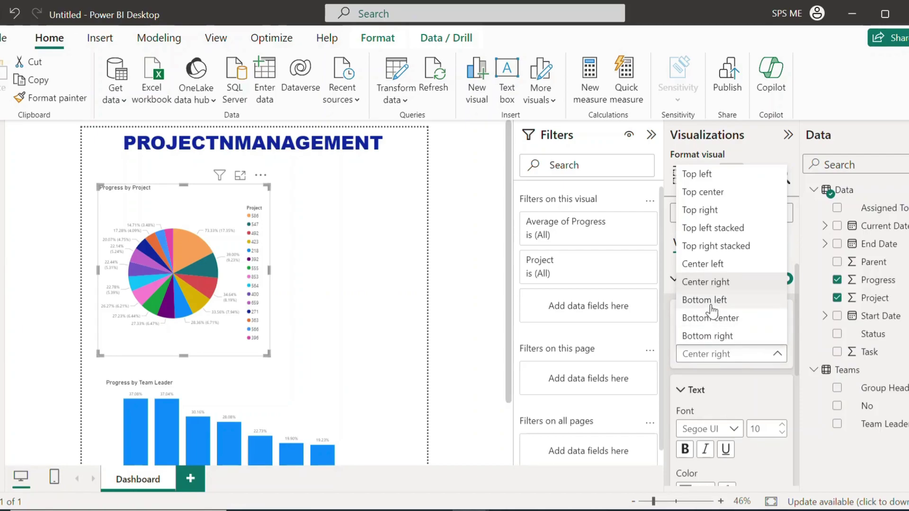
left_click(702, 264)
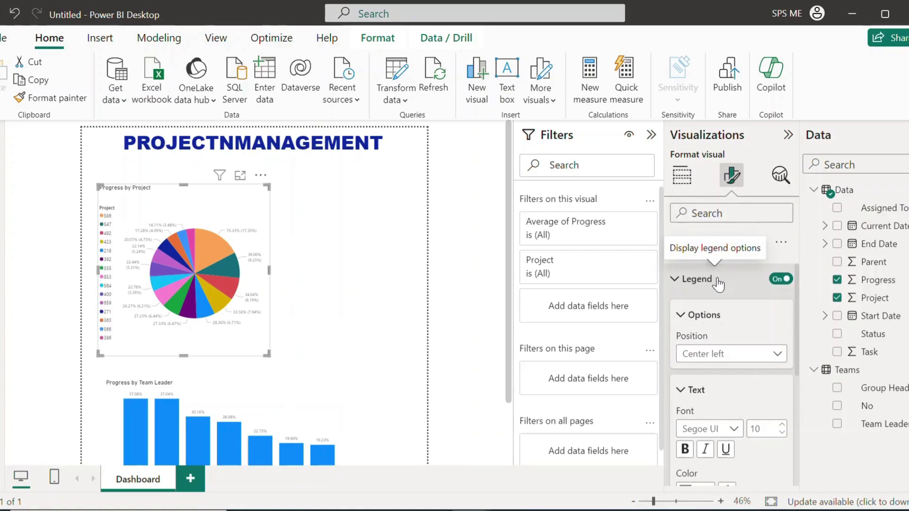
left_click(677, 280)
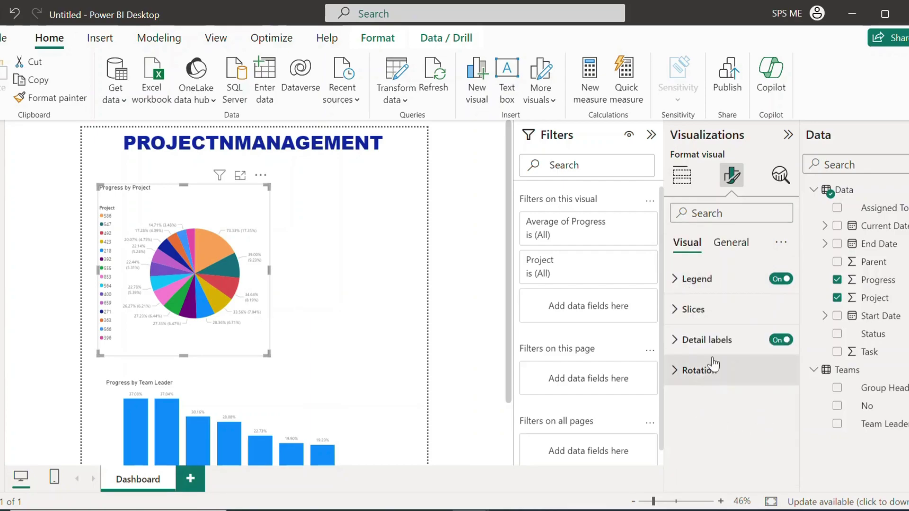
left_click(739, 242)
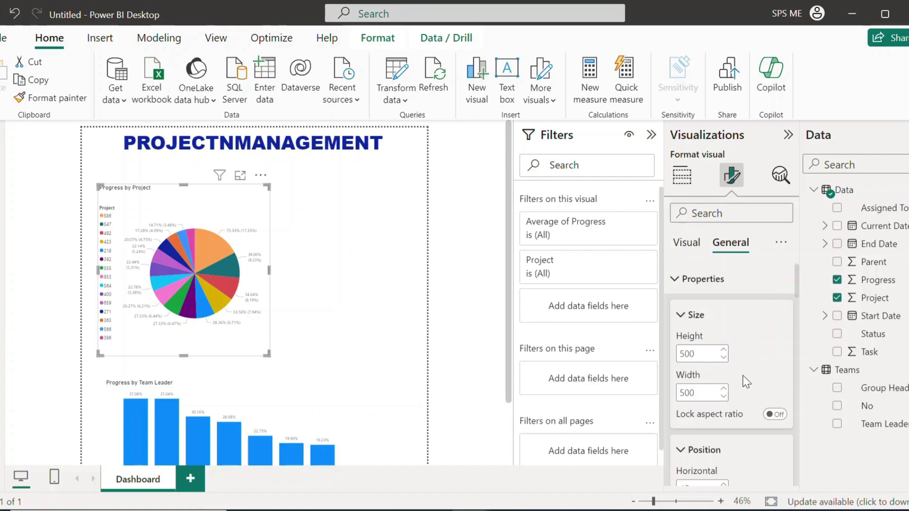
scroll(743, 378, "down", 10)
scroll(729, 338, "up", 10)
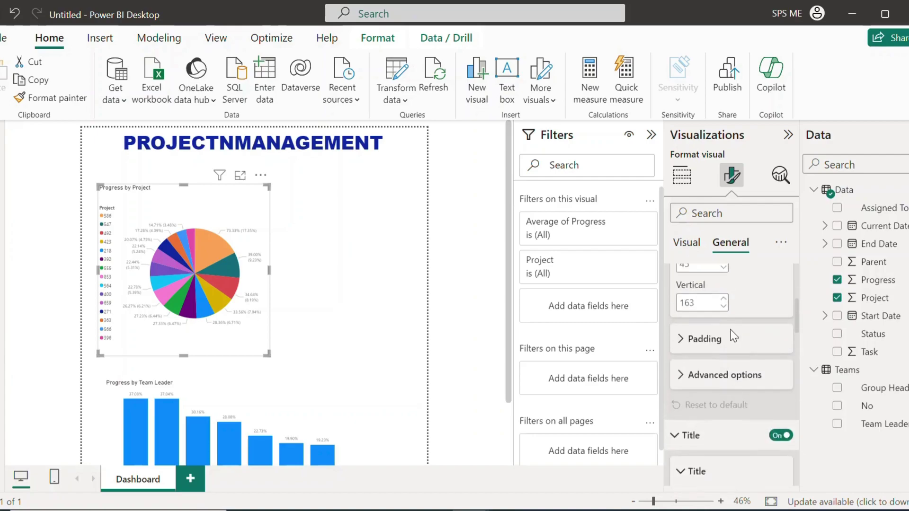
left_click(680, 316)
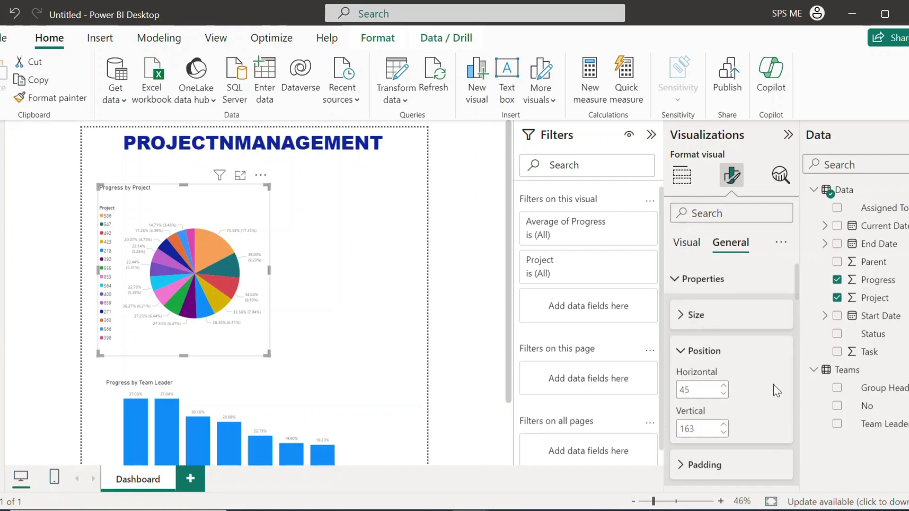
left_click(678, 353)
scroll(756, 397, "down", 3)
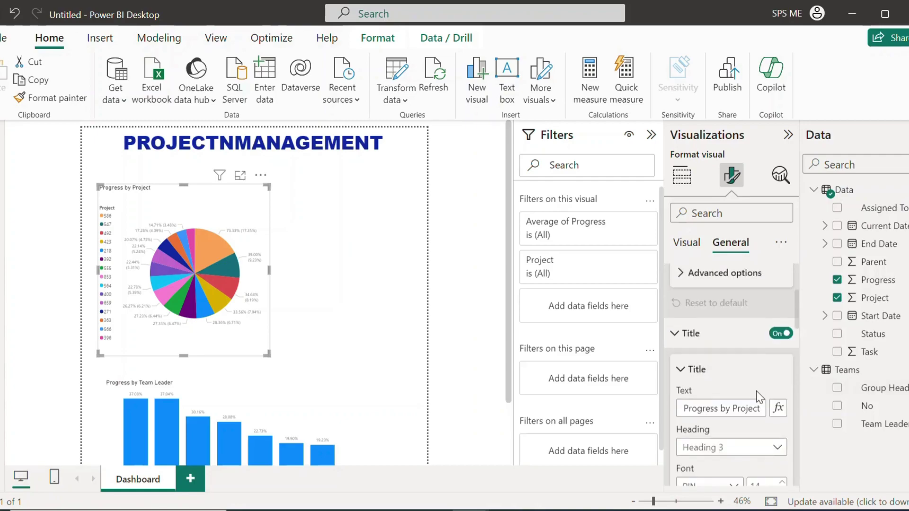
scroll(756, 397, "down", 2)
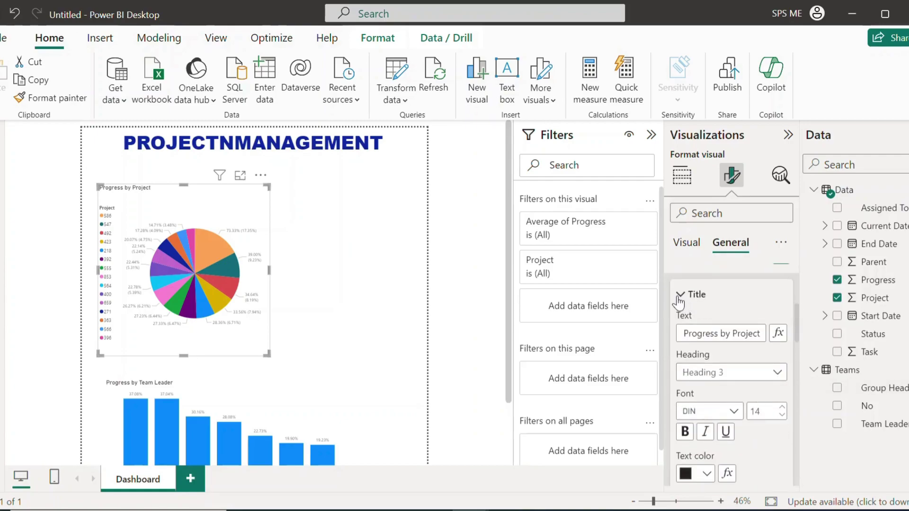
left_click(719, 294)
scroll(754, 398, "down", 3)
scroll(754, 401, "down", 5)
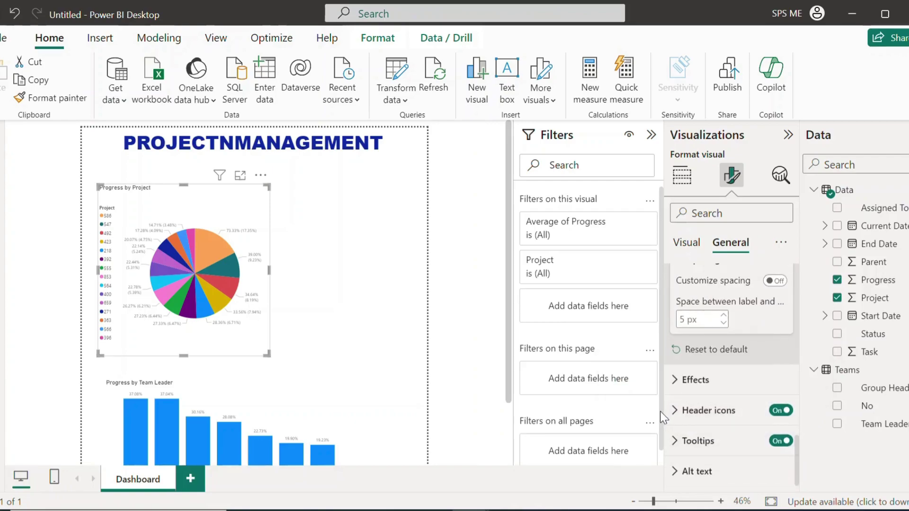
scroll(752, 393, "up", 3)
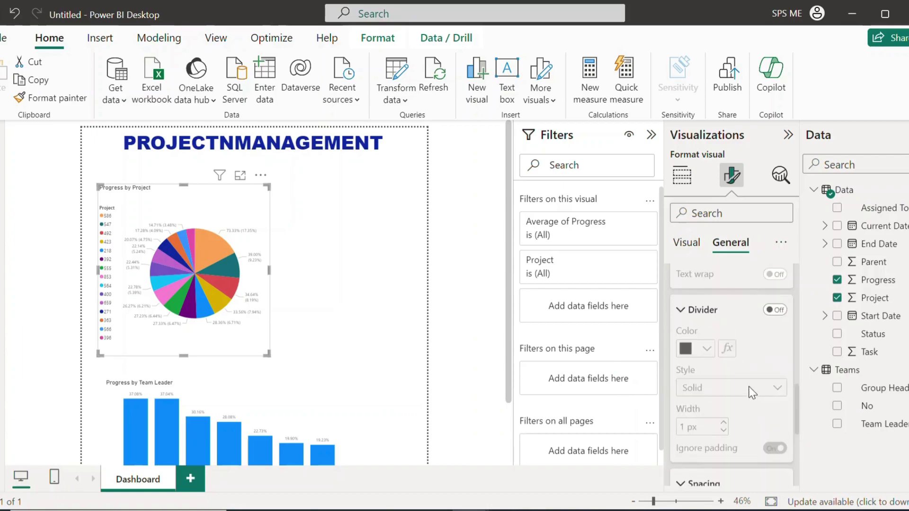
scroll(757, 346, "up", 5)
left_click(686, 242)
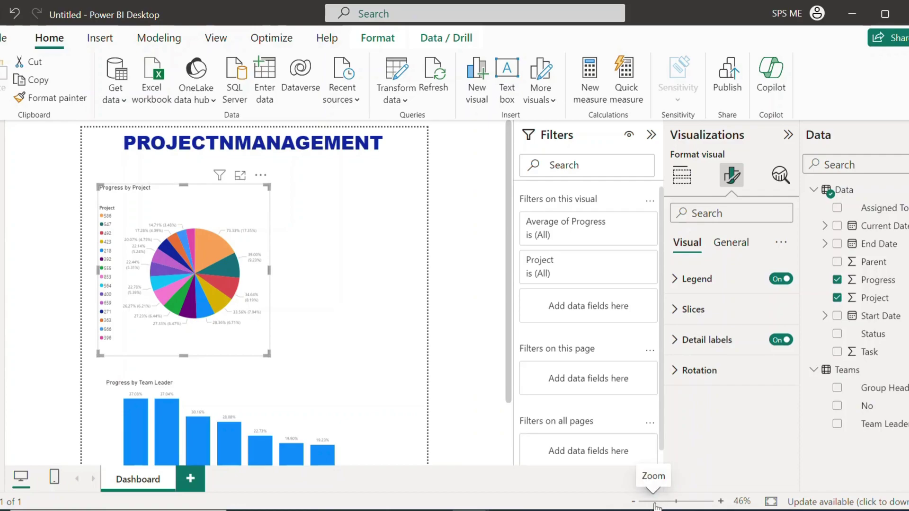
left_click_drag(655, 502, 662, 505)
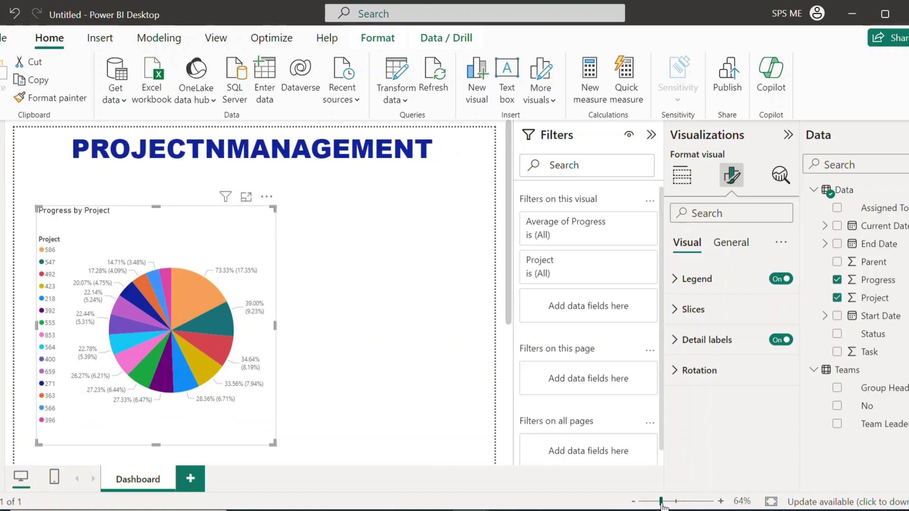
left_click(778, 340)
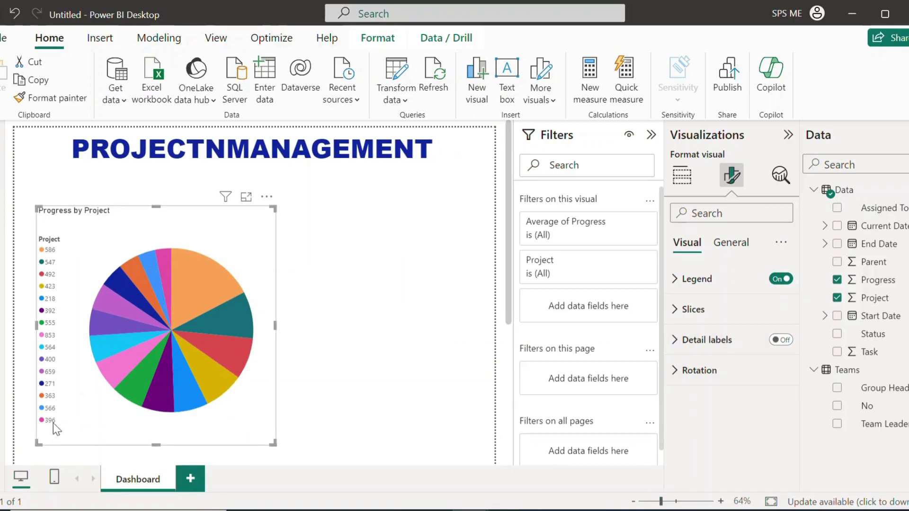
mouse_move(219, 293)
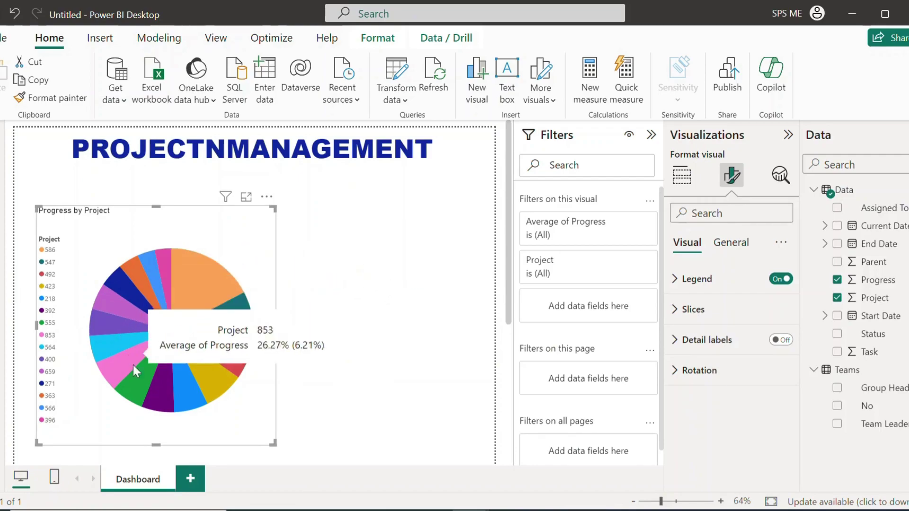
left_click(676, 342)
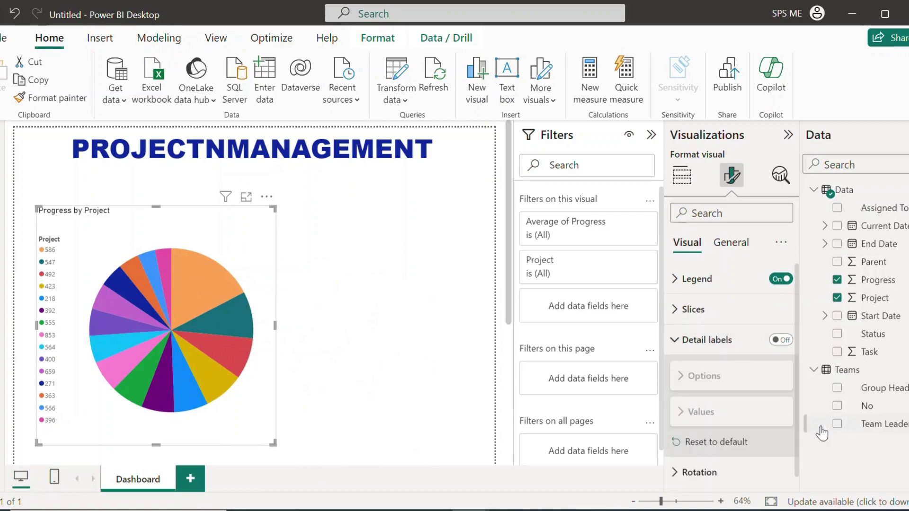
left_click(680, 343)
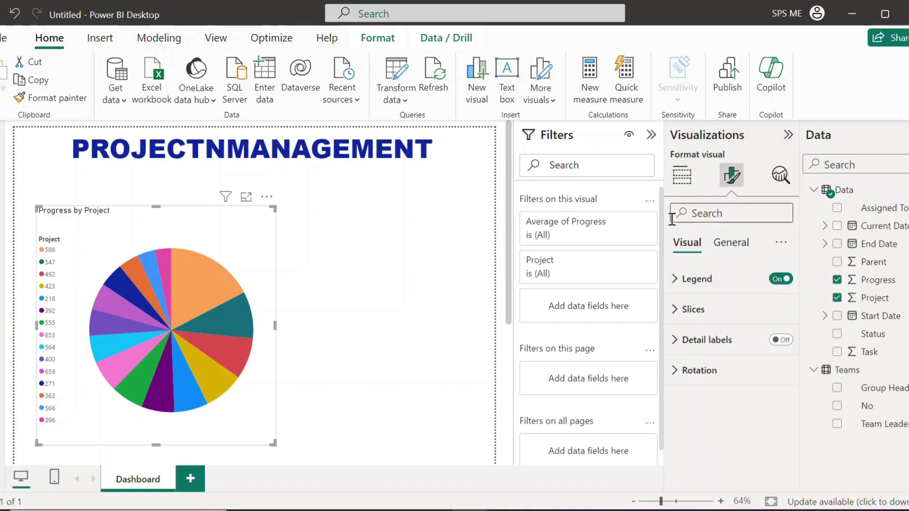
- Switch on the Visual border for the Progress by Project pie chart
left_click(743, 250)
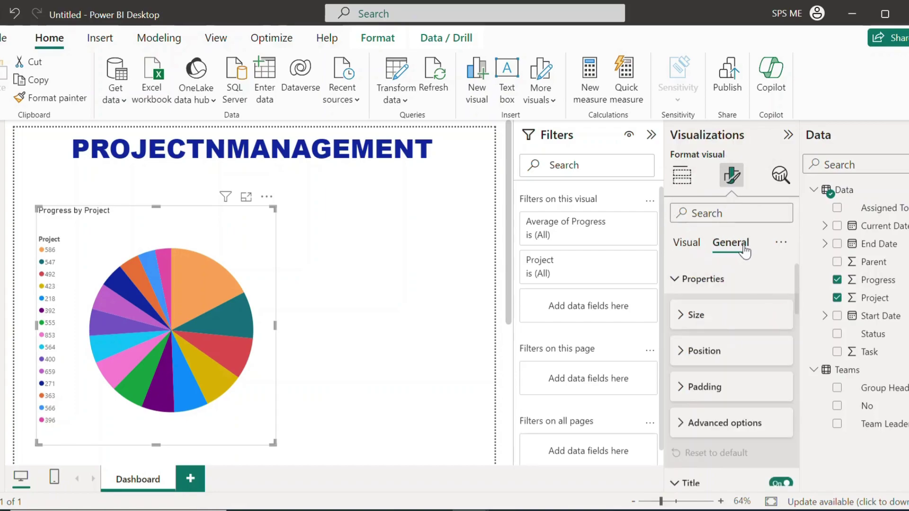
scroll(732, 366, "down", 10)
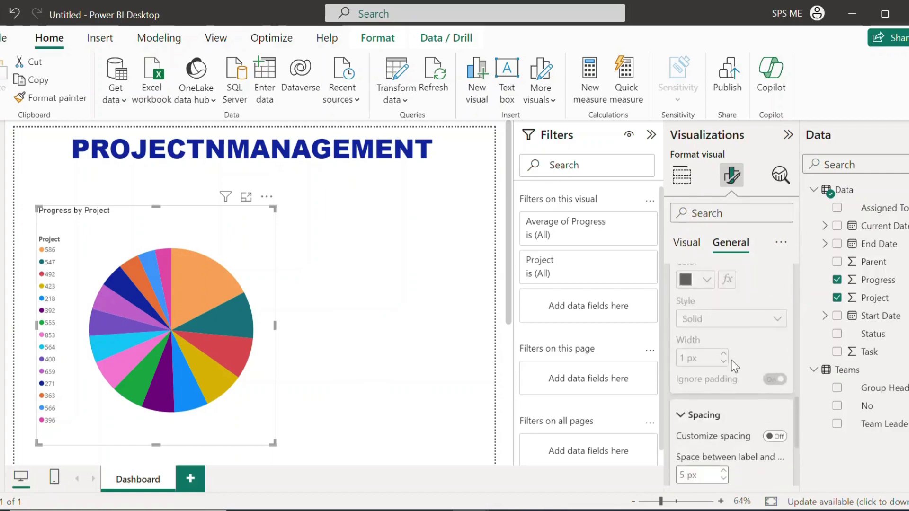
scroll(734, 365, "down", 3)
scroll(737, 322, "up", 12)
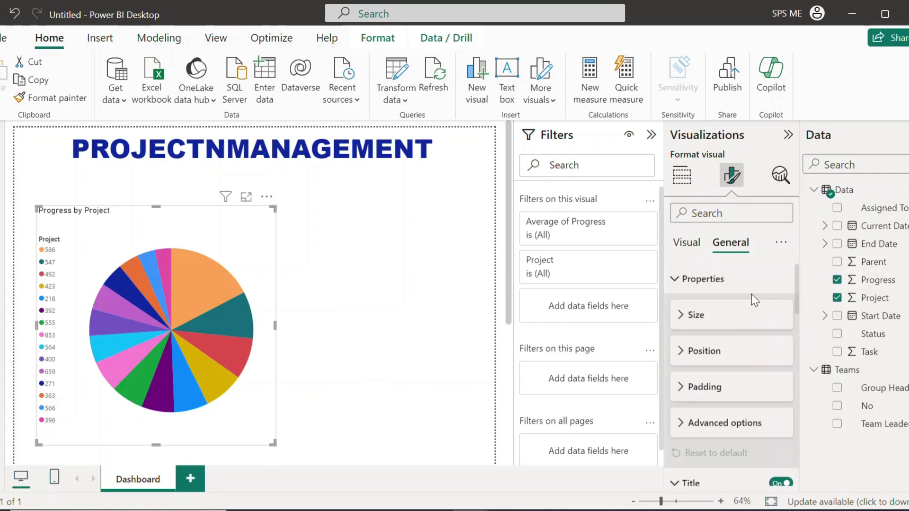
left_click(676, 280)
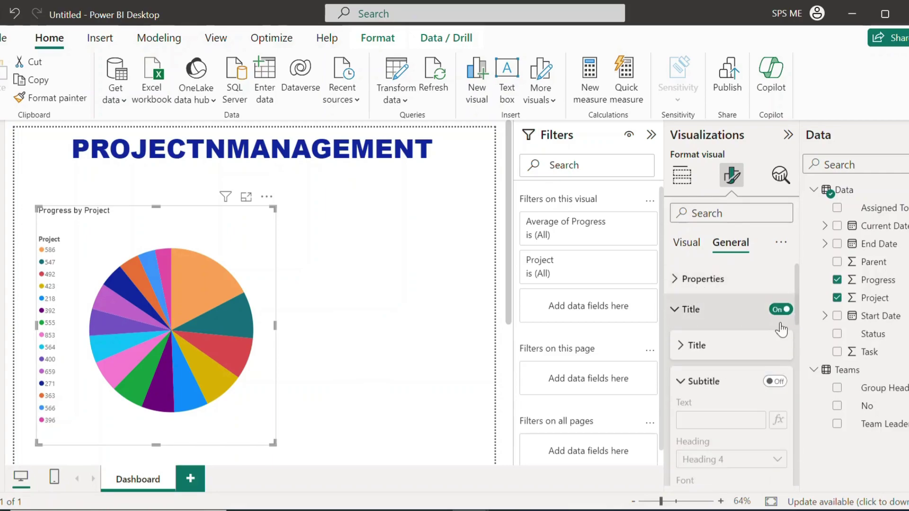
left_click(677, 315)
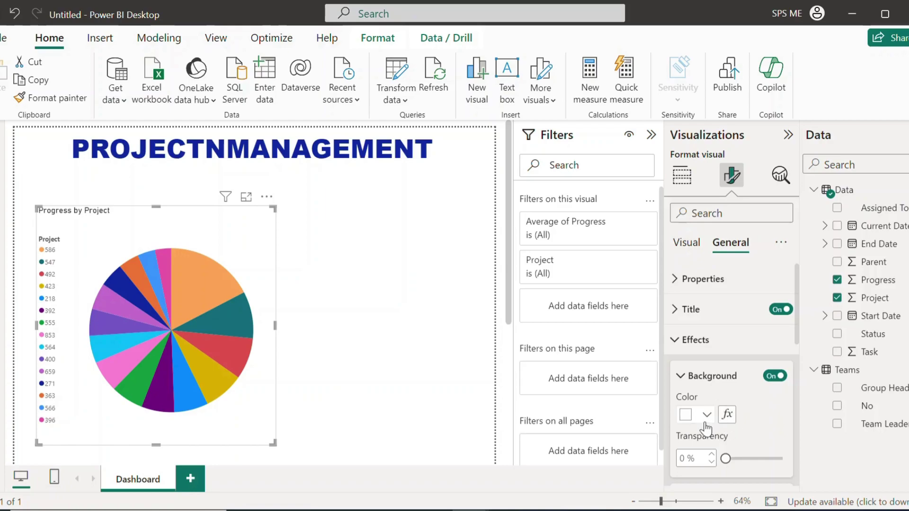
left_click(680, 378)
scroll(724, 402, "down", 3)
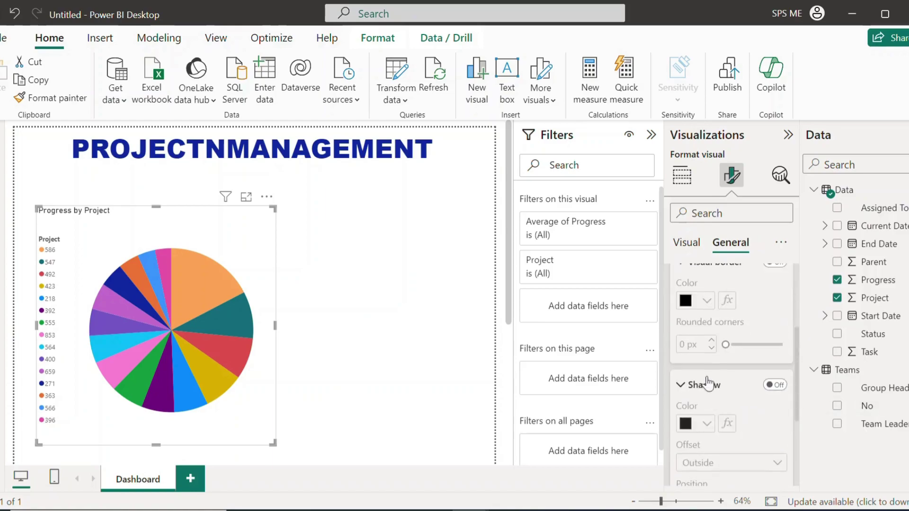
scroll(751, 382, "up", 2)
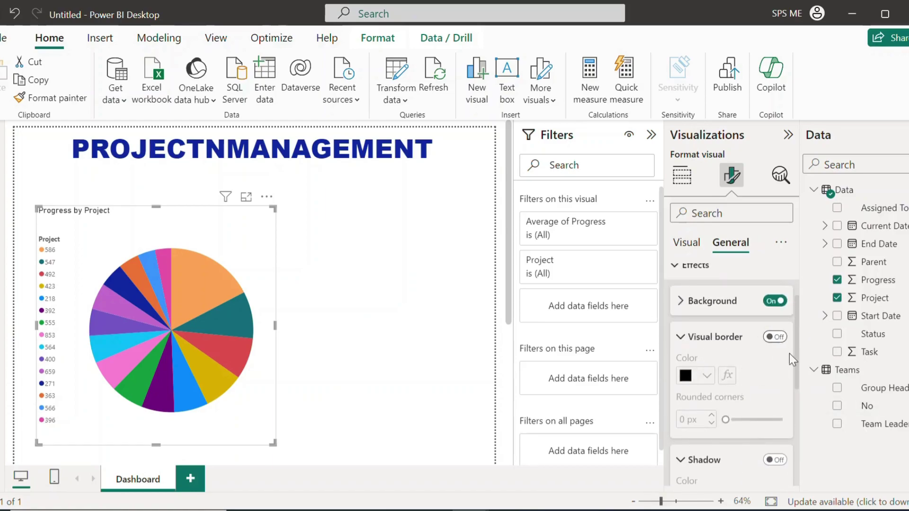
left_click(775, 338)
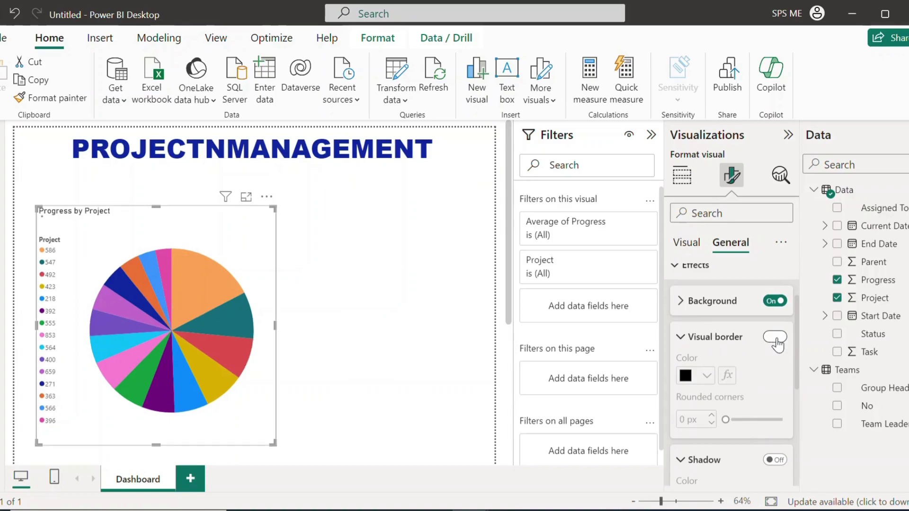
left_click(433, 260)
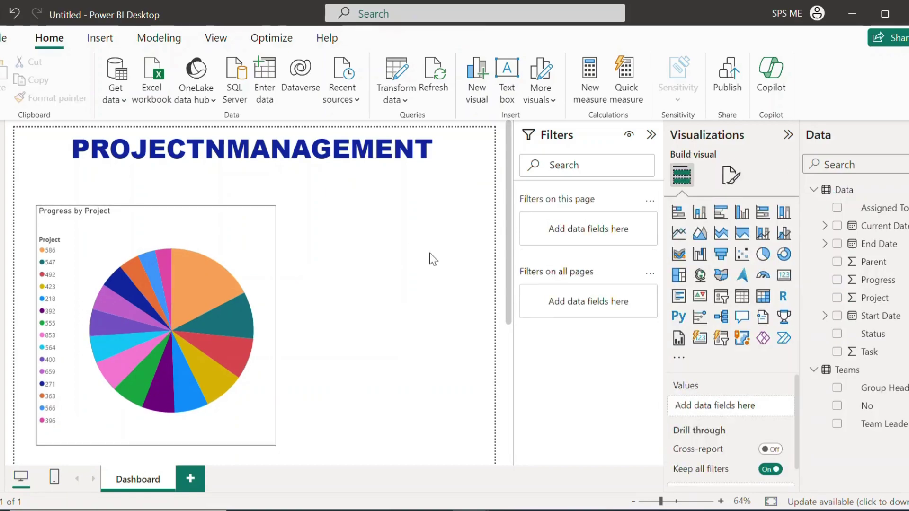
- Open the slice Colors settings of the Progress by Project pie and the 586 colour dropdown
left_click(273, 223)
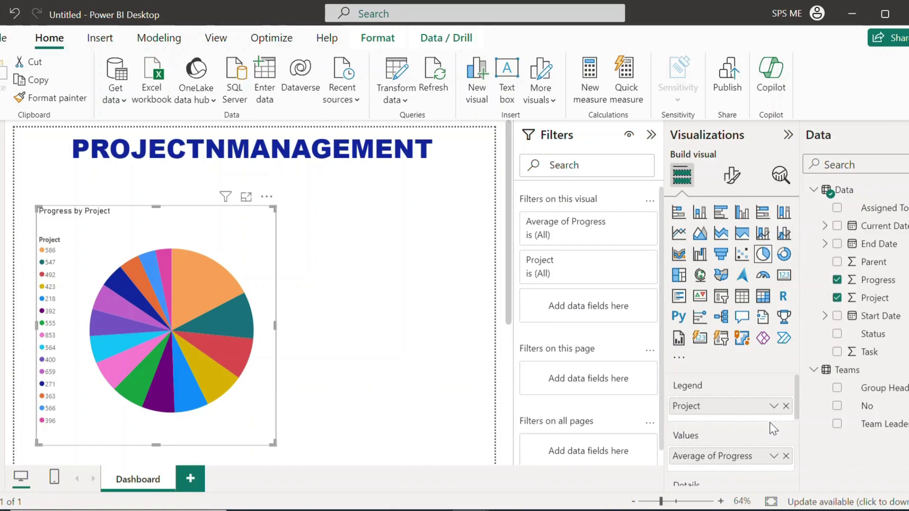
left_click(732, 176)
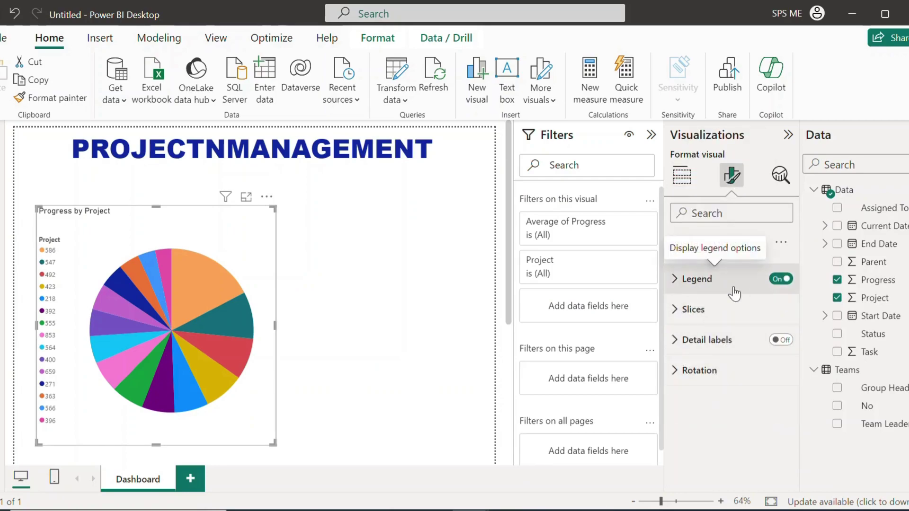
left_click(677, 309)
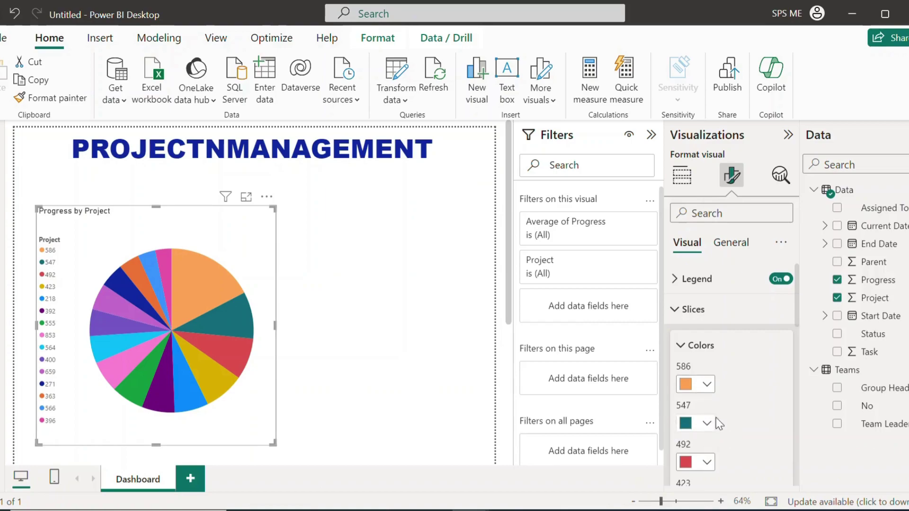
left_click(710, 388)
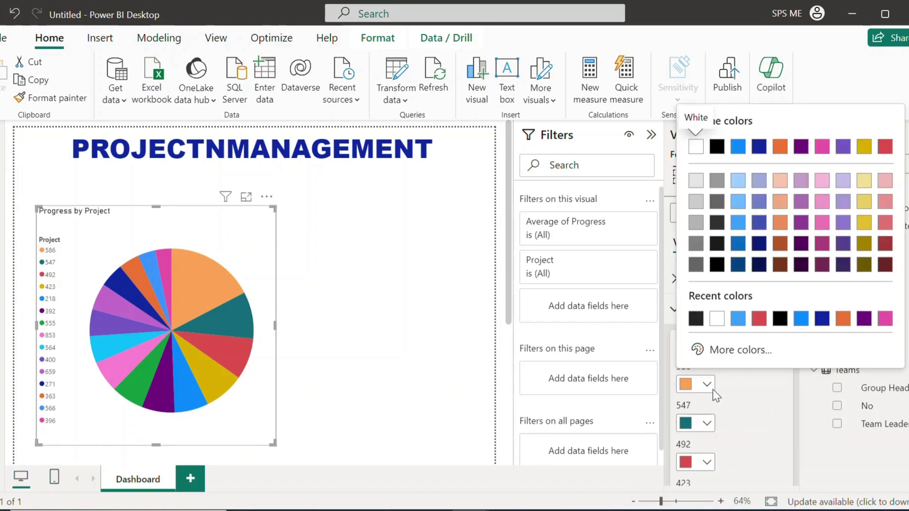
left_click(766, 352)
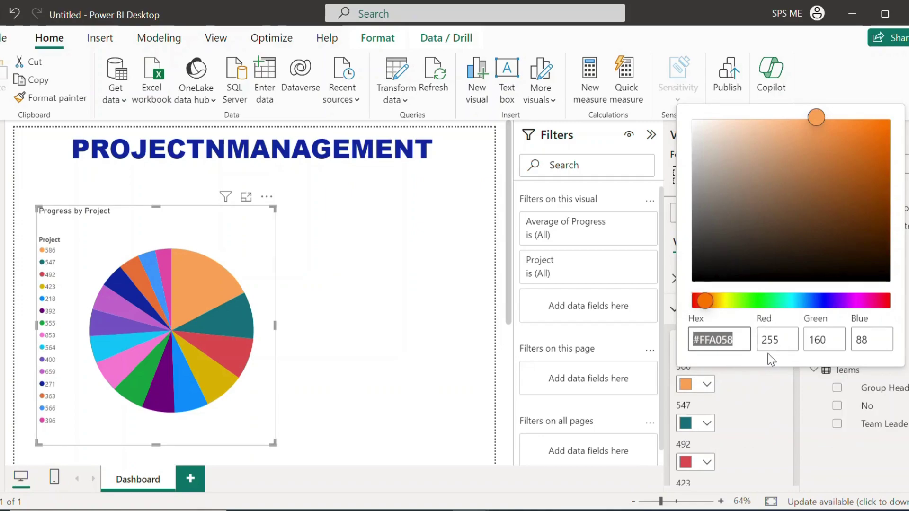
left_click(397, 371)
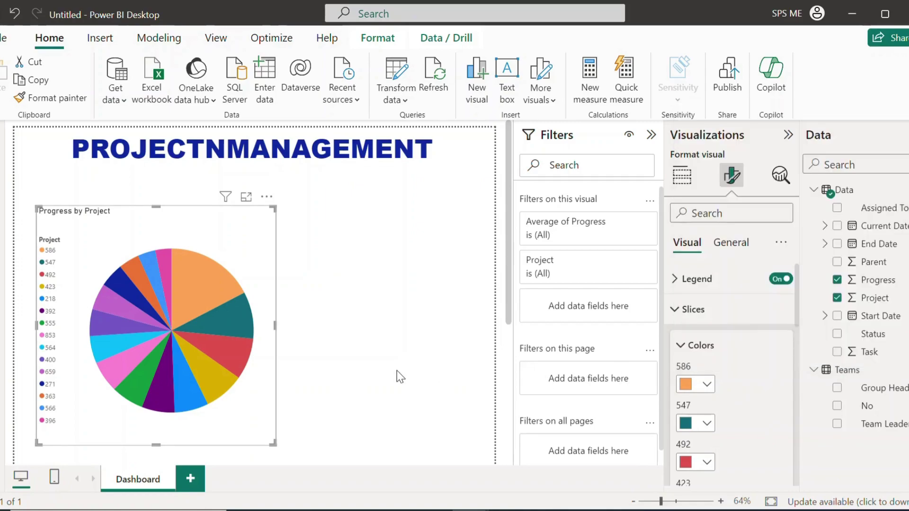
left_click(710, 384)
- Open More colors for slice 586, showing its current hex #FFA058
left_click(735, 356)
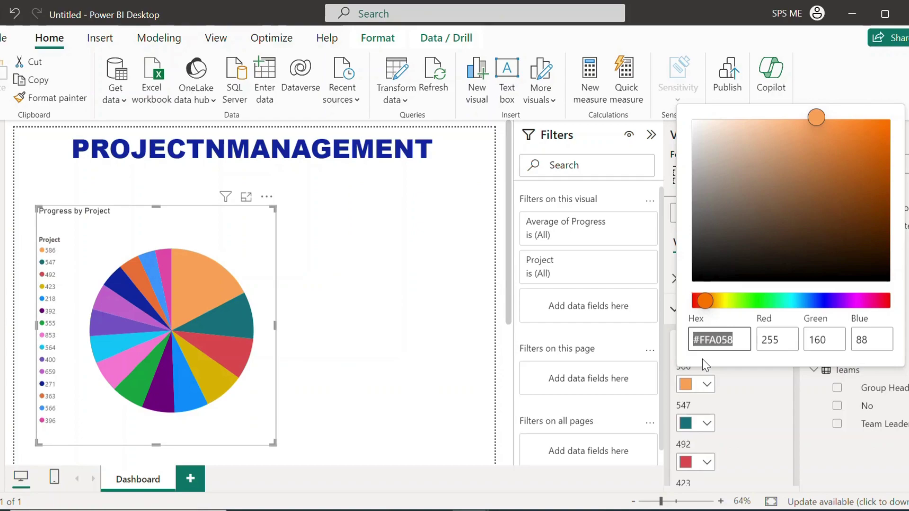
- Close the colour editor, keeping slice 586 at #FFA058, and view the pie's Project and Average of Progress fields
left_click(432, 350)
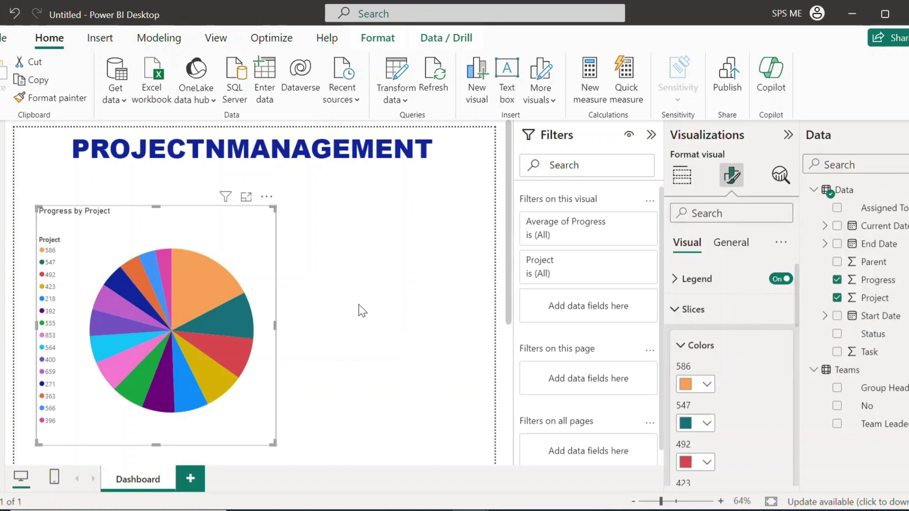
scroll(359, 311, "down", 5)
scroll(338, 310, "up", 5)
scroll(337, 305, "up", 1)
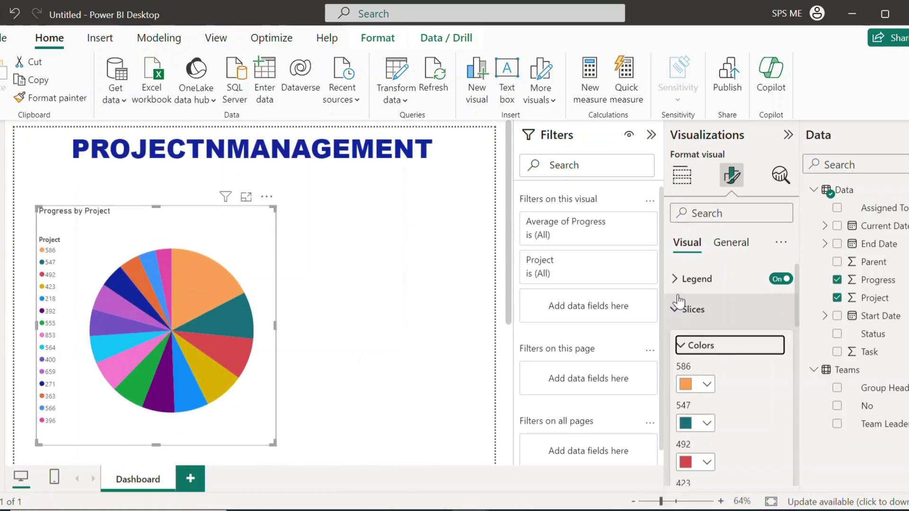
left_click(681, 176)
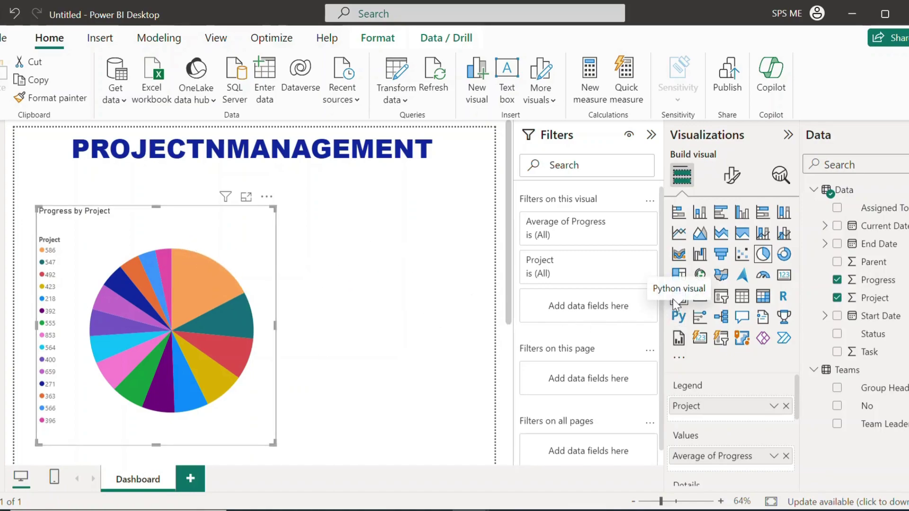
scroll(256, 245, "down", 5)
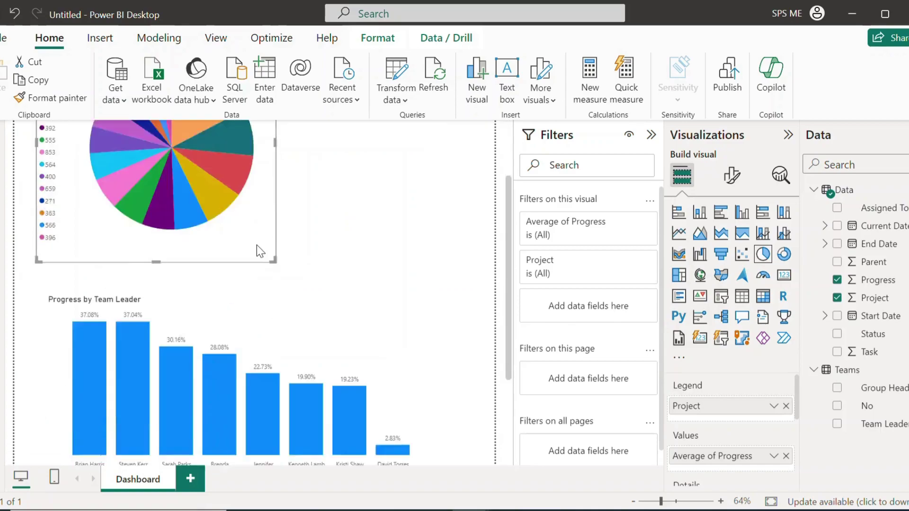
scroll(257, 245, "up", 3)
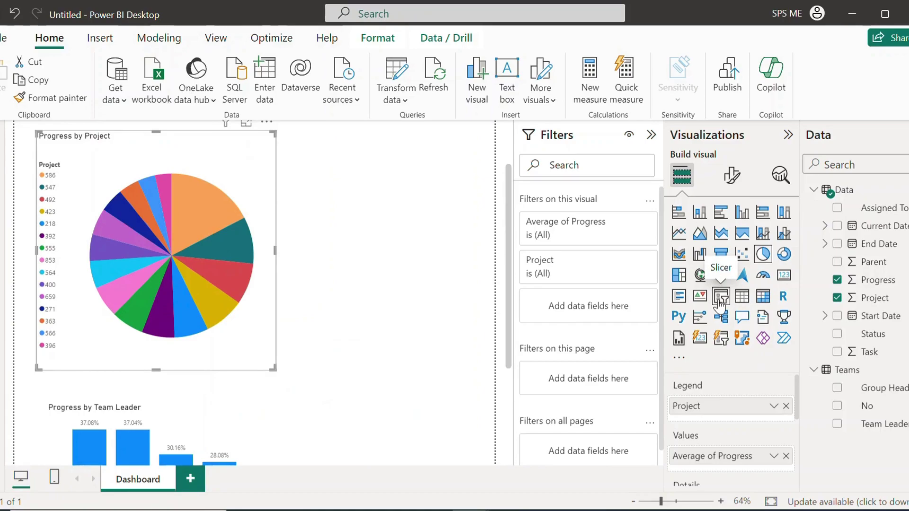
left_click(718, 300)
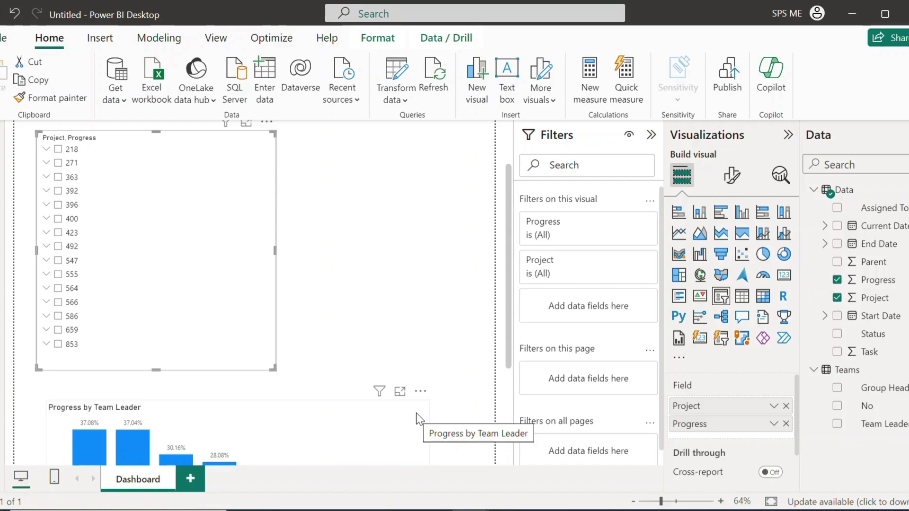
left_click(14, 18)
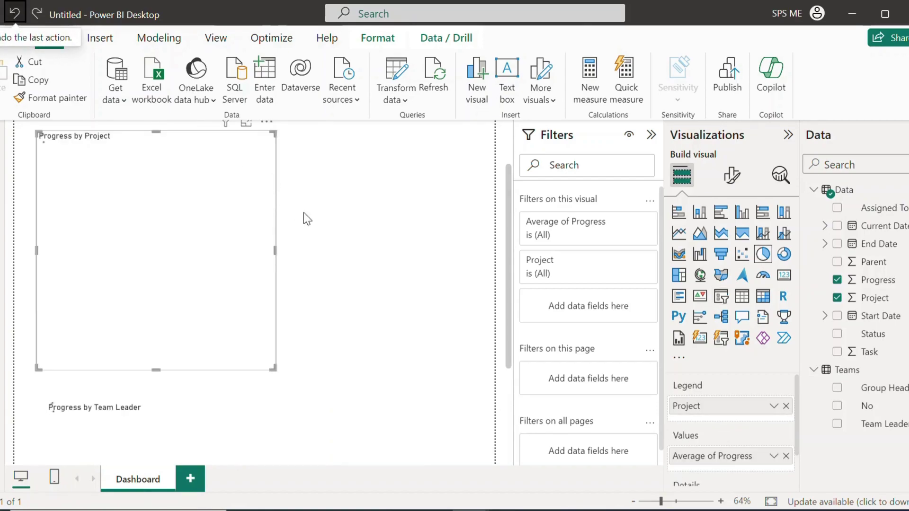
- Add a new slicer beside the pie chart filled with the Status field
left_click(415, 211)
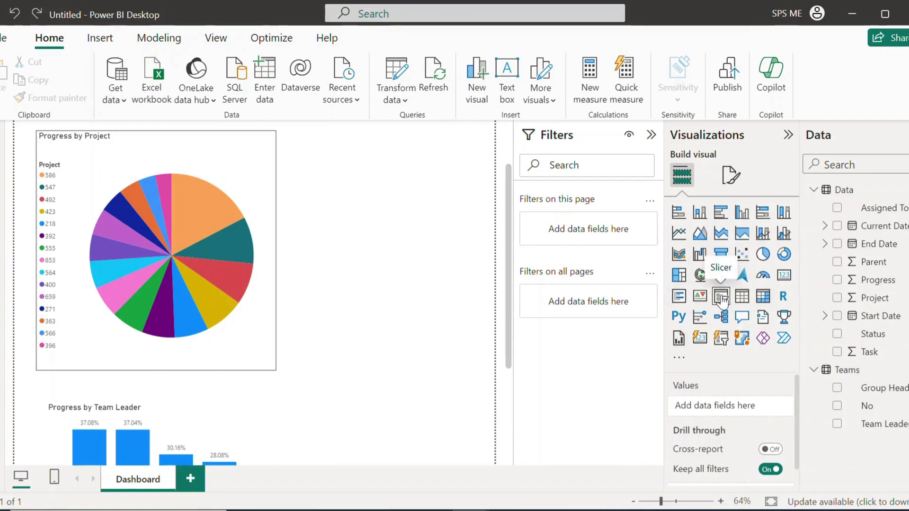
left_click(721, 296)
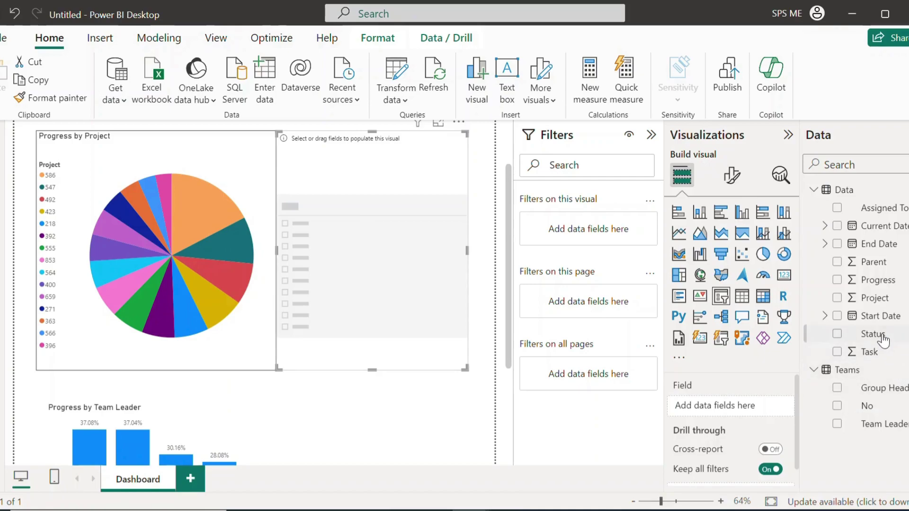
left_click_drag(882, 339, 742, 408)
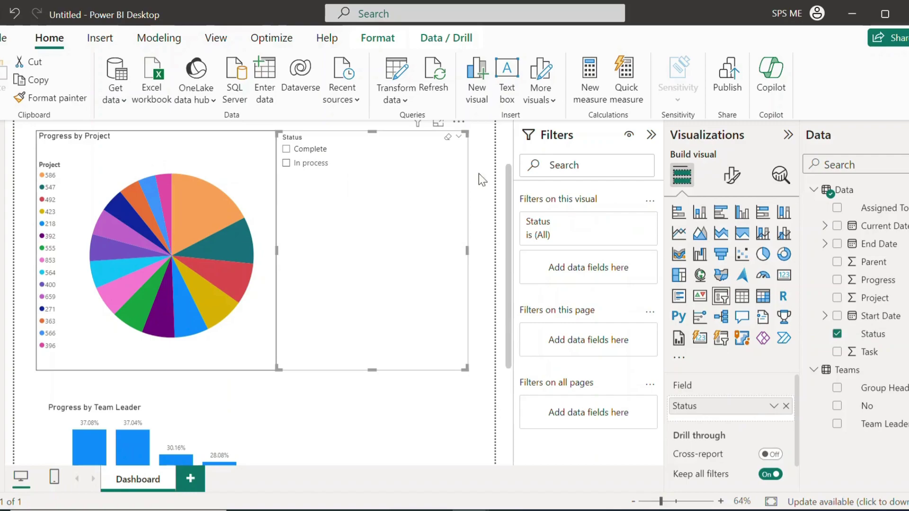
- Bring up the Status slicer's General size and position format settings
left_click(739, 187)
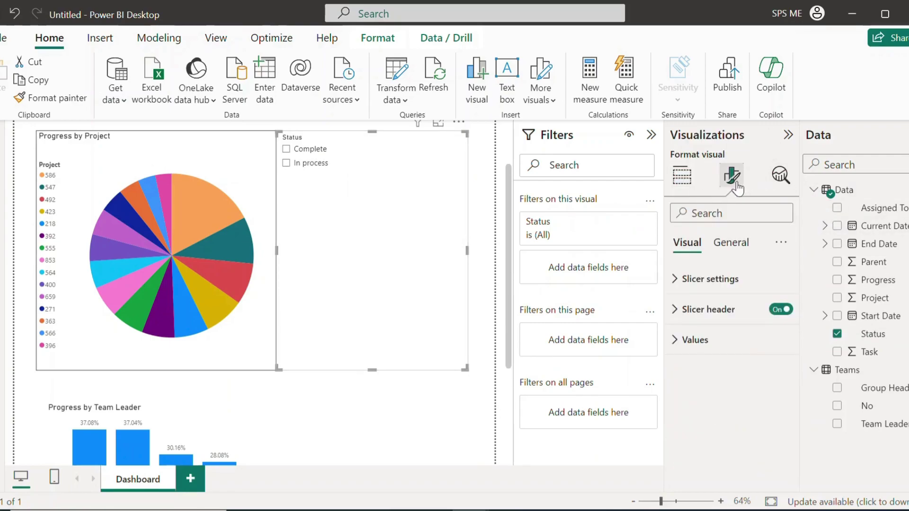
left_click(728, 242)
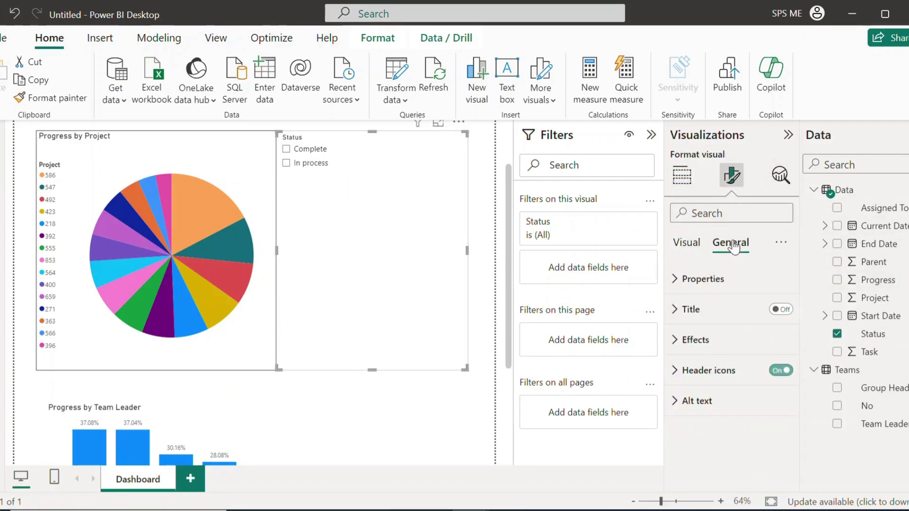
left_click(682, 282)
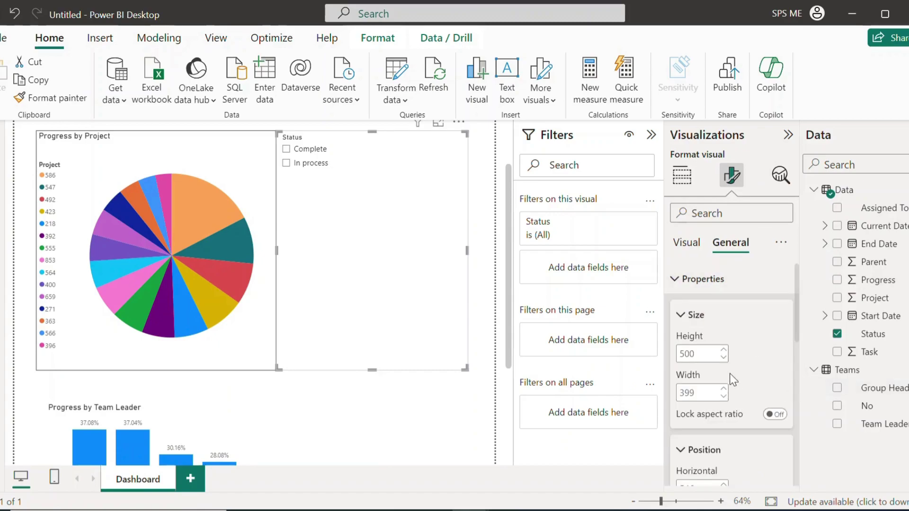
- Resize the Status slicer to height 100 and width 250, then move it right of the pie
left_click_drag(706, 356, 674, 355)
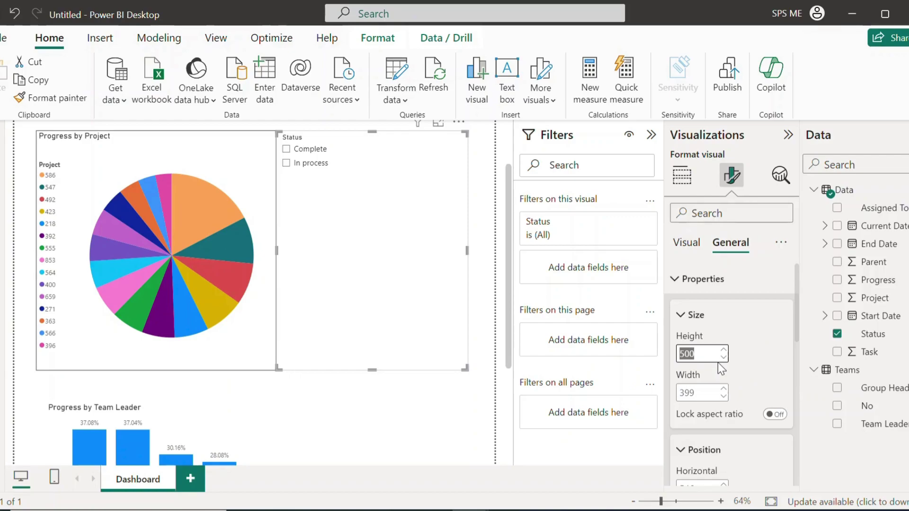
type("100")
left_click(700, 392)
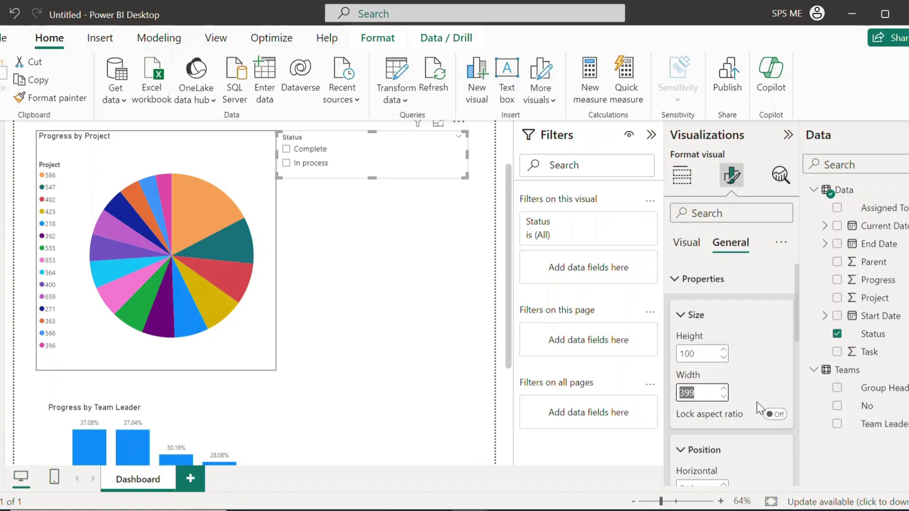
type("250")
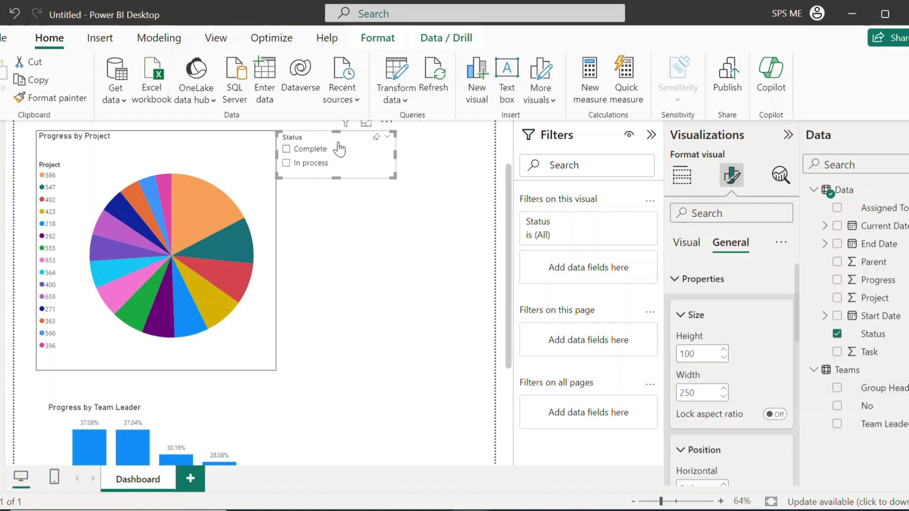
left_click_drag(338, 149, 387, 147)
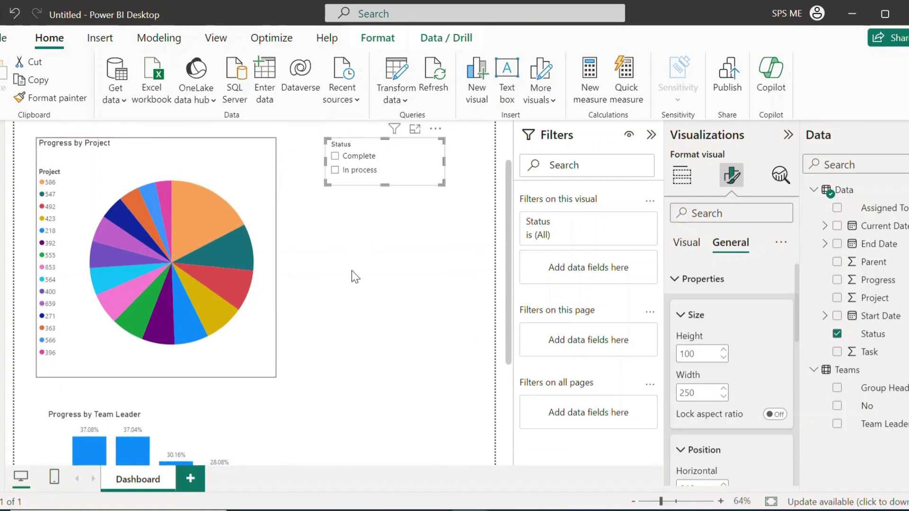
- Test the Status slicer with Complete, then In process, clear it, and show the Visual format settings
left_click(335, 157)
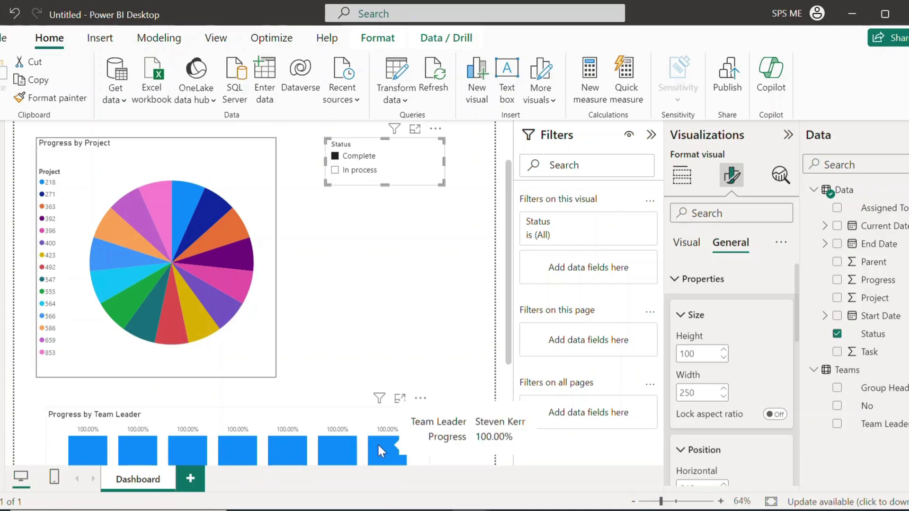
left_click(343, 171)
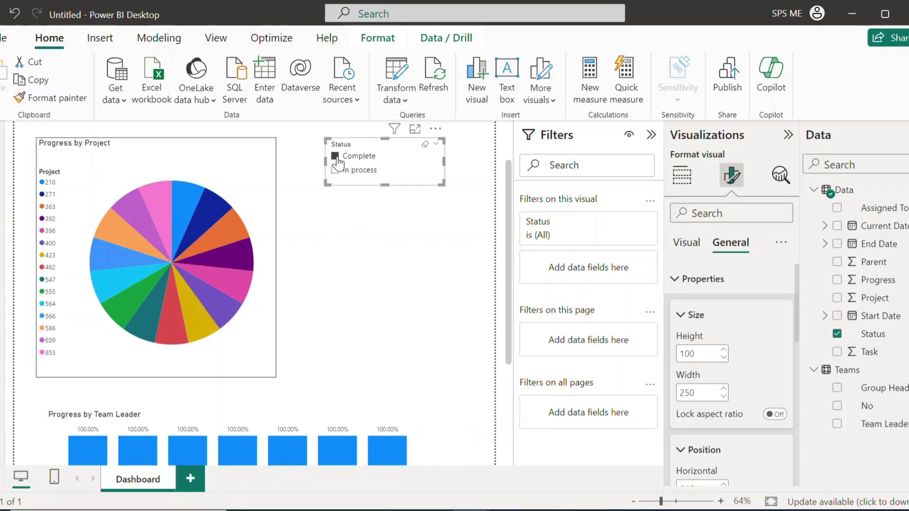
left_click(336, 171)
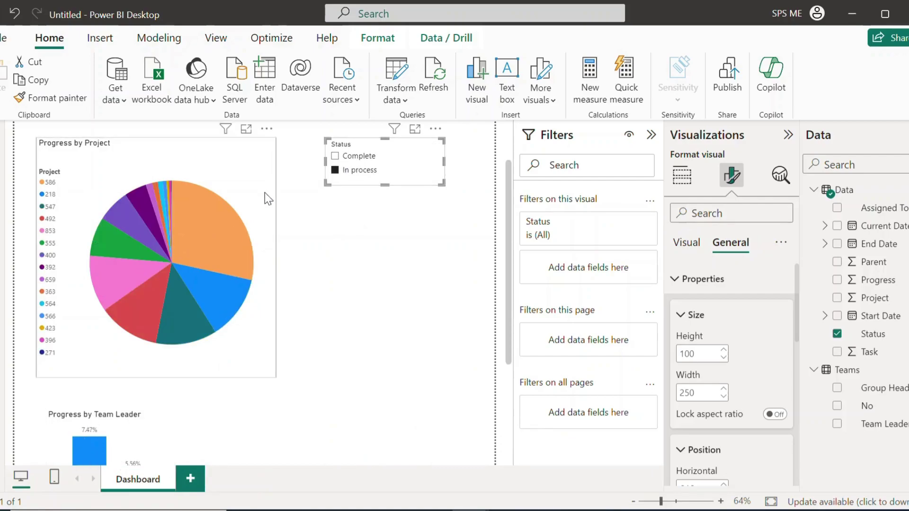
left_click(336, 171)
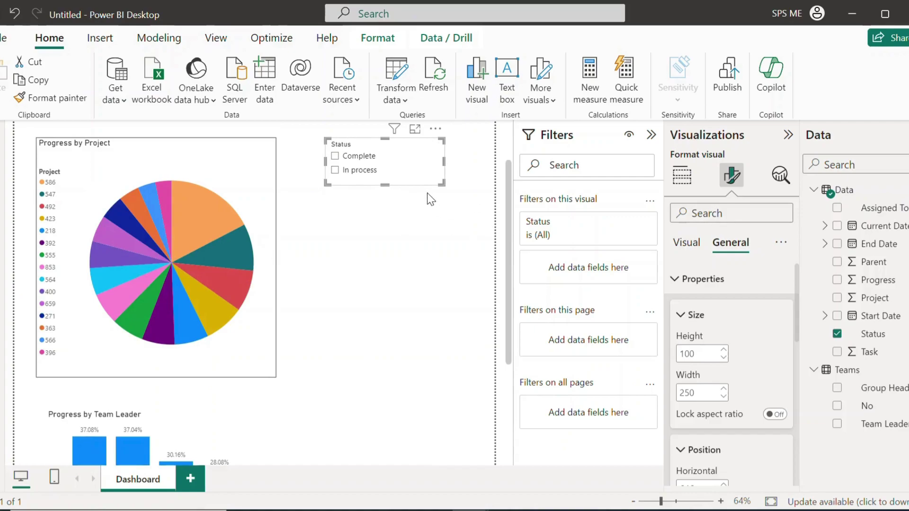
left_click(686, 243)
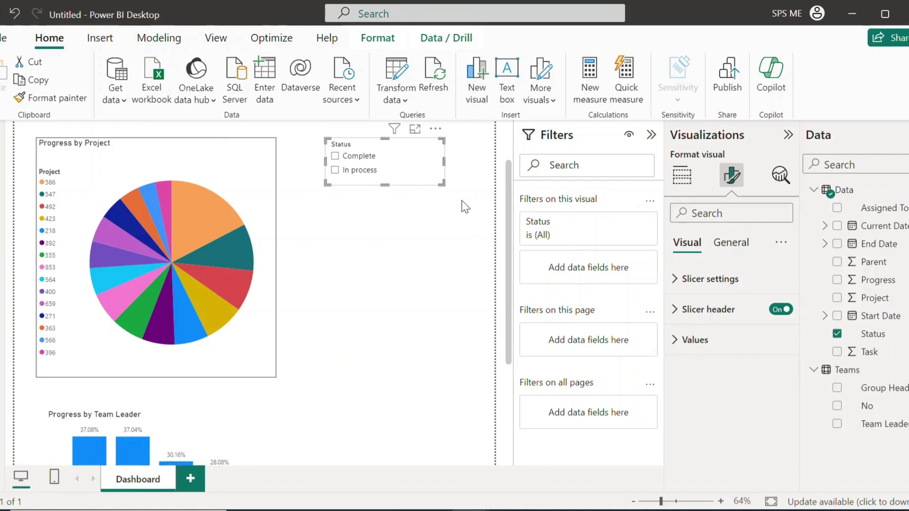
- Set the Status slicer style to Tile after trying Dropdown, and turn on Show Select all
left_click(705, 286)
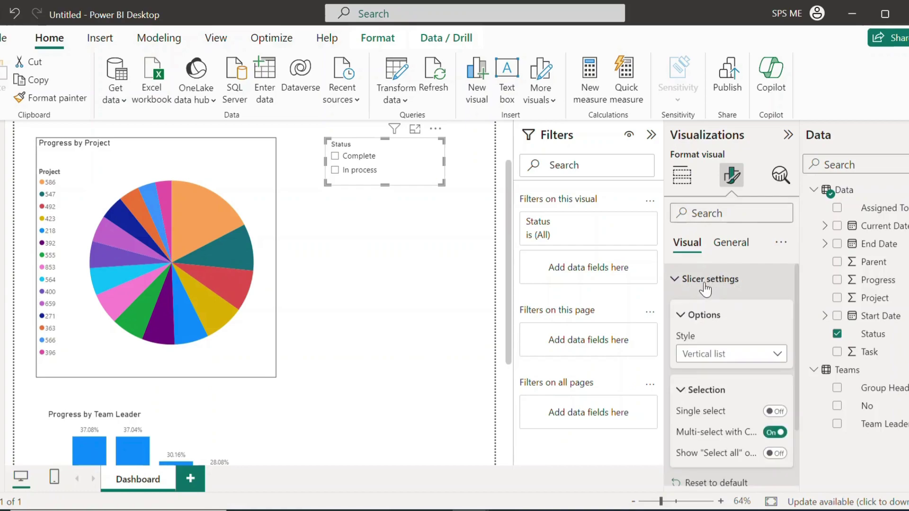
left_click(733, 362)
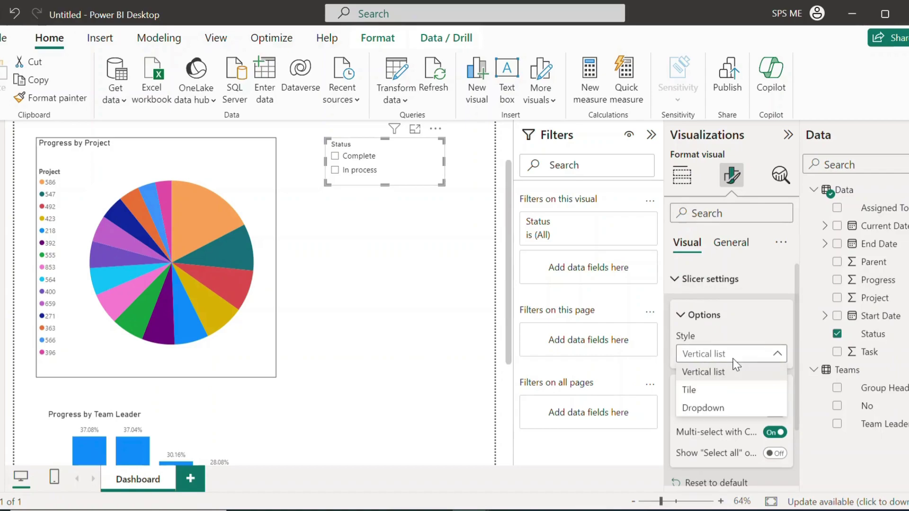
left_click(692, 393)
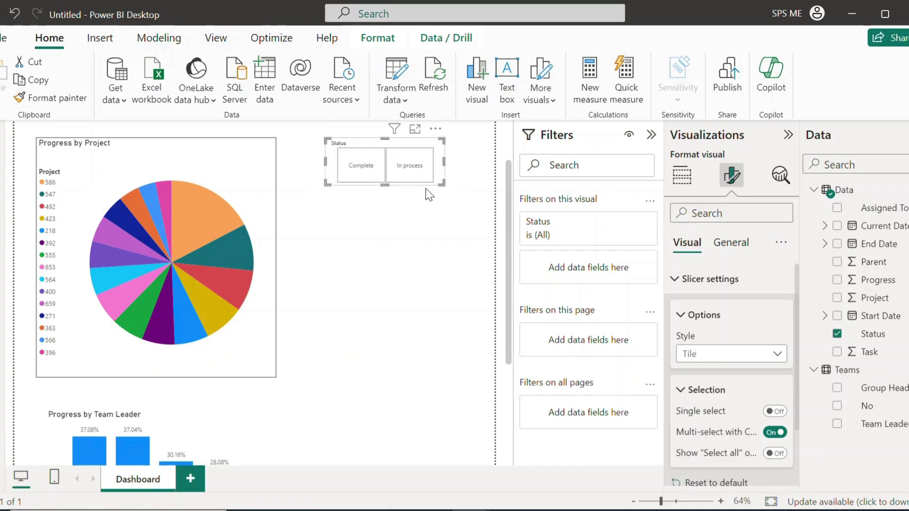
left_click(698, 355)
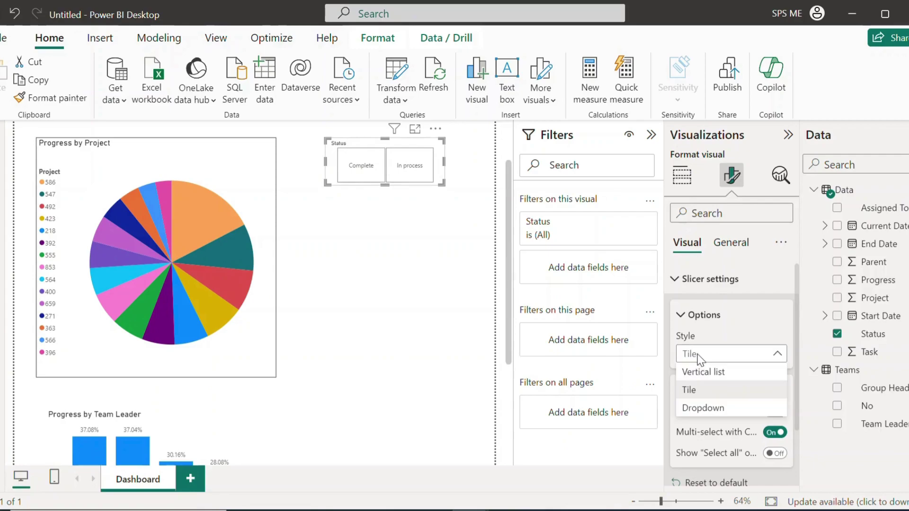
left_click(690, 409)
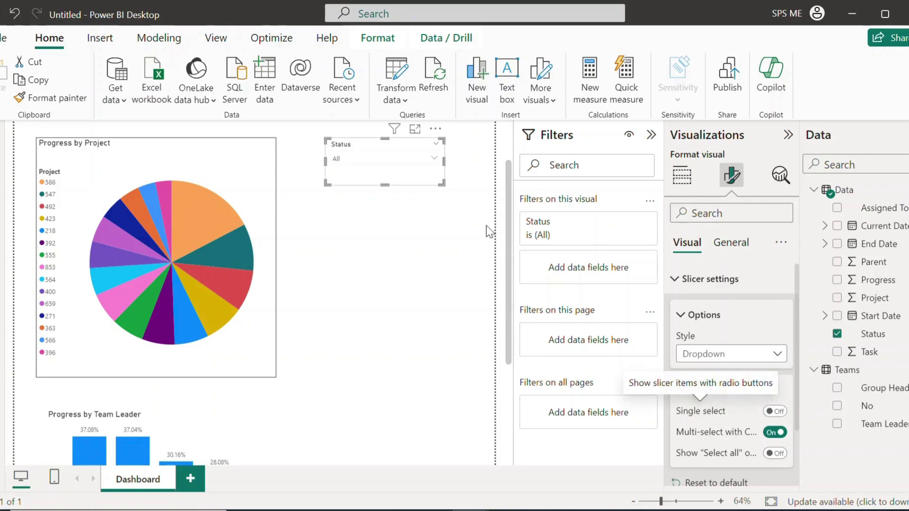
left_click(435, 159)
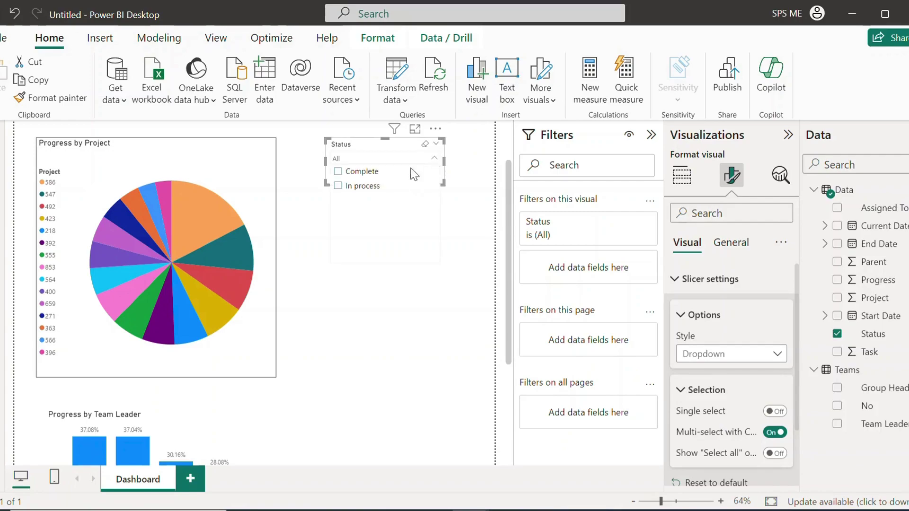
left_click(433, 161)
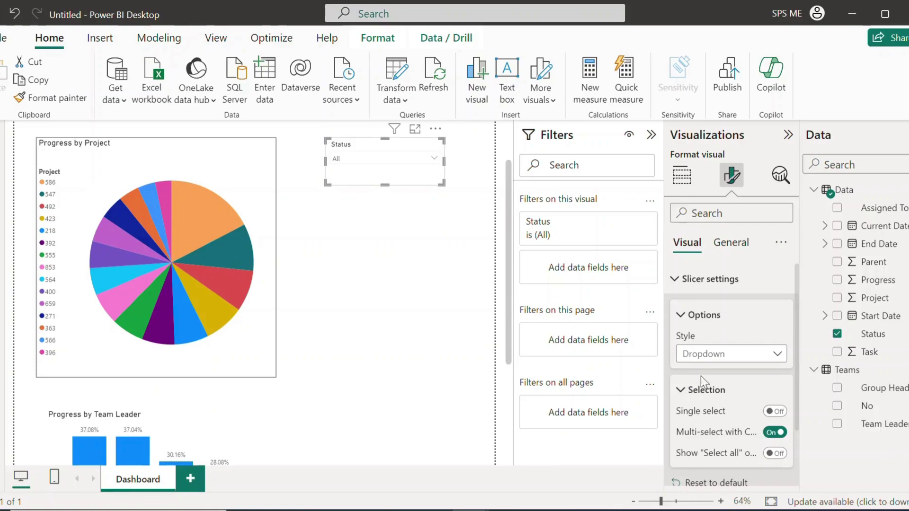
left_click(712, 354)
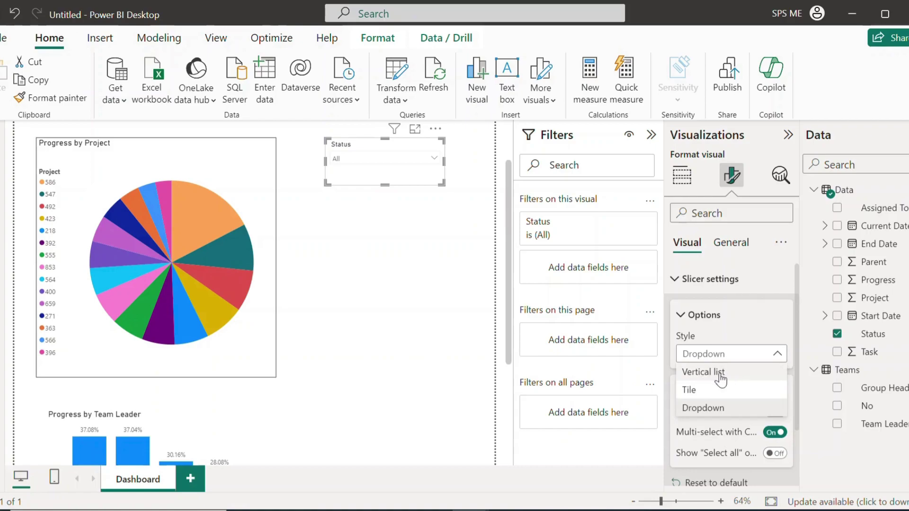
left_click(701, 390)
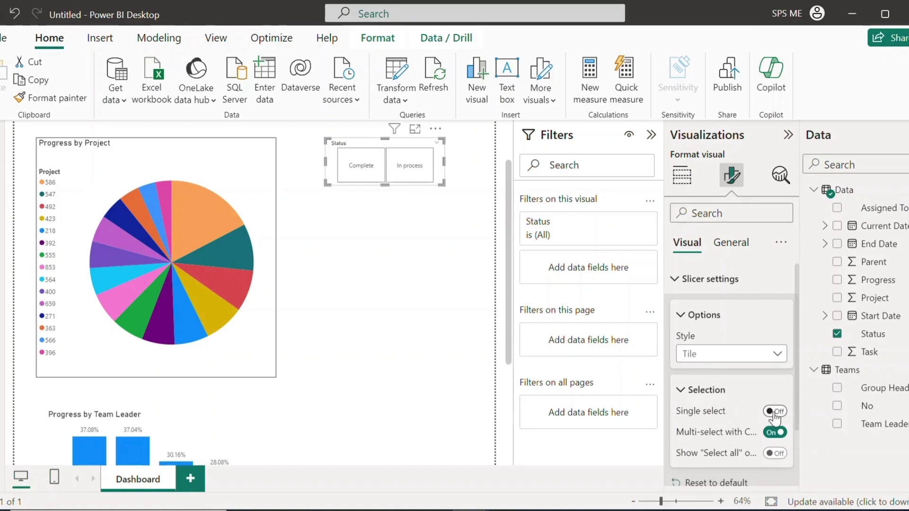
left_click(369, 179)
left_click(774, 454)
- Widen the Status slicer to fit all three tiles, then test Complete, In process and Select all
left_click_drag(444, 164, 488, 165)
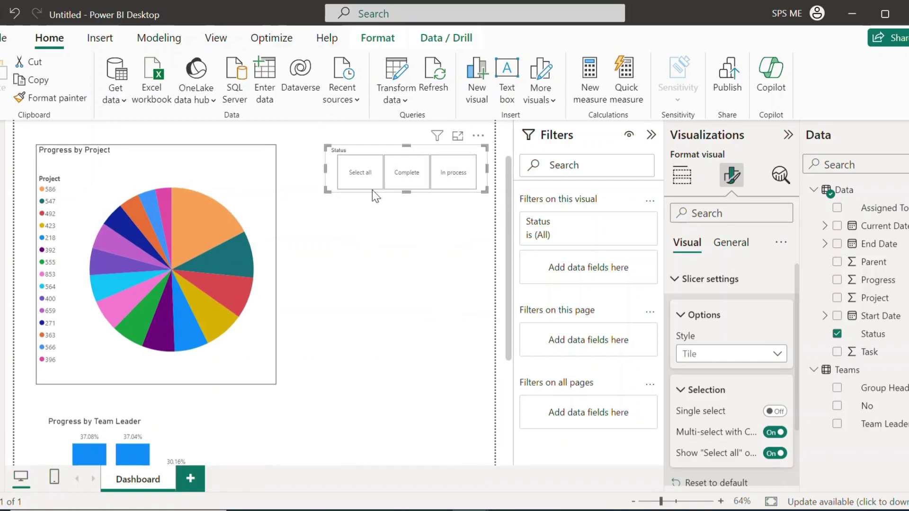
left_click(395, 182)
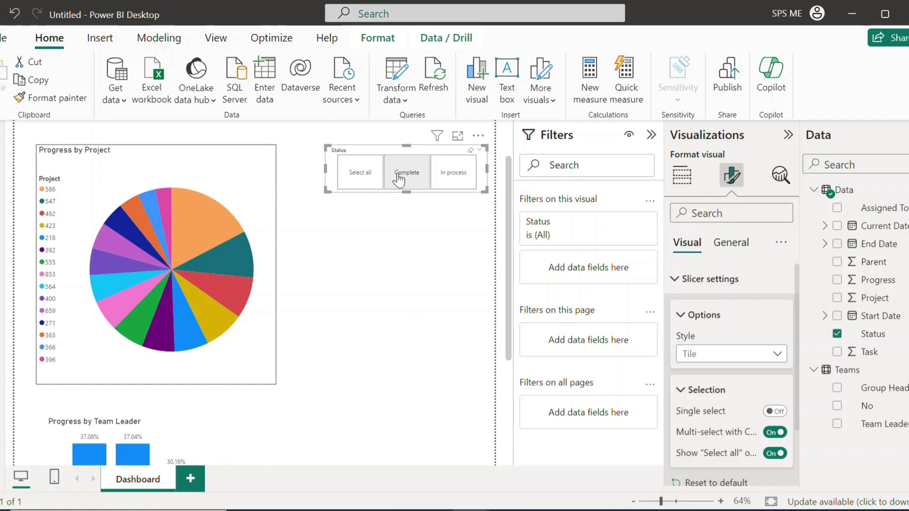
left_click(459, 175)
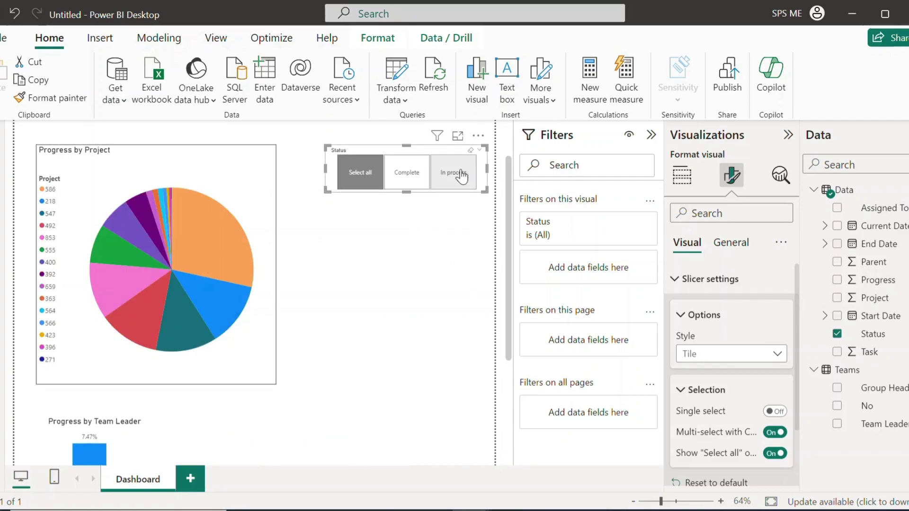
left_click(363, 186)
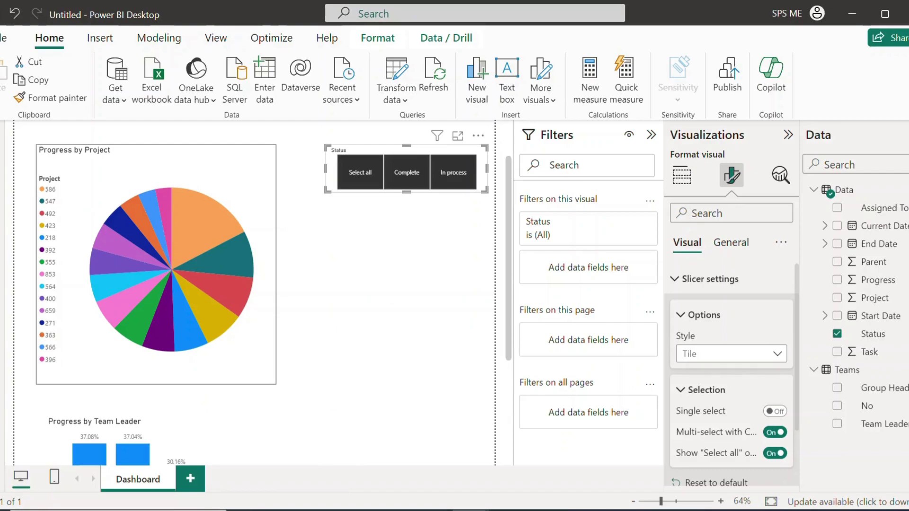
scroll(337, 290, "up", 3)
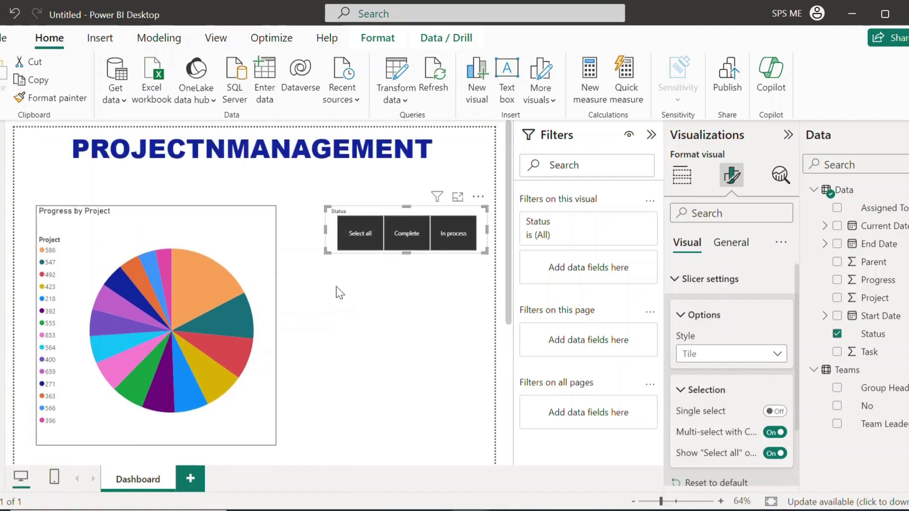
scroll(336, 287, "down", 5)
scroll(336, 287, "up", 3)
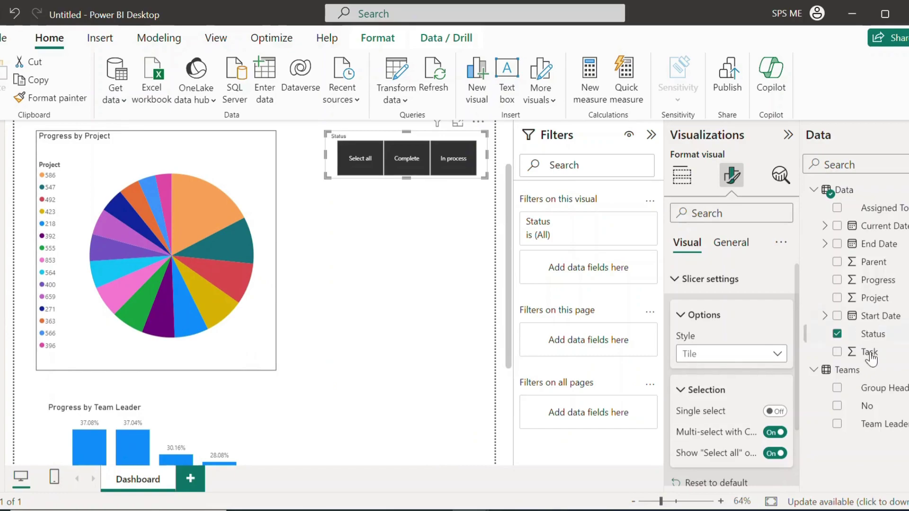
- Add a new slicer based on the Group Head field
left_click(391, 268)
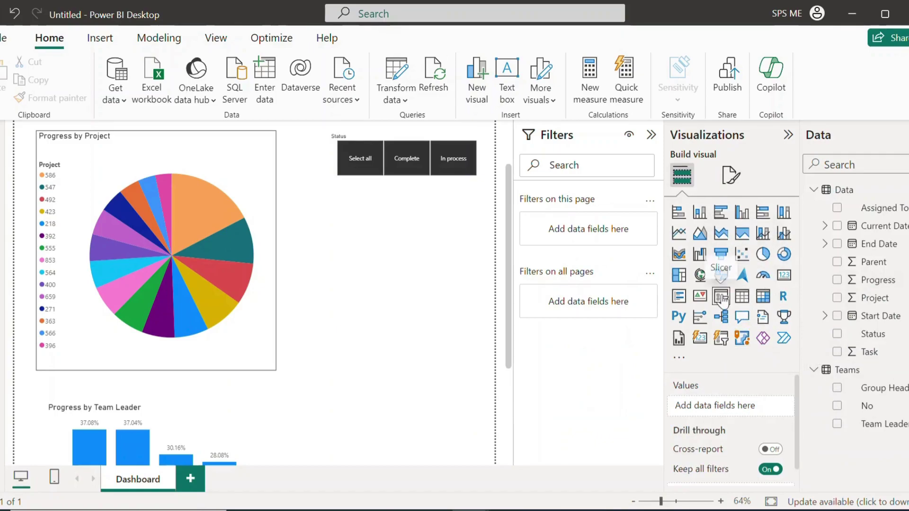
left_click_drag(338, 296, 381, 284)
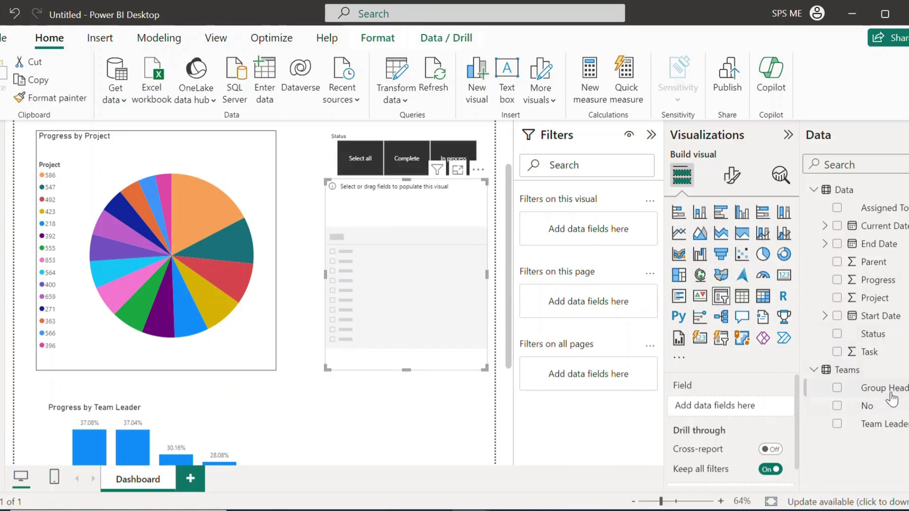
left_click_drag(892, 392, 737, 412)
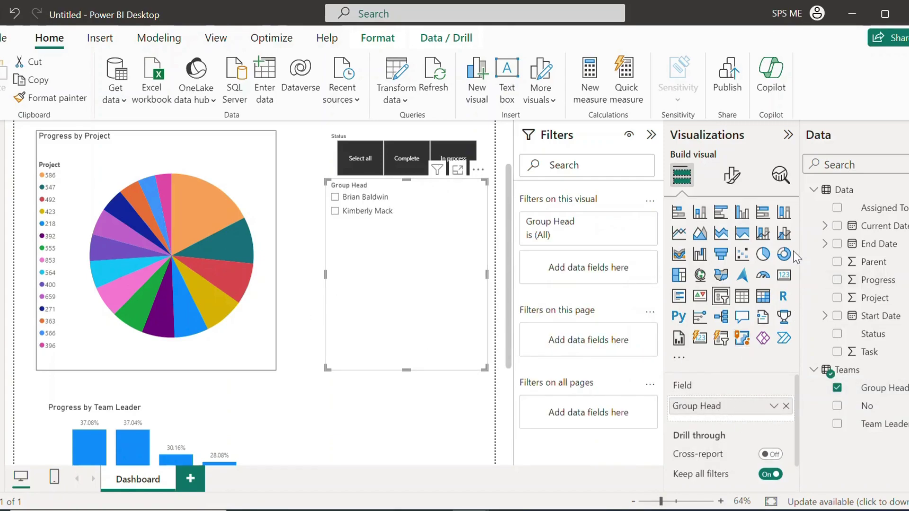
- Set the Group Head slicer style to Tile with a Select all option
left_click(732, 176)
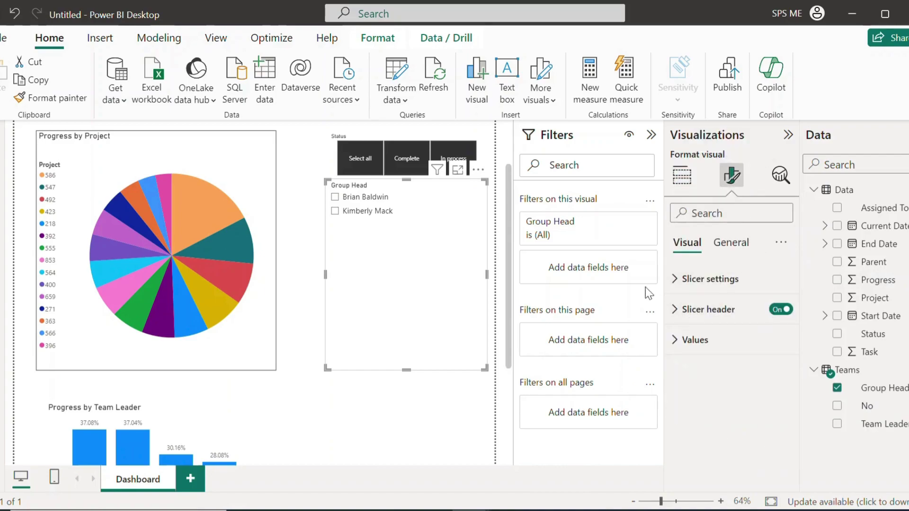
left_click(676, 280)
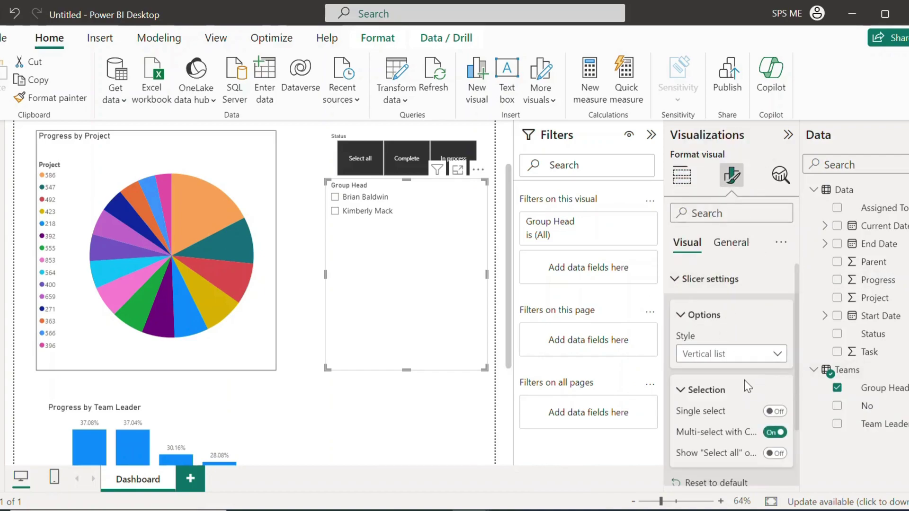
left_click(724, 361)
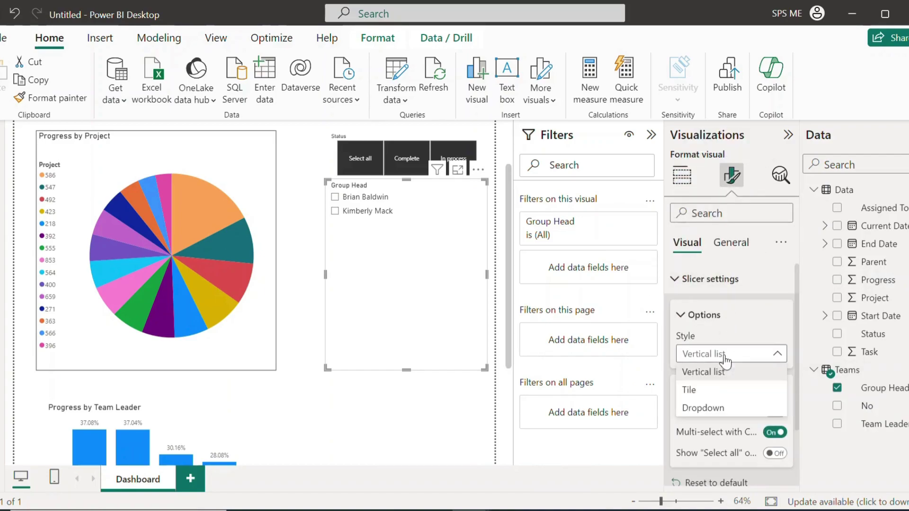
left_click(692, 389)
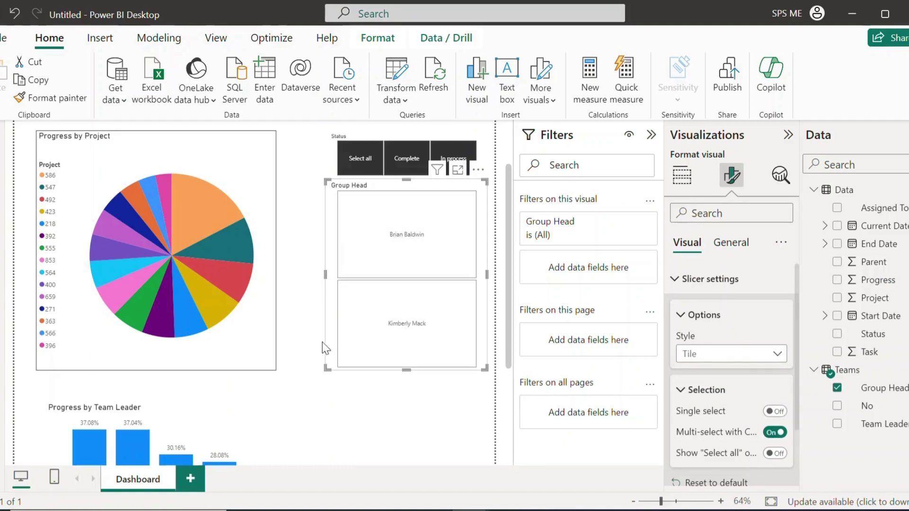
left_click(776, 453)
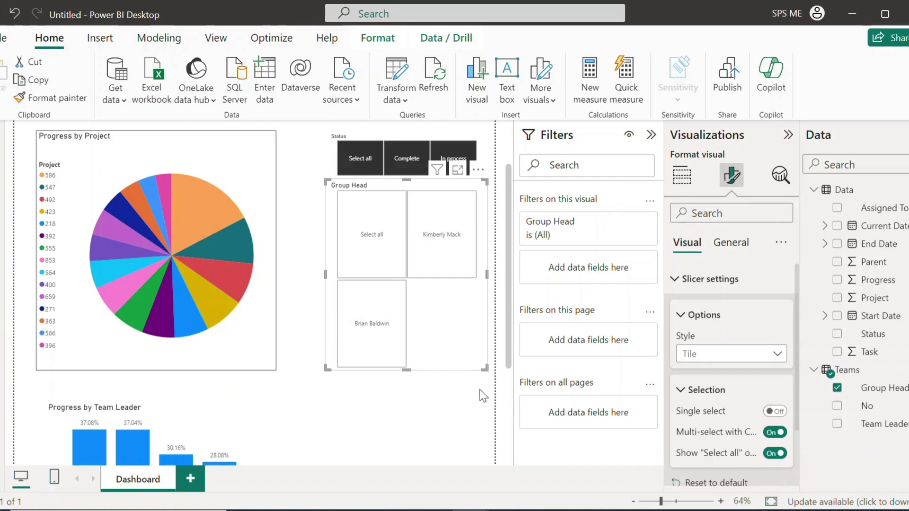
- Shrink and narrow the Group Head slicer, then return to the top of the page
left_click_drag(485, 368, 475, 212)
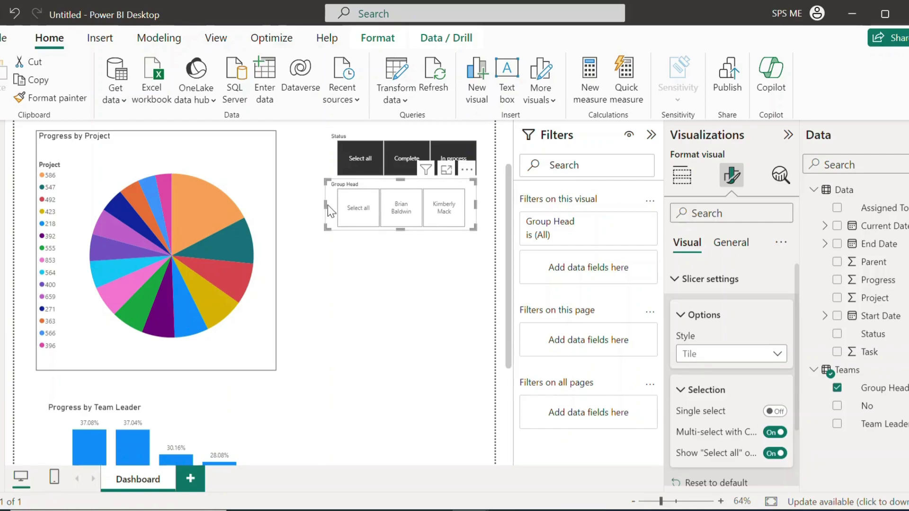
left_click_drag(324, 206, 283, 201)
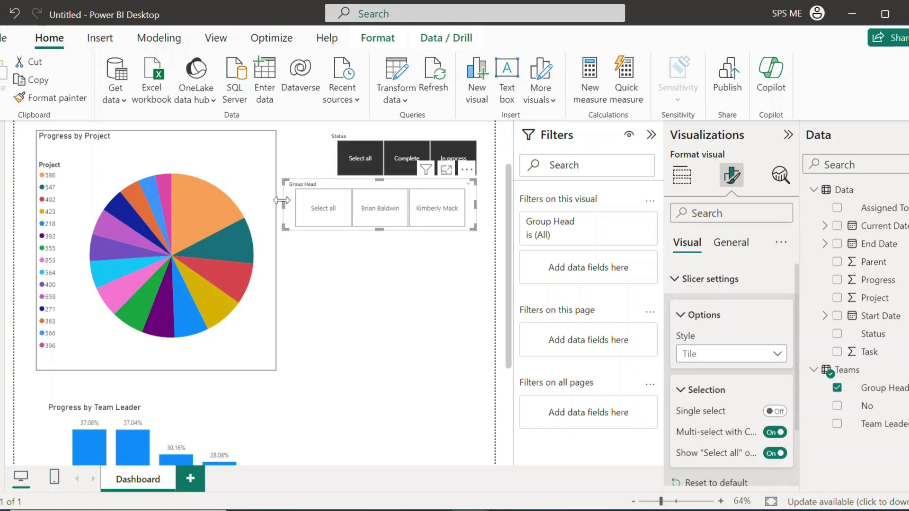
left_click(398, 308)
scroll(398, 309, "up", 2)
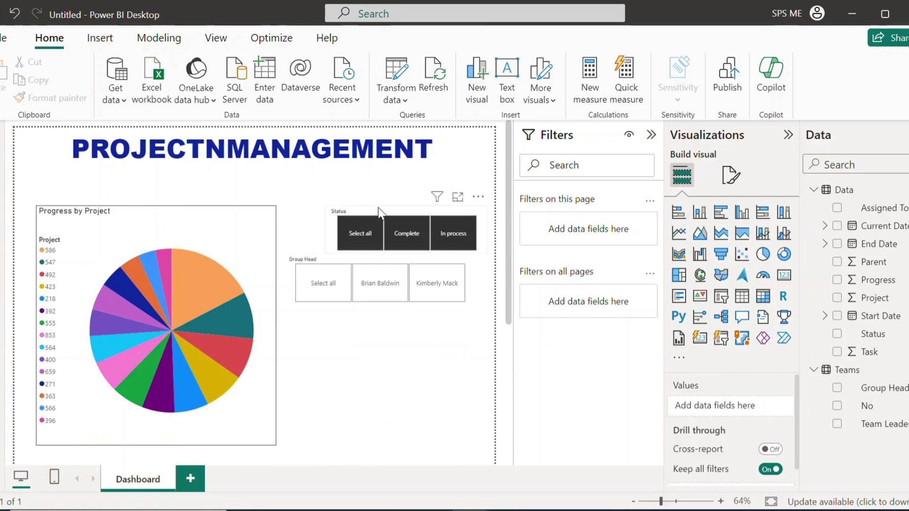
- Move the Status slicer up under the title and nudge the team-leader bar chart down
left_click_drag(378, 213, 385, 179)
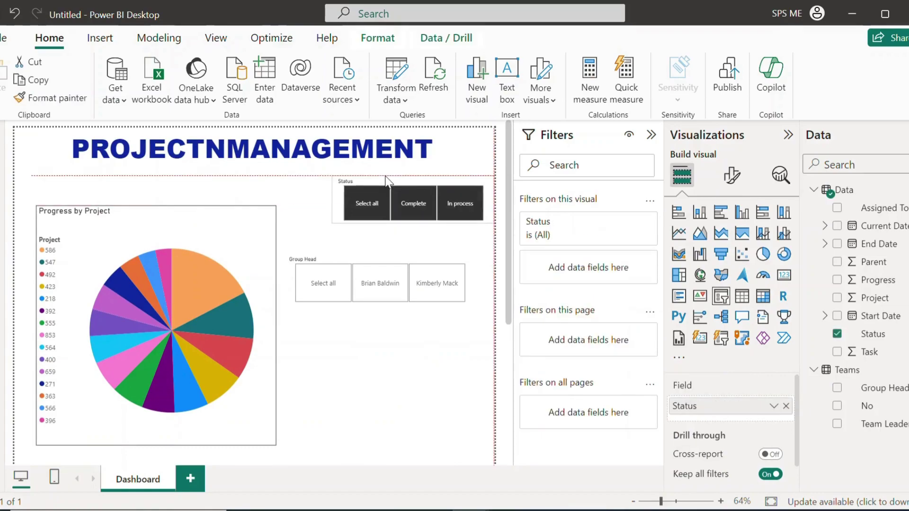
scroll(291, 270, "down", 3)
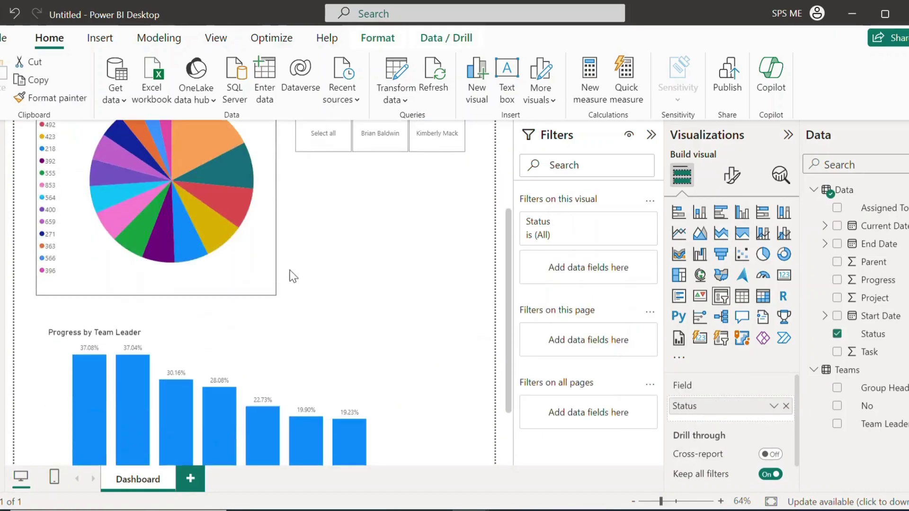
scroll(354, 237, "down", 3)
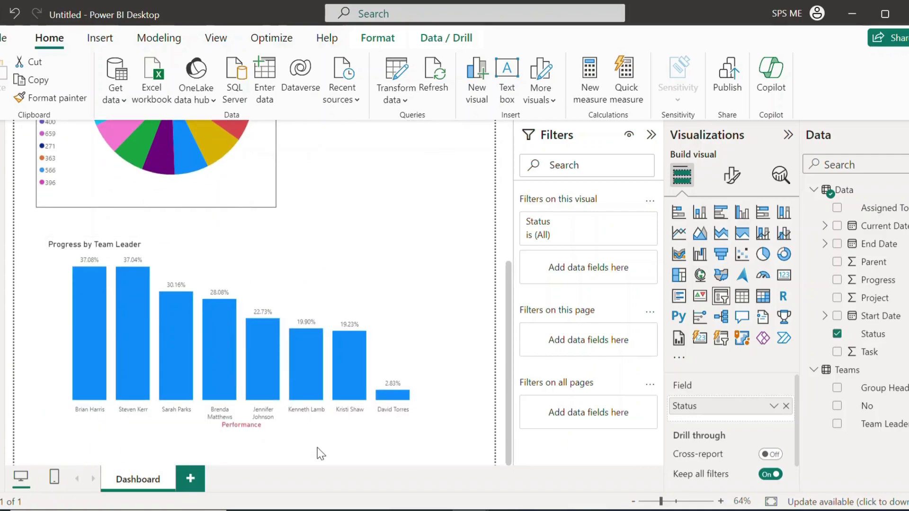
left_click_drag(317, 453, 314, 481)
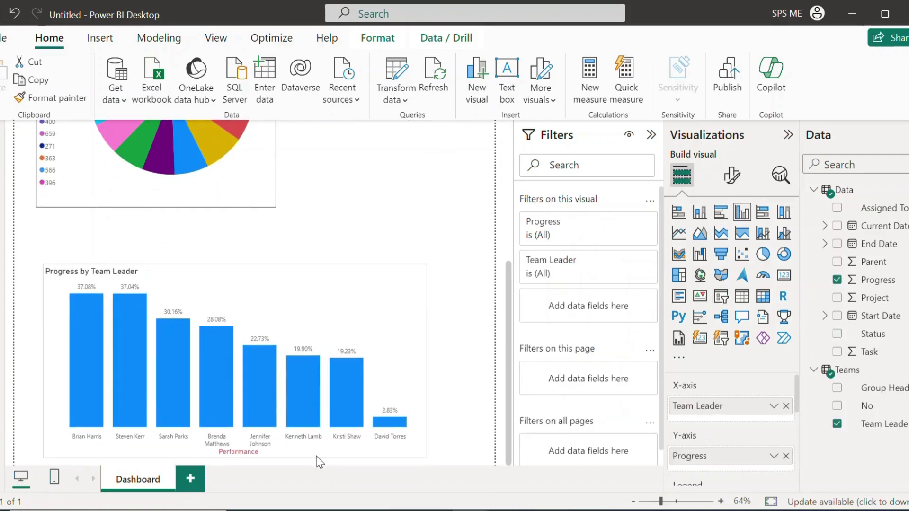
- Drop the Progress by Project pie lower, level with the Group Head slicer
left_click(259, 211)
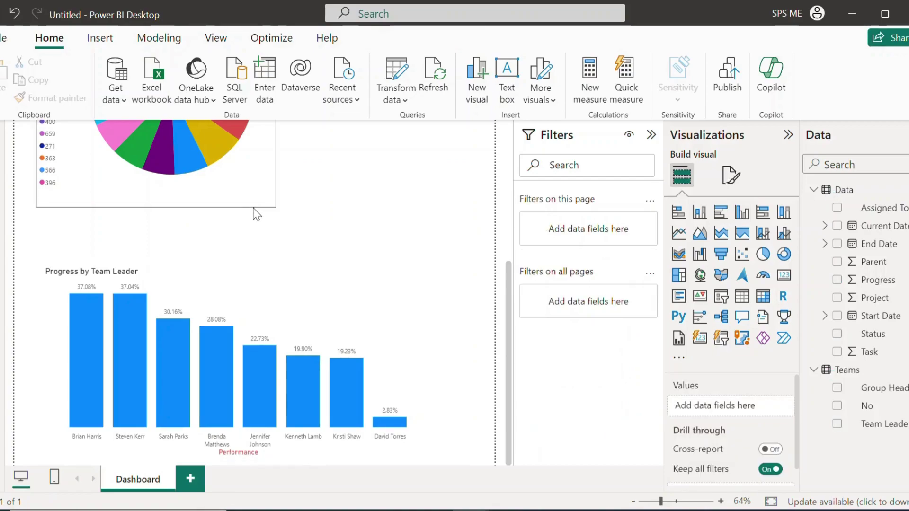
left_click(249, 208)
left_click(254, 242)
scroll(293, 215, "up", 5)
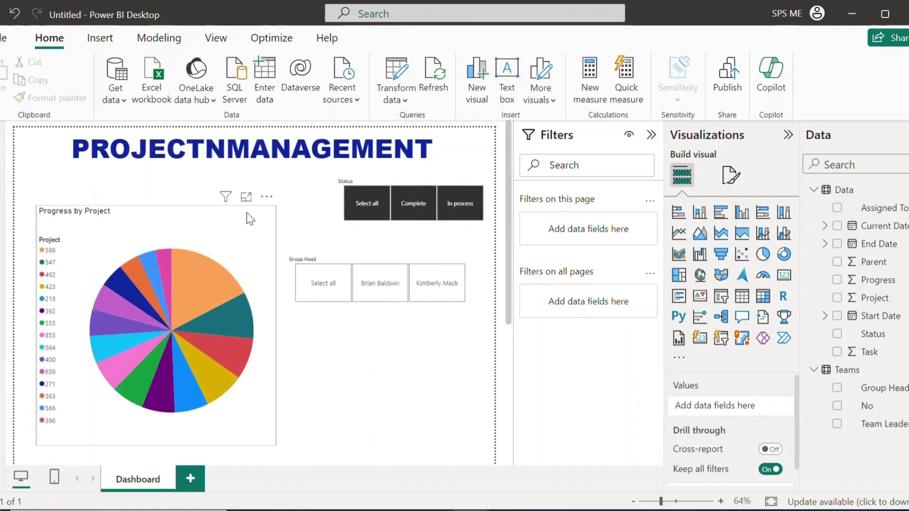
left_click_drag(249, 207, 251, 297)
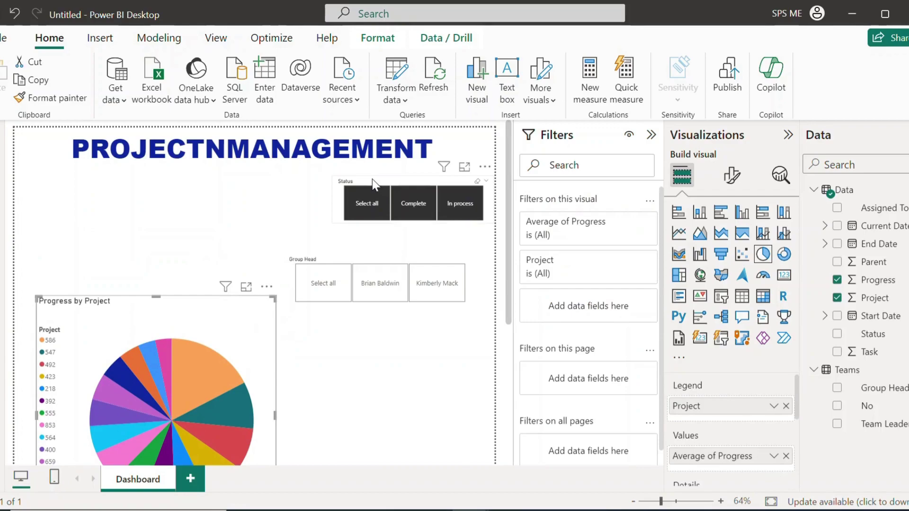
- Move the Status slicer under the title, align Group Head beside it, and widen Group Head
left_click_drag(372, 179, 72, 209)
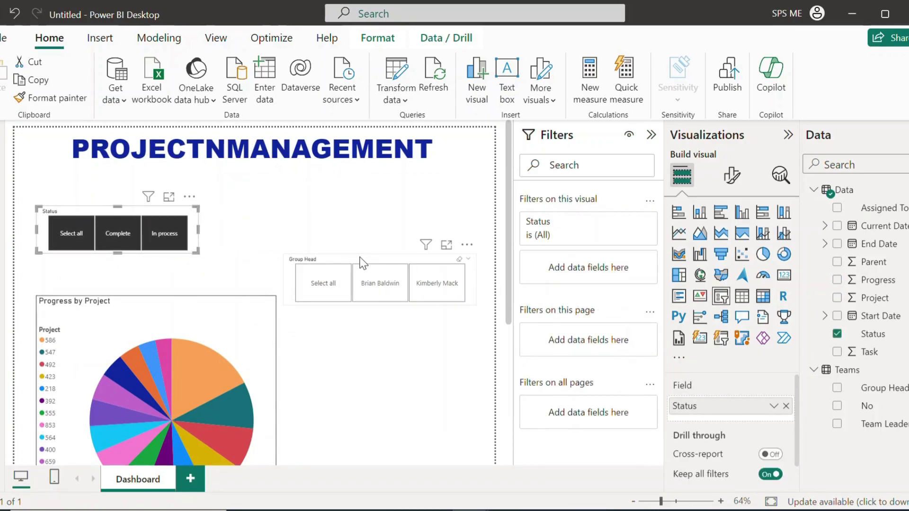
left_click_drag(362, 263, 342, 208)
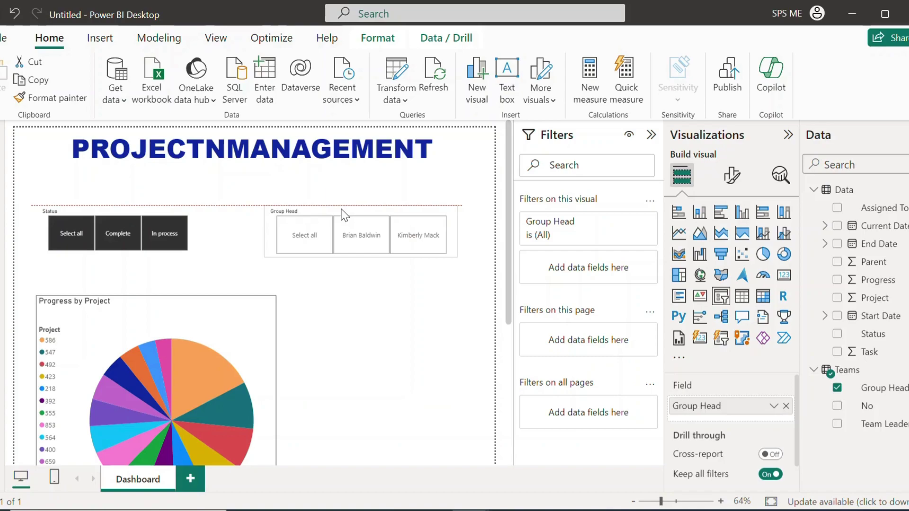
left_click_drag(344, 214, 339, 210)
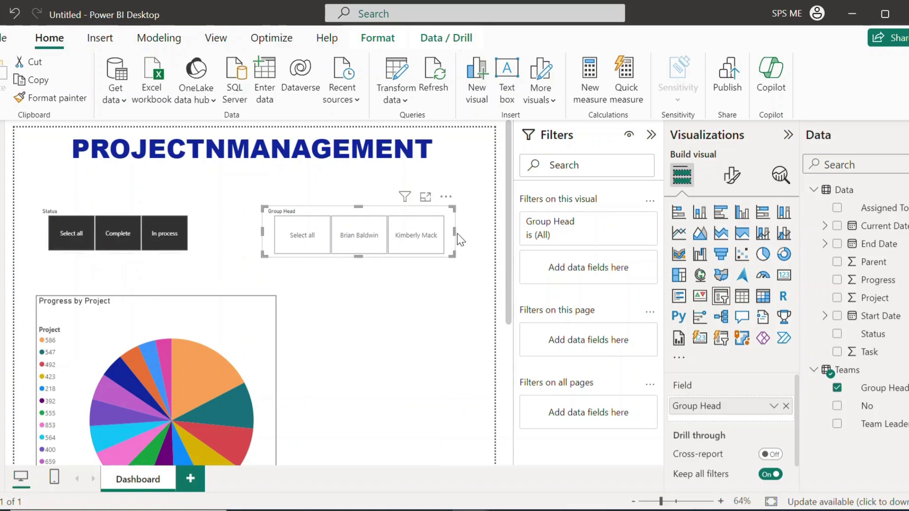
mouse_move(458, 234)
left_mouse_down()
mouse_move(479, 234)
mouse_move(470, 231)
left_mouse_up()
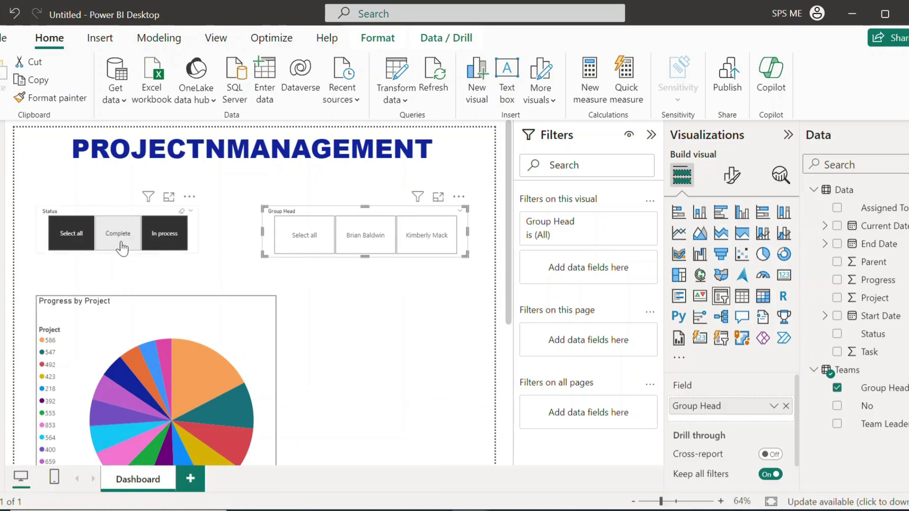
- Check the Status slicer's size under Format visual > General > Properties
left_click(732, 175)
left_click(675, 281)
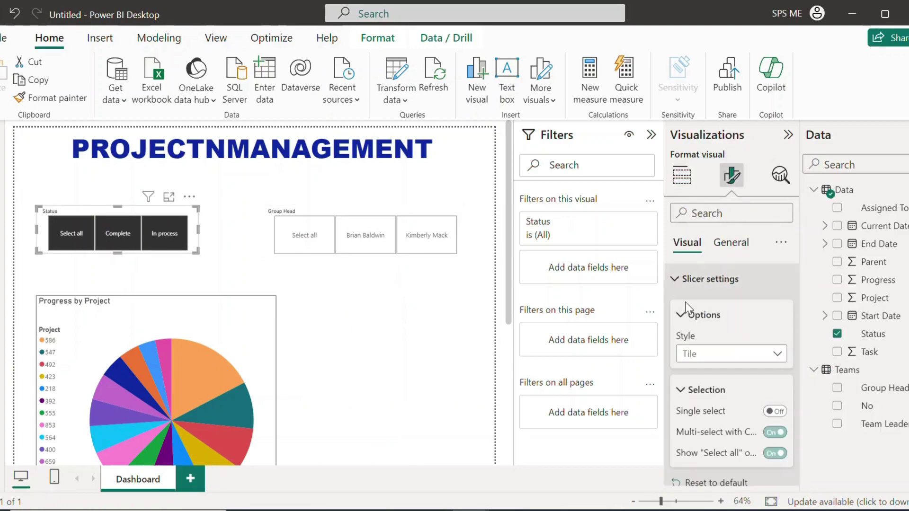
left_click(678, 283)
left_click(731, 243)
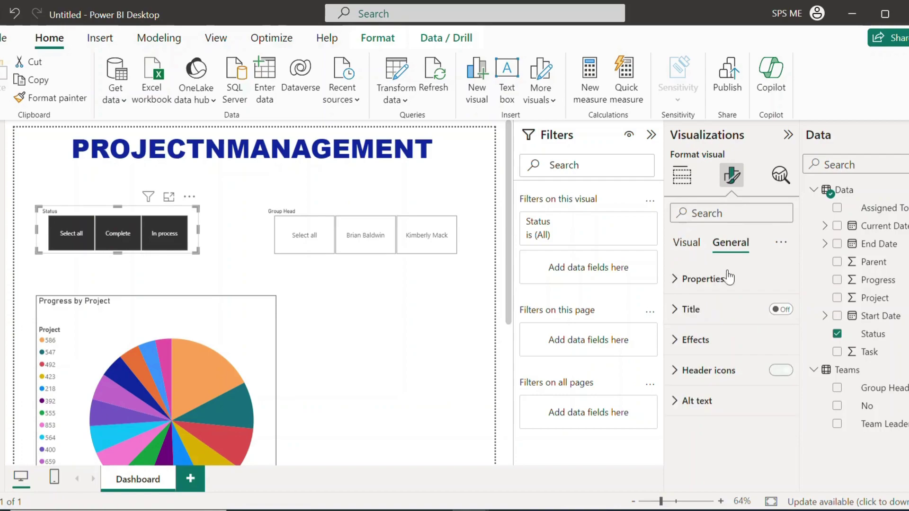
left_click(676, 280)
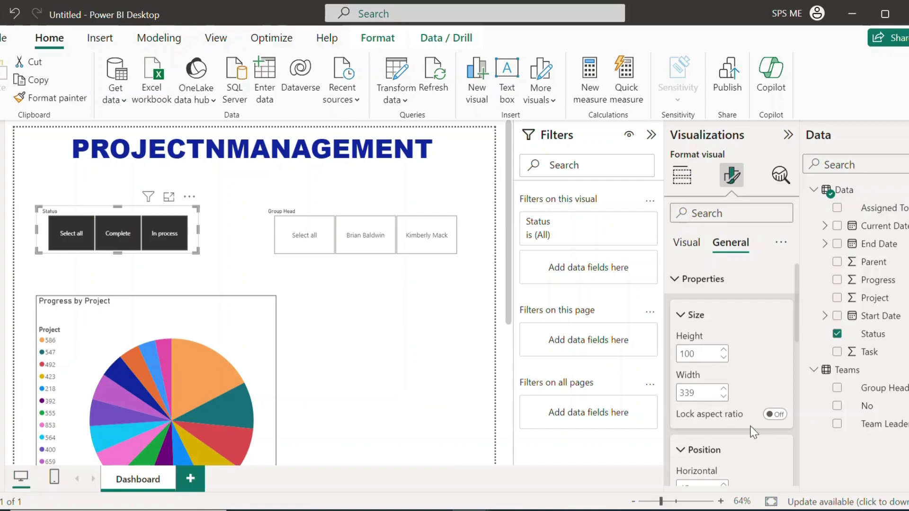
- Set the Group Head slicer's height to 100
left_click(301, 211)
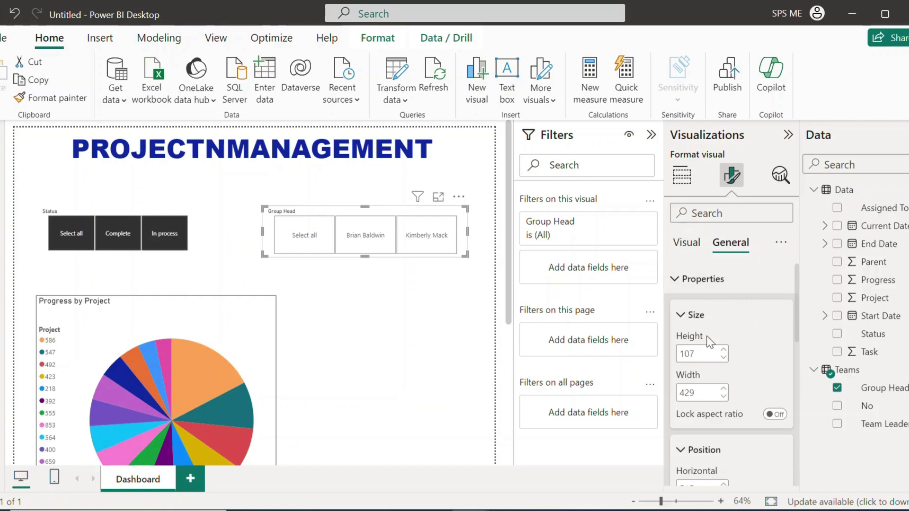
left_click(690, 352)
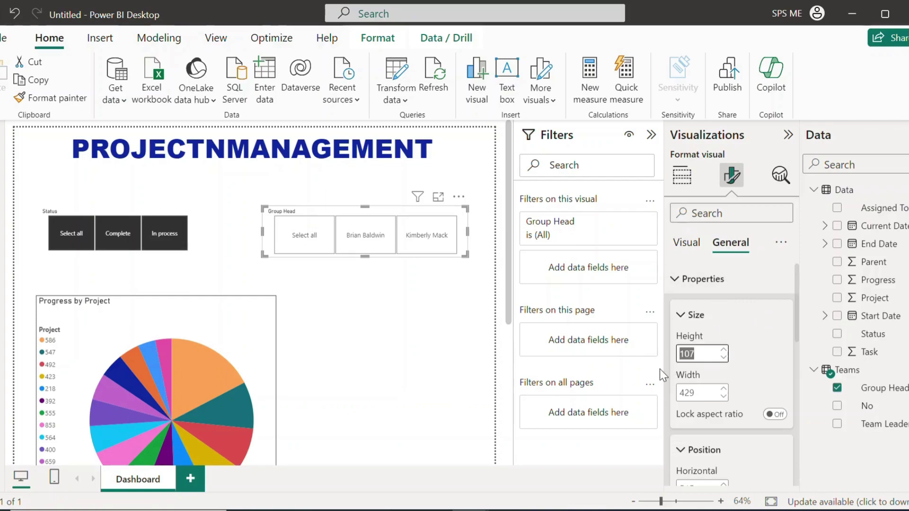
type("100")
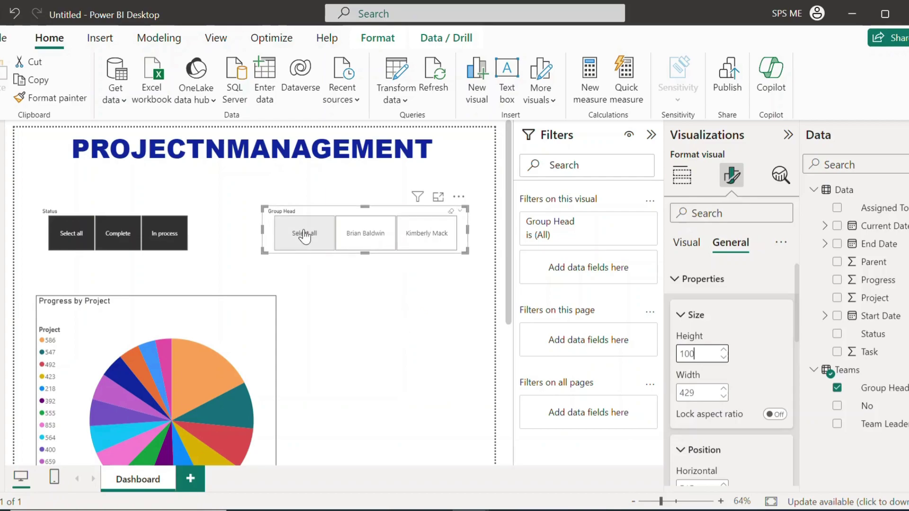
left_click(365, 234)
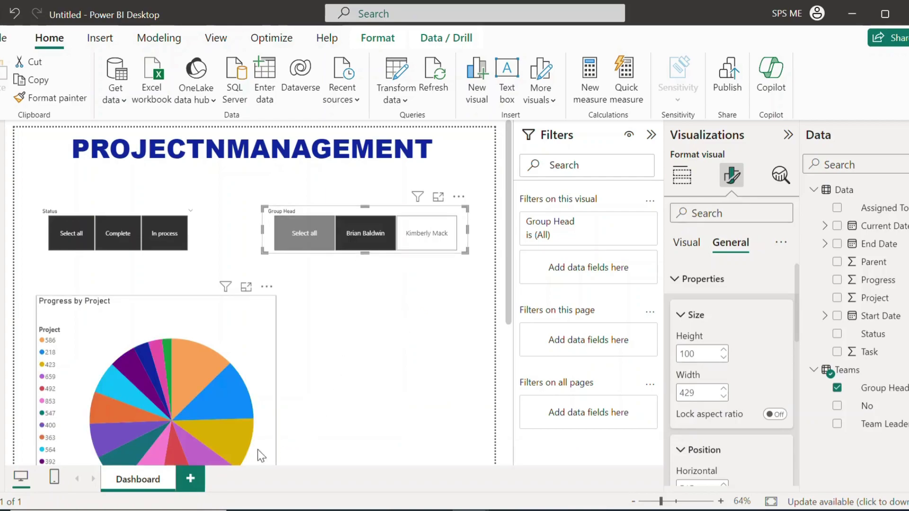
scroll(227, 387, "down", 5)
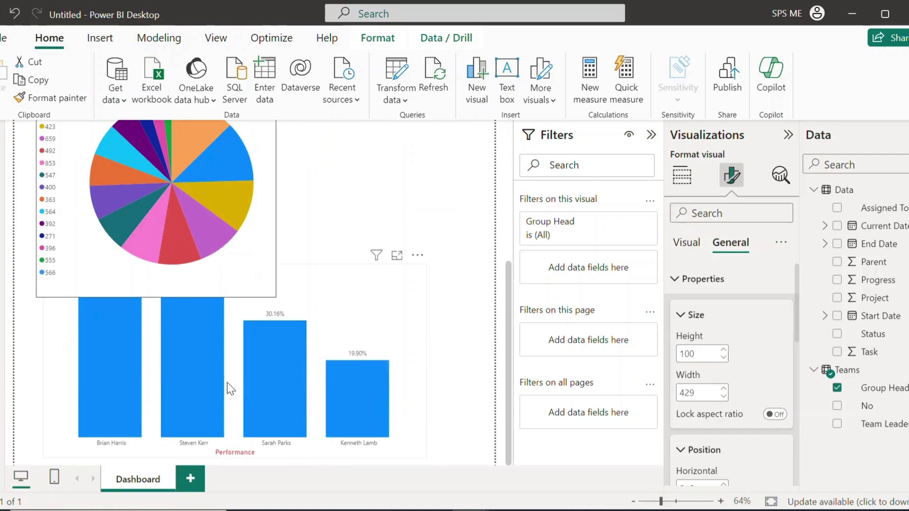
scroll(205, 430, "up", 5)
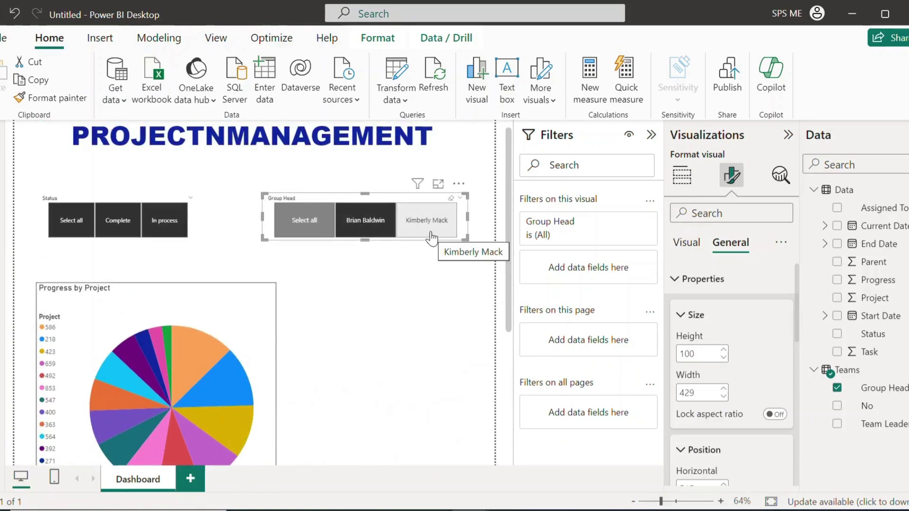
left_click(438, 236)
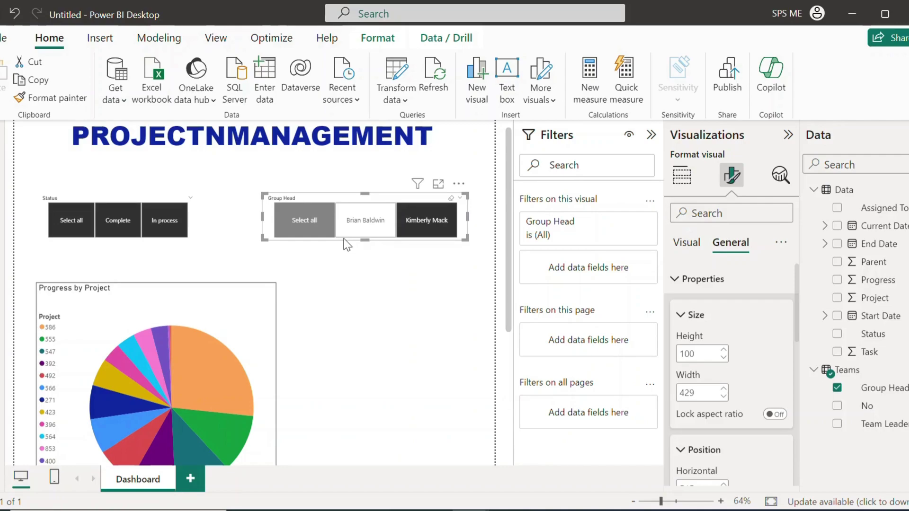
left_click(305, 227)
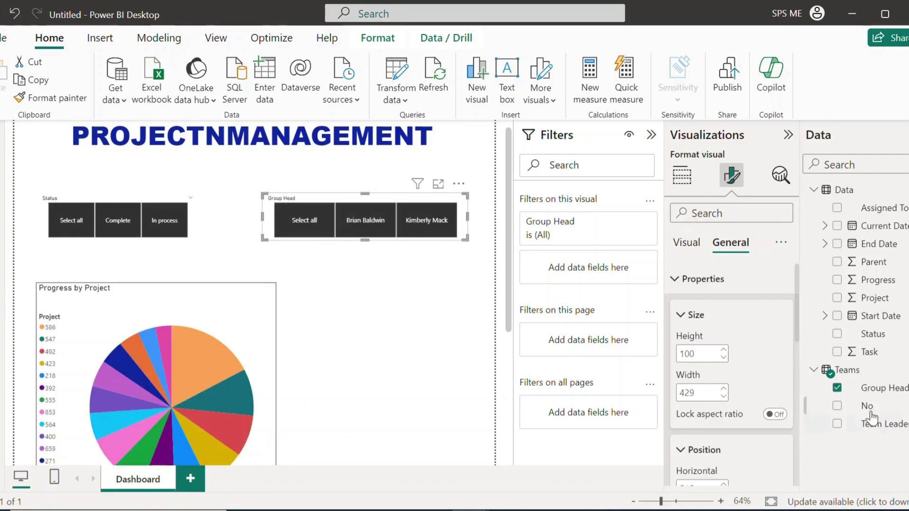
left_click(679, 280)
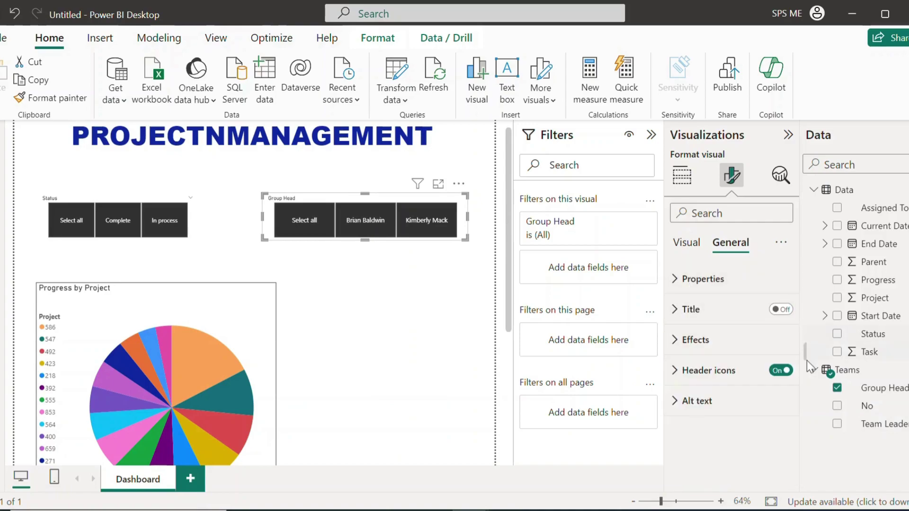
left_click(779, 315)
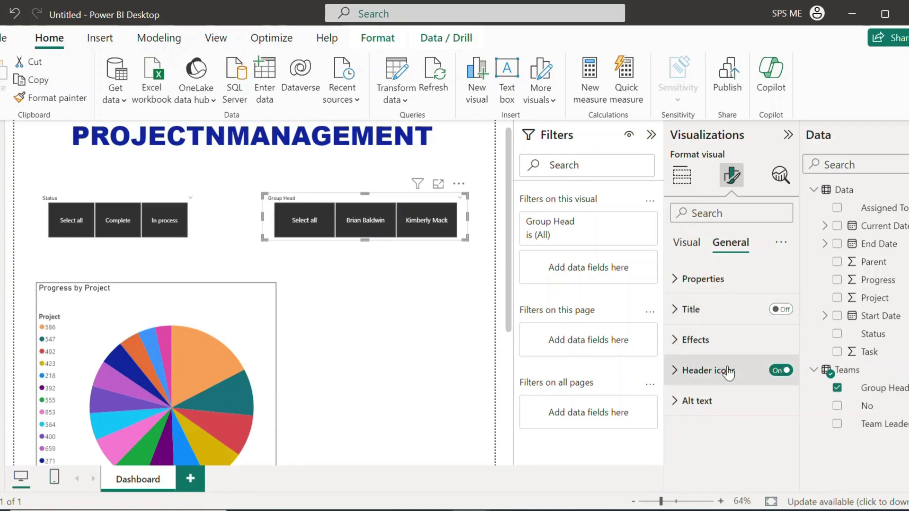
left_click(785, 371)
left_click(677, 349)
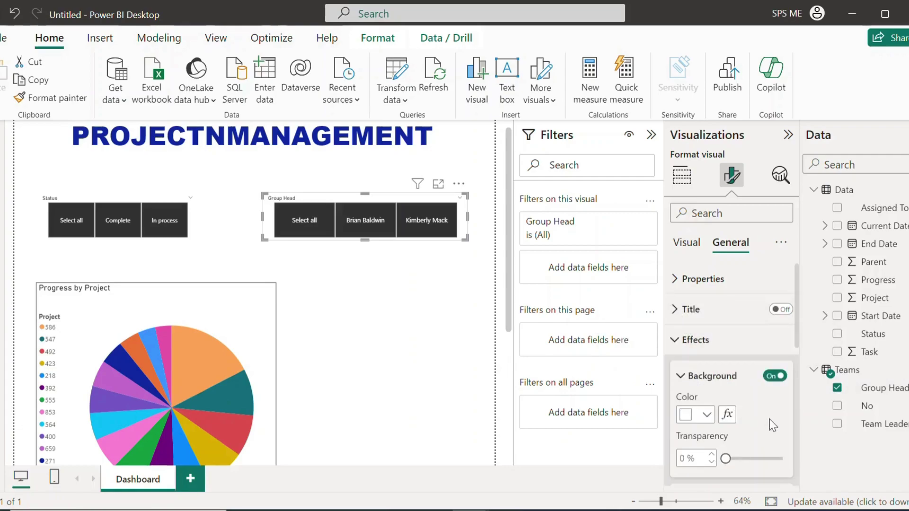
scroll(769, 419, "down", 2)
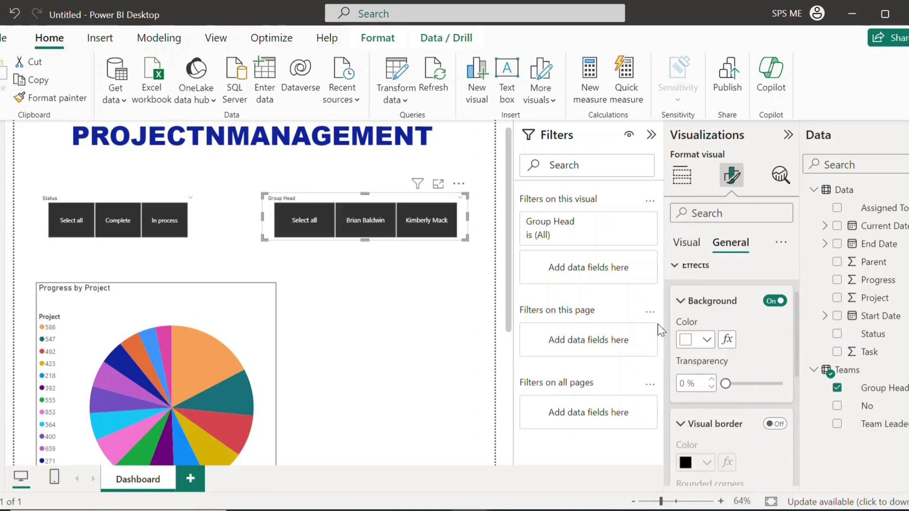
left_click(706, 346)
left_click(697, 270)
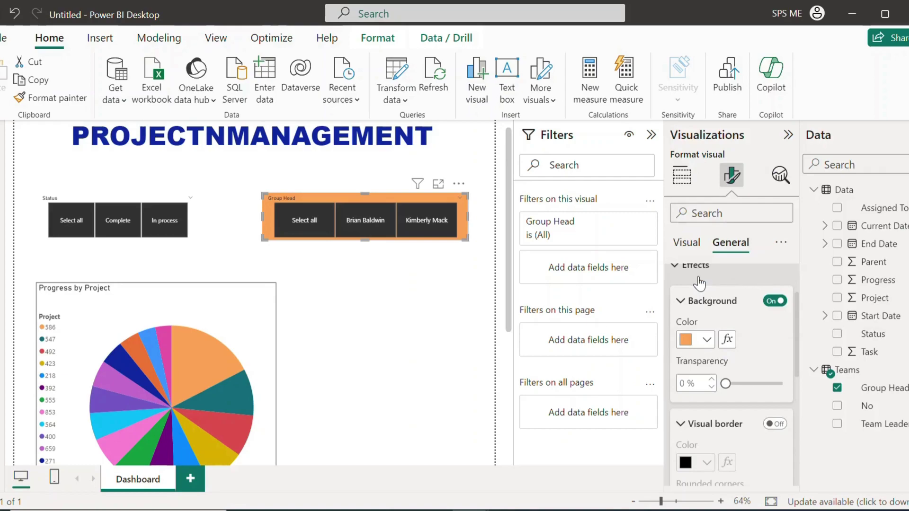
left_click(707, 343)
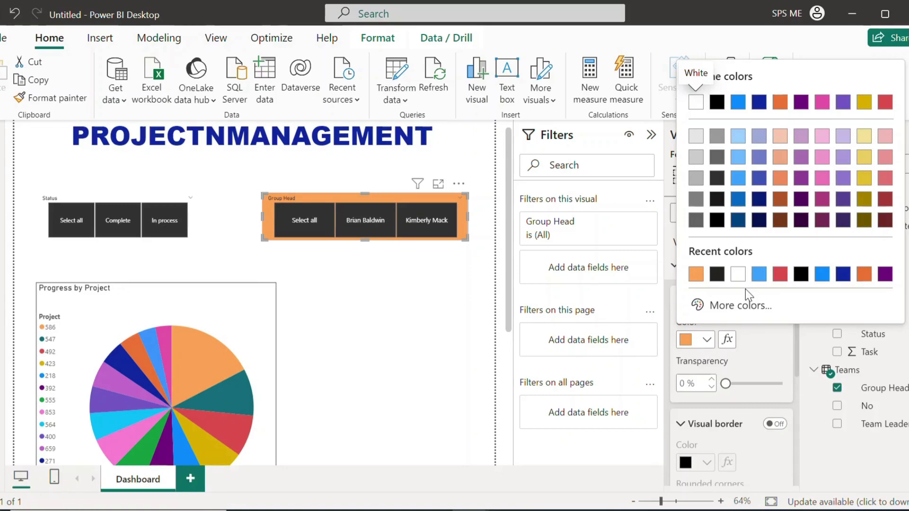
left_click(738, 277)
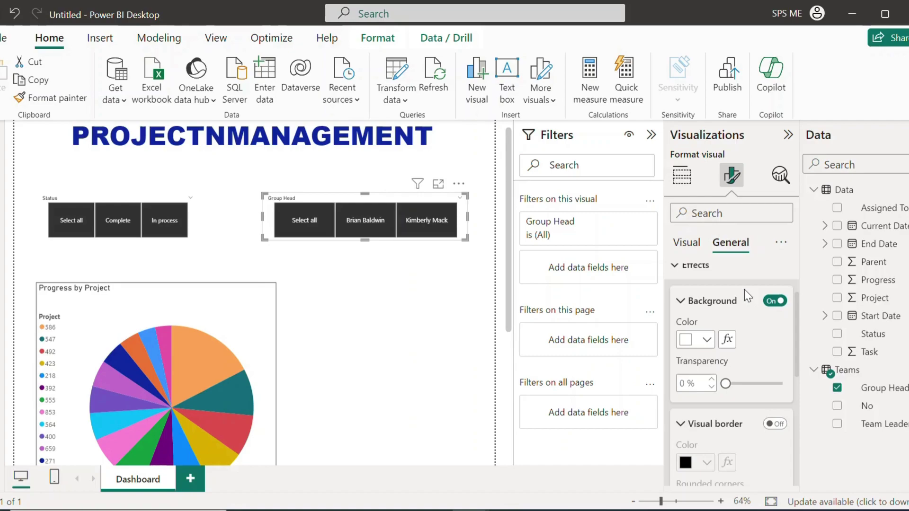
scroll(746, 394, "down", 2)
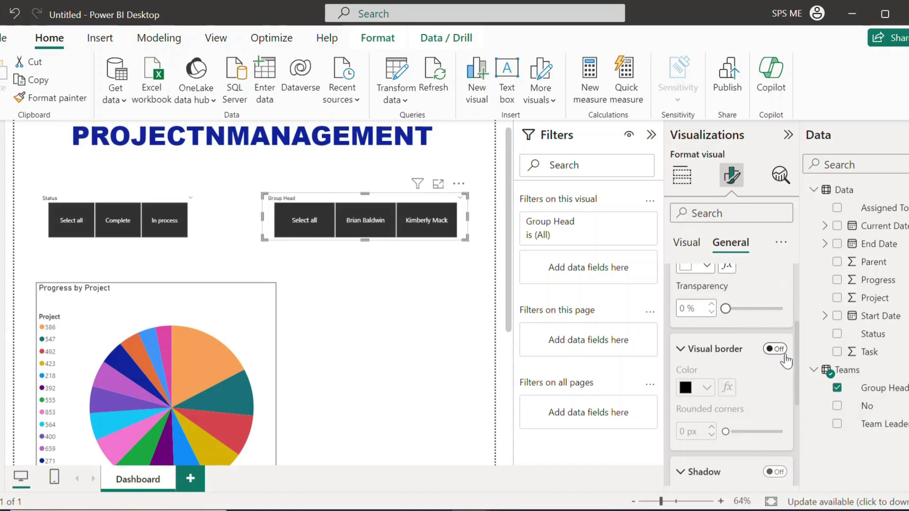
left_click(681, 352)
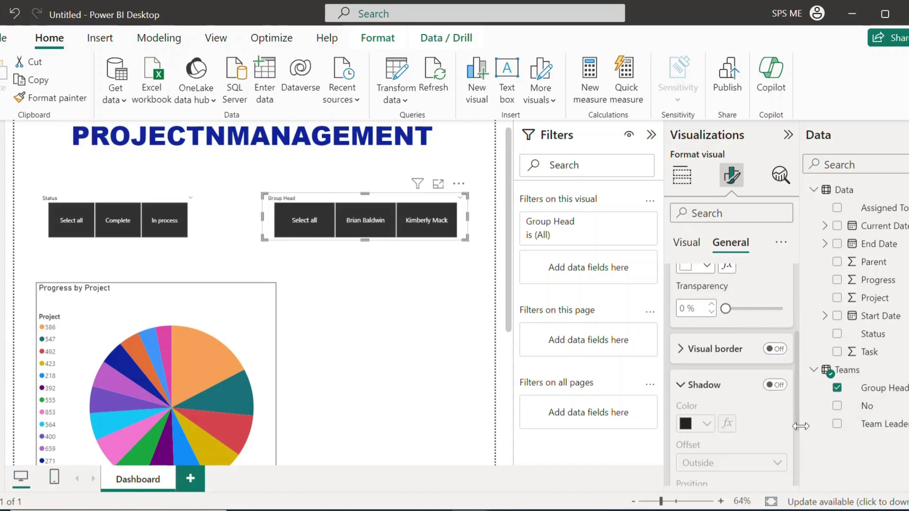
scroll(728, 408, "down", 1)
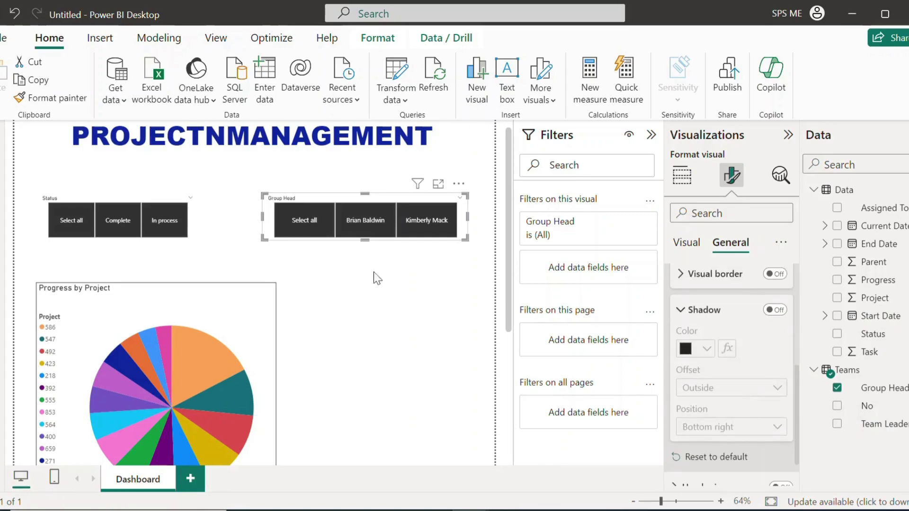
left_click(774, 312)
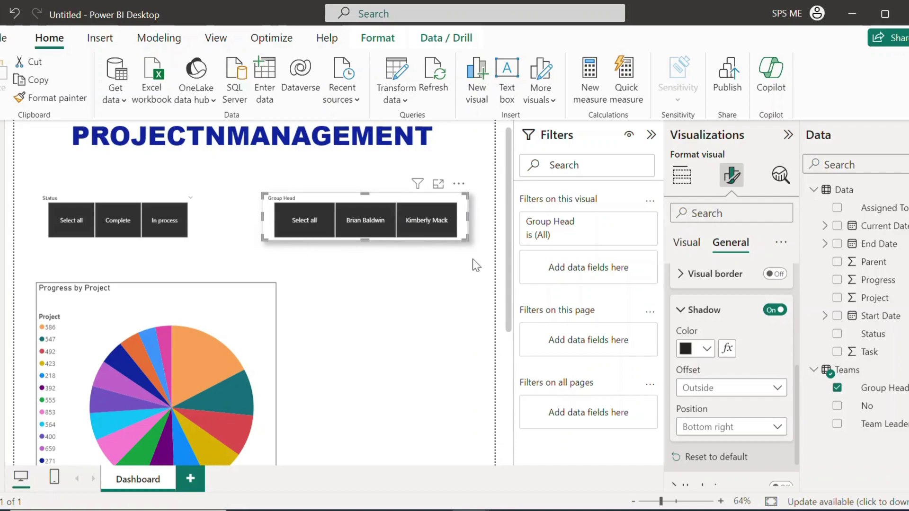
left_click(746, 390)
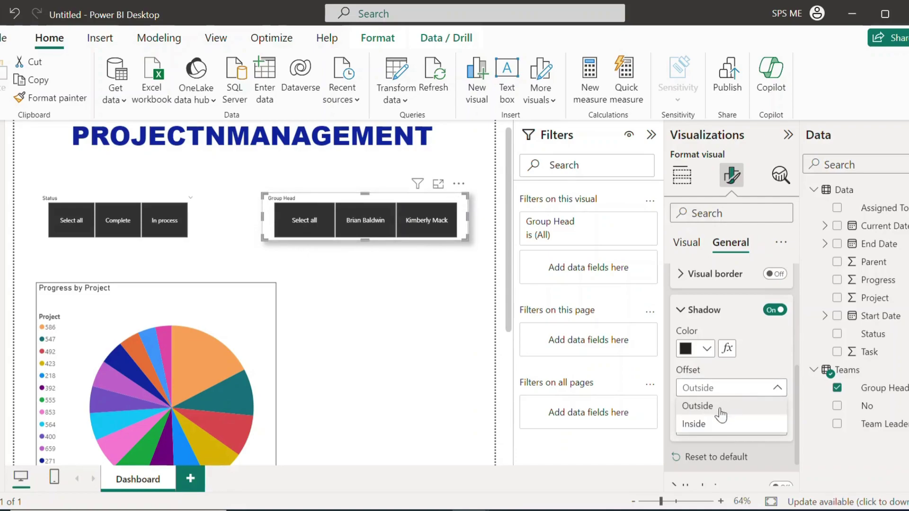
left_click(699, 426)
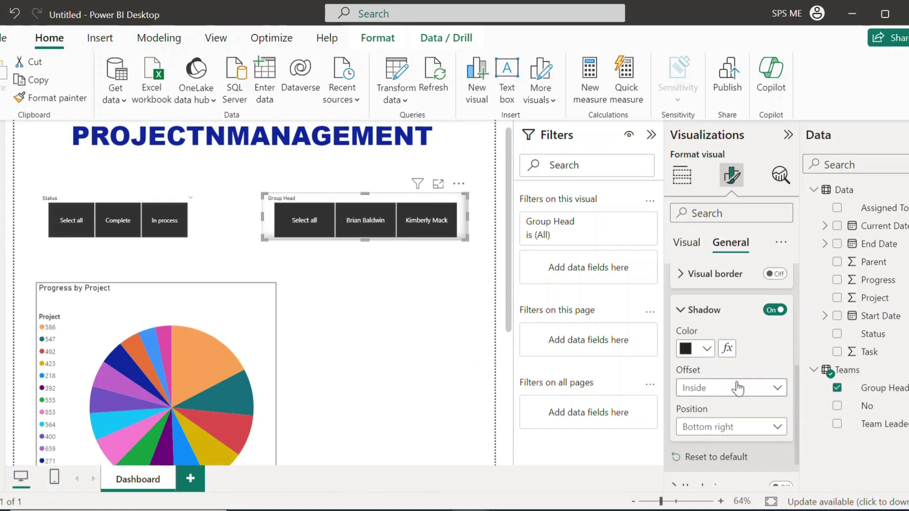
left_click(774, 312)
left_click(686, 312)
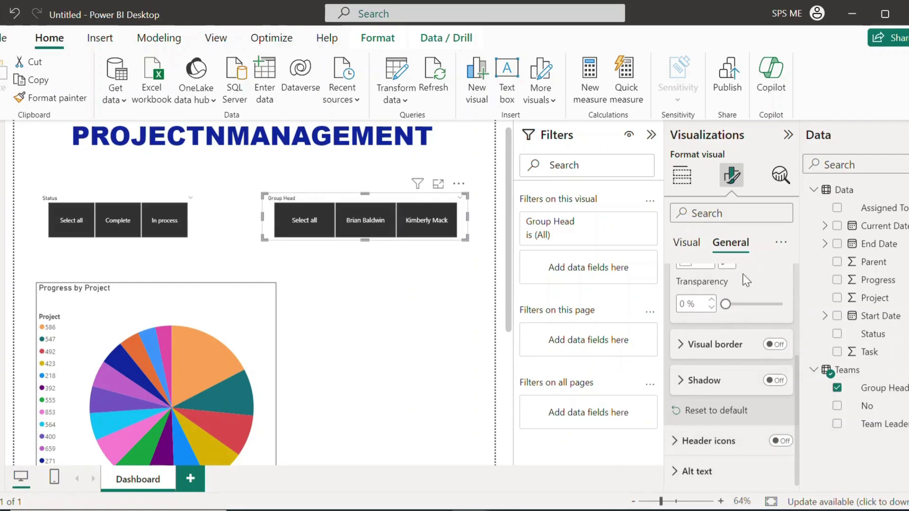
- Set the Group Head slicer's Values background colour to the gold theme colour
scroll(744, 275, "up", 2)
left_click(687, 243)
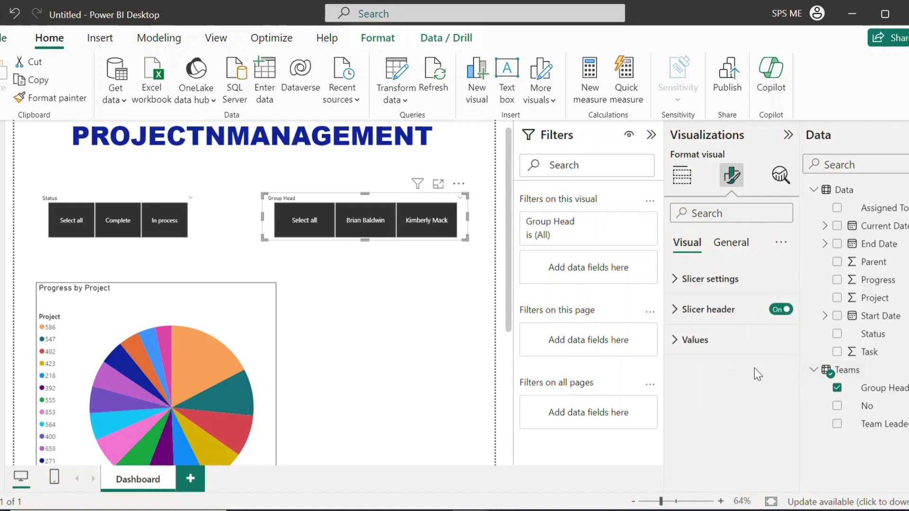
left_click(682, 341)
scroll(773, 386, "down", 2)
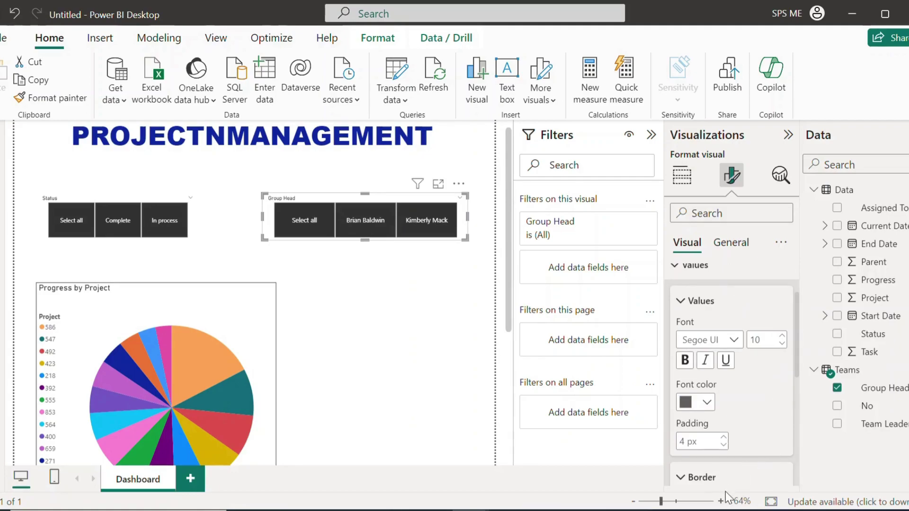
left_click(722, 478)
scroll(737, 410, "down", 3)
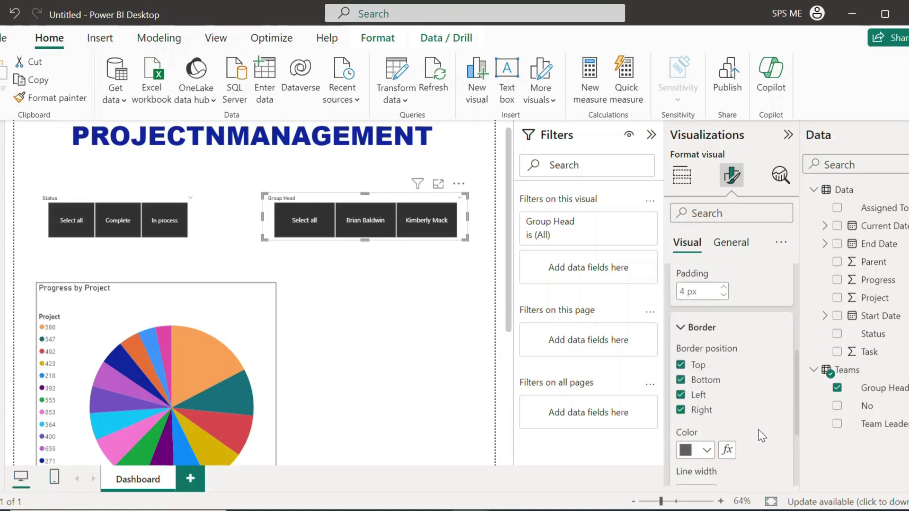
scroll(717, 442, "down", 3)
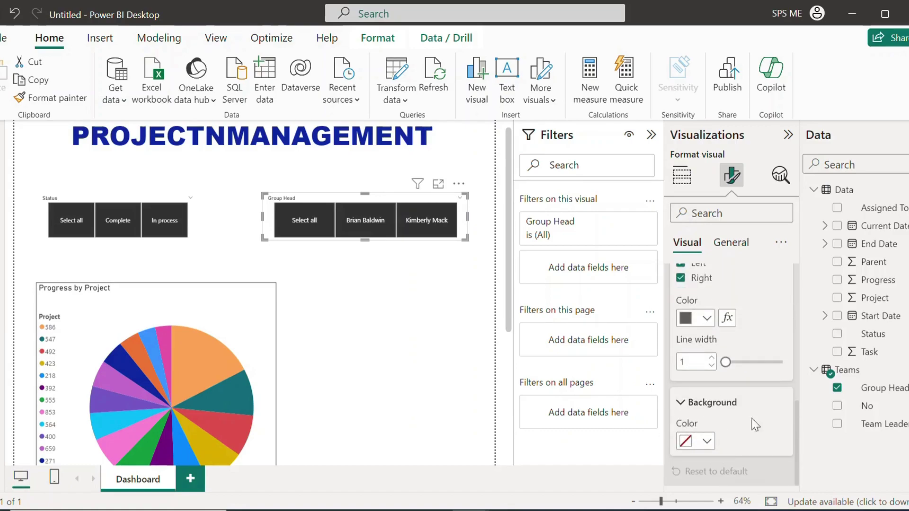
left_click(707, 441)
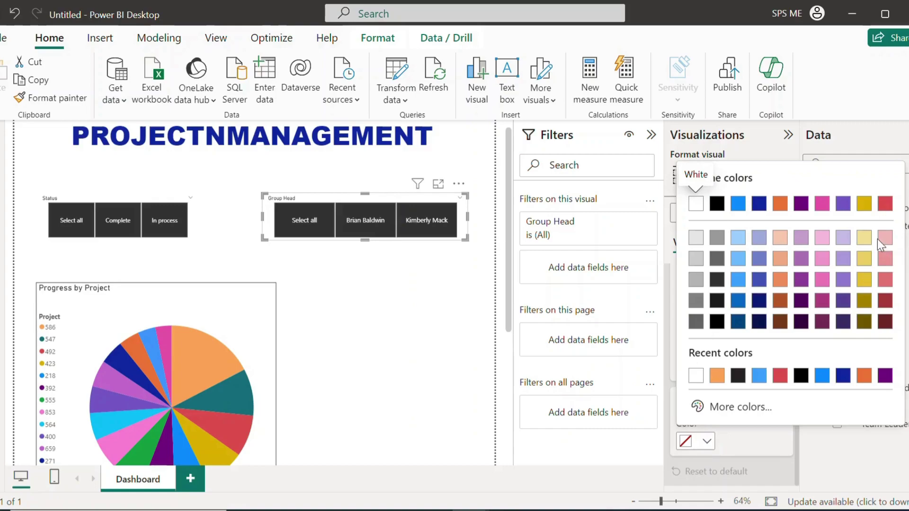
left_click(864, 204)
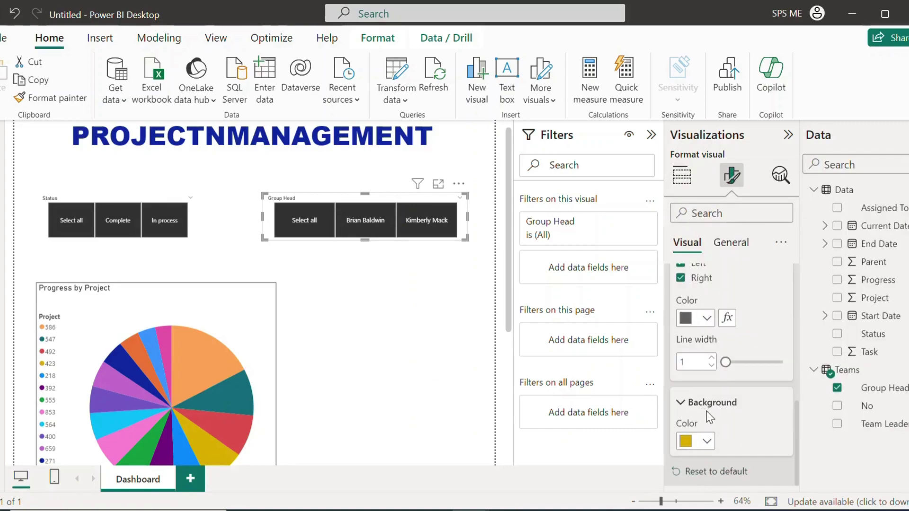
left_click(300, 228)
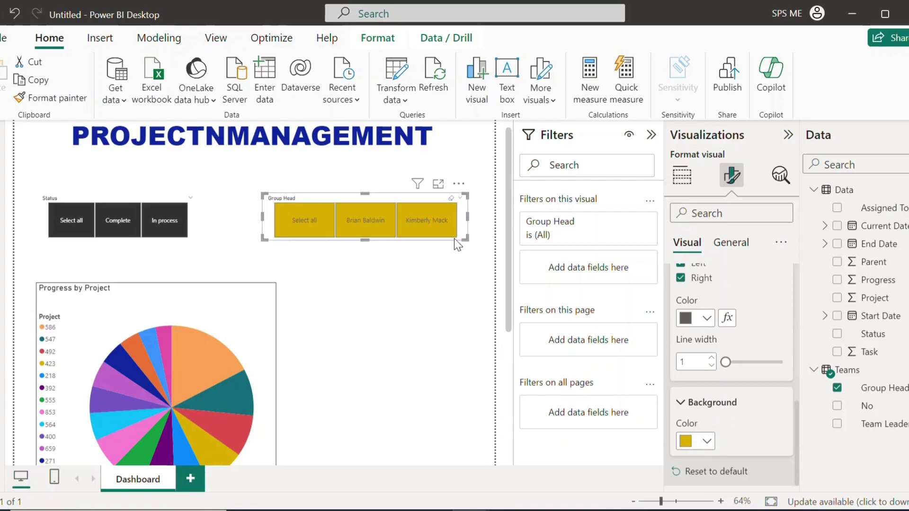
- Change the Group Head button background to a custom dark green
left_click(706, 441)
left_click(736, 408)
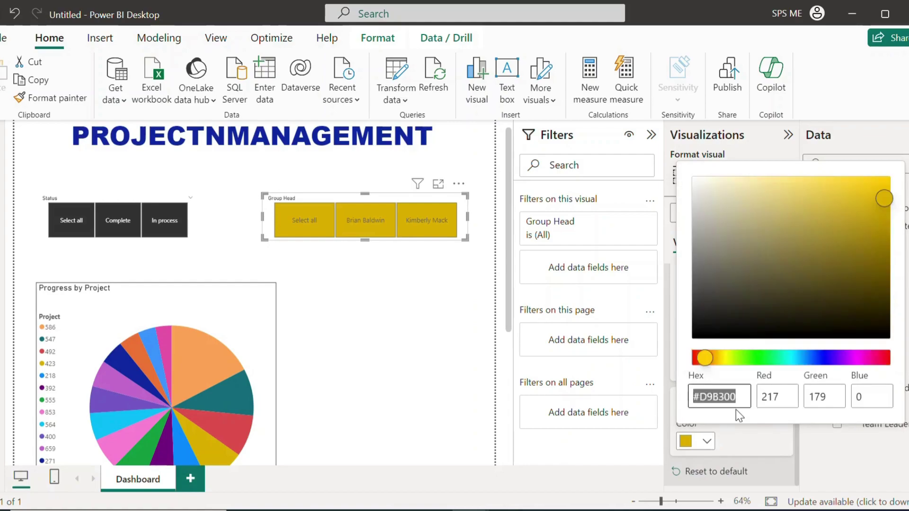
left_click(763, 357)
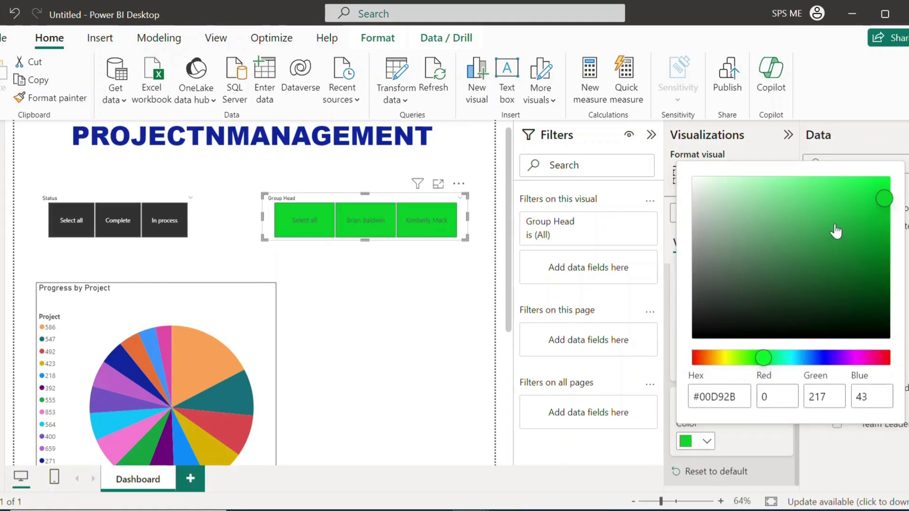
left_click(876, 244)
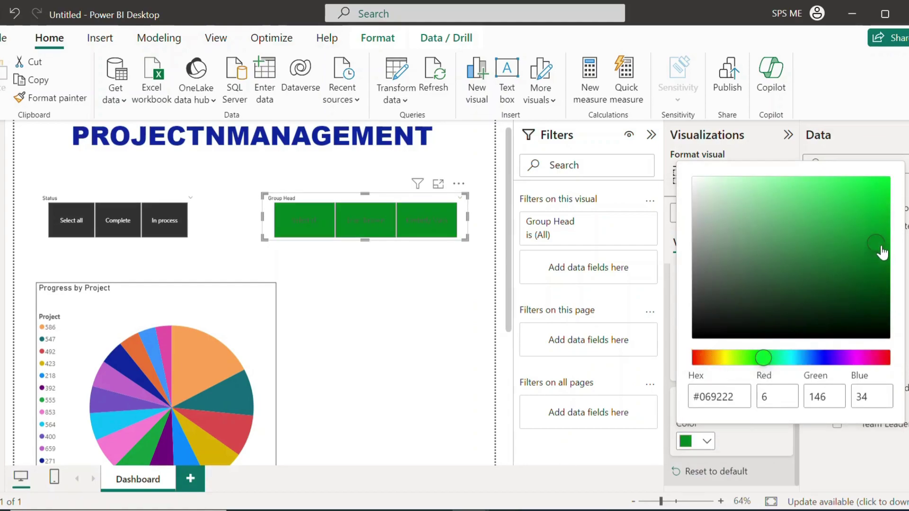
mouse_move(880, 248)
left_mouse_down()
mouse_move(882, 282)
mouse_move(886, 244)
left_mouse_up()
left_click(841, 464)
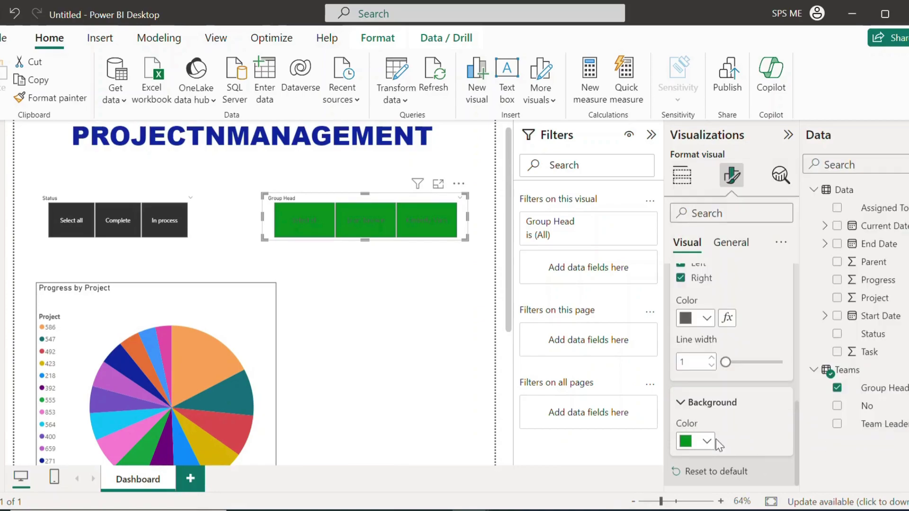
- Set the button border colour to white, then back to dark grey
left_click(700, 318)
left_click(737, 253)
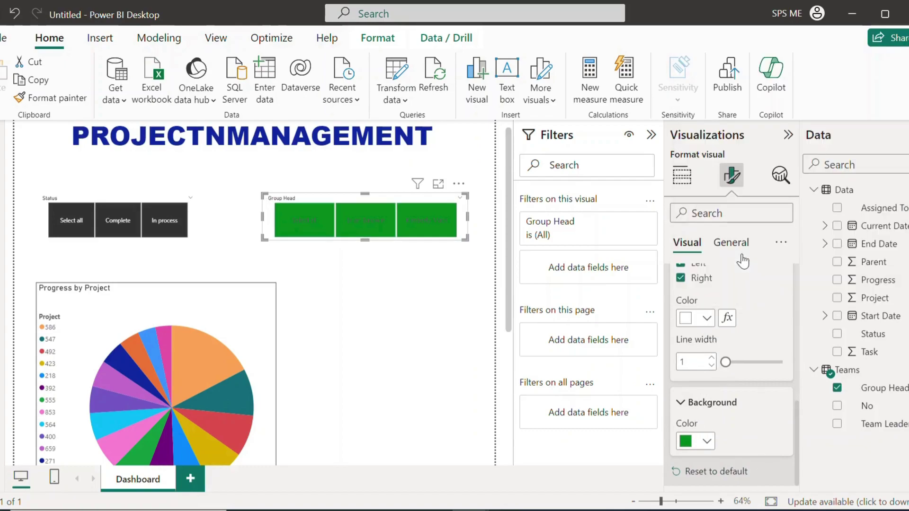
scroll(715, 299, "up", 2)
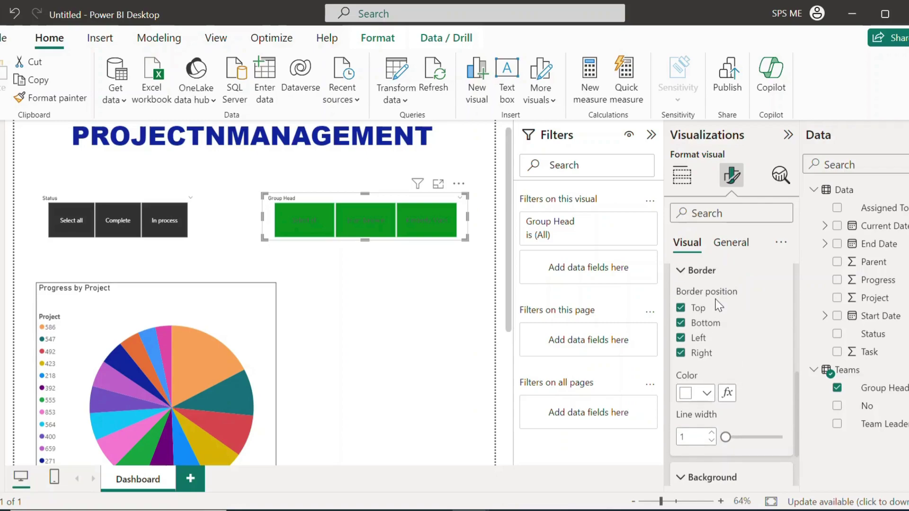
scroll(729, 383, "down", 2)
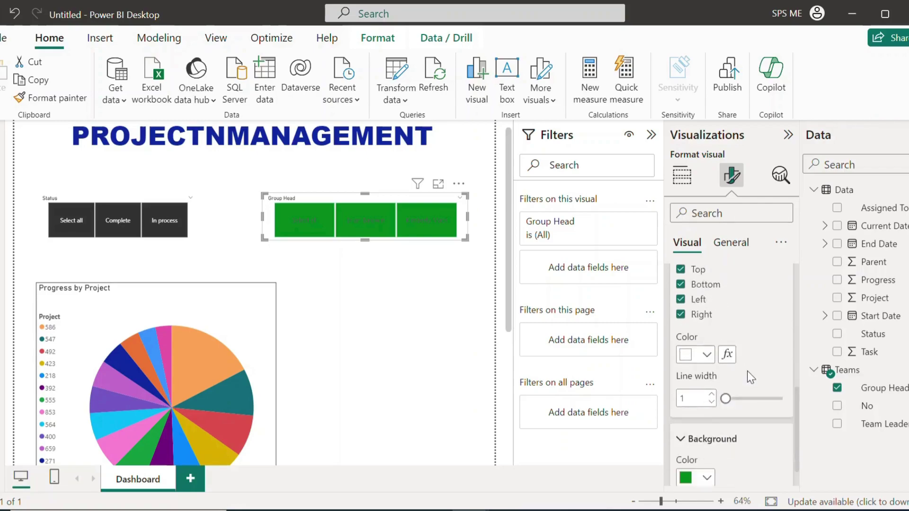
left_click(706, 318)
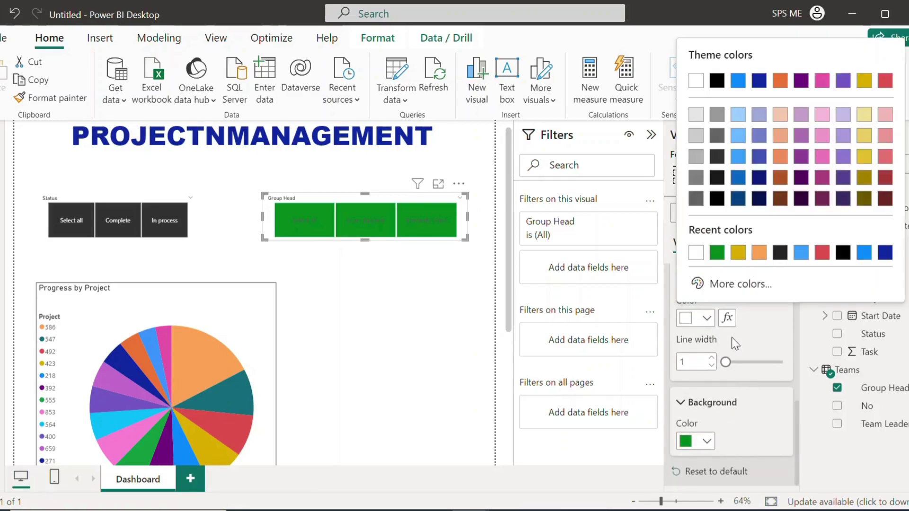
left_click(780, 253)
- Make the slicer button label font white and recheck Select all
scroll(762, 364, "up", 3)
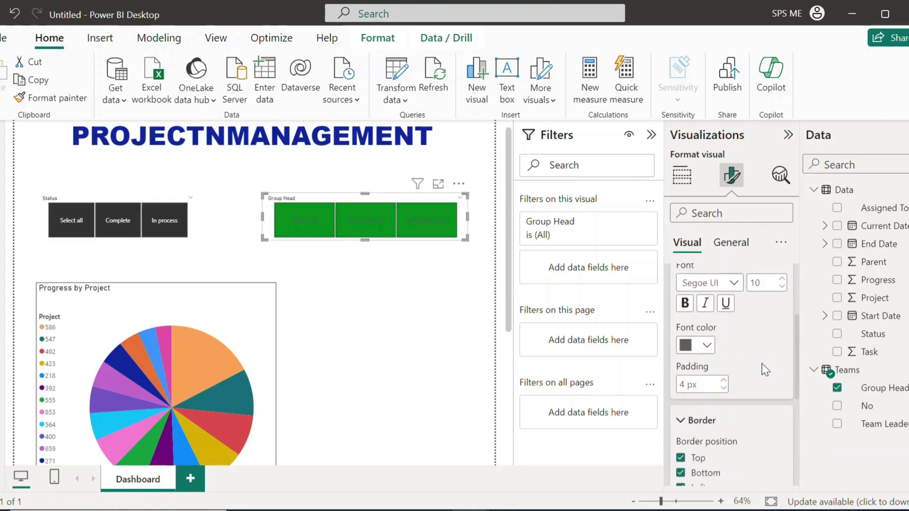
scroll(762, 363, "up", 2)
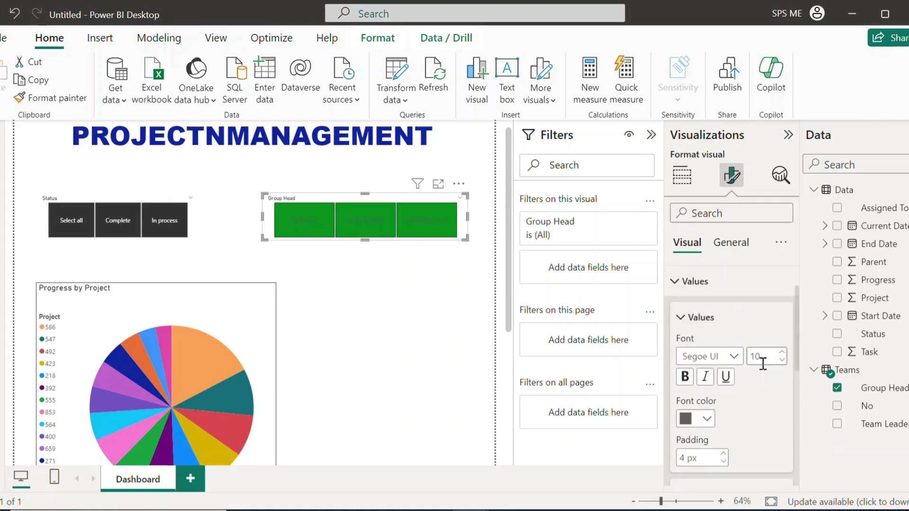
left_click(705, 420)
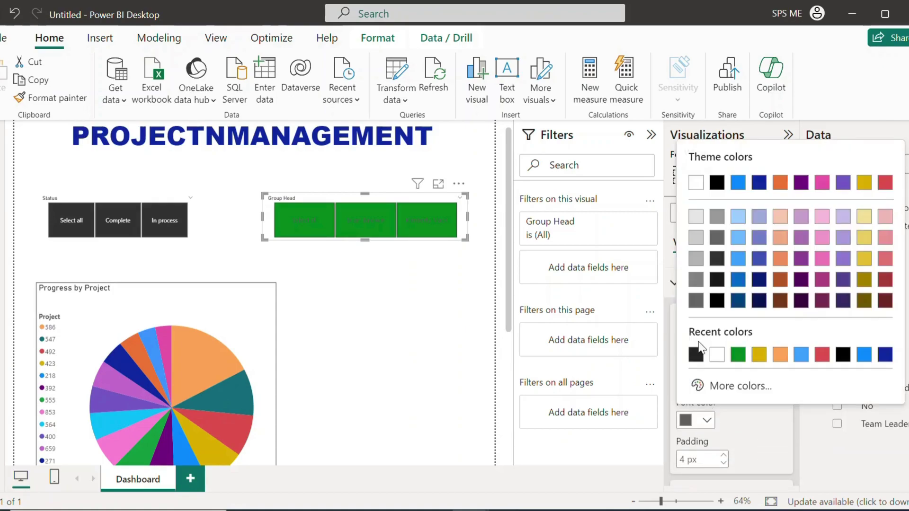
left_click(695, 182)
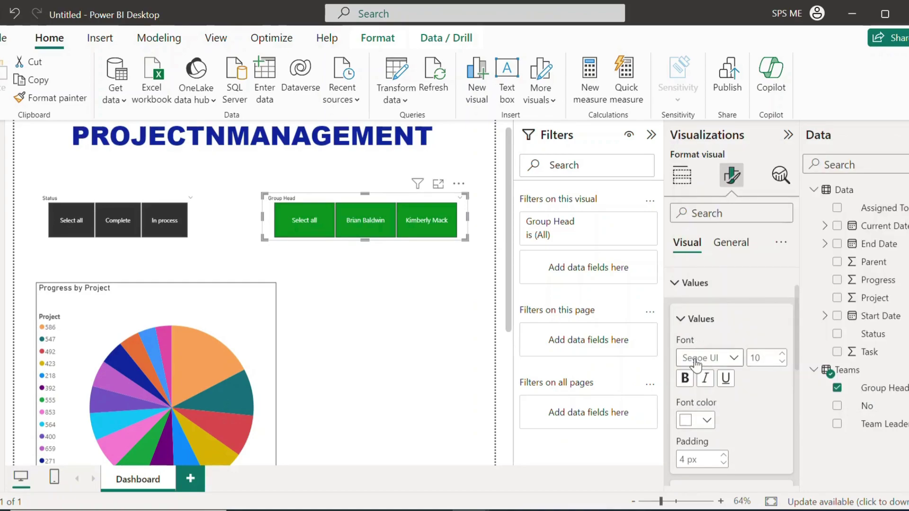
left_click(302, 229)
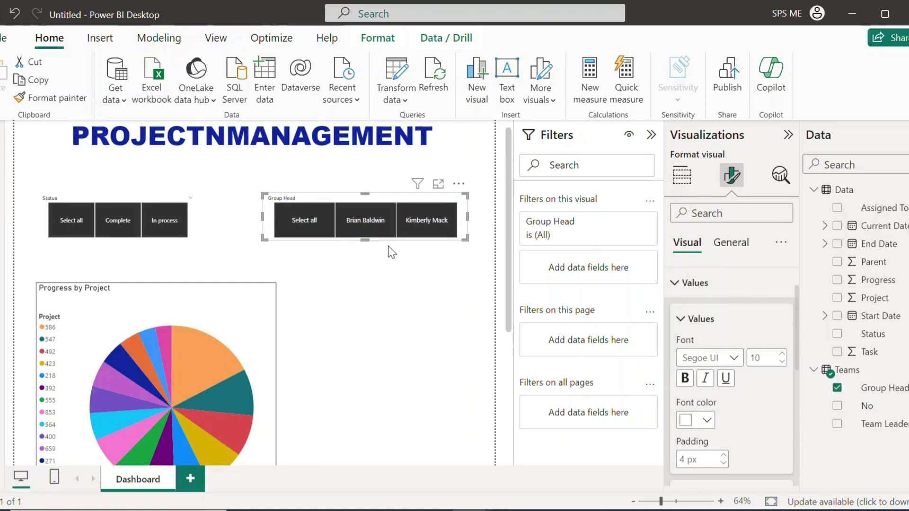
left_click(305, 229)
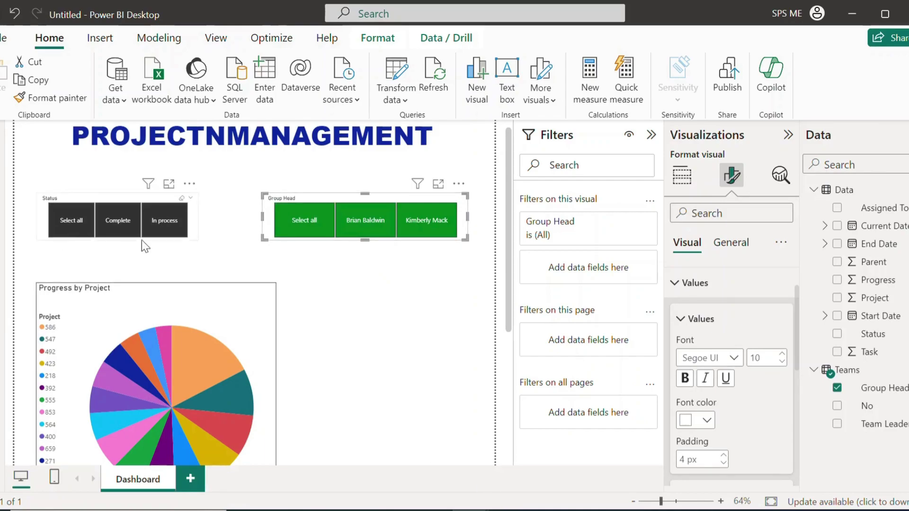
- Nudge the Progress by Team Leader bar chart slightly left
scroll(370, 433, "down", 2)
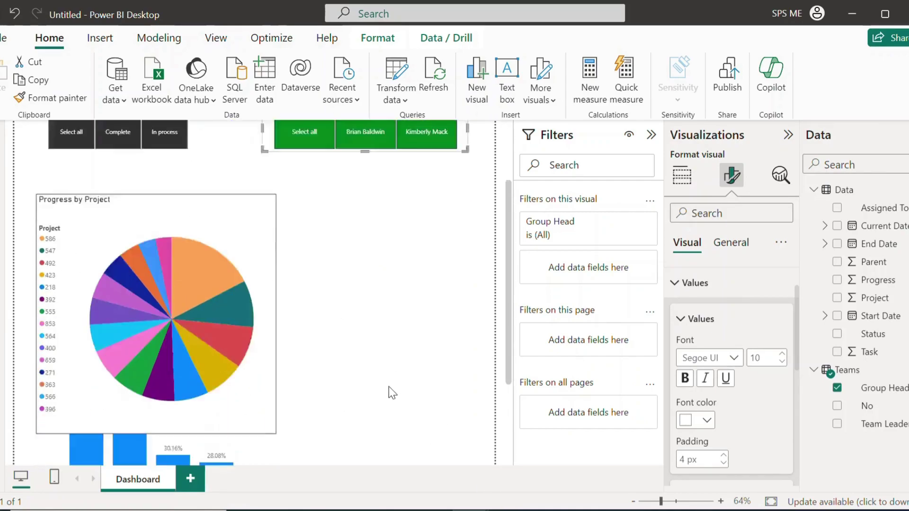
scroll(391, 393, "down", 3)
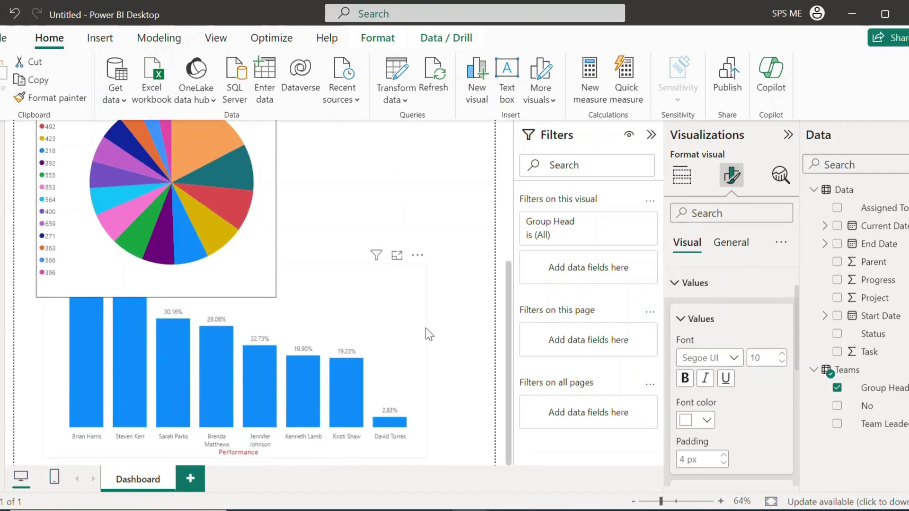
left_click(425, 387)
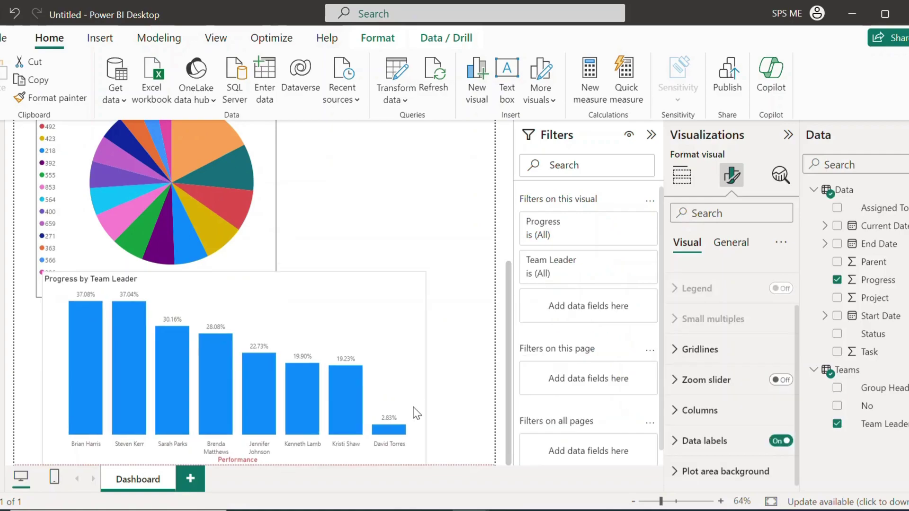
left_click_drag(417, 413, 406, 420)
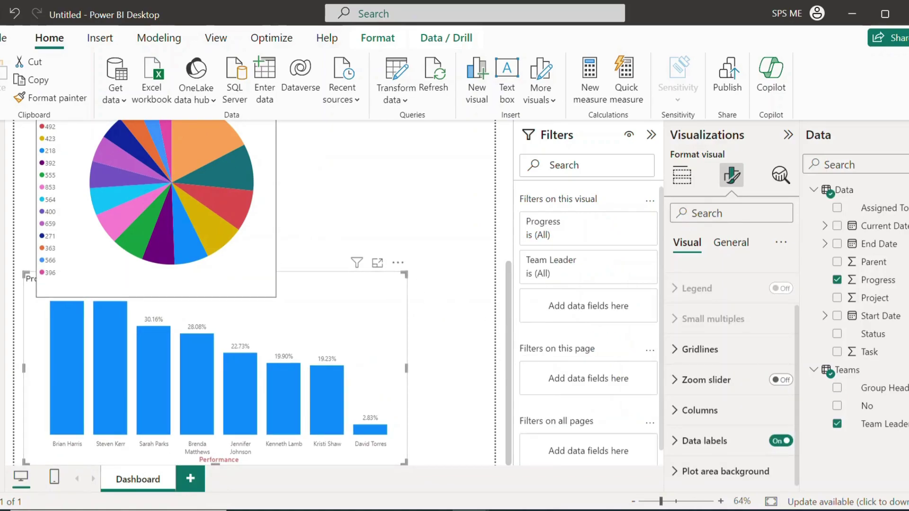
- Move the Progress by Project pie chart up to align just below the slicers
left_click_drag(660, 506, 651, 501)
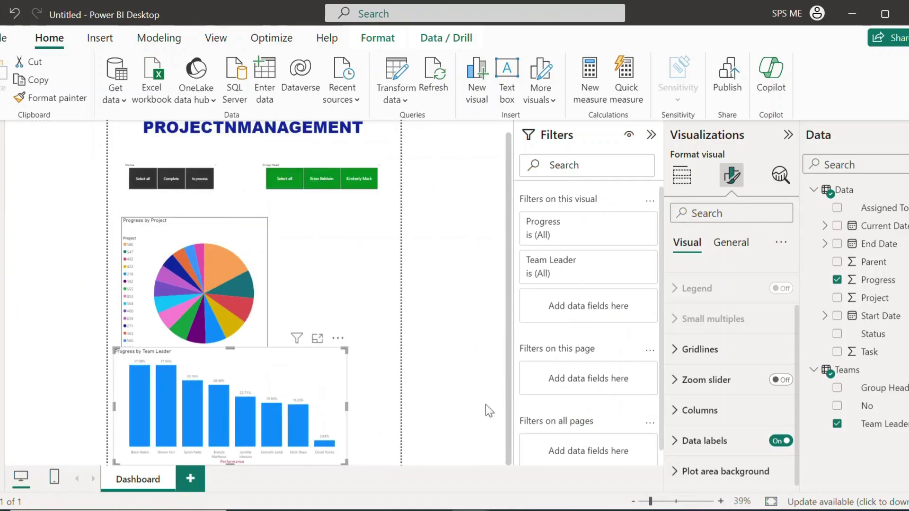
left_click_drag(511, 432, 514, 464)
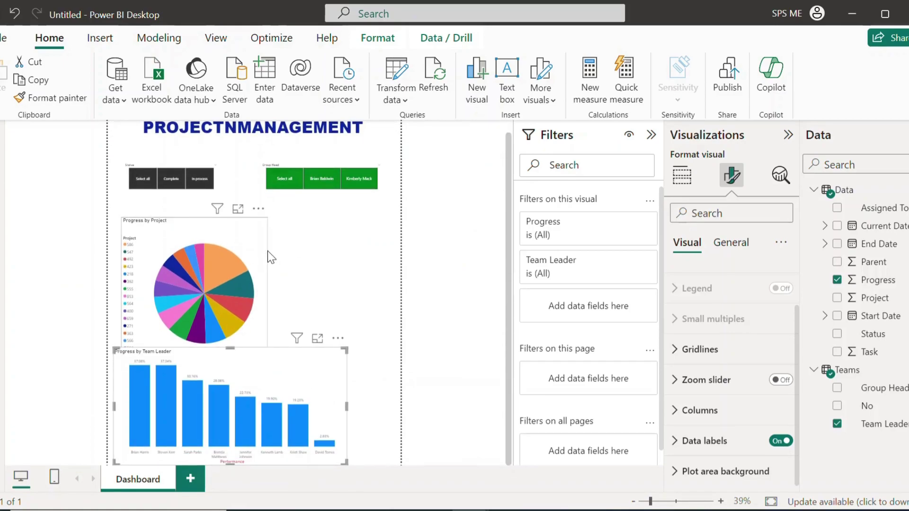
left_click_drag(267, 251, 266, 230)
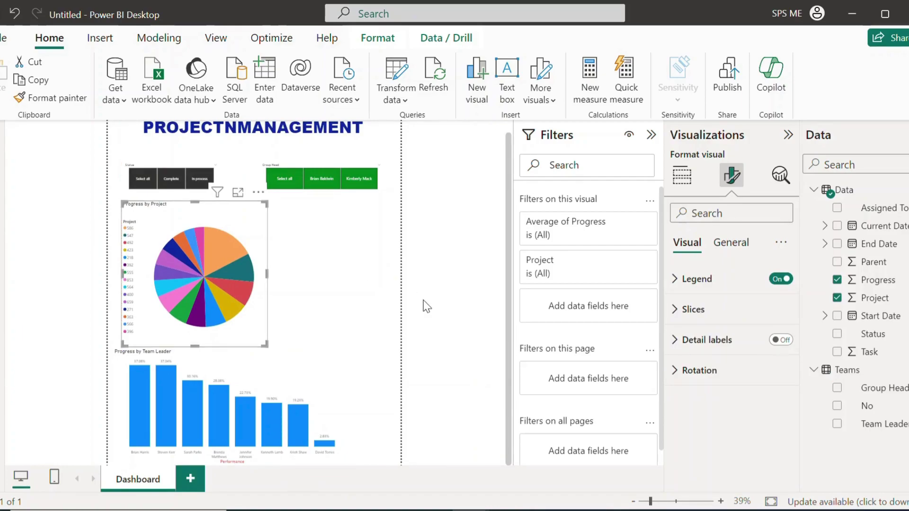
left_click(353, 330)
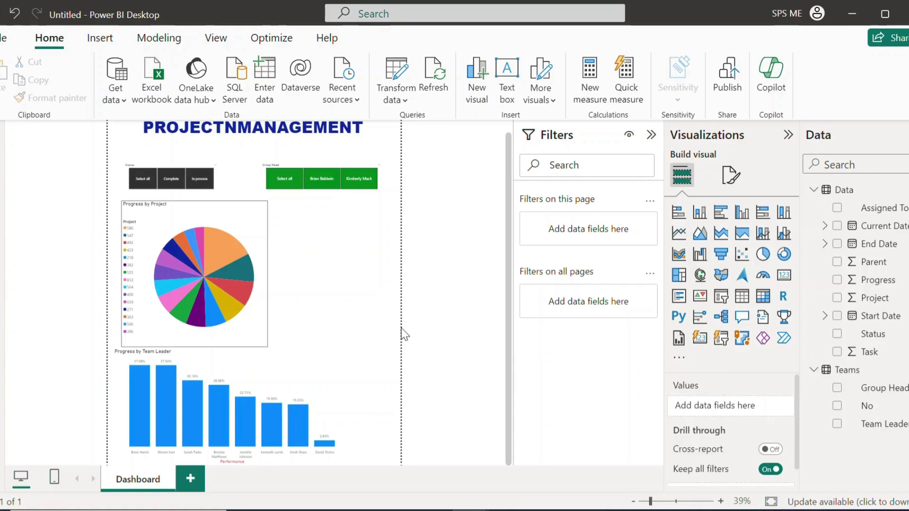
- Choose Insert > Image to browse for a picture file
left_click(98, 41)
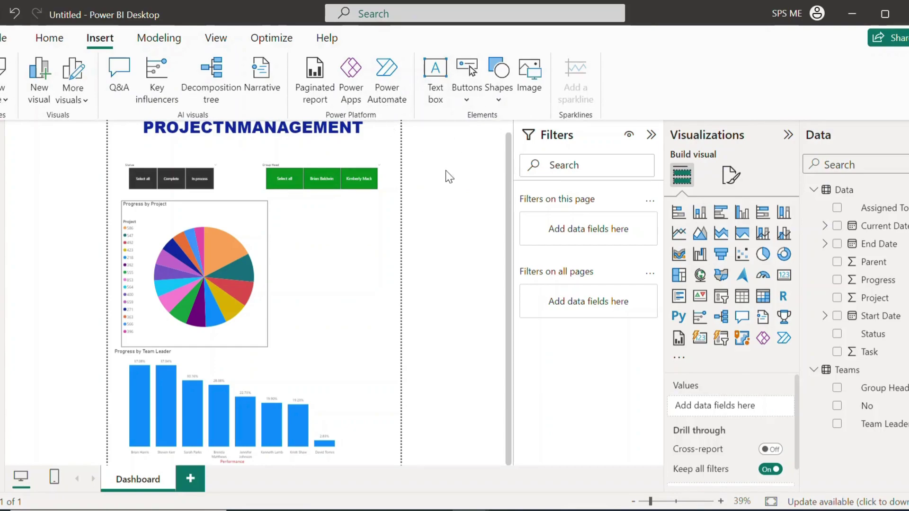
left_click(535, 72)
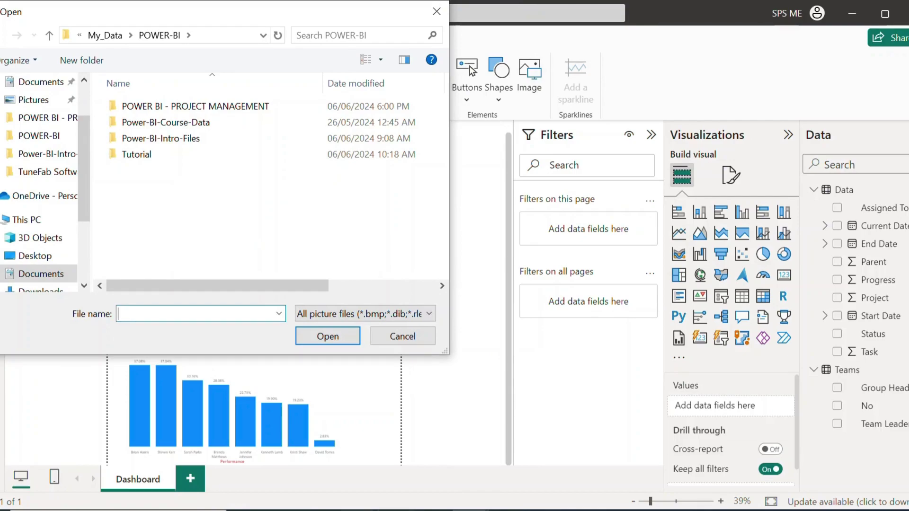
- Switch to Chrome and open google.com in a new tab
mouse_move(265, 453)
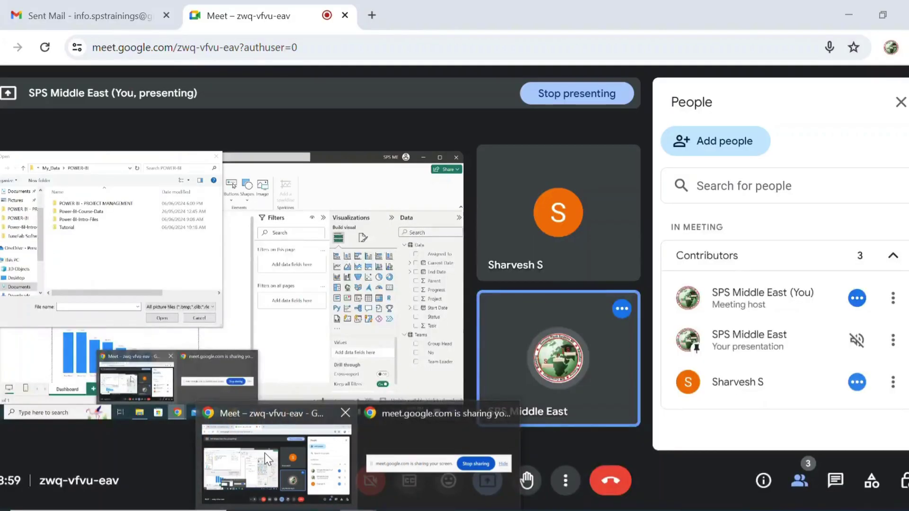
left_click(264, 425)
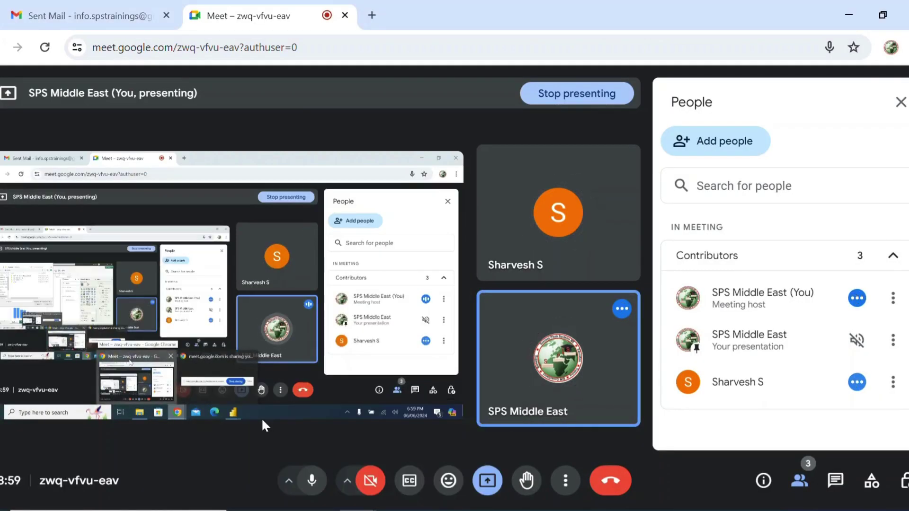
left_click(372, 15)
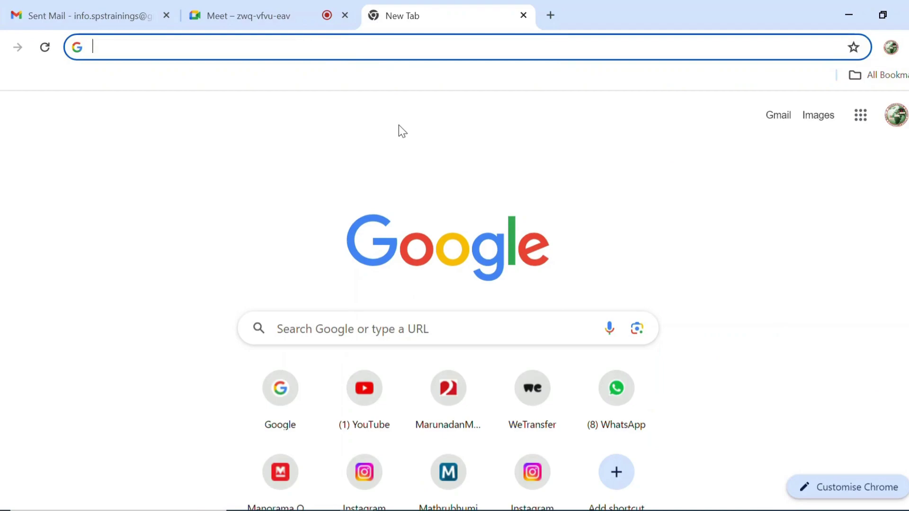
type("GOOG")
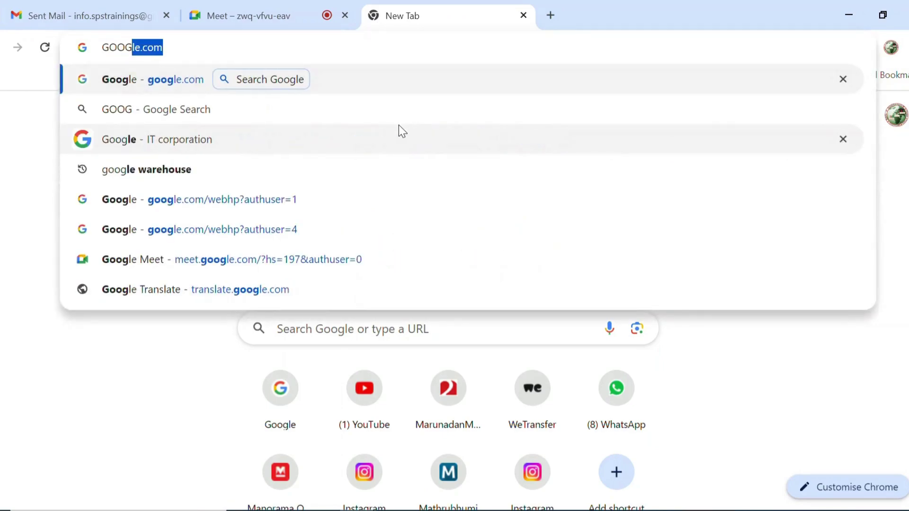
key("Return")
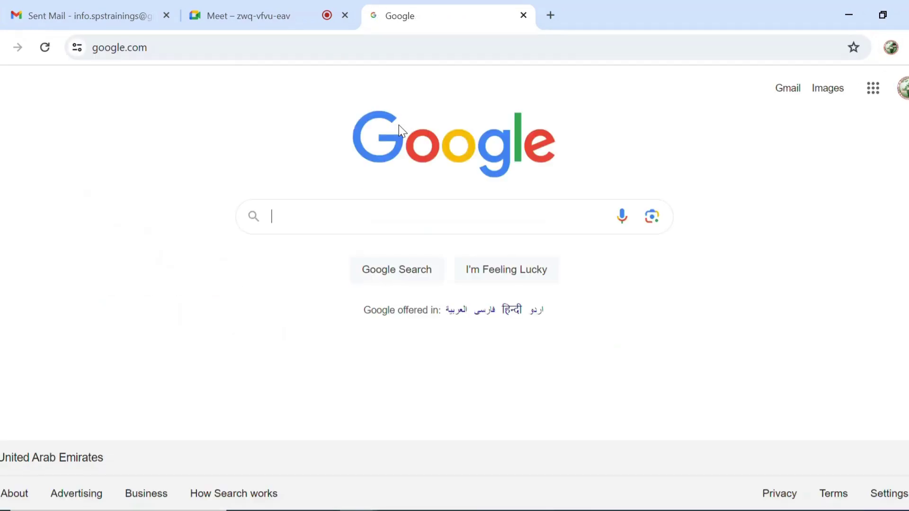
- Search 'project management' and show the Images results
type("PRO")
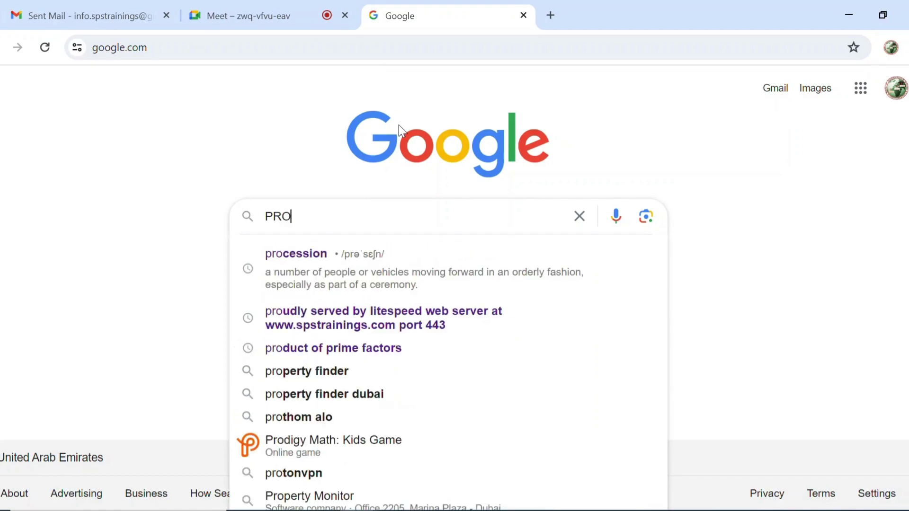
type("JECT")
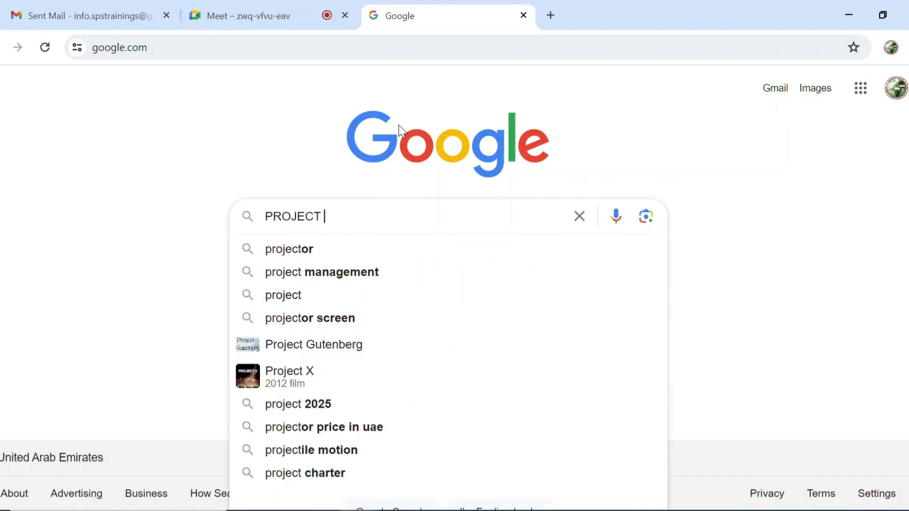
left_click(371, 247)
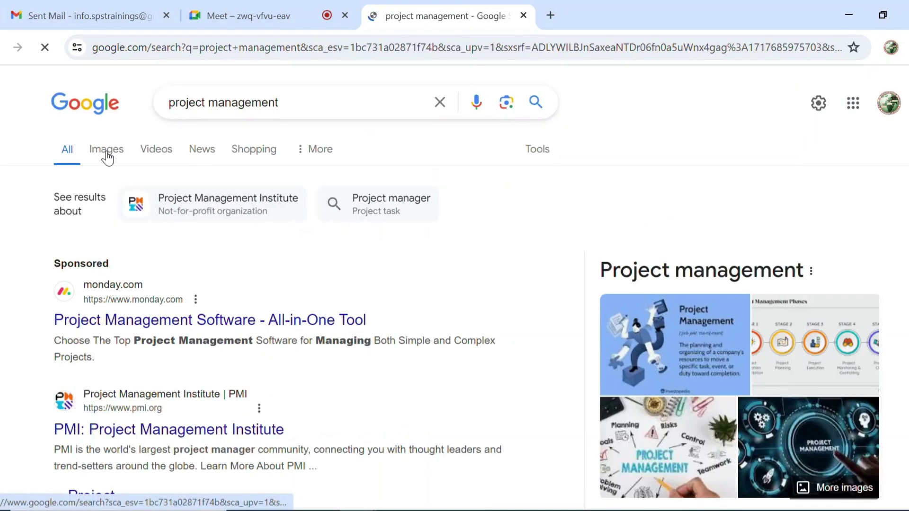
left_click(106, 152)
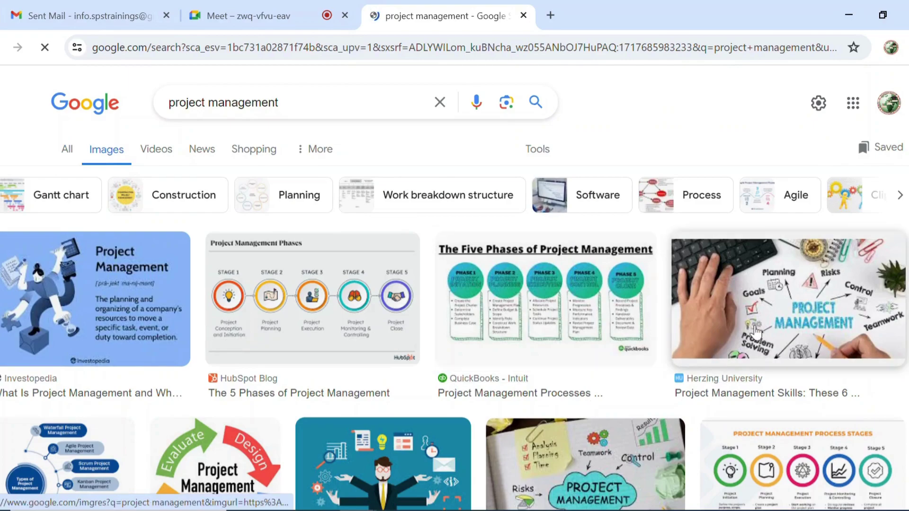
- Save the keyboard project management picture as PIC2, then go back to Power BI
right_click(831, 298)
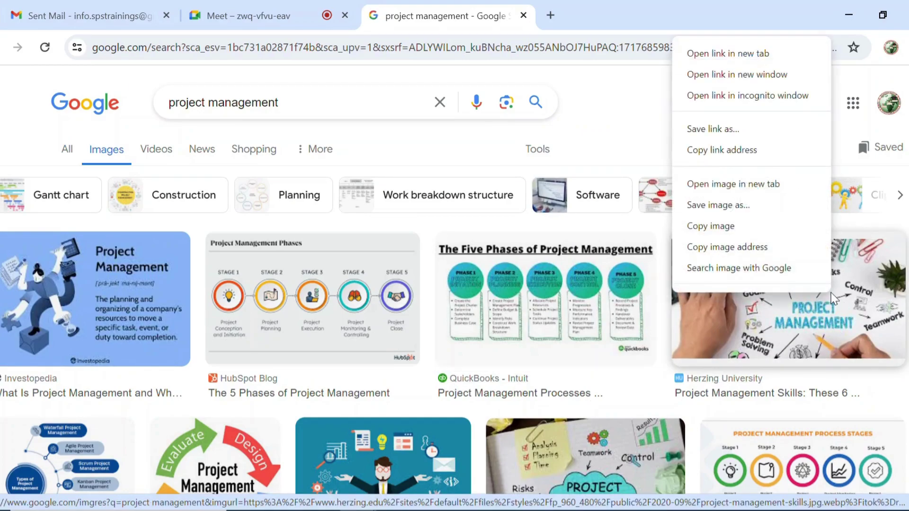
left_click(734, 206)
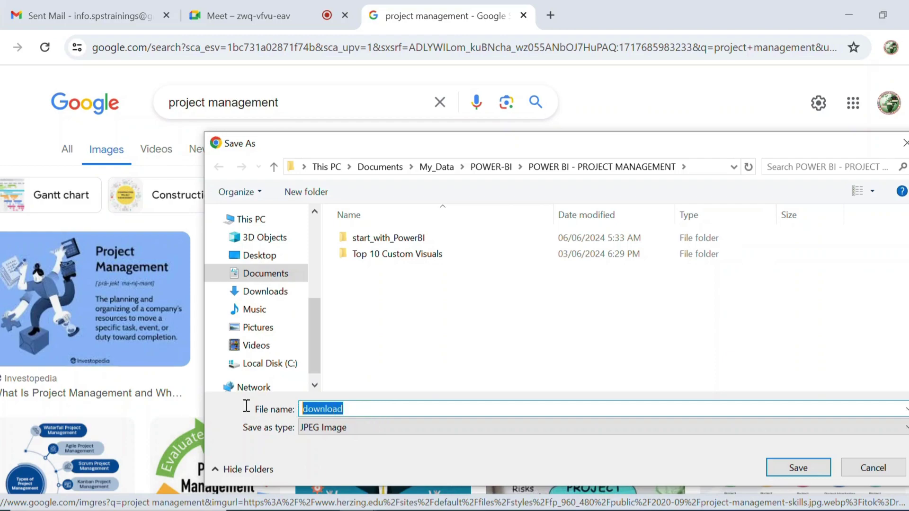
type("PIC2")
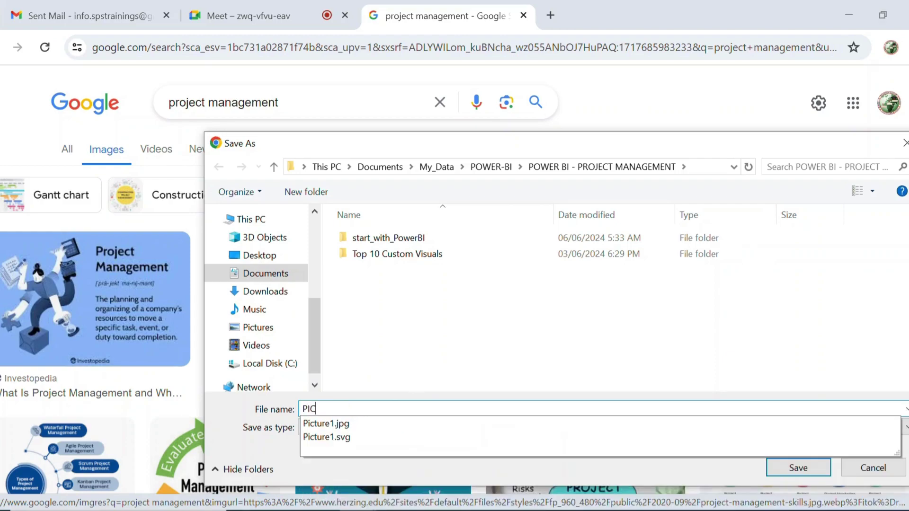
left_click(798, 467)
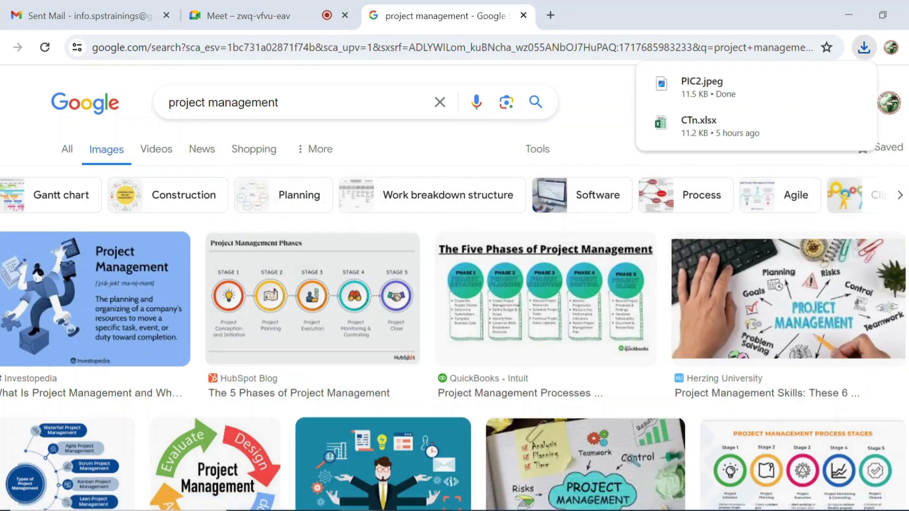
mouse_move(472, 505)
left_click(565, 492)
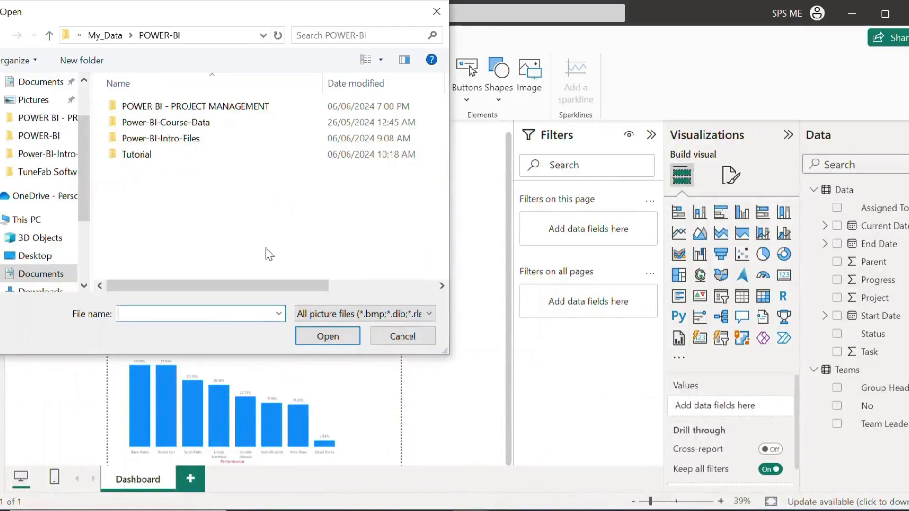
- Insert PIC2 from the POWER BI - PROJECT MANAGEMENT folder
double_click(216, 106)
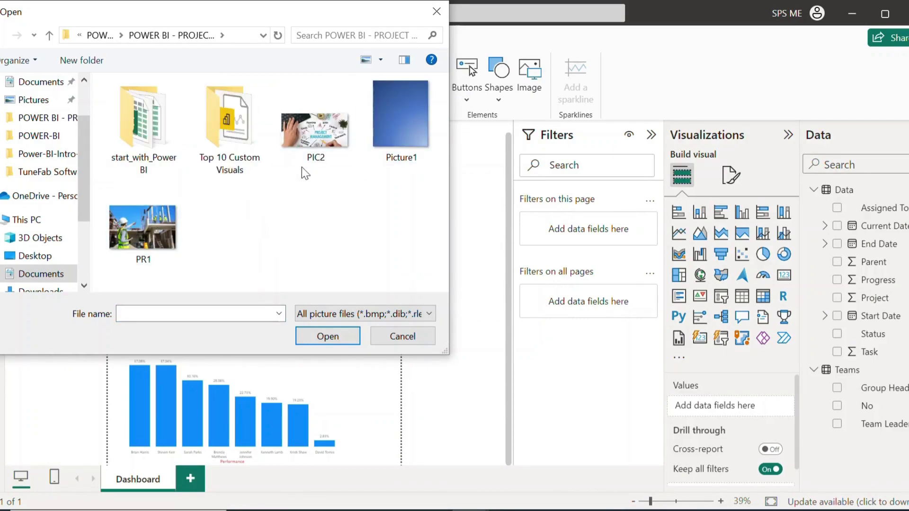
left_click(307, 151)
left_click(324, 337)
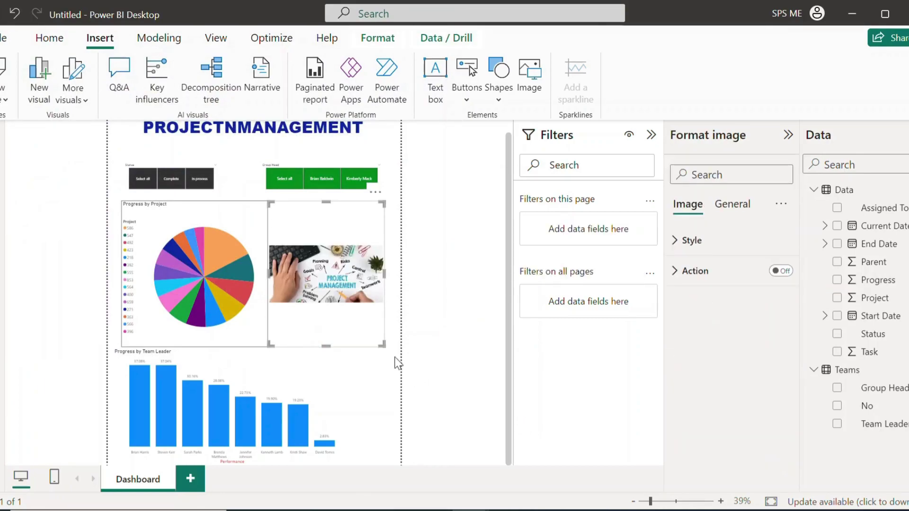
- Shrink the picture and place it right of the pie chart under the green slicer
left_click_drag(382, 345, 362, 317)
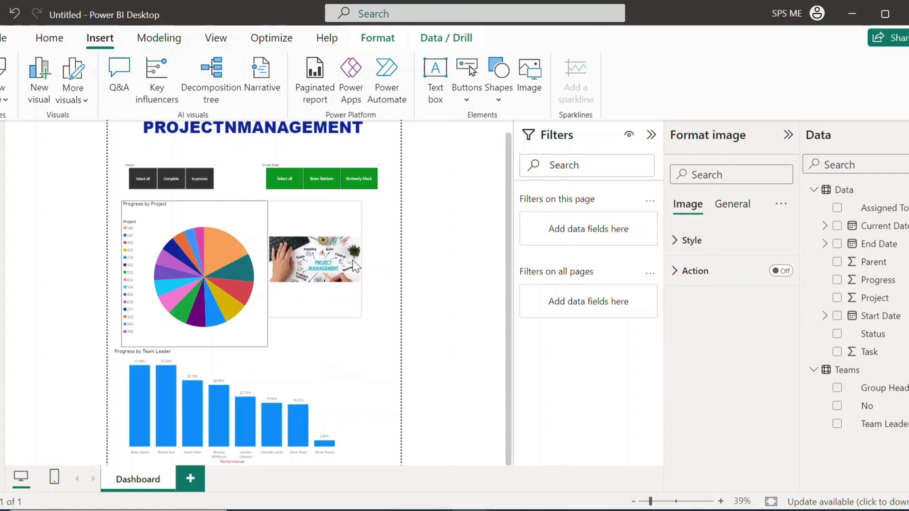
left_click_drag(361, 259, 348, 241)
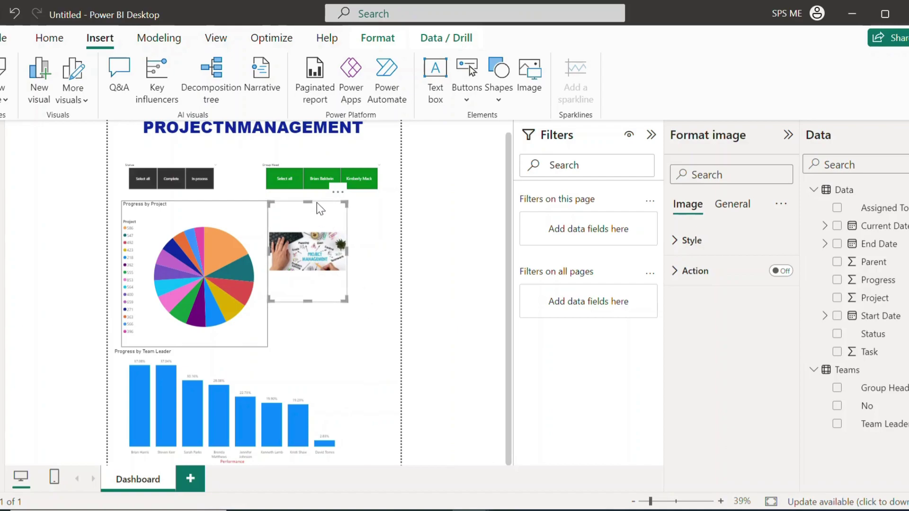
left_click_drag(322, 203, 350, 204)
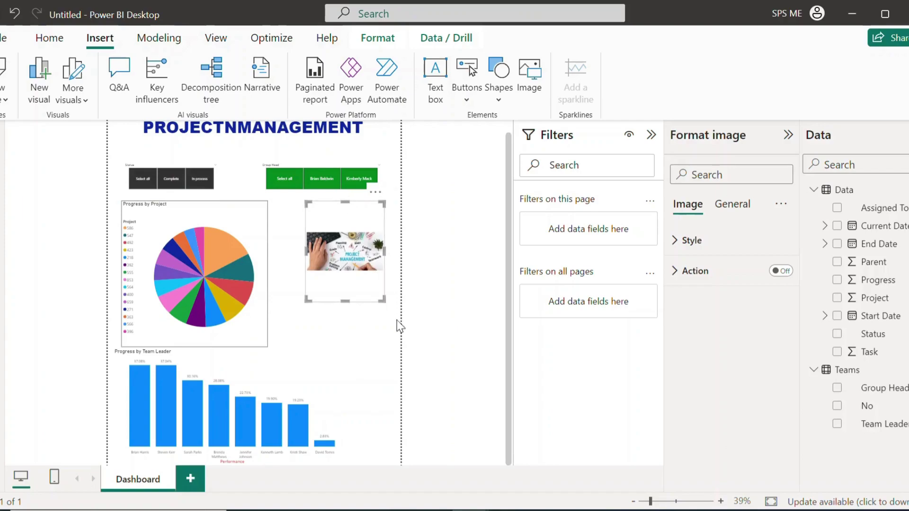
left_click(464, 340)
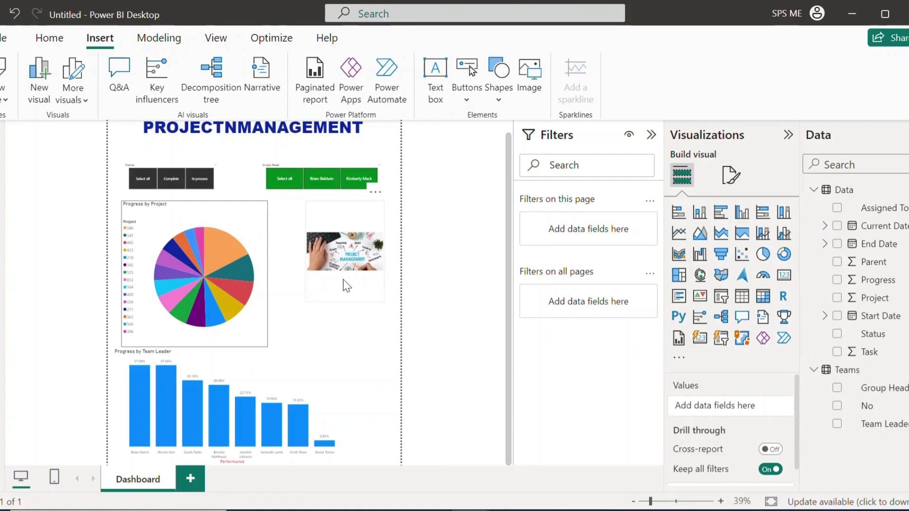
left_click(357, 267)
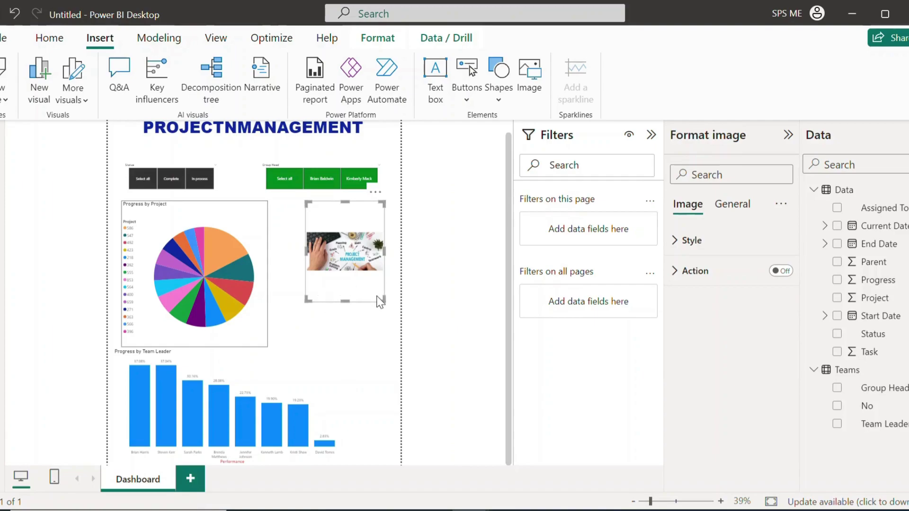
left_click_drag(346, 298, 348, 245)
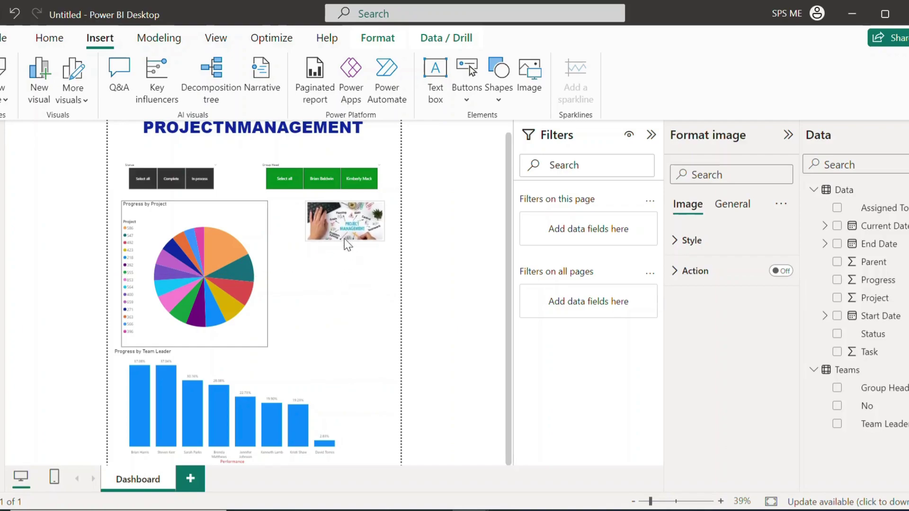
left_click(479, 393)
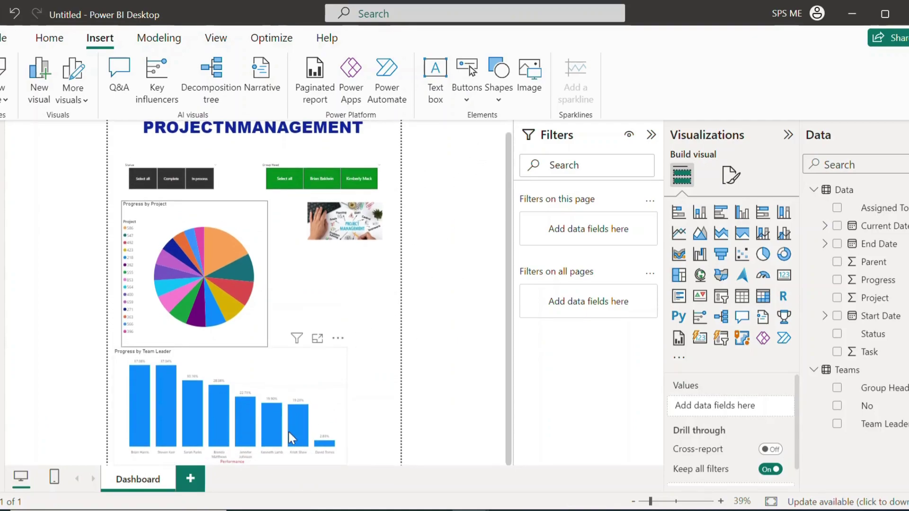
- Add a second blank page beside Dashboard and name it TEAM LEADER
left_click(191, 479)
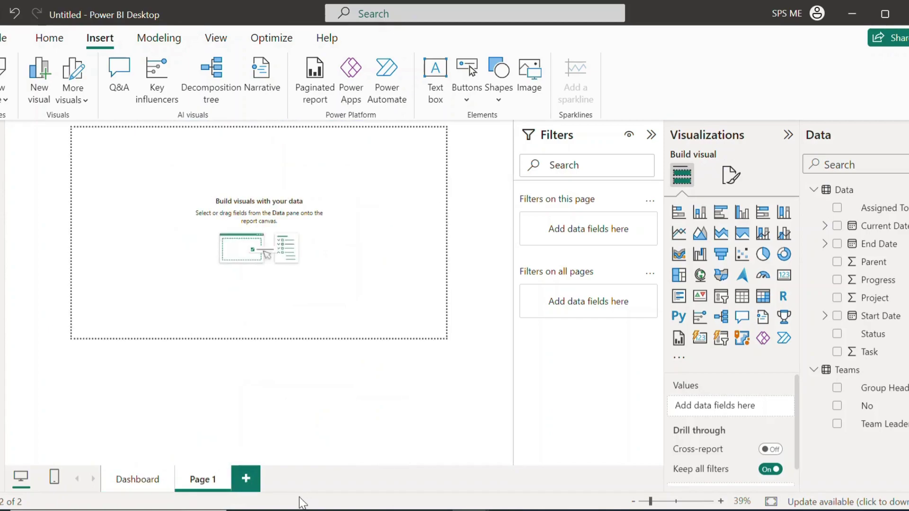
double_click(203, 480)
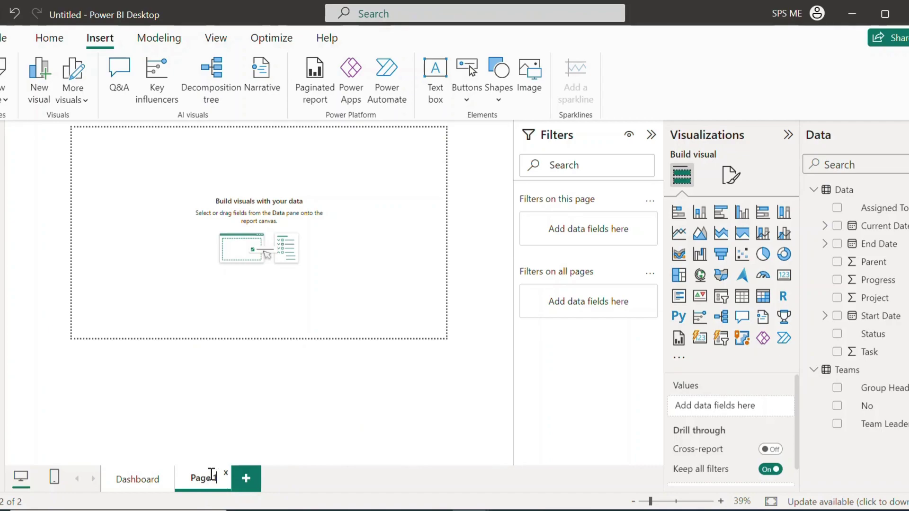
left_click_drag(217, 477, 187, 477)
type("tE")
key("BackSpace")
key("BackSpace")
key("BackSpace")
type("EAM LEADER")
- Add a stacked bar chart showing Sum of Project by Team Leader
left_click(424, 444)
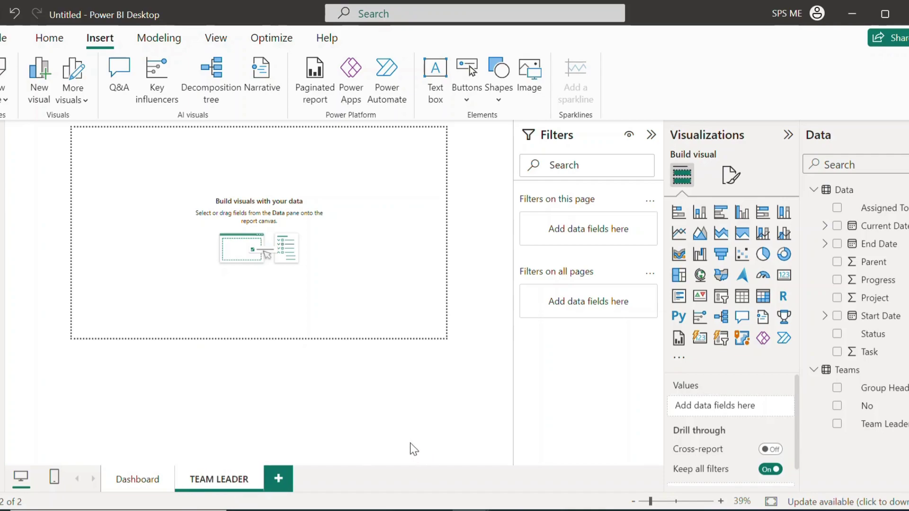
left_click(679, 213)
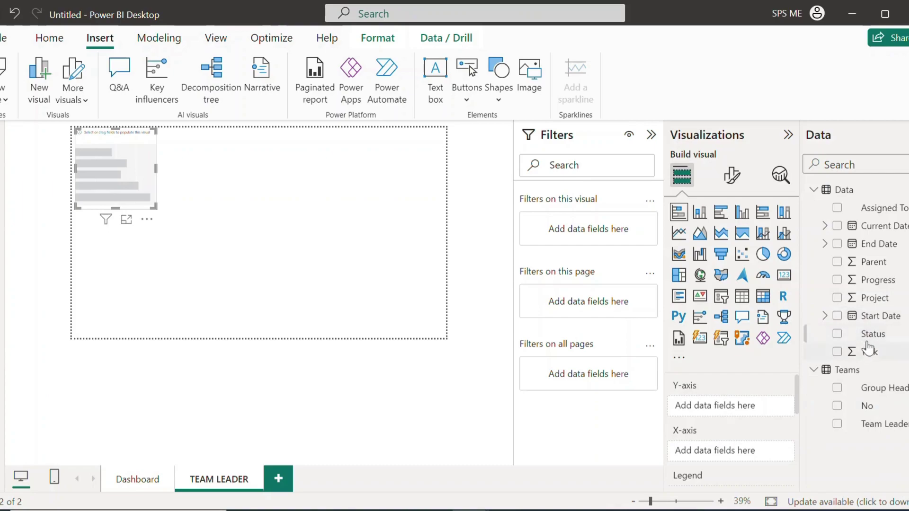
left_click(836, 297)
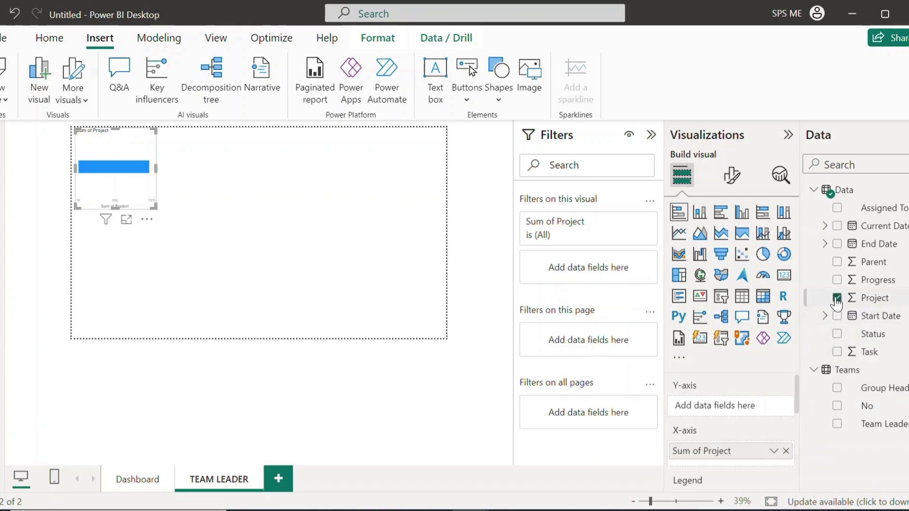
left_click(836, 424)
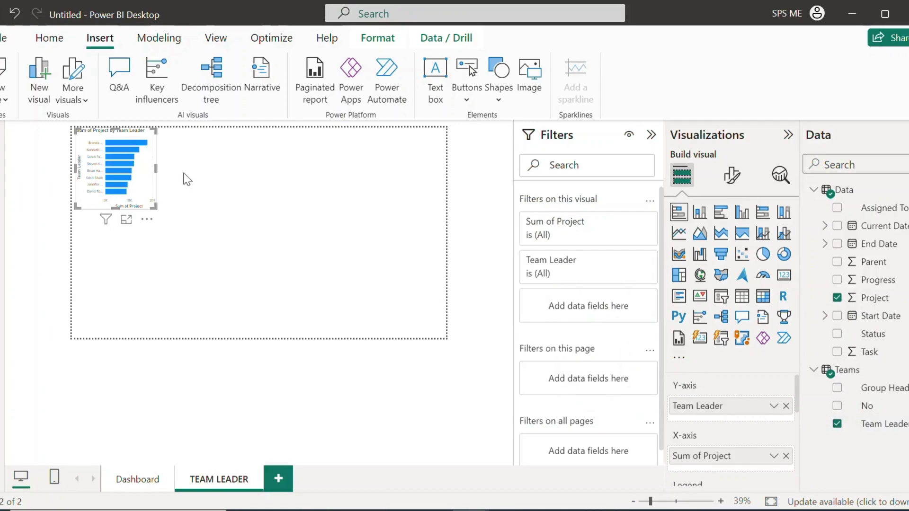
- Make the bar chart wider and taller, then return to the Dashboard page
left_click_drag(155, 168, 269, 185)
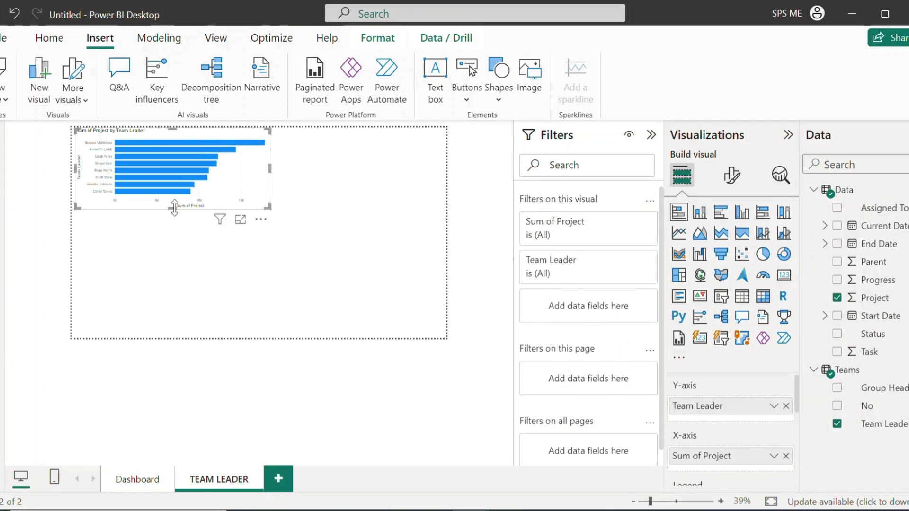
left_click_drag(175, 207, 175, 285)
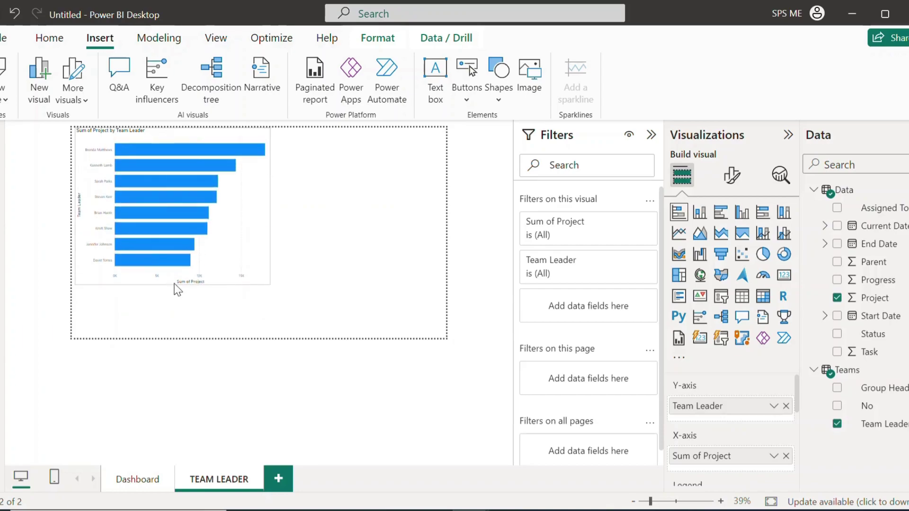
left_click(140, 480)
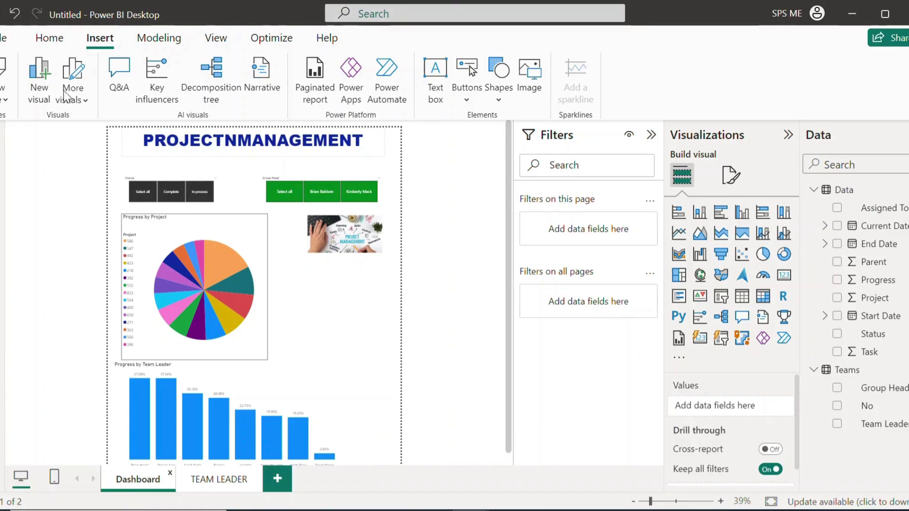
- Insert a page navigator with Dashboard and TEAM LEADER buttons
left_click(467, 100)
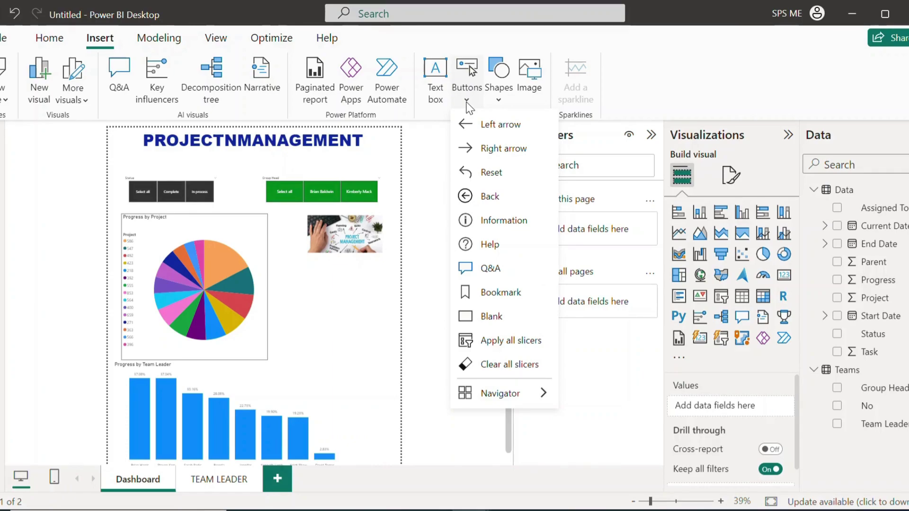
mouse_move(511, 400)
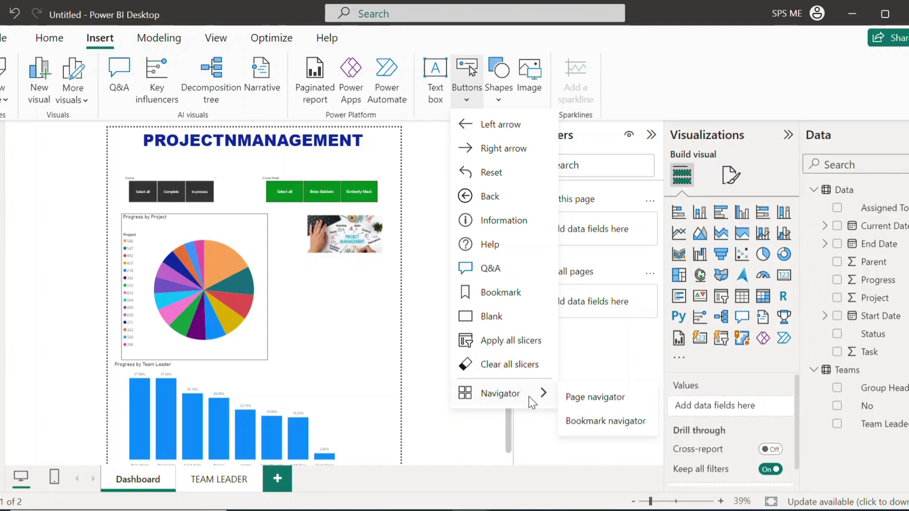
left_click(587, 403)
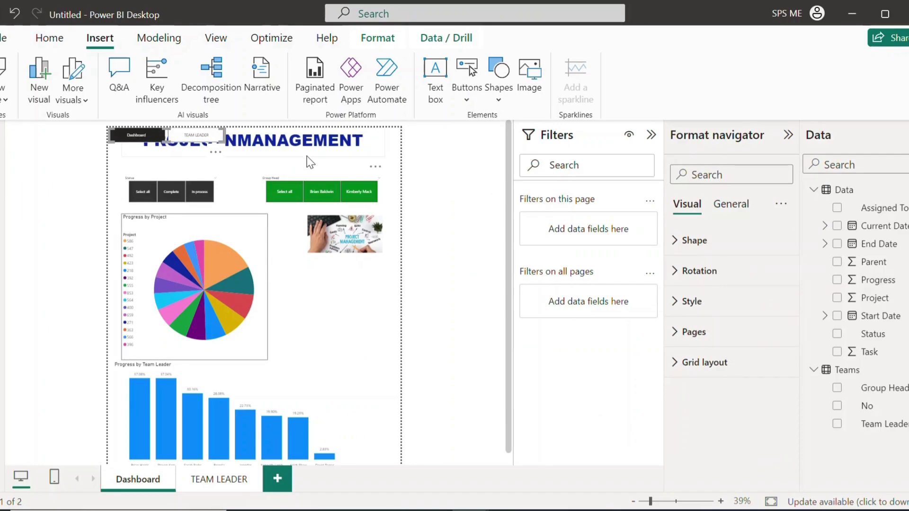
- Move the PROJECTNMANAGEMENT title text box just below the navigator
left_click_drag(310, 166, 309, 175)
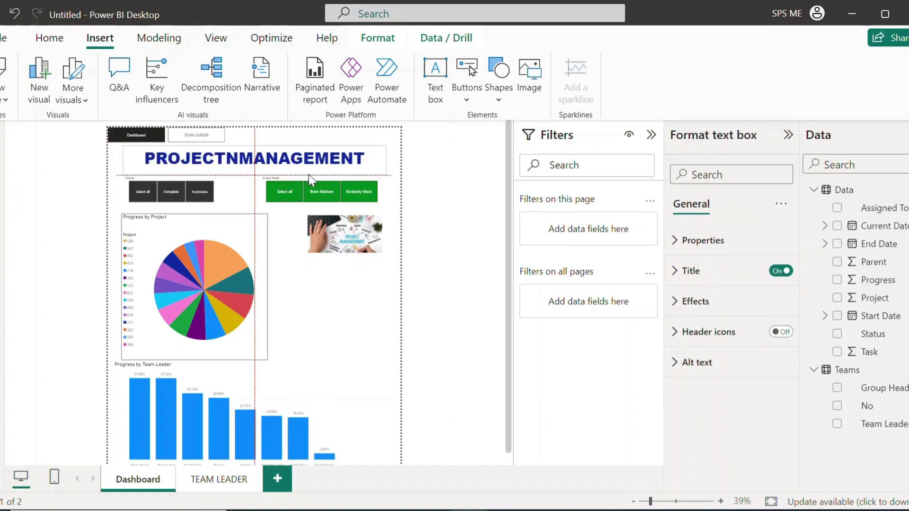
left_click(309, 174)
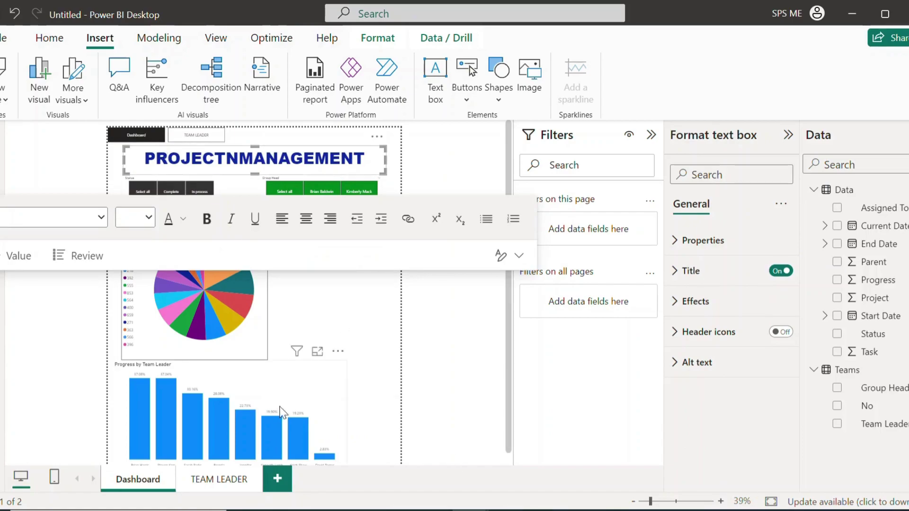
left_click(476, 379)
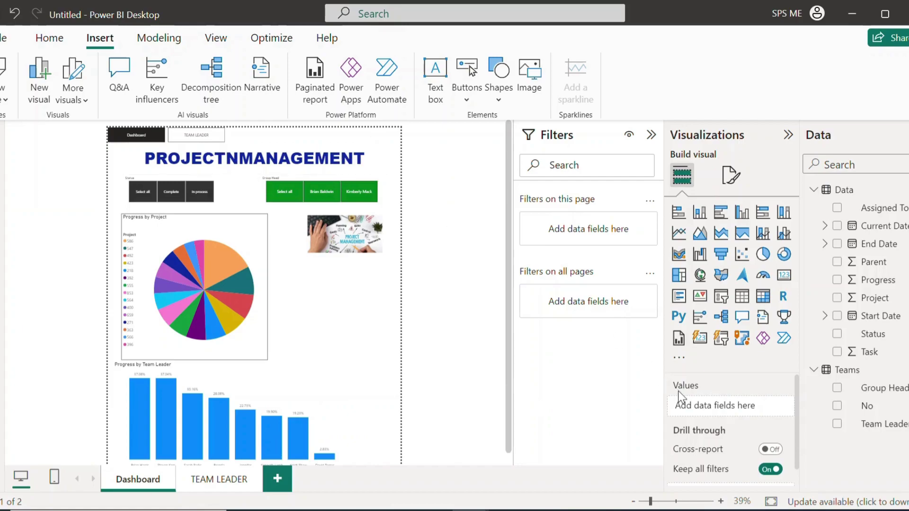
scroll(733, 397, "down", 1)
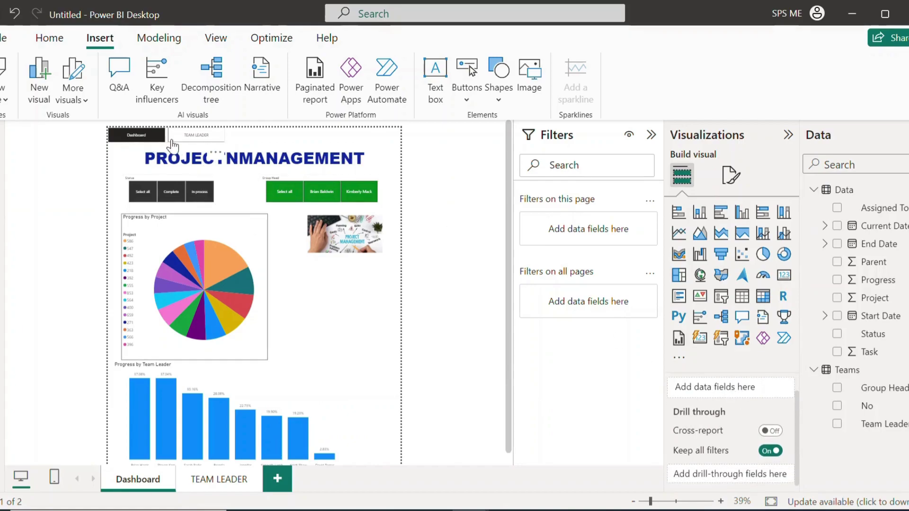
left_click(194, 168)
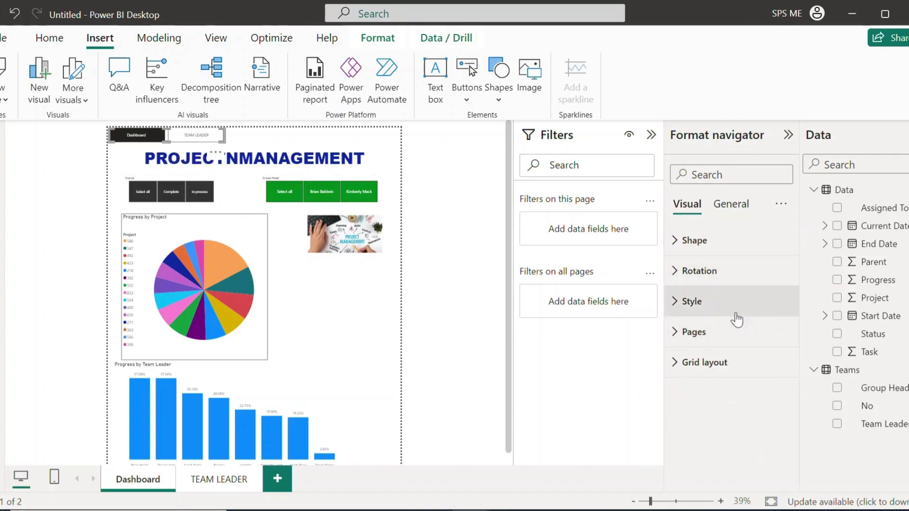
left_click(670, 307)
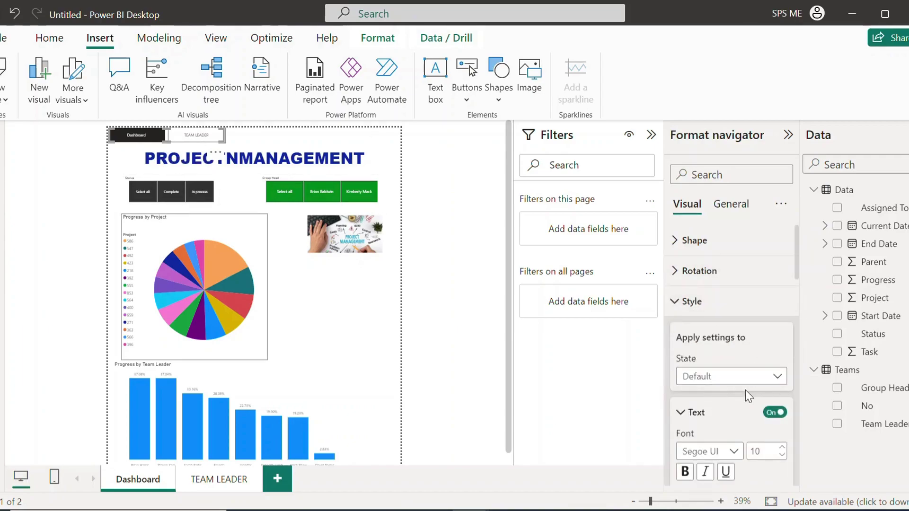
left_click(777, 377)
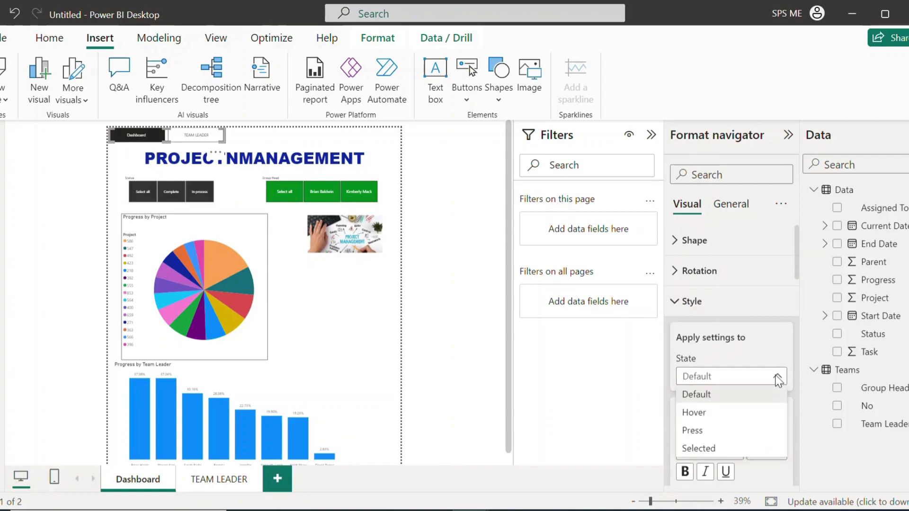
left_click(777, 378)
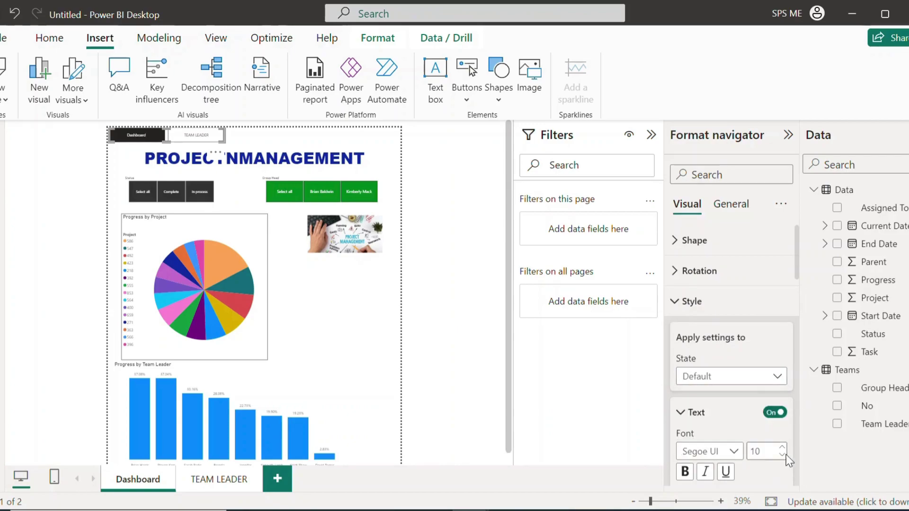
scroll(767, 449, "down", 3)
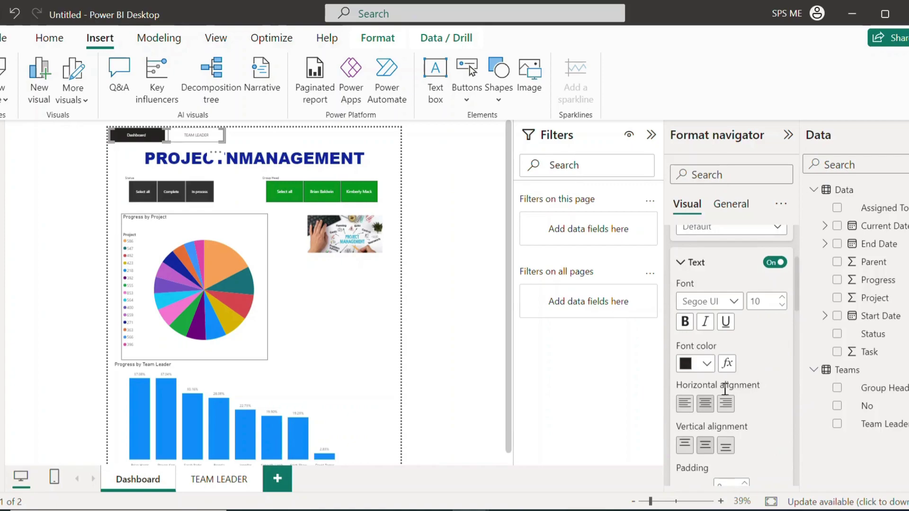
scroll(728, 396, "down", 5)
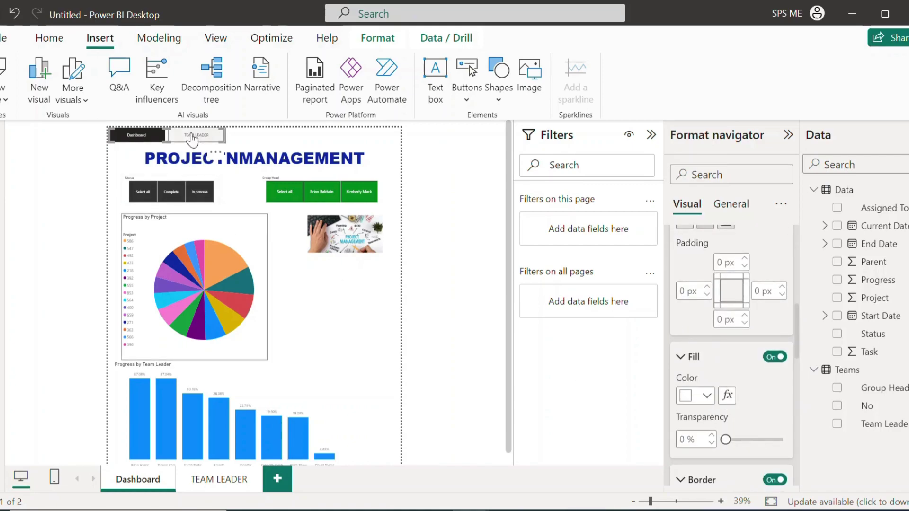
scroll(765, 421, "down", 2)
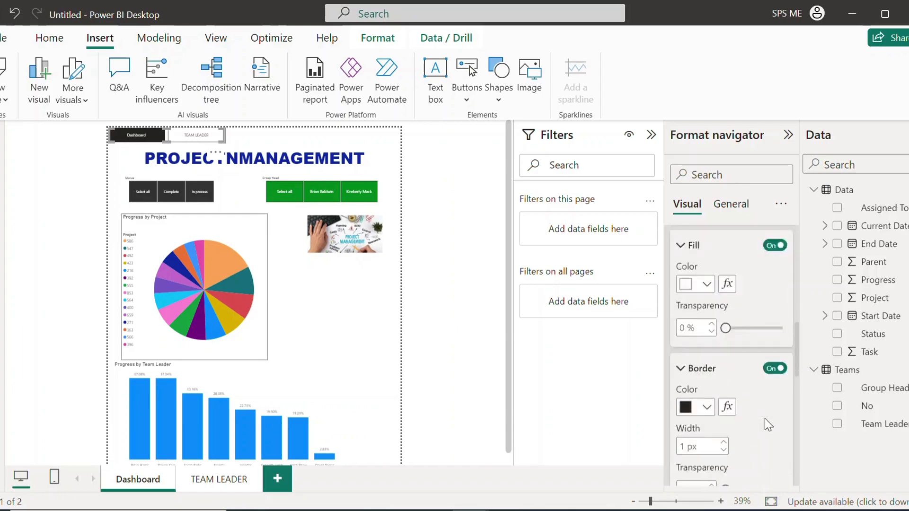
scroll(764, 421, "down", 1)
scroll(738, 424, "down", 4)
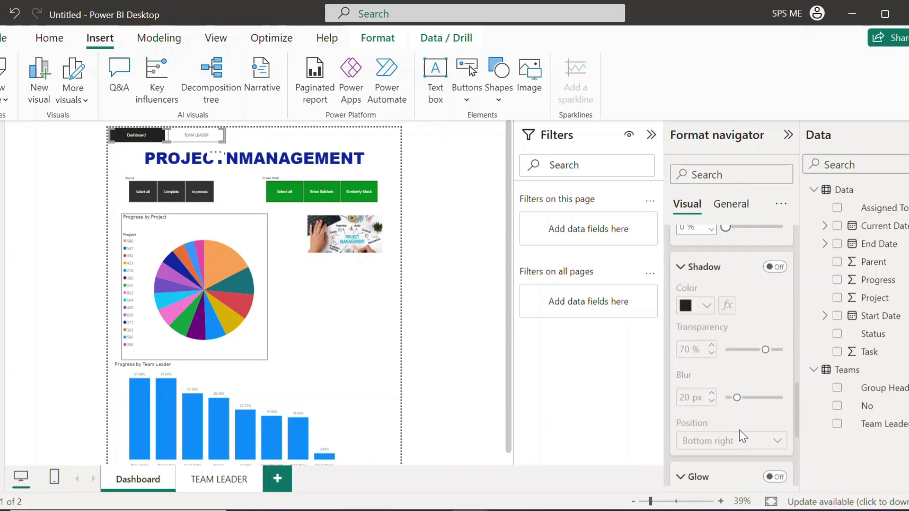
scroll(742, 431, "up", 6)
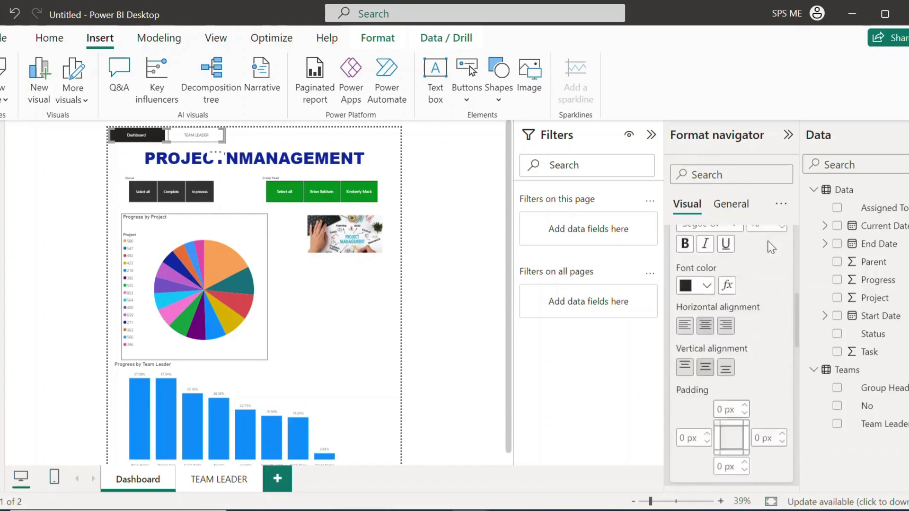
left_click(740, 214)
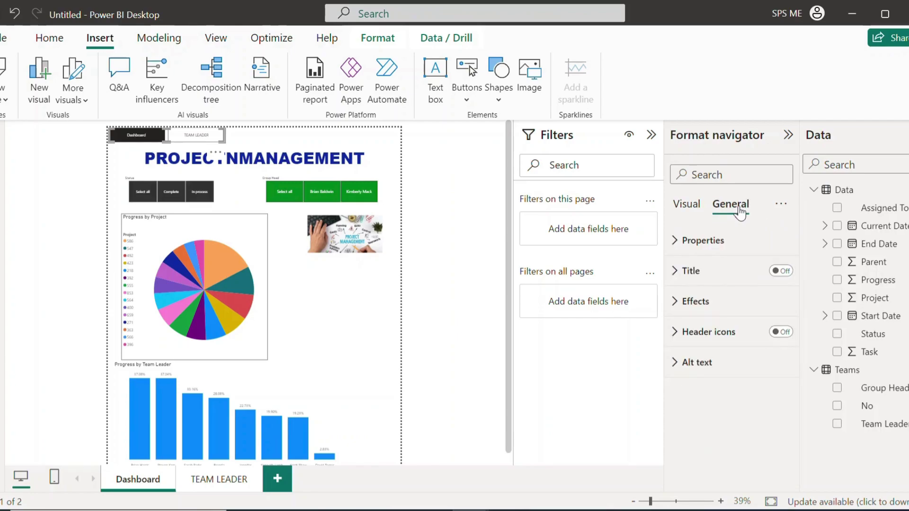
left_click(649, 503)
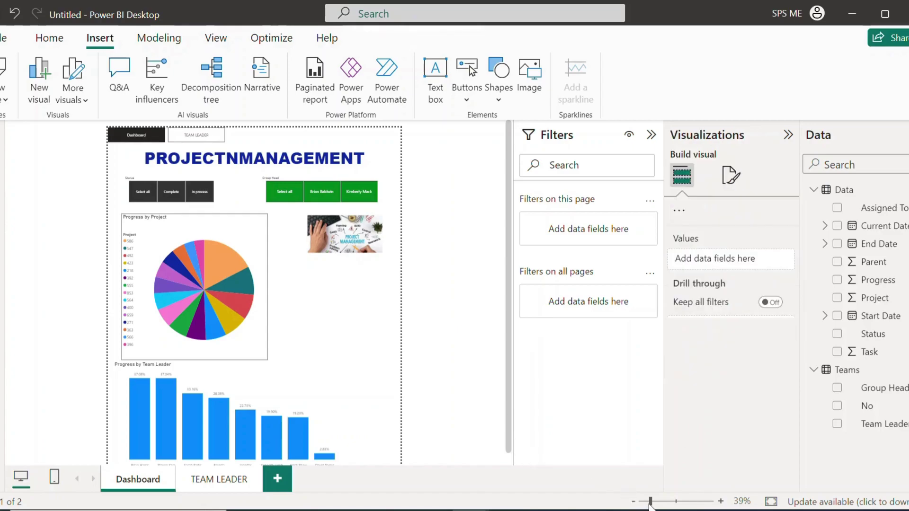
- Zoom in and use the navigator's TEAM LEADER button to open that page
left_click_drag(650, 502, 659, 502)
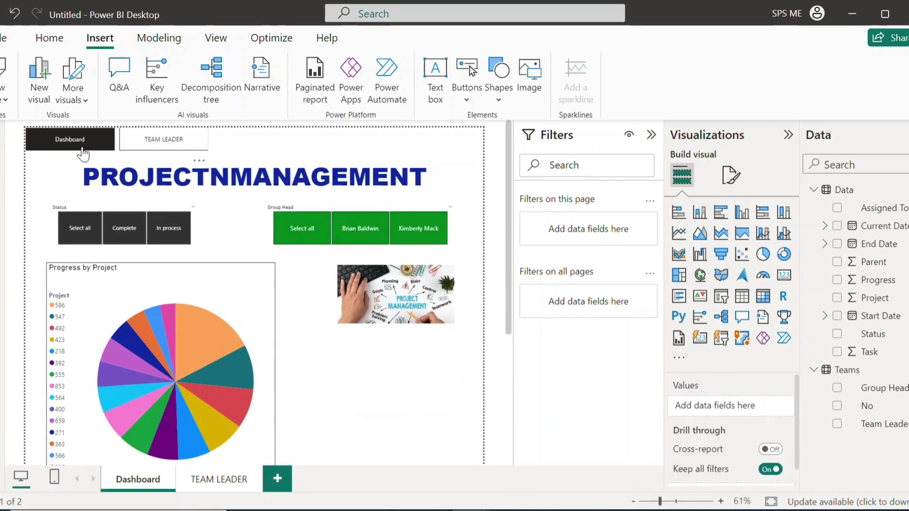
left_click(52, 153)
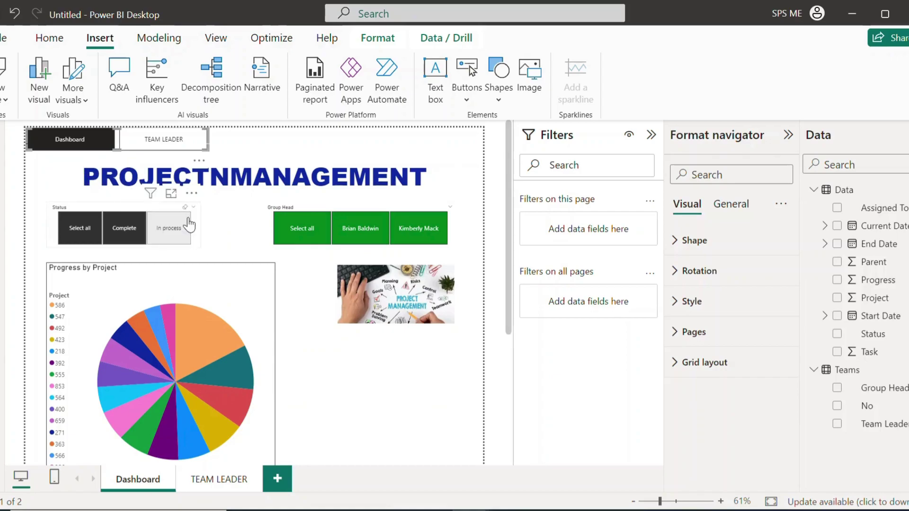
left_click(163, 139, "ctrl")
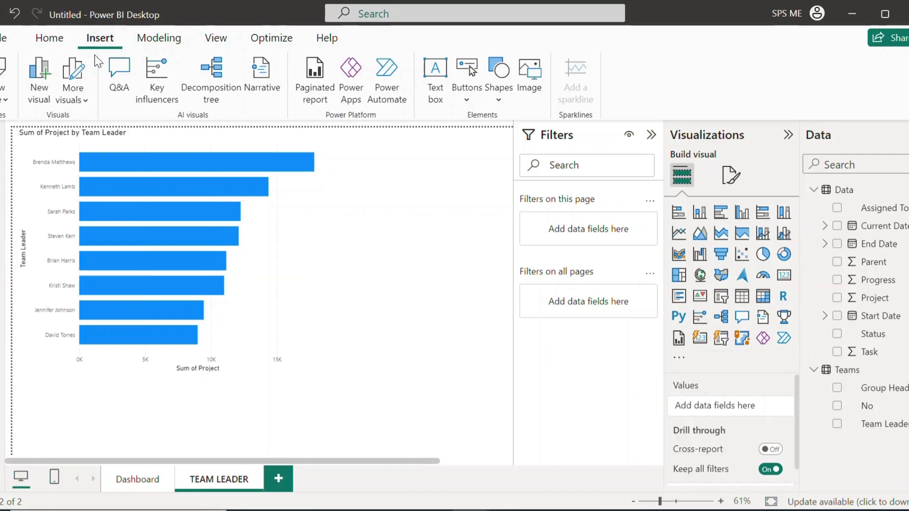
- Insert a page navigator on the TEAM LEADER page
left_click(467, 105)
mouse_move(519, 396)
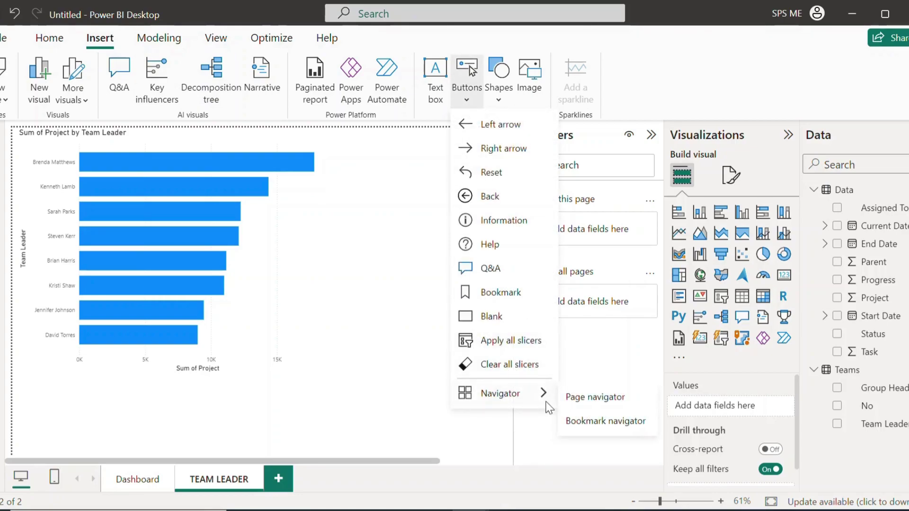
left_click(574, 398)
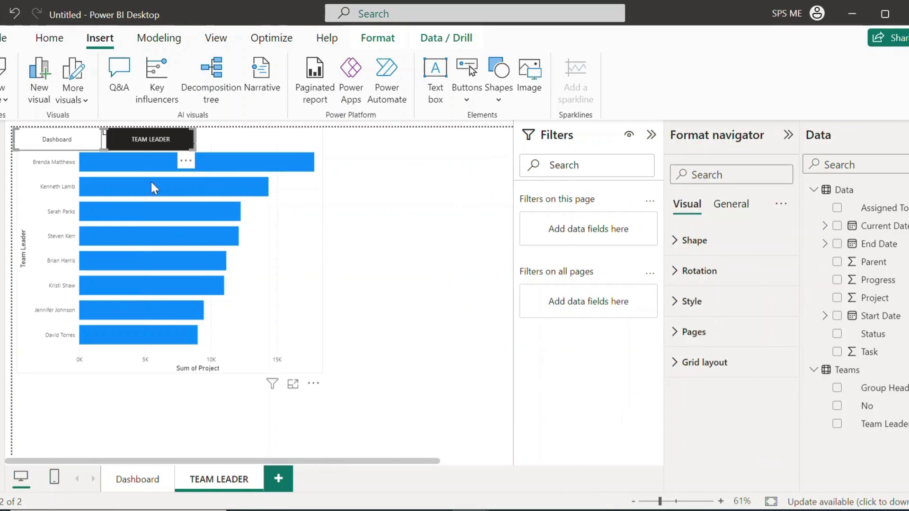
- Move the team-leader bar chart below the navigator, then go back to Dashboard
left_click(320, 147)
left_click_drag(334, 157, 328, 186)
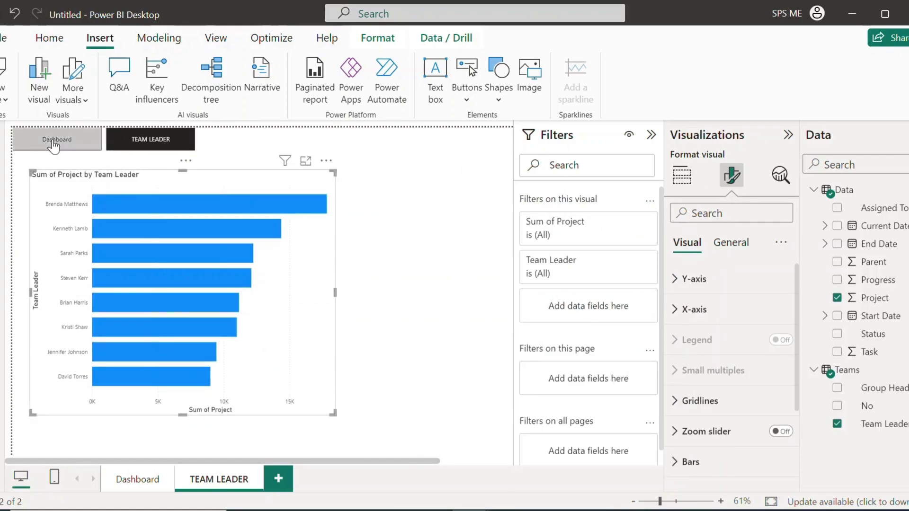
left_click(53, 145, "ctrl")
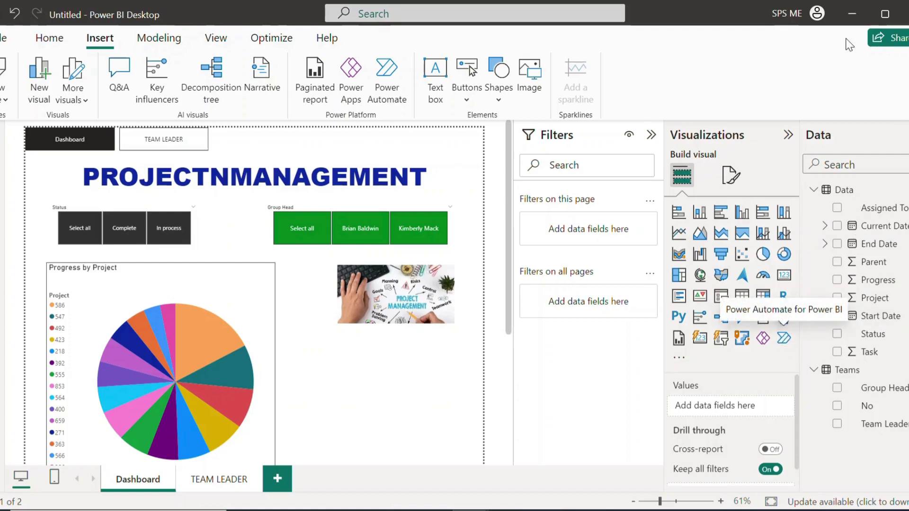
mouse_move(401, 509)
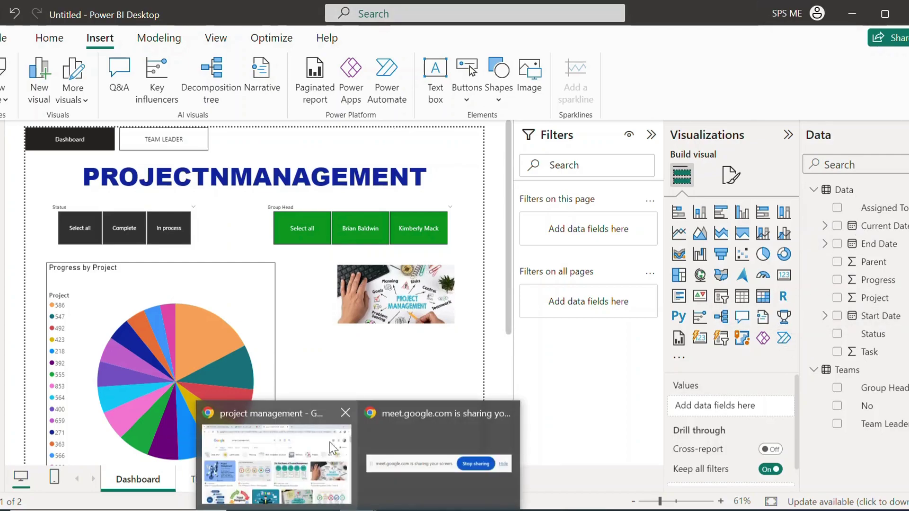
left_click(333, 416)
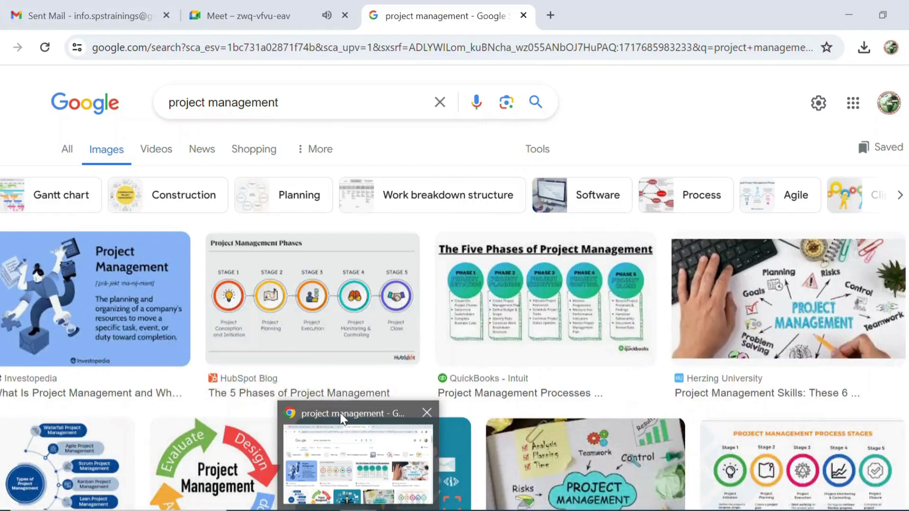
left_click(340, 412)
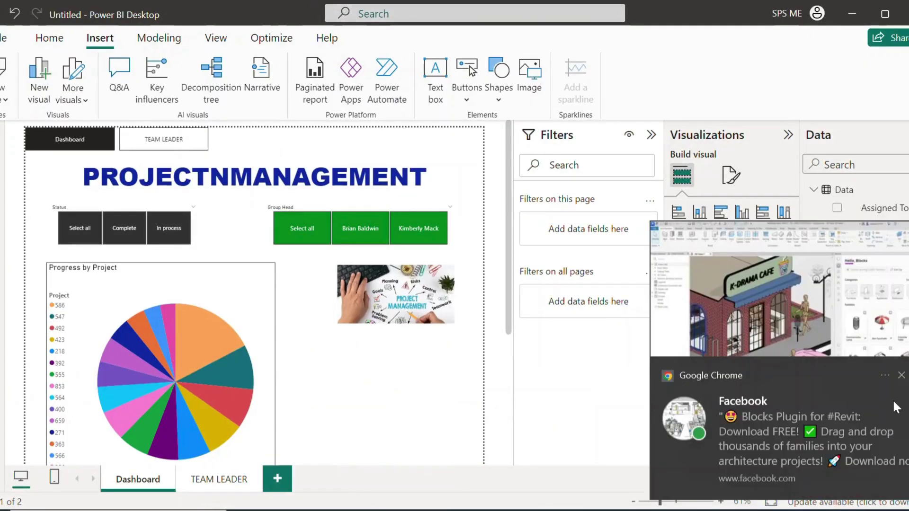
left_click(901, 375)
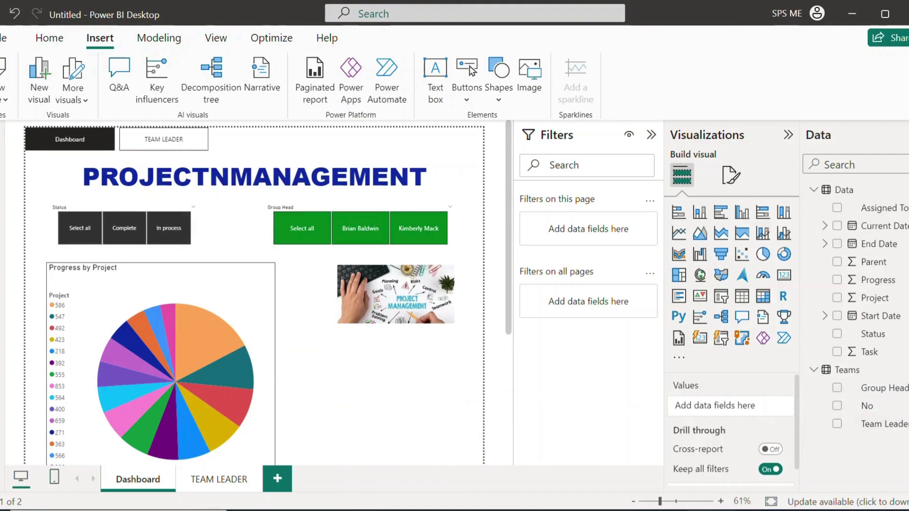
left_click(699, 510)
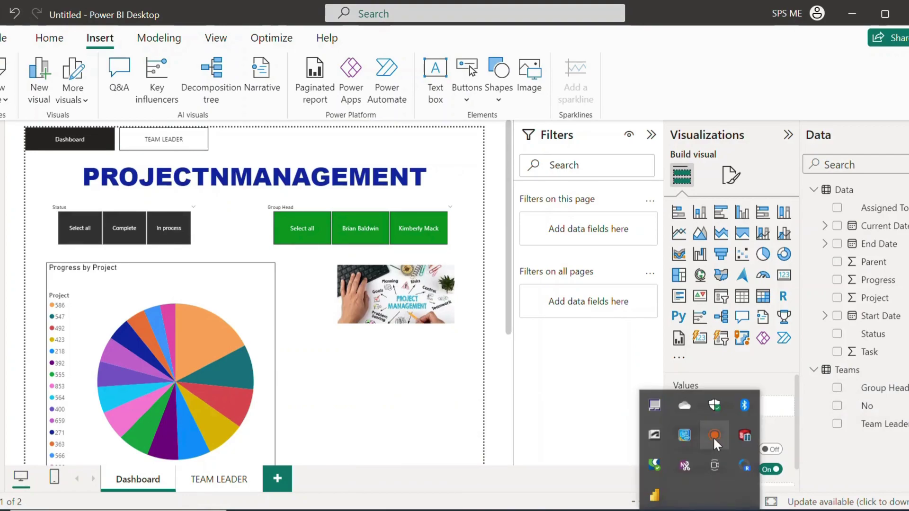